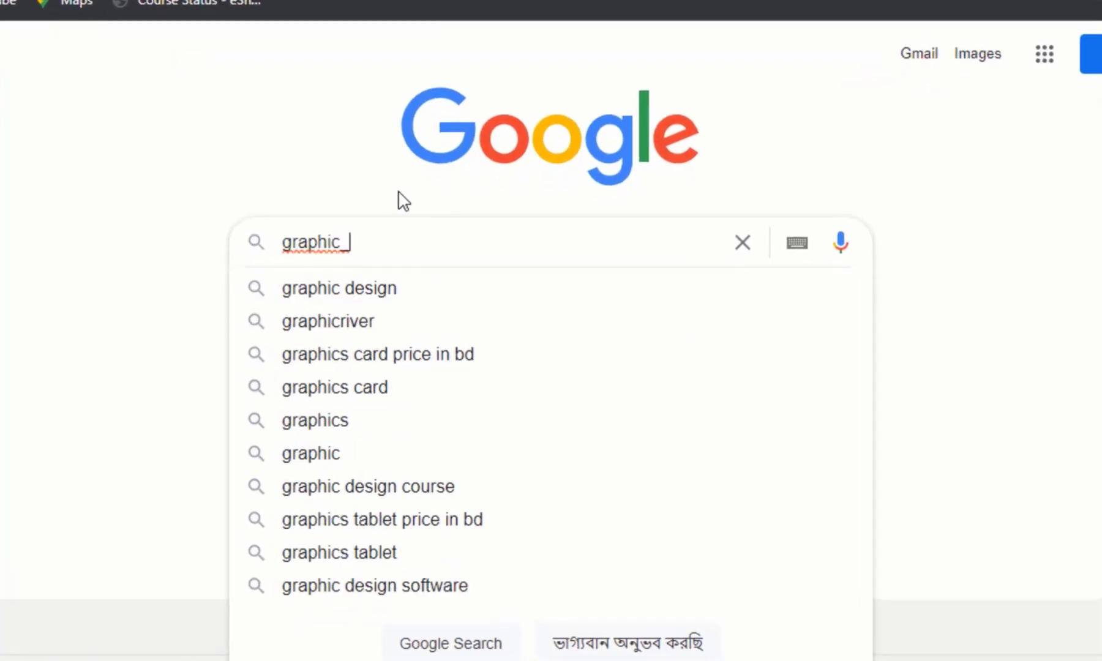
- Search Google for the designer's username and open their Fiverr profile showing logo and polo-shirt gigs
text(d_1997)
key(Return)
click(271, 285)
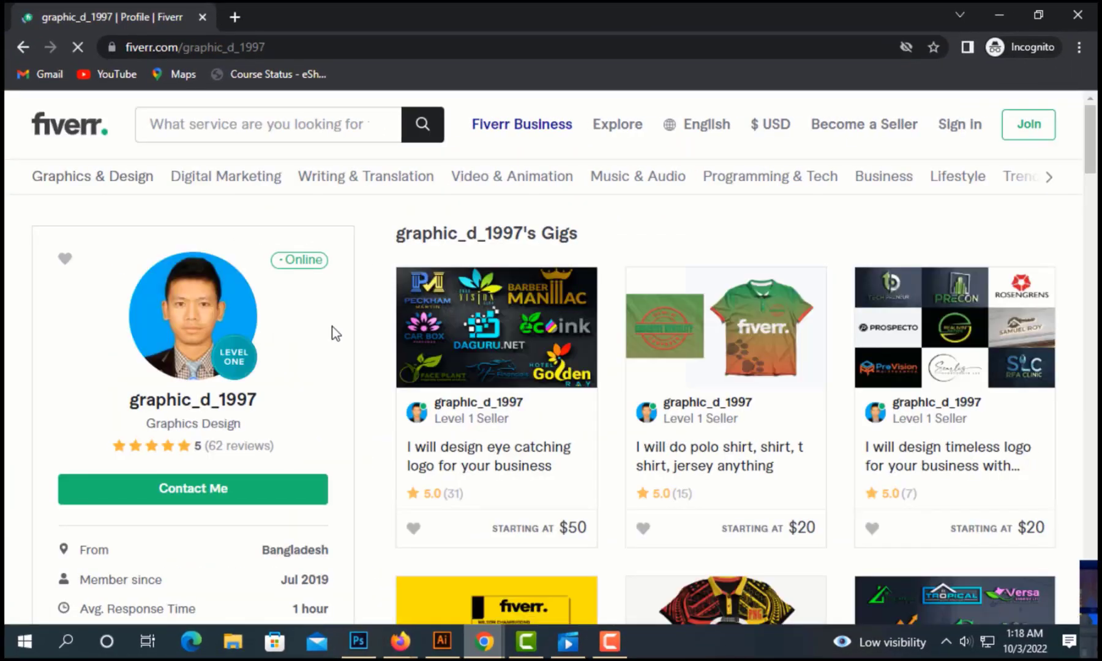
scroll(420, 410, down, 15)
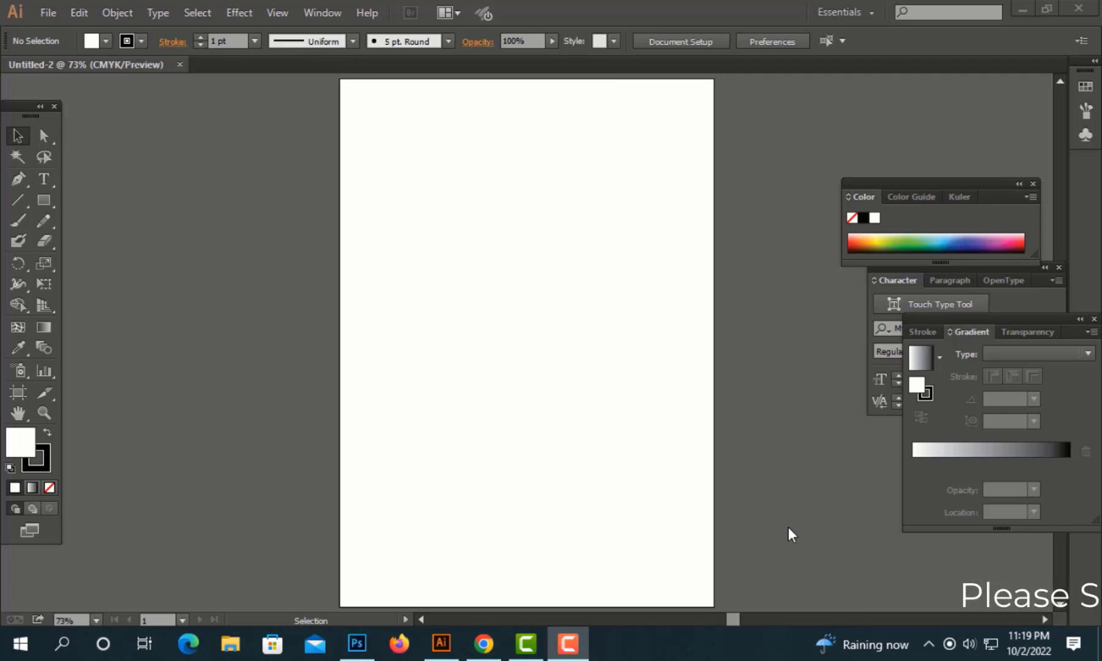
- Draw a rectangle covering the whole artboard with the Rectangle tool
ctrl+alt+click(606, 376)
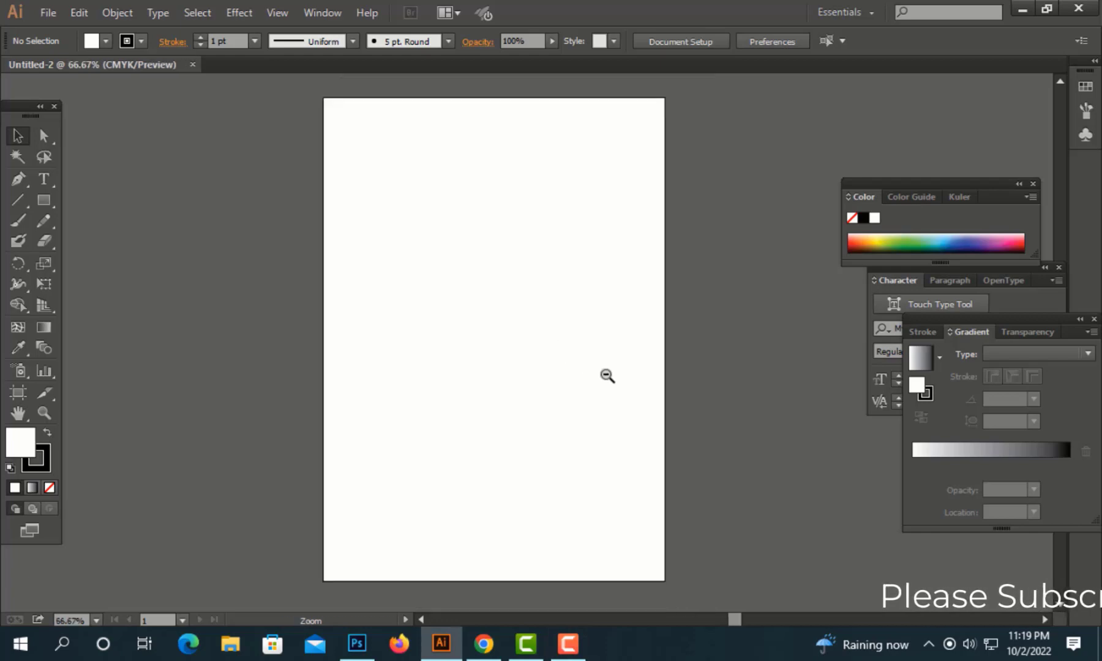
drag(606, 376, 583, 367)
click(44, 201)
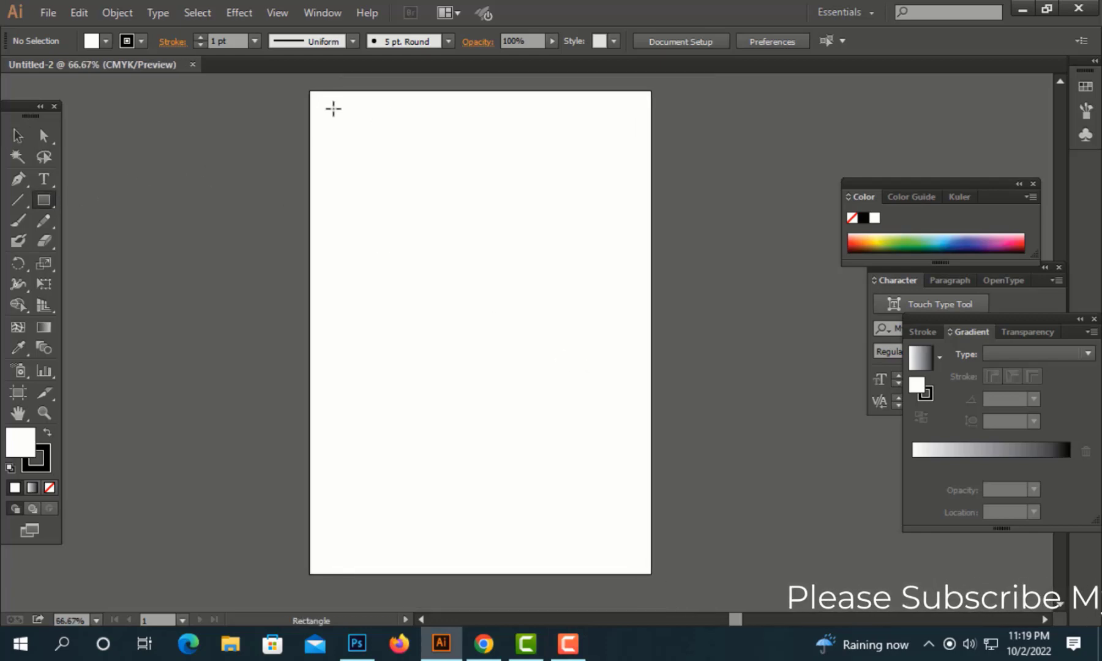
mouse_move(311, 92)
mouse_down()
mouse_move(386, 266)
mouse_move(361, 558)
mouse_move(337, 573)
mouse_move(647, 574)
mouse_up()
key(ctrl+minus)
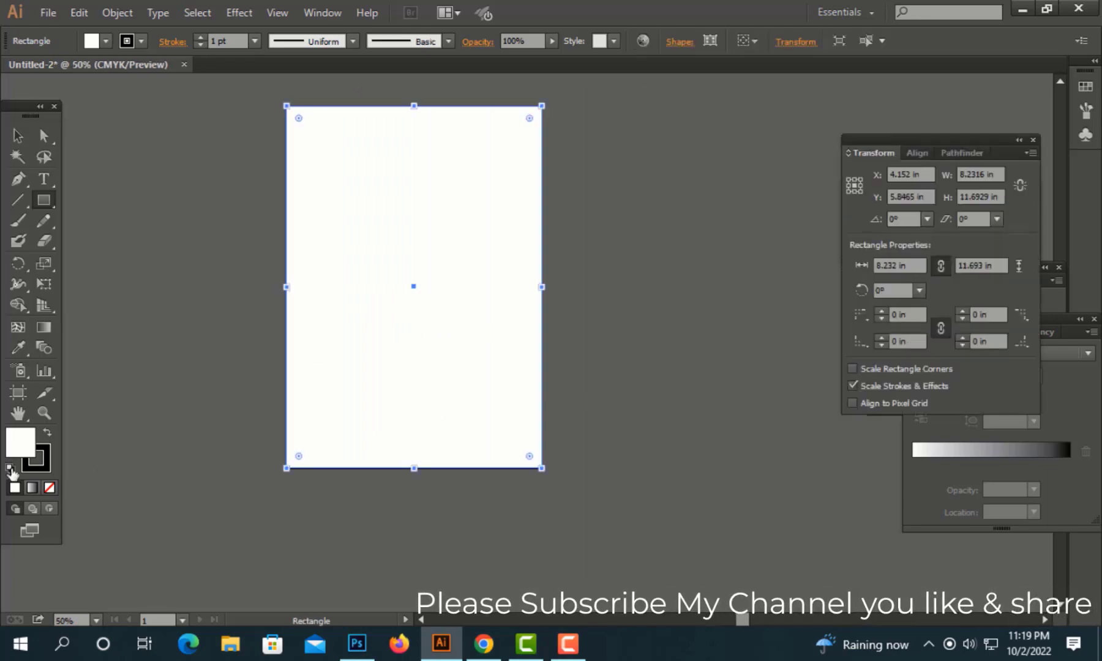
- Give the rectangle a solid black fill with no stroke, then deselect it
click(48, 432)
click(38, 457)
key(/)
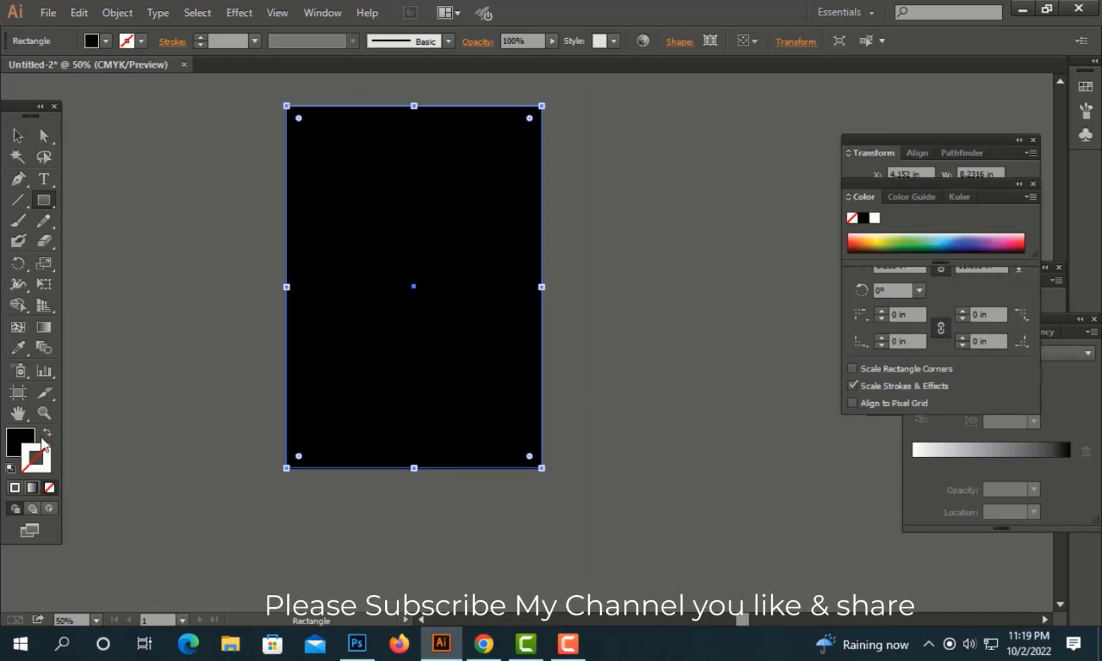
click(18, 135)
click(258, 288)
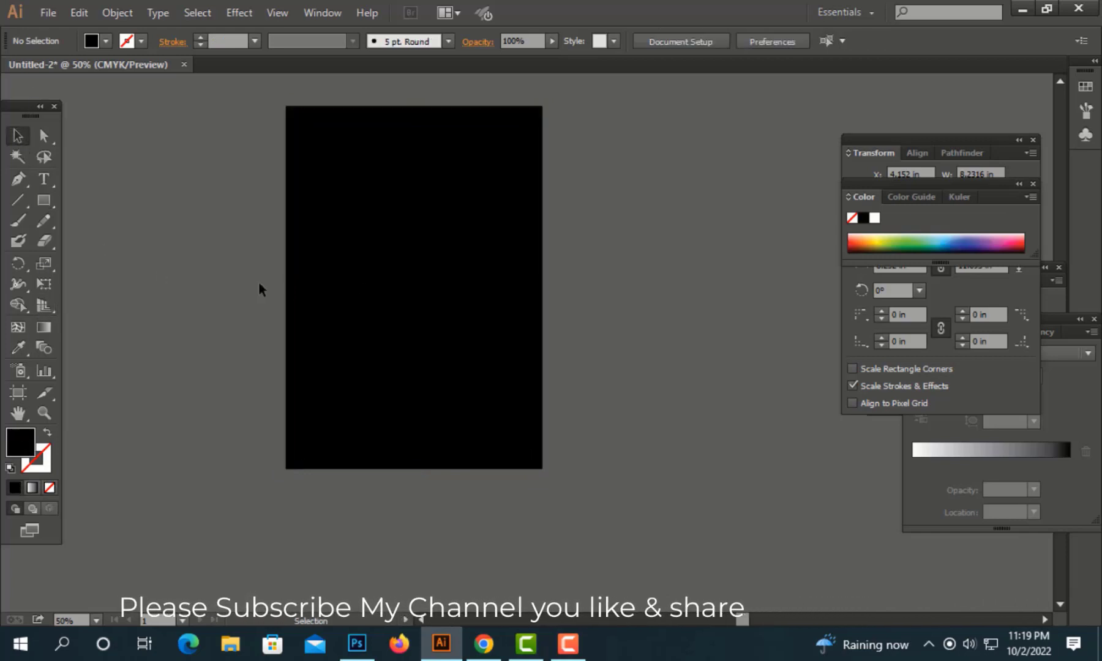
click(293, 365)
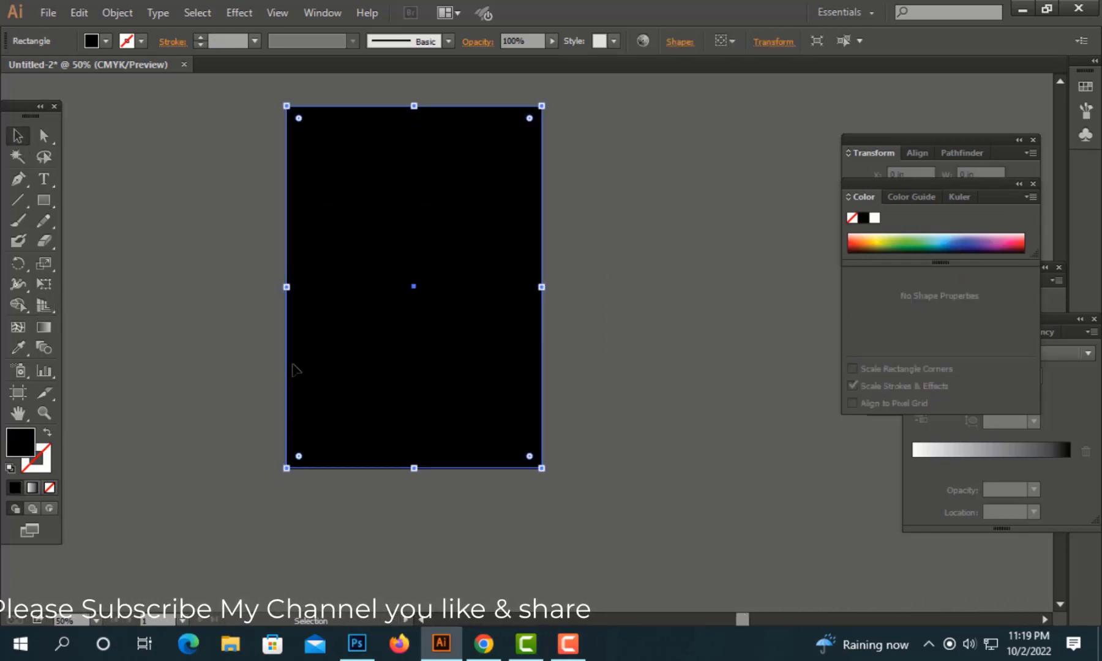
click(239, 360)
click(289, 399)
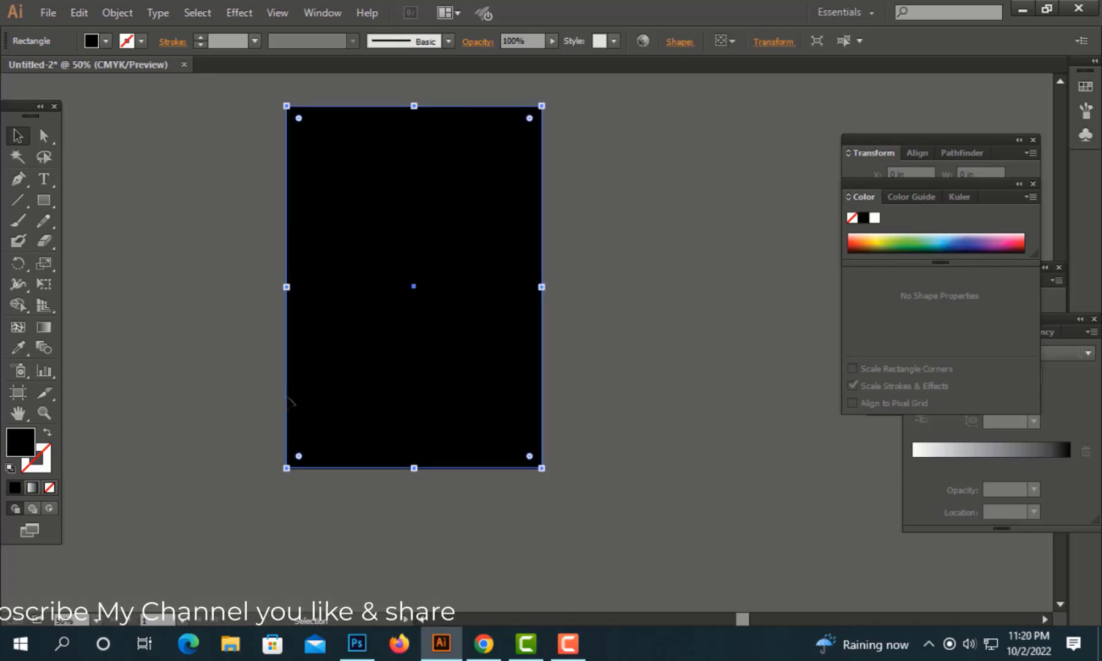
click(192, 330)
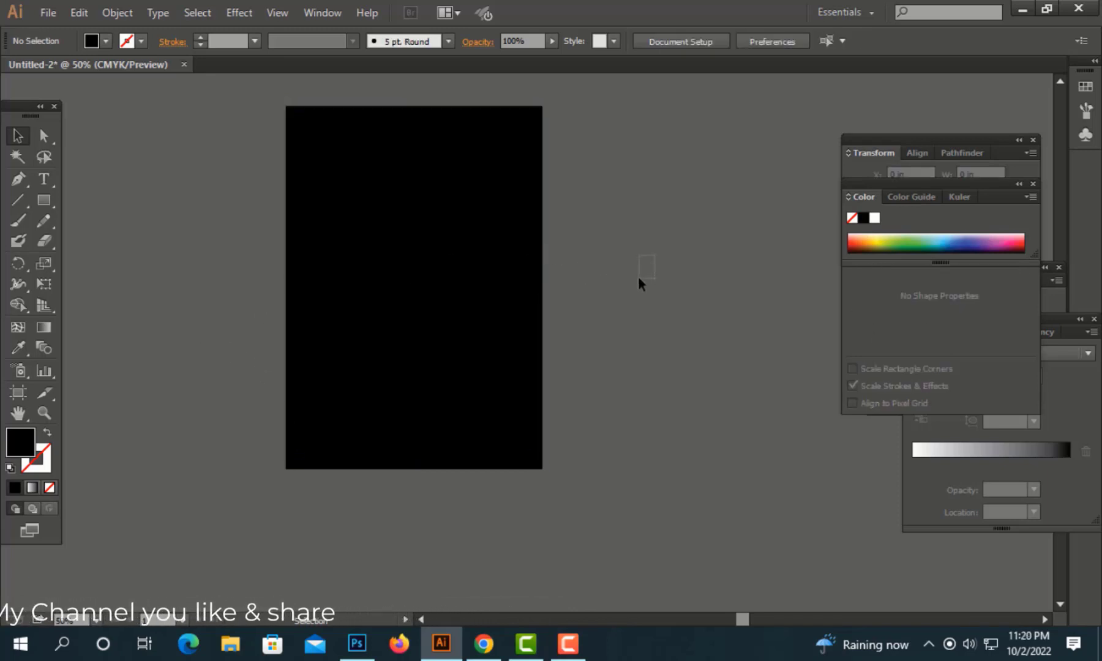
- Draw a small rectangle beside the artboard and place a copy to its right
drag(638, 276, 617, 291)
click(44, 200)
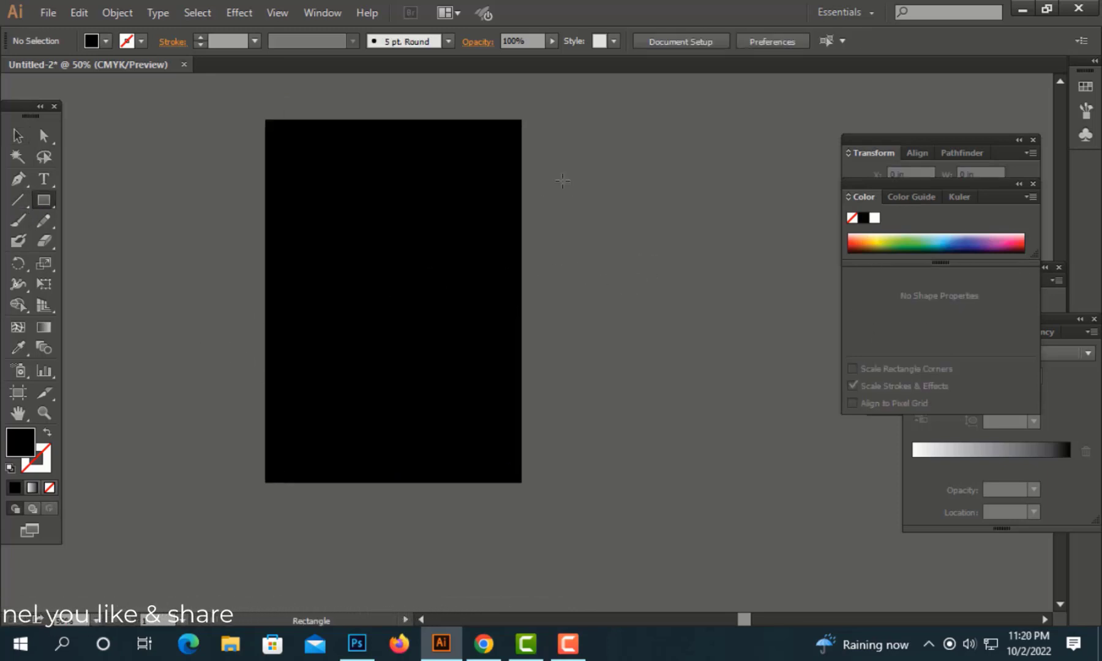
drag(563, 181, 652, 222)
key(v)
click(686, 213)
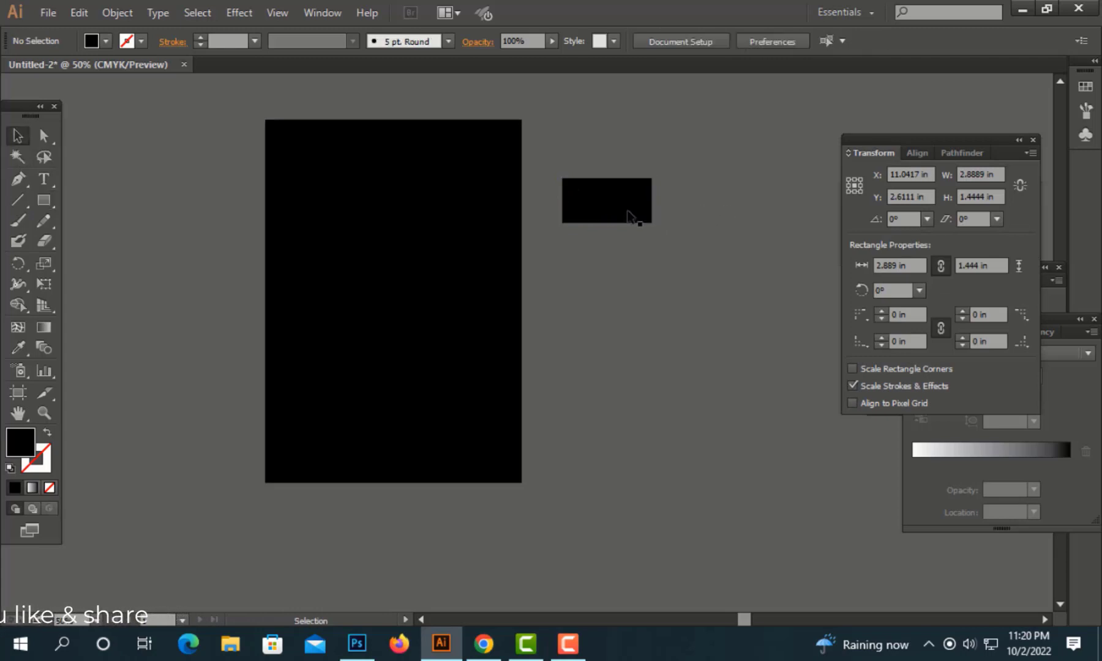
drag(629, 215, 735, 216)
click(665, 291)
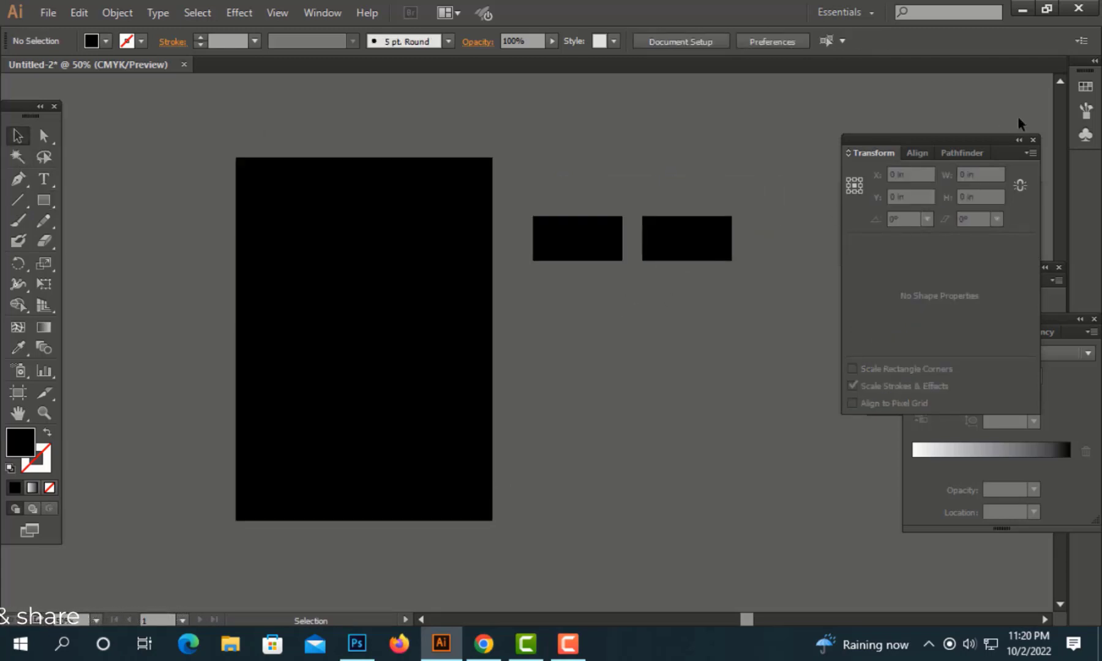
- Fill the right small rectangle navy and the left one green from the Color spectrum
click(1033, 140)
click(965, 239)
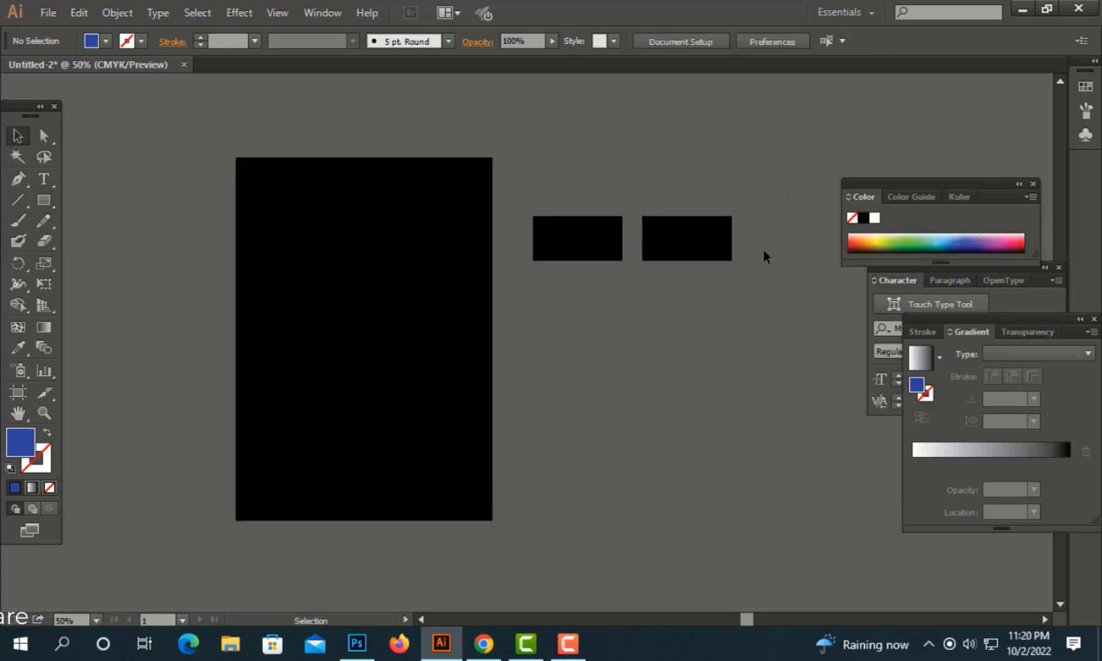
click(695, 242)
click(966, 238)
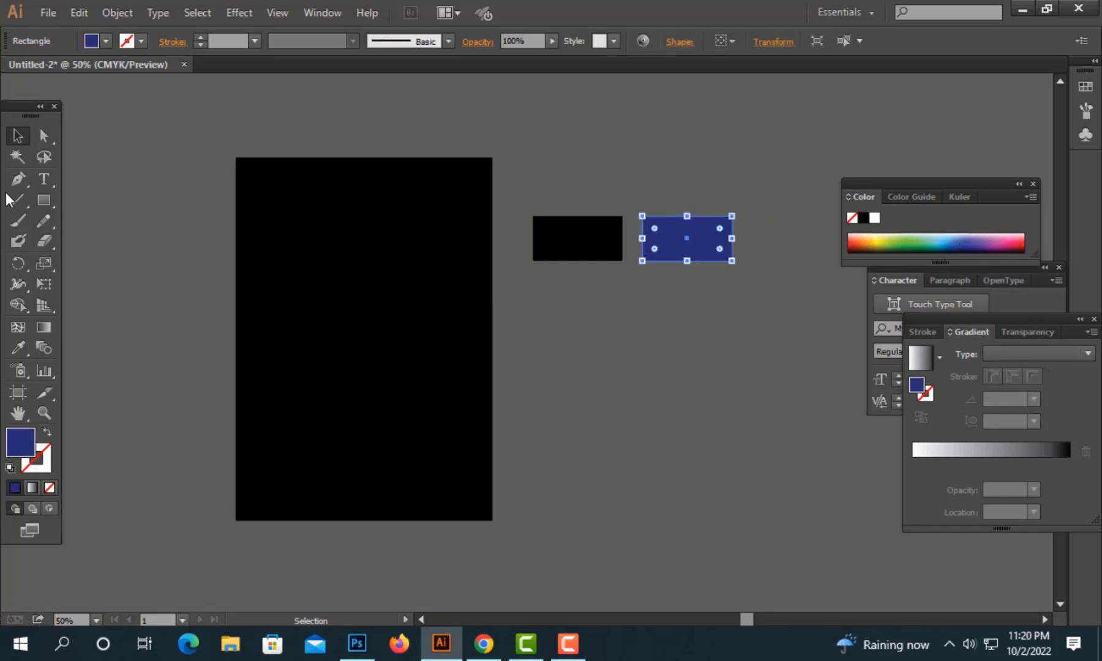
click(509, 134)
click(582, 242)
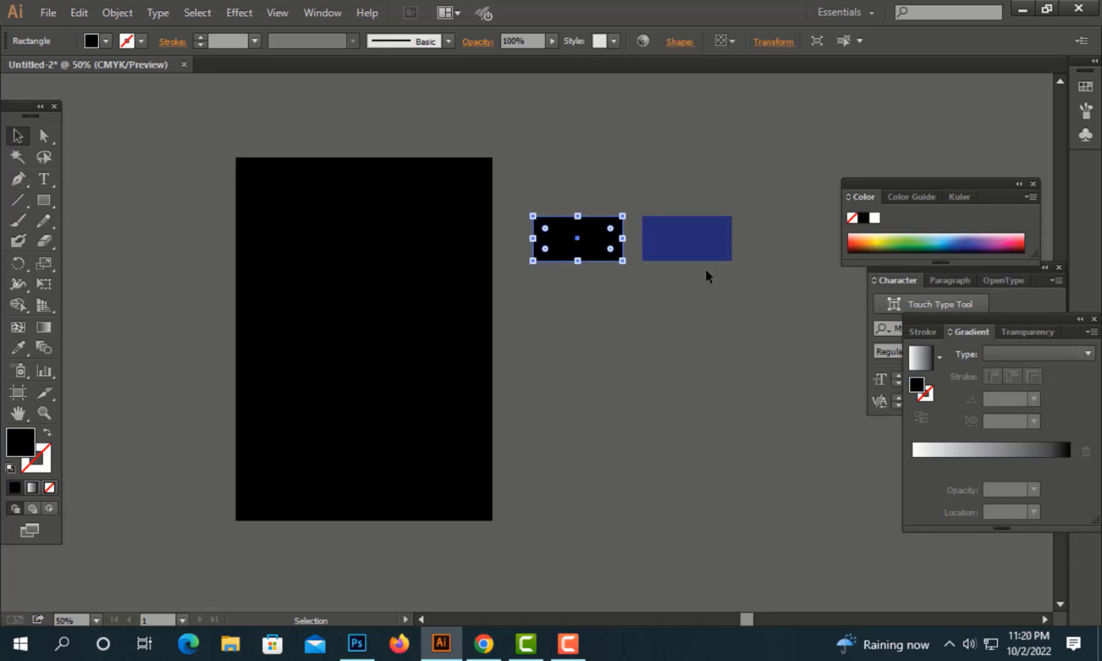
click(912, 243)
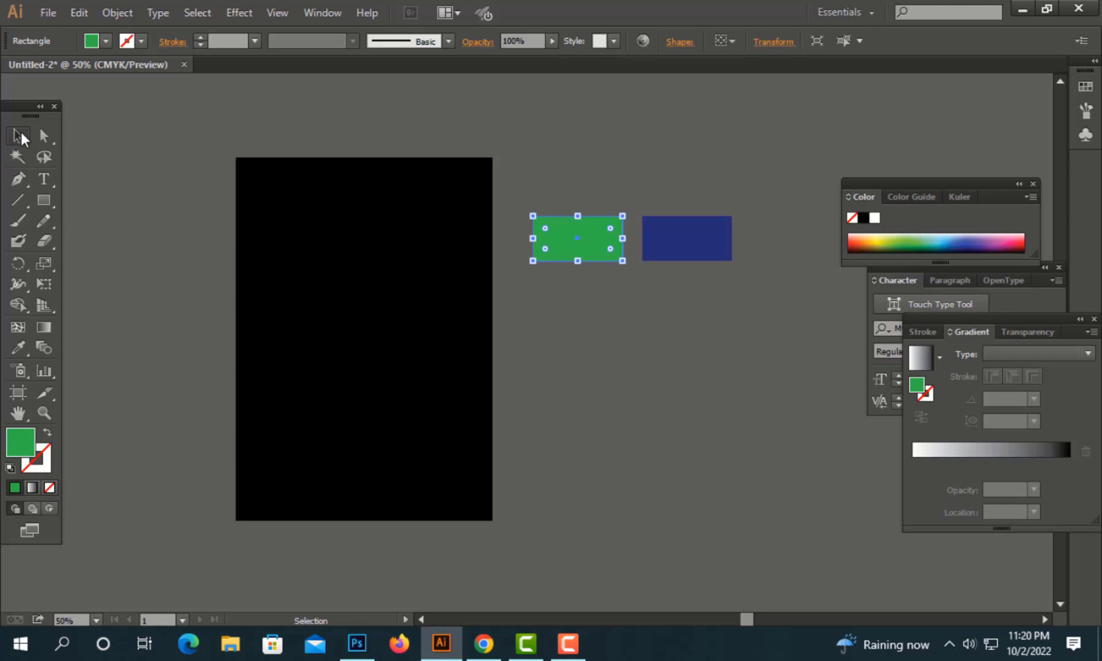
- Eyedrop the navy swatch onto the large background rectangle
click(279, 304)
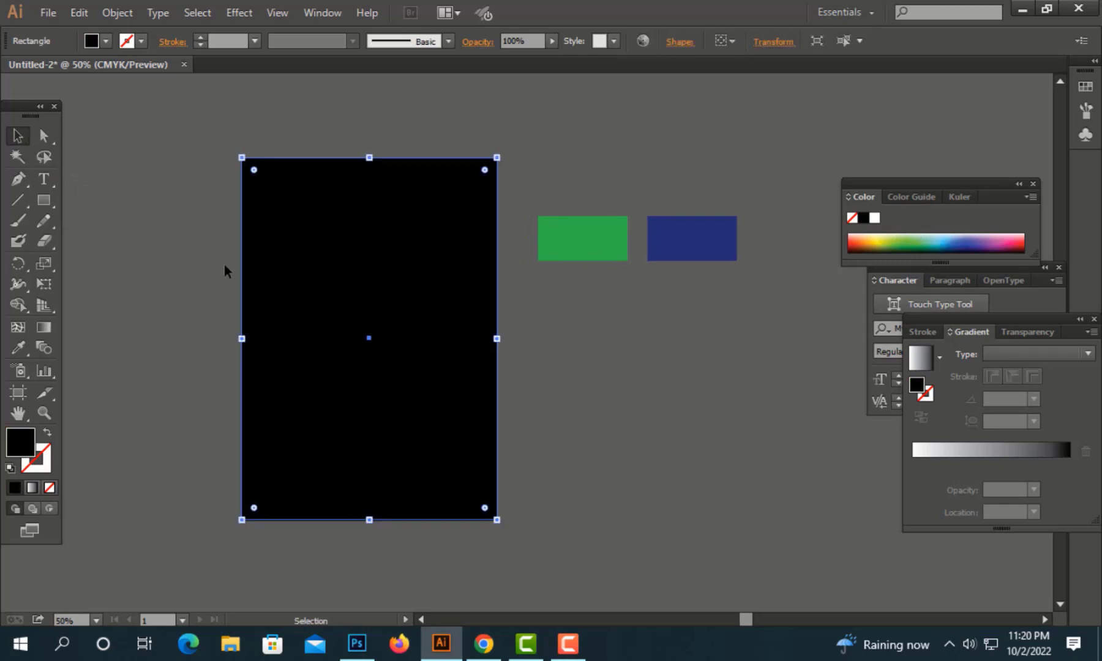
click(14, 346)
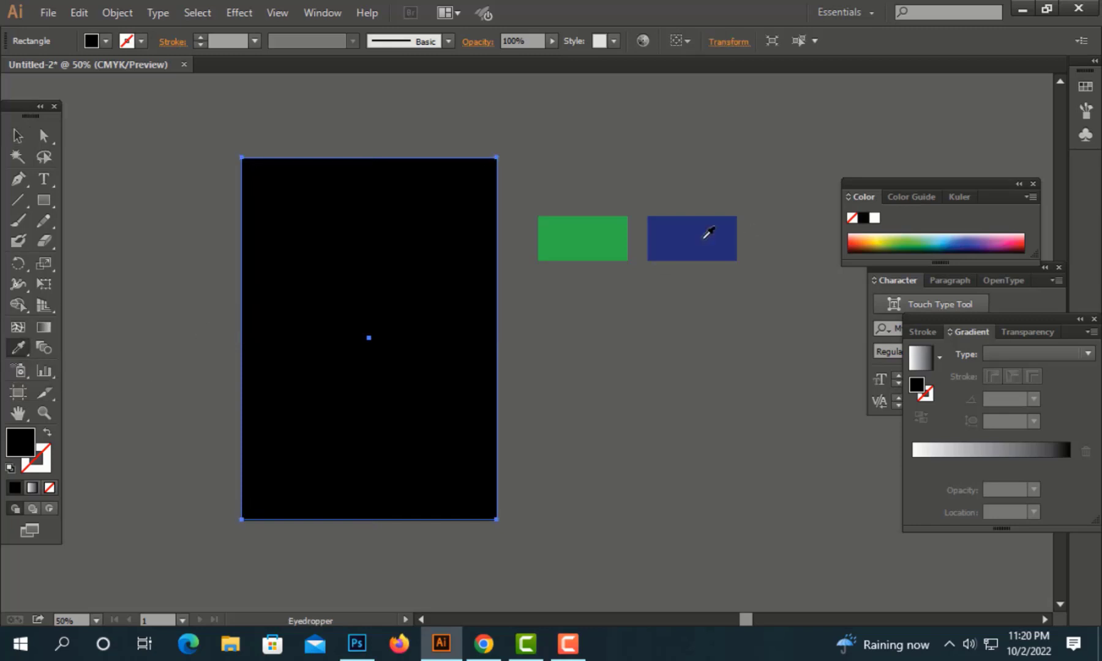
click(659, 239)
click(17, 135)
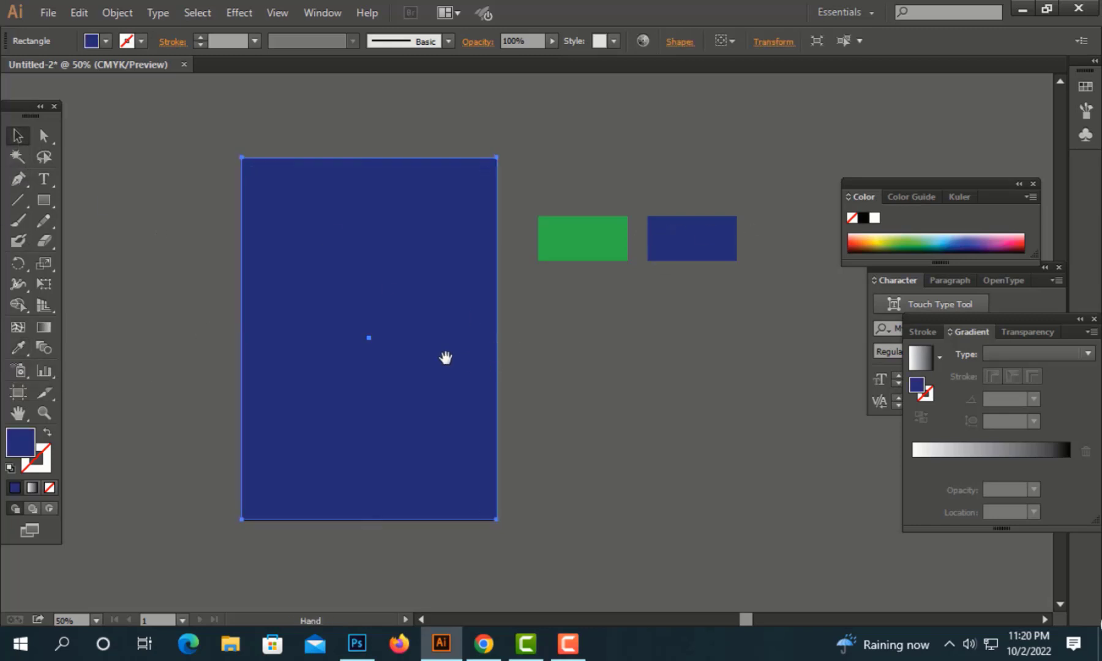
- Narrow a rectangle into a thin vertical strip and repeat evenly spaced copies with Ctrl+D
mouse_move(446, 359)
mouse_down()
mouse_move(667, 363)
mouse_move(364, 364)
mouse_move(360, 350)
mouse_up()
mouse_move(447, 346)
mouse_down()
mouse_move(210, 362)
mouse_move(229, 386)
mouse_up()
click(261, 358)
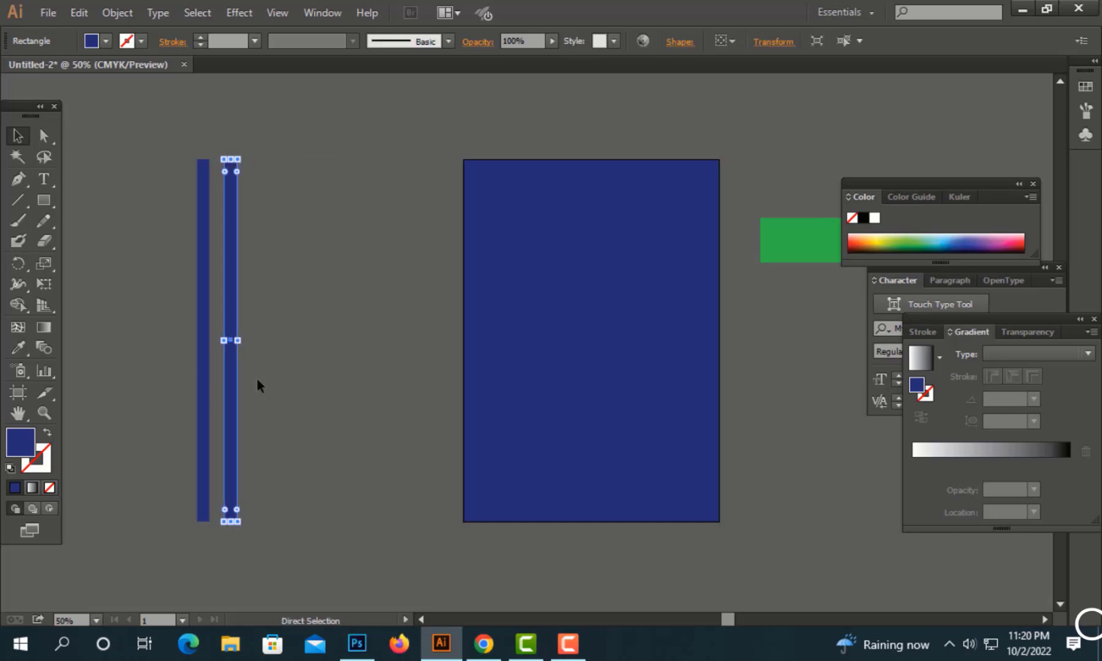
key(ctrl+d)
key(ctrl+d)
key(ctrl+d)
key(ctrl+d)
key(ctrl+d)
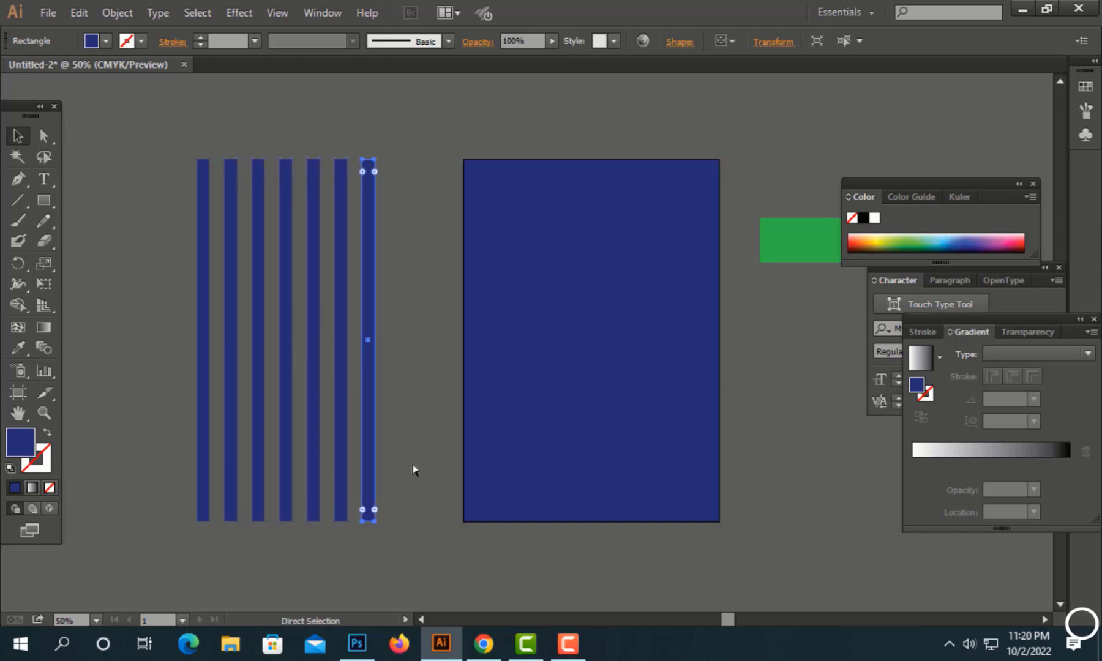
key(ctrl+d)
key(ctrl+d)
key(ctrl+d)
click(304, 402)
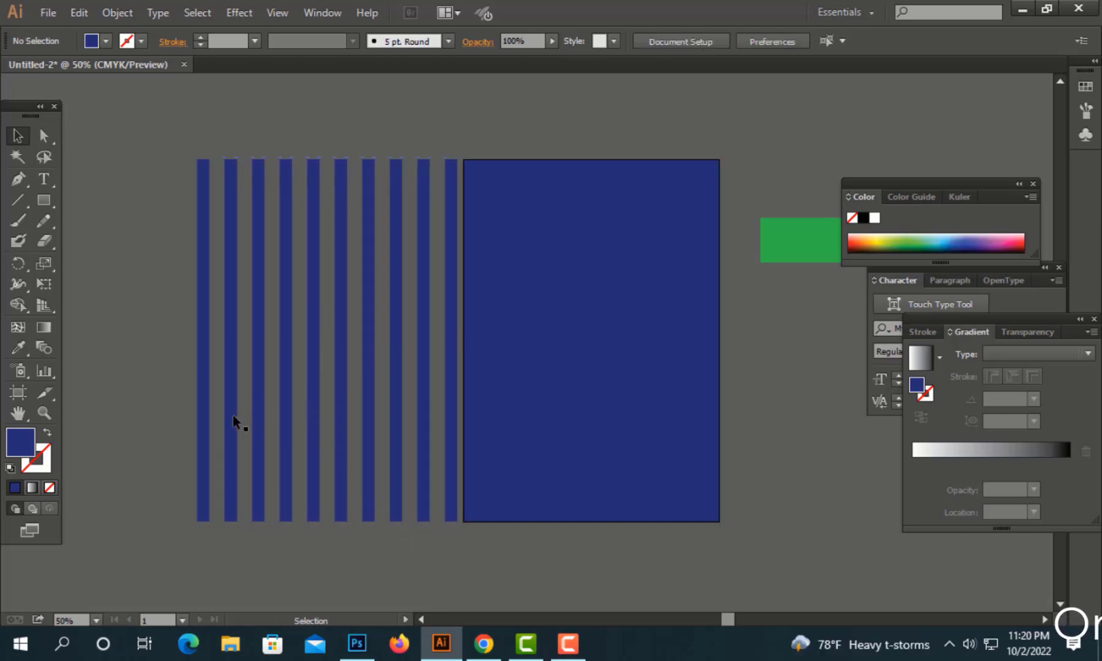
- Move the strips onto the navy rectangle, colour them green, and select everything together
drag(151, 308, 401, 372)
drag(449, 407, 449, 407)
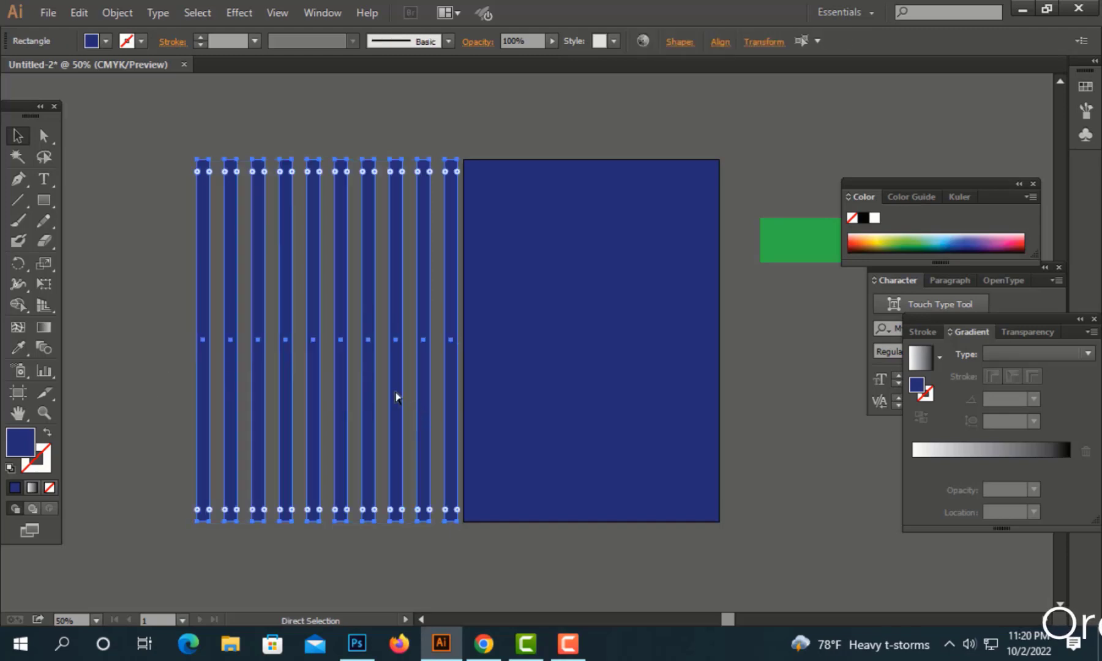
drag(228, 352, 491, 353)
scroll(445, 365, right, 5)
click(18, 348)
click(686, 231)
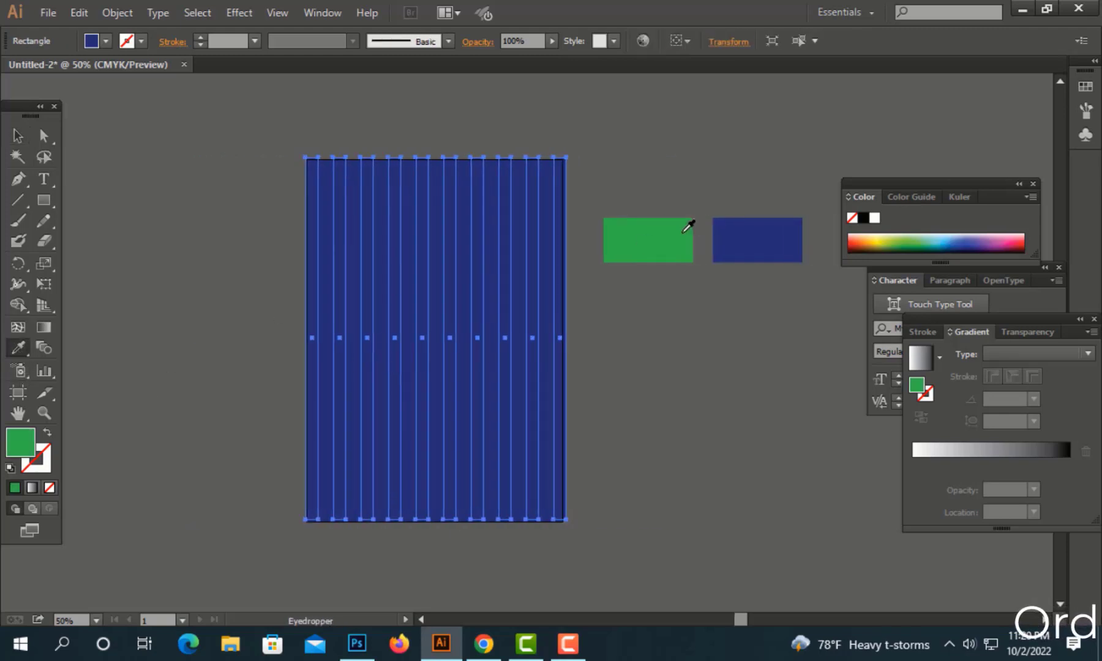
click(17, 135)
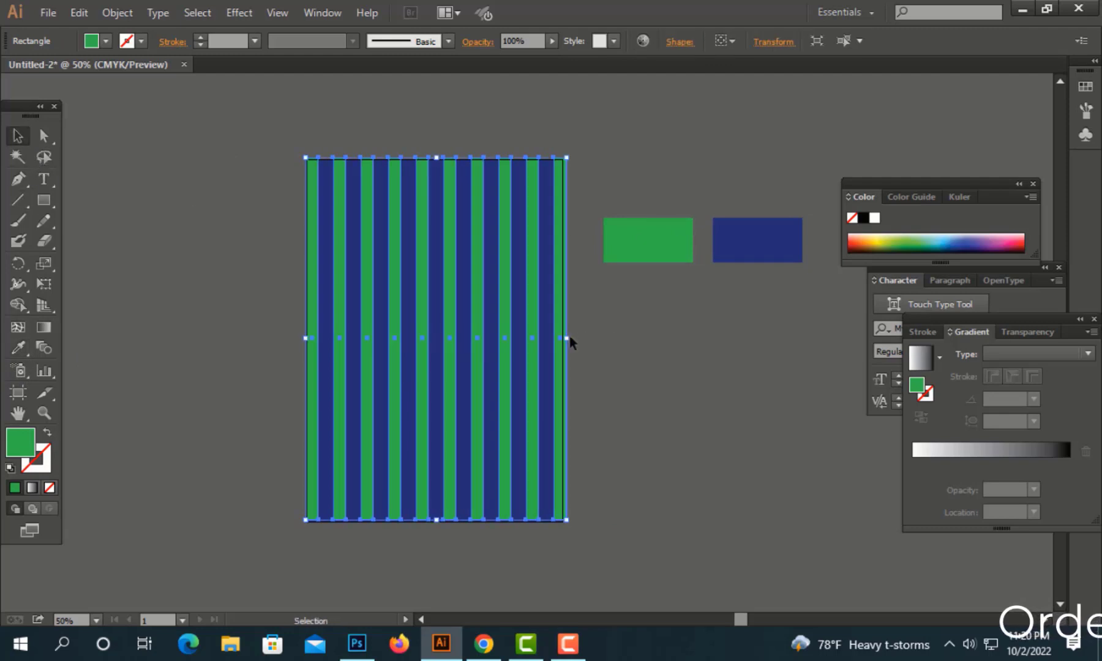
drag(632, 344, 315, 425)
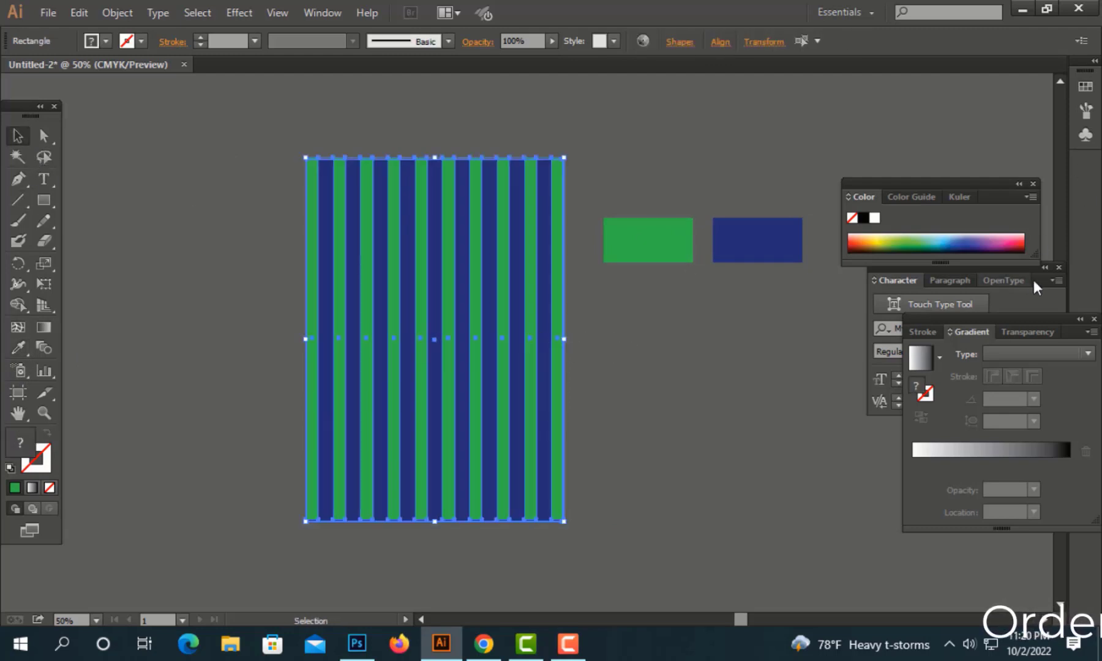
- Bring up the Align panel and align the selected stripes
click(1034, 184)
click(322, 12)
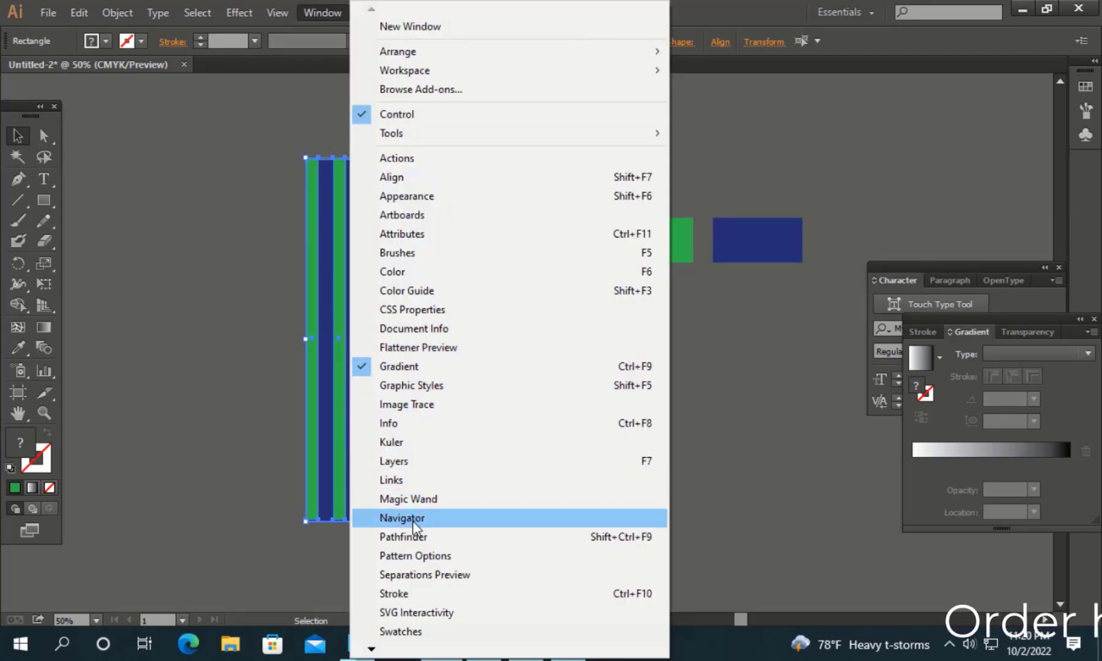
click(405, 537)
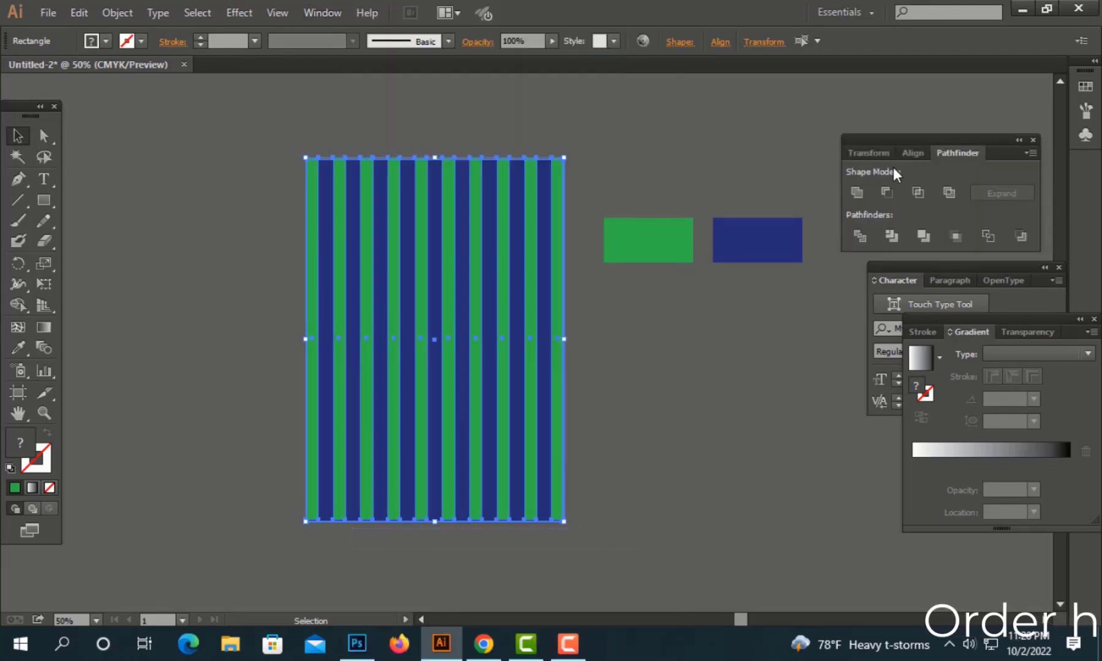
click(912, 152)
click(892, 193)
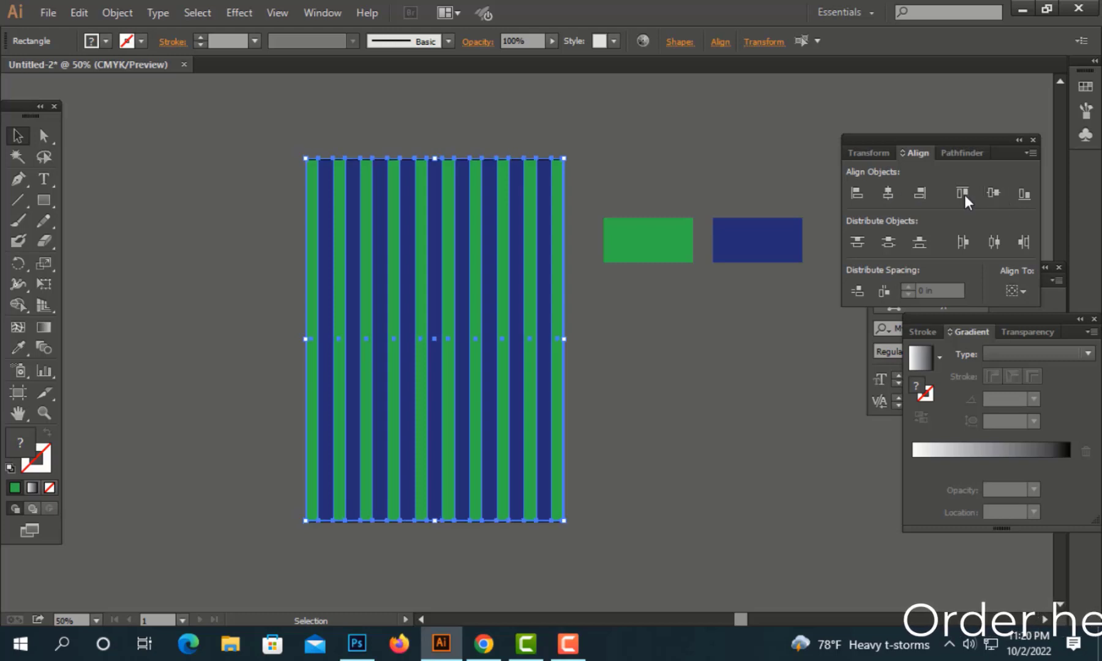
click(639, 137)
- Zoom in, slim the green stripes, and centre them horizontally across the panel
key(z)
click(559, 363)
key(v)
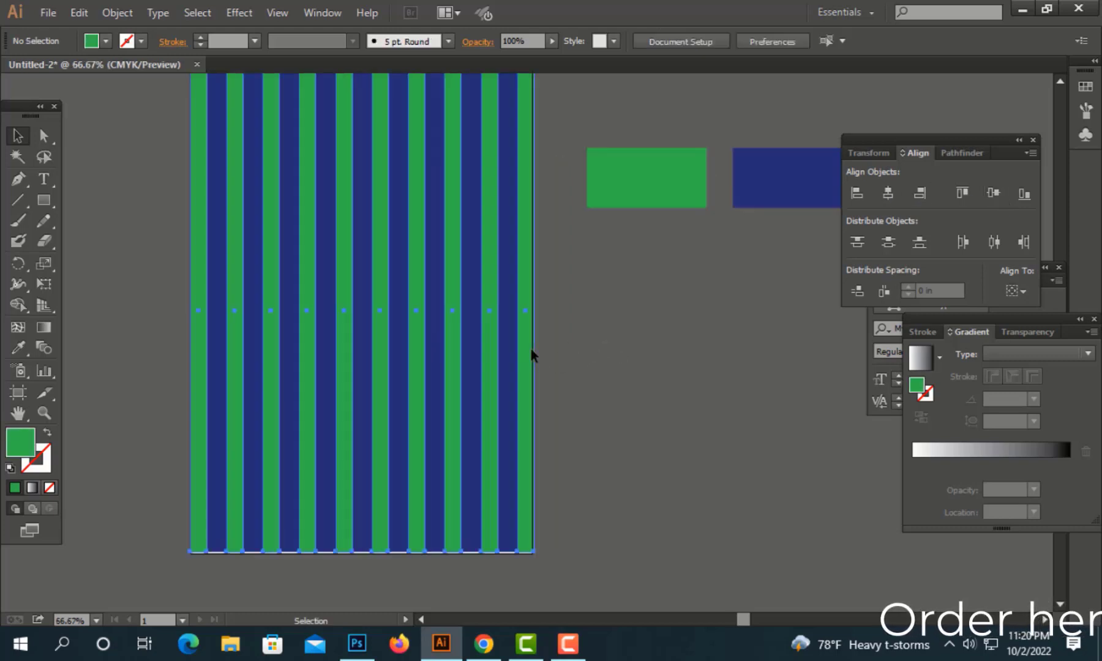
click(532, 349)
drag(532, 307, 521, 310)
click(570, 316)
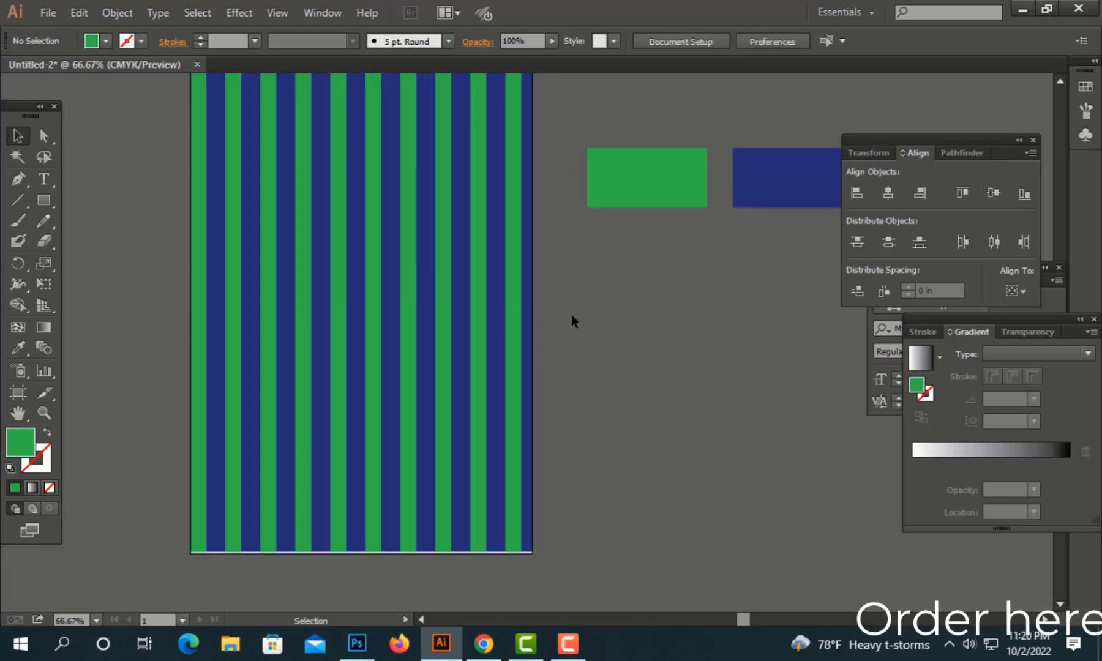
key(ctrl+a)
click(895, 191)
click(555, 331)
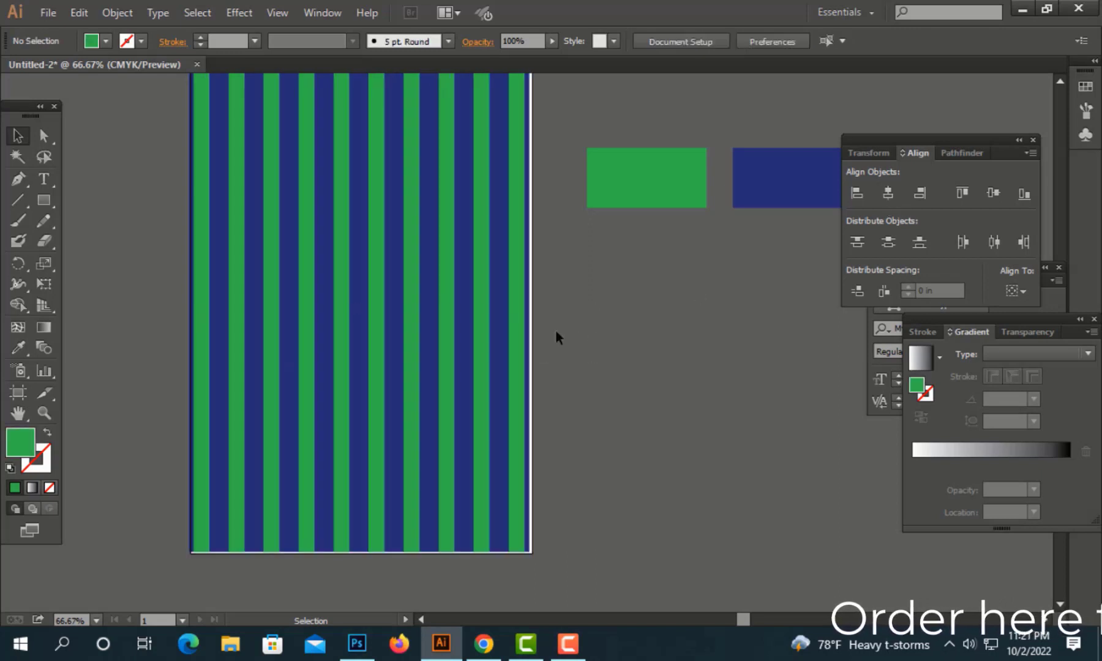
- Slim the green stripes further from the left, re-centre them, and zoom out to the artboard
click(199, 327)
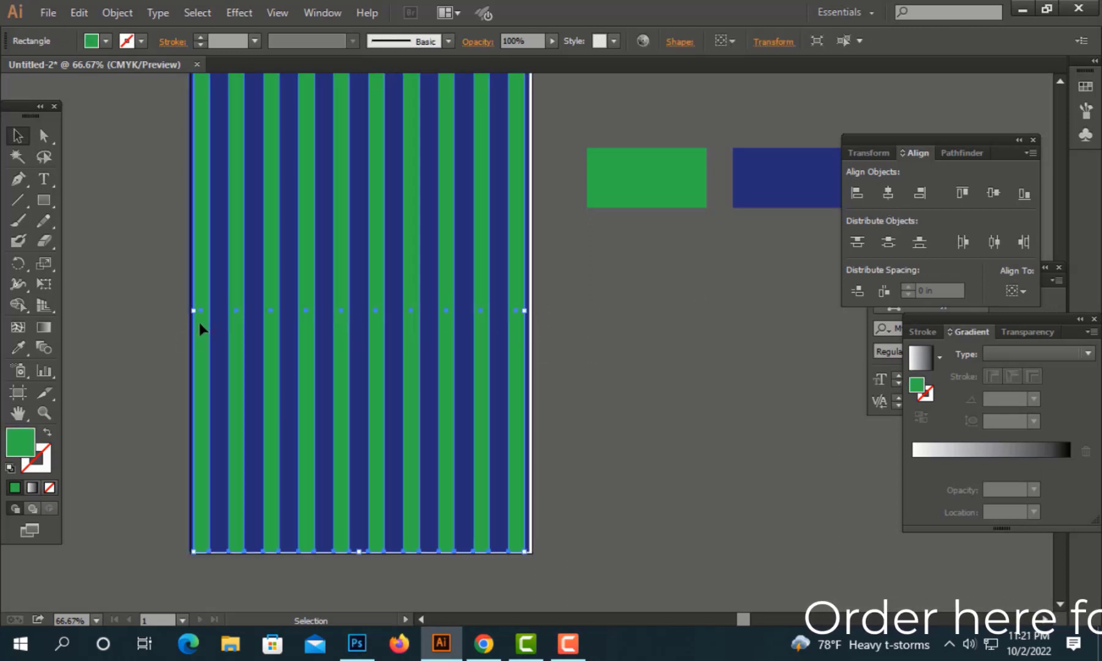
drag(193, 313, 202, 314)
key(ctrl+shift+a)
key(ctrl+a)
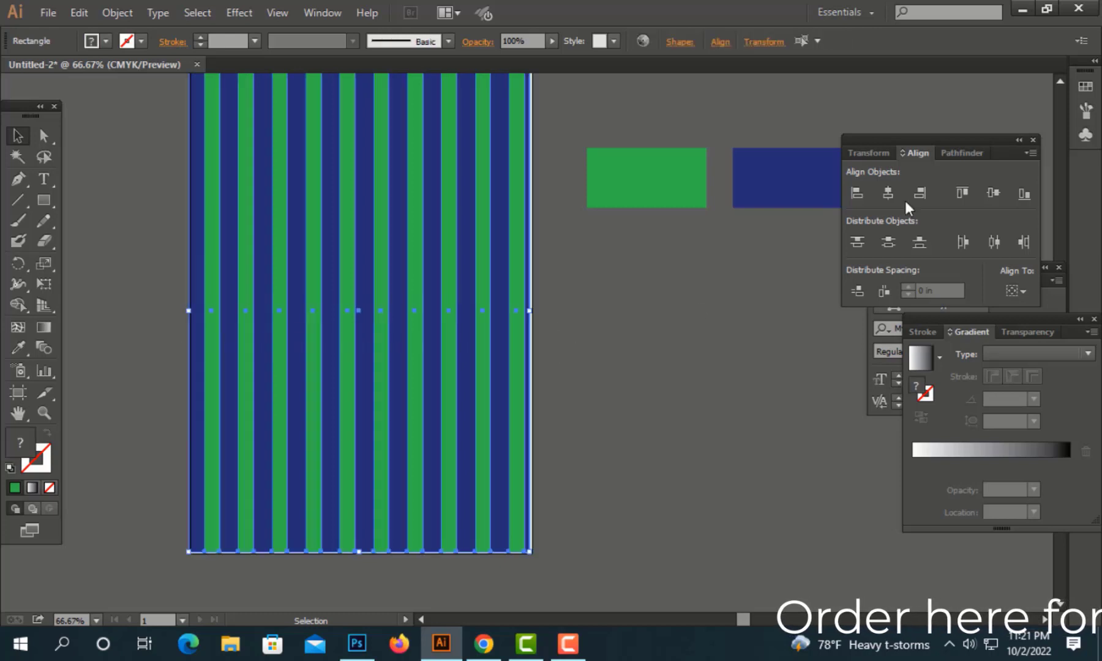
click(888, 193)
click(642, 323)
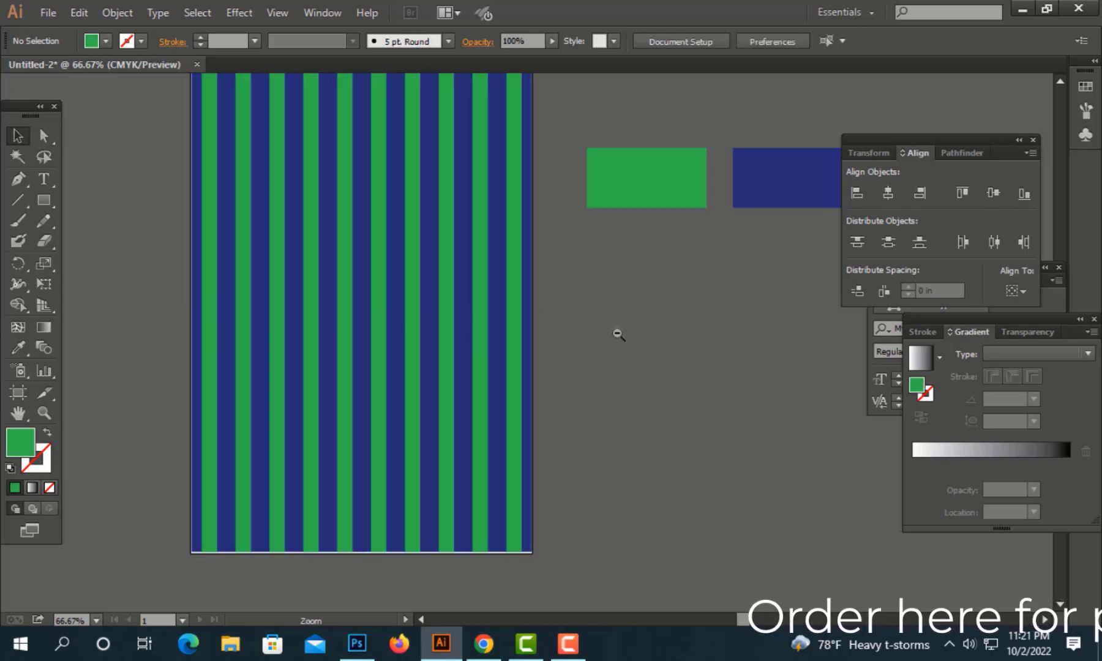
key(ctrl+minus)
drag(665, 357, 645, 305)
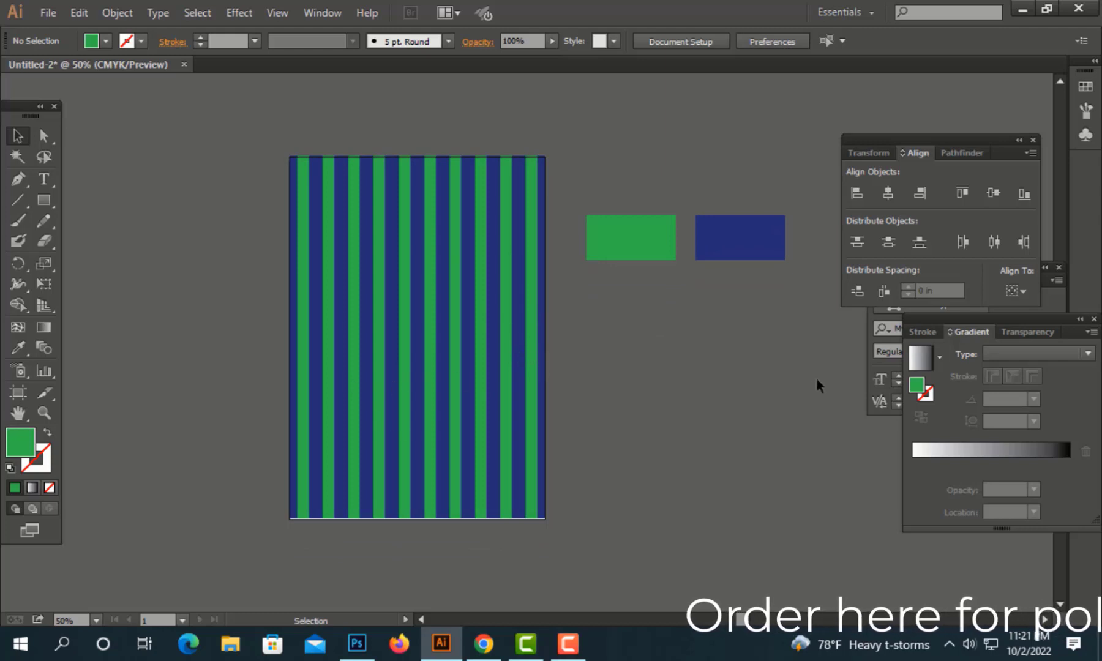
drag(1005, 149, 1001, 103)
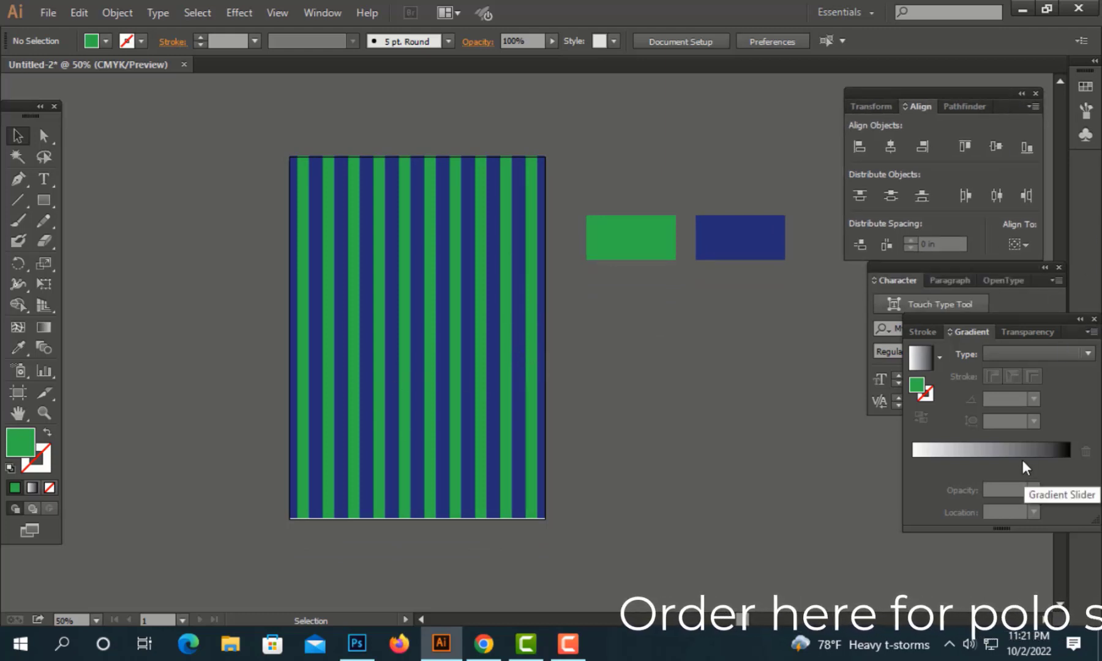
- Give the green stripes a linear gradient with a green end stop and 0% opacity start stop
click(526, 347)
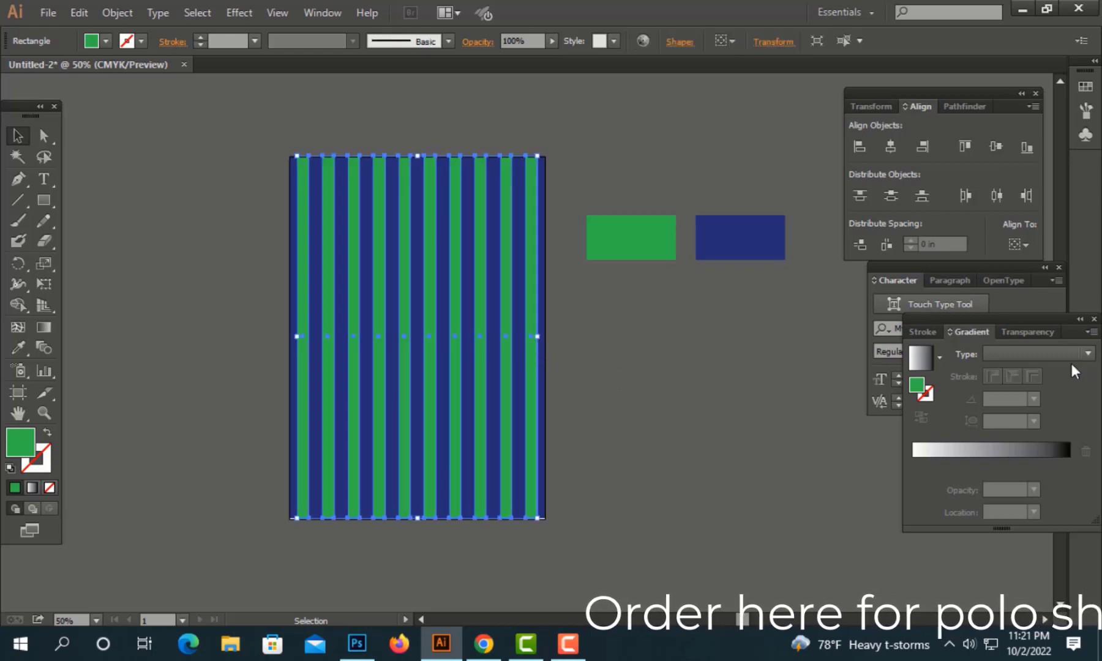
click(1018, 447)
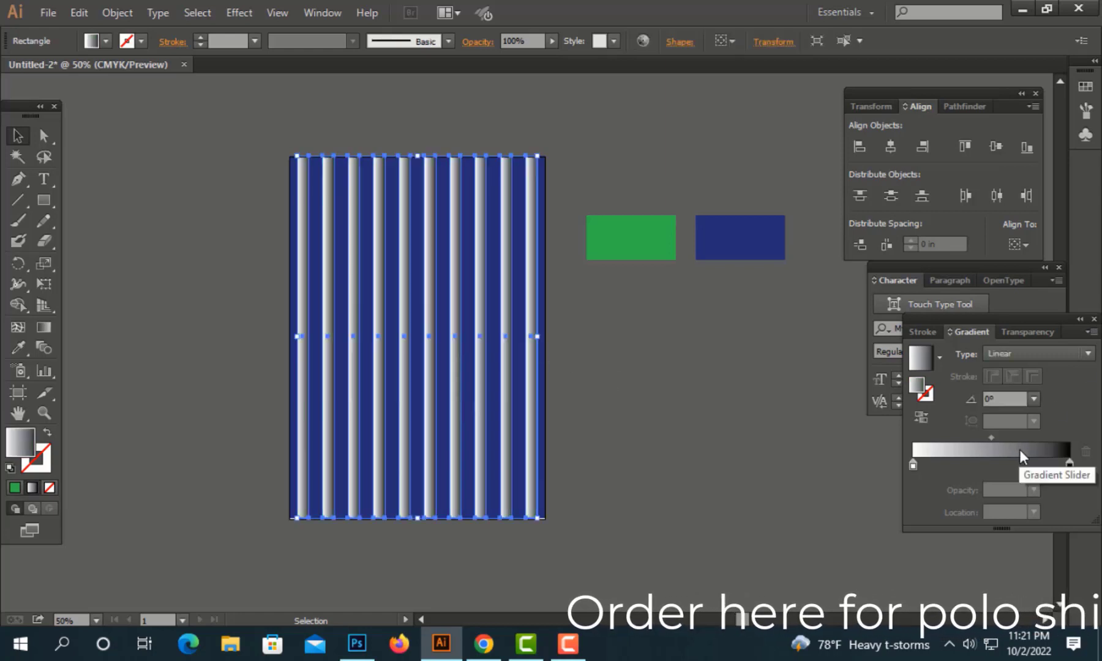
click(1070, 465)
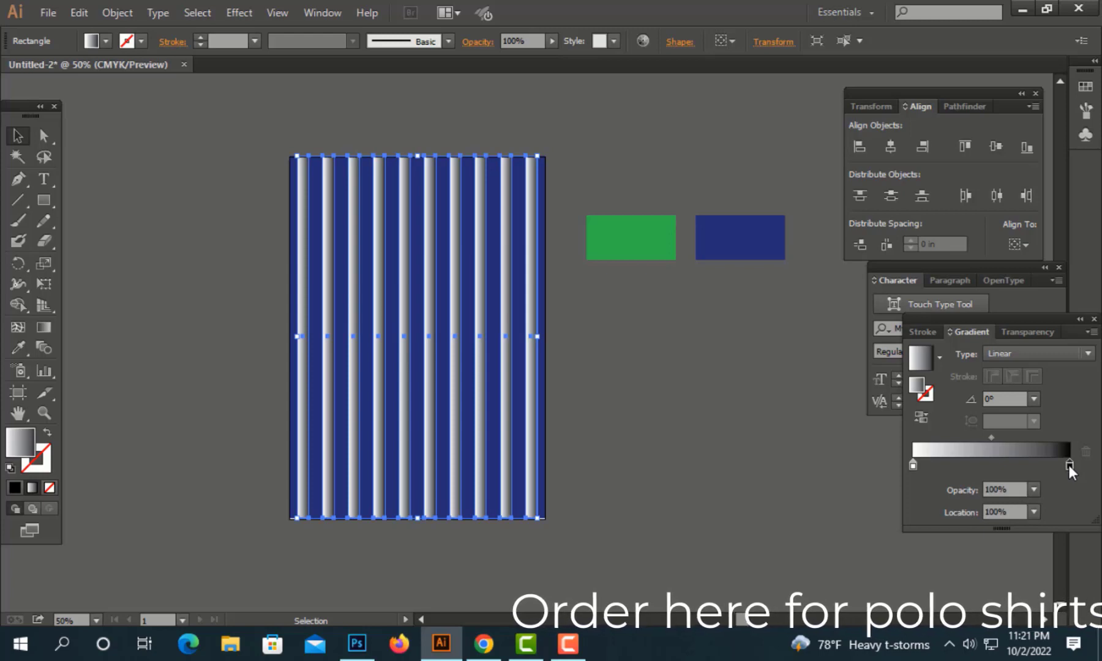
click(18, 347)
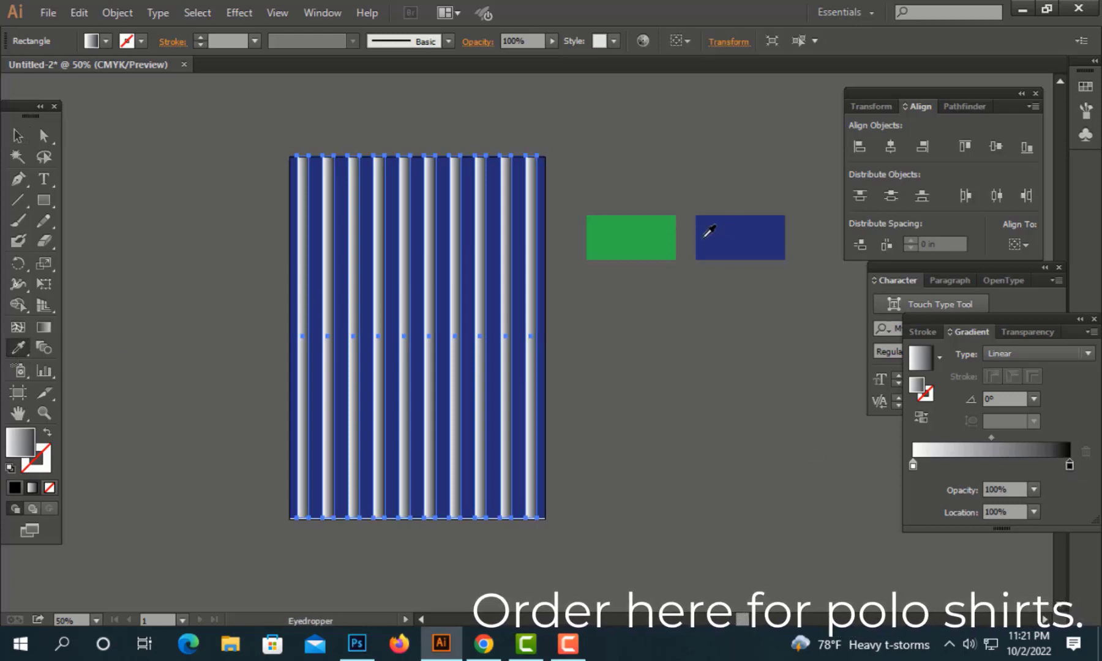
shift+click(650, 240)
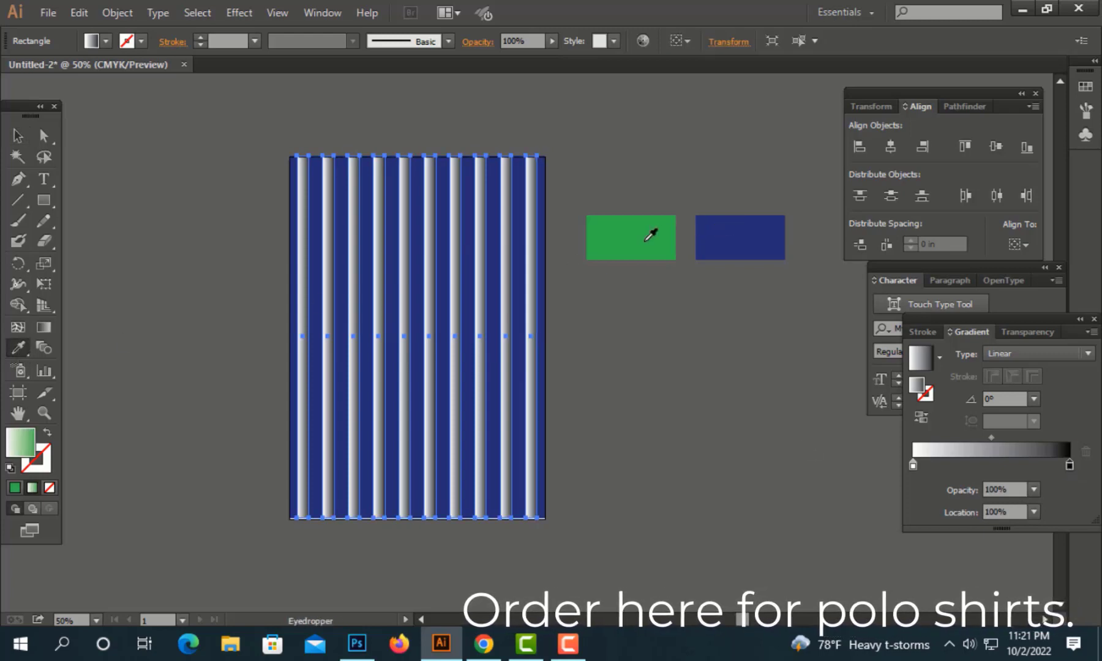
double_click(914, 465)
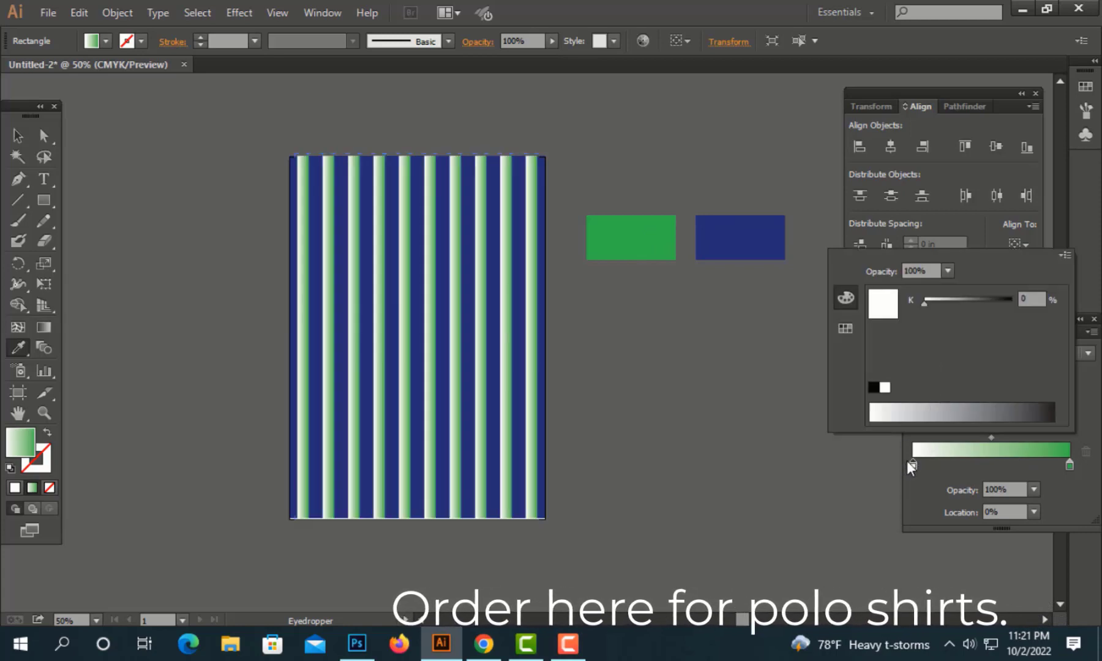
click(912, 464)
click(1034, 490)
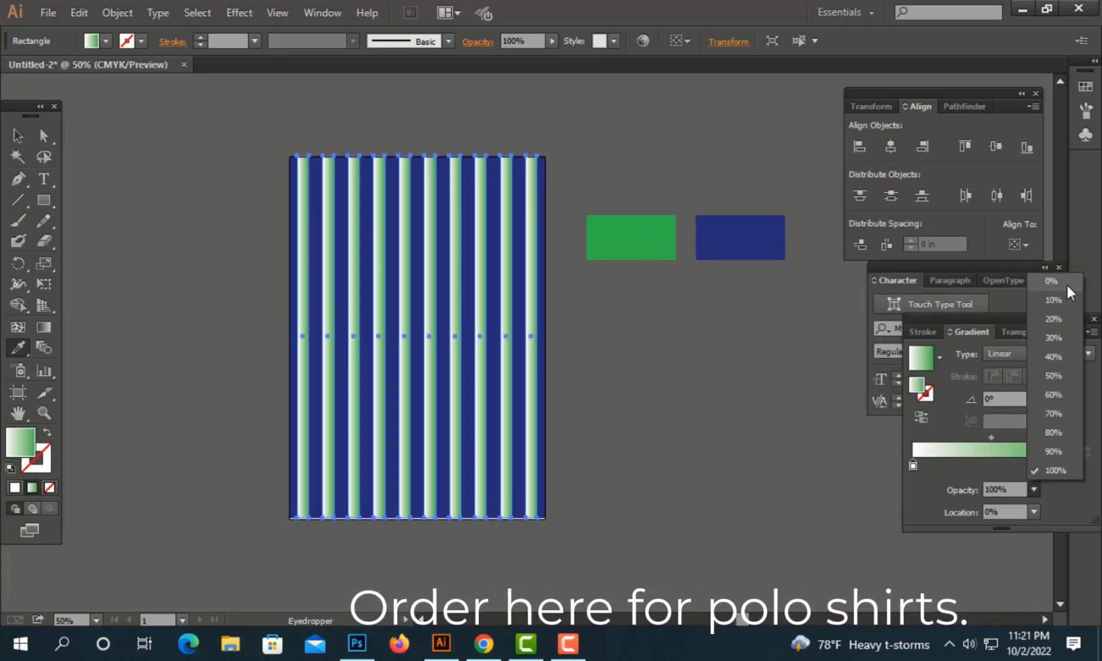
click(1066, 283)
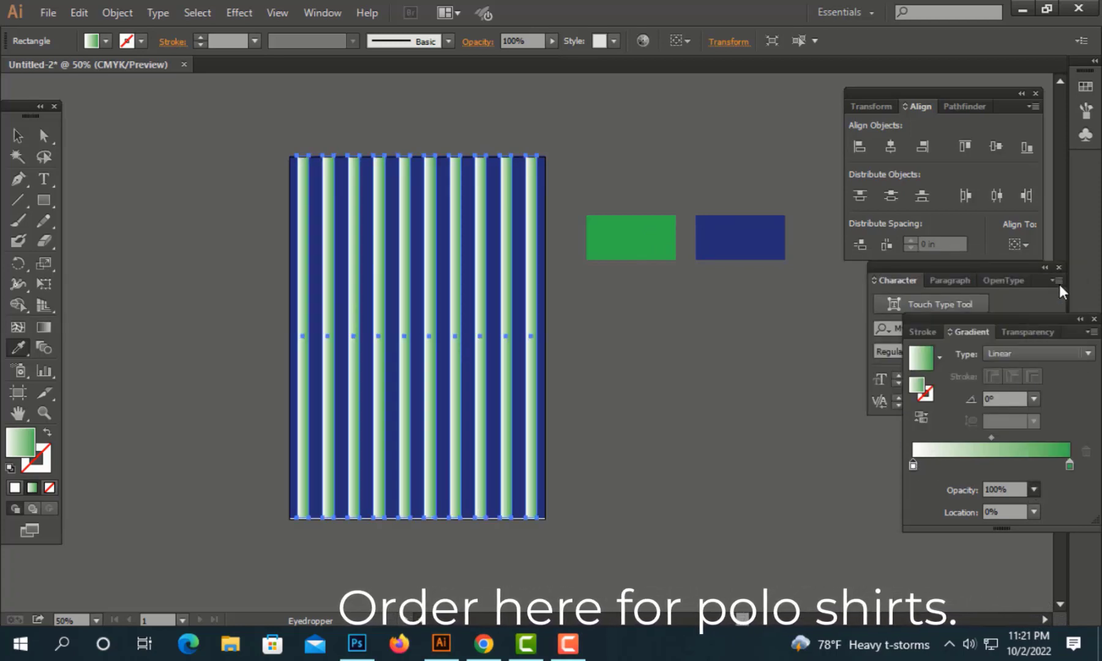
- Run the gradient vertically down the stripes and rotate them 180° so green is on top
click(49, 326)
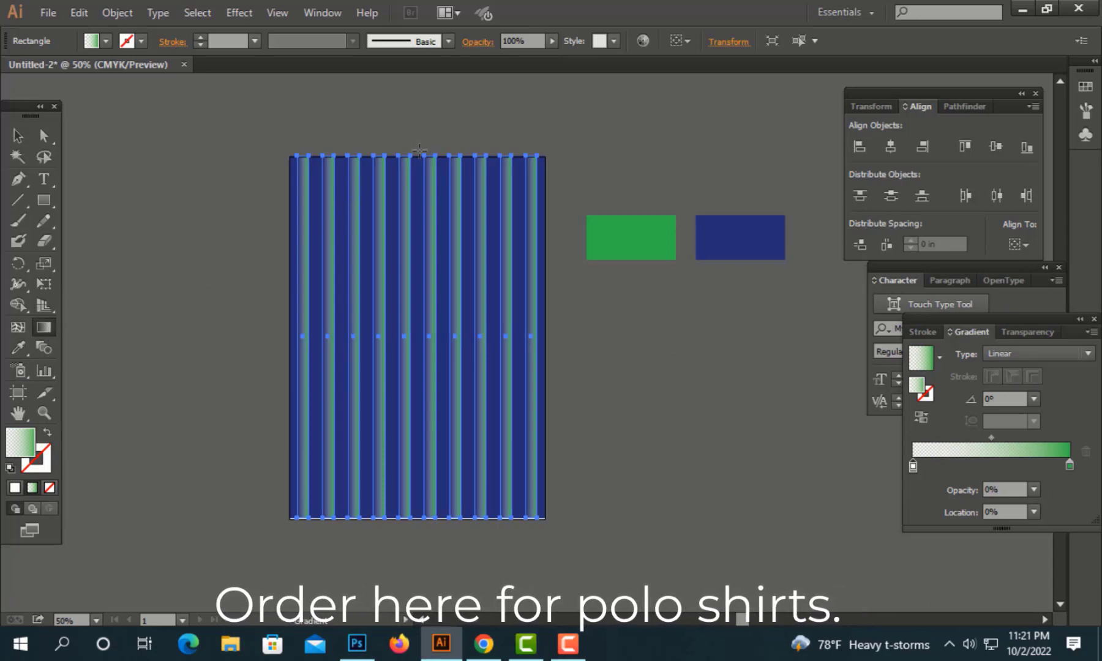
drag(421, 153, 425, 522)
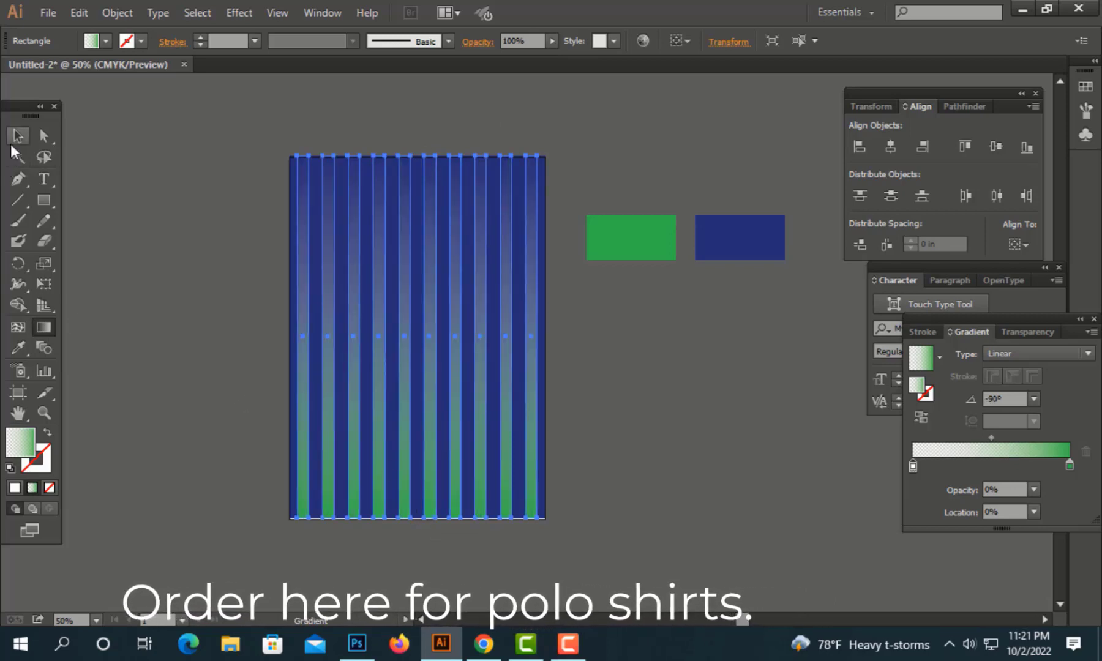
click(17, 136)
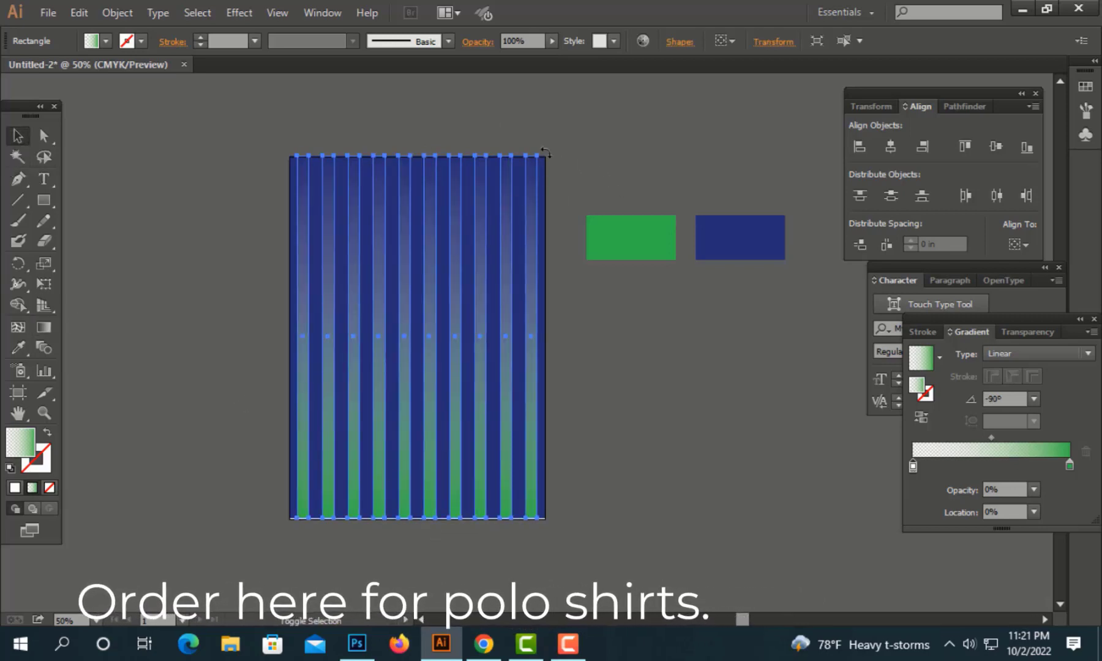
drag(544, 154, 292, 519)
click(722, 357)
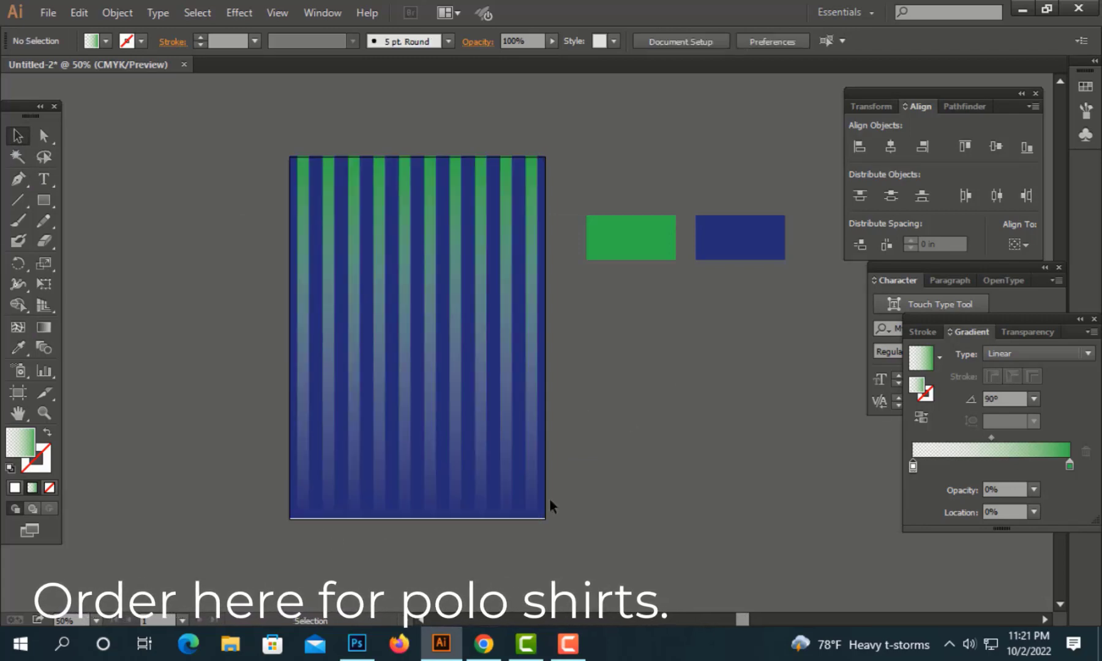
click(544, 187)
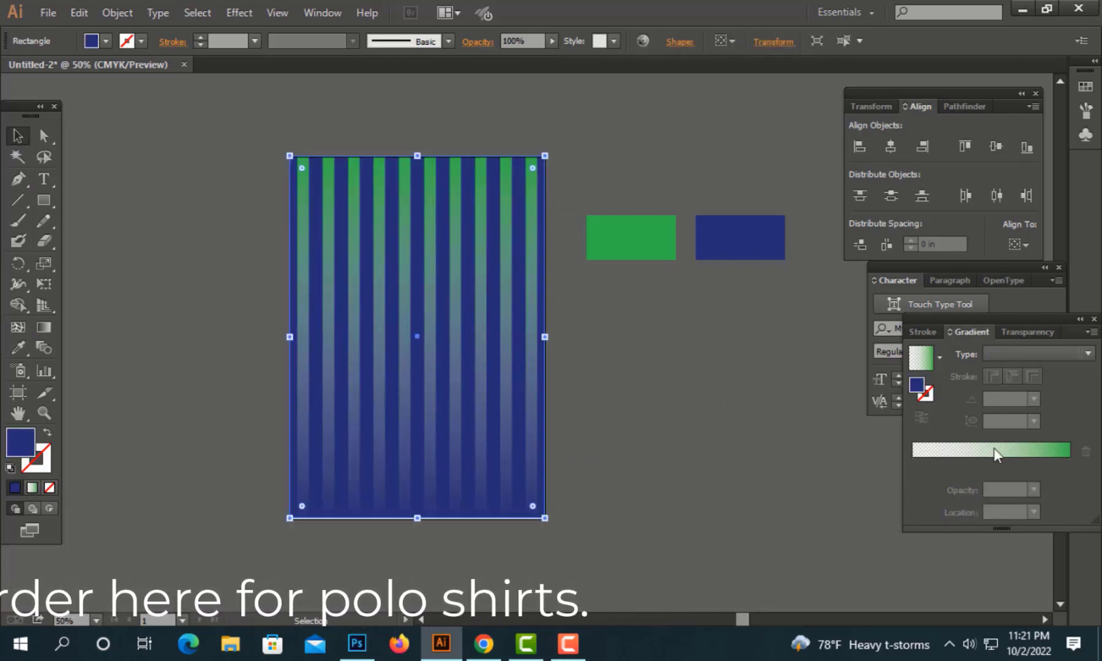
- Apply the gradient to the background with a navy end stop, rotated to run vertically
click(1019, 452)
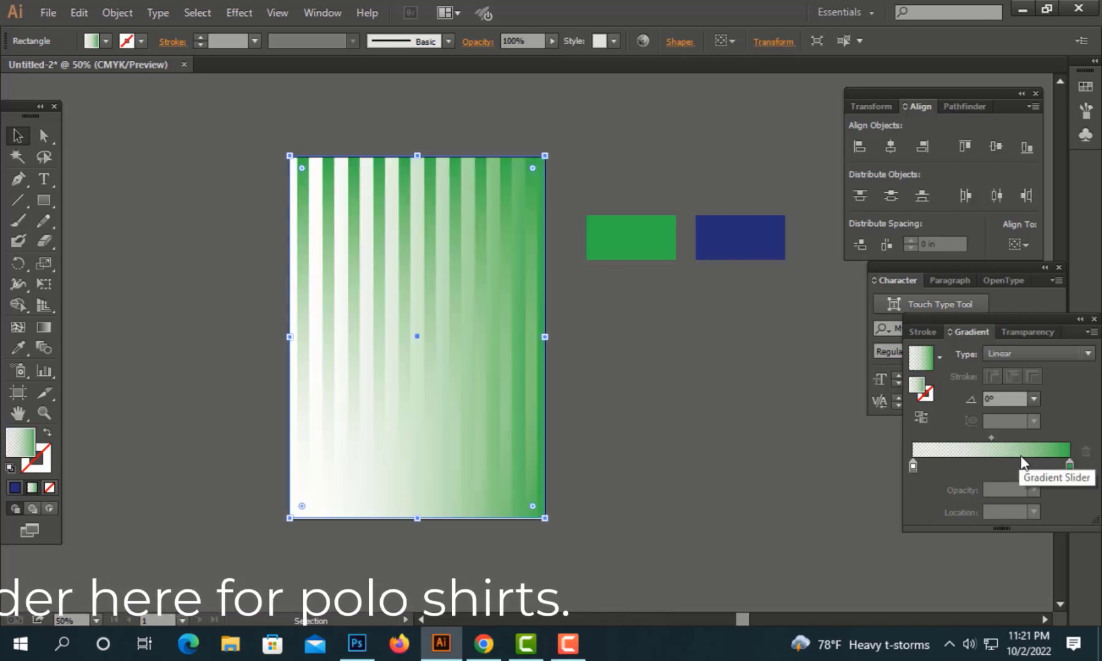
click(1070, 464)
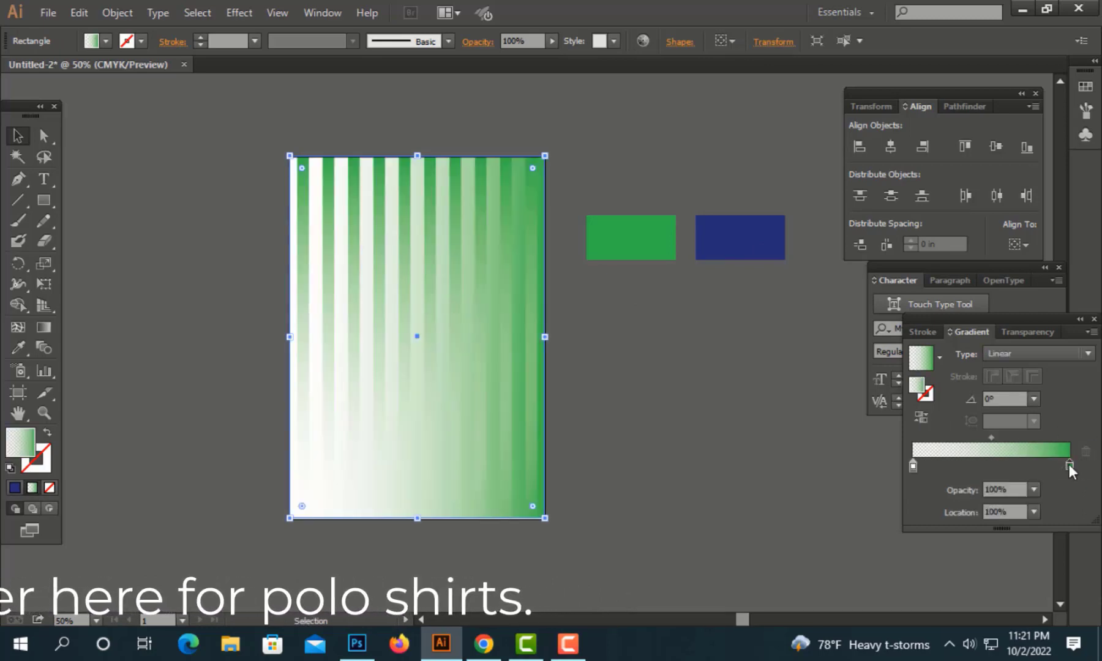
click(25, 352)
click(722, 230)
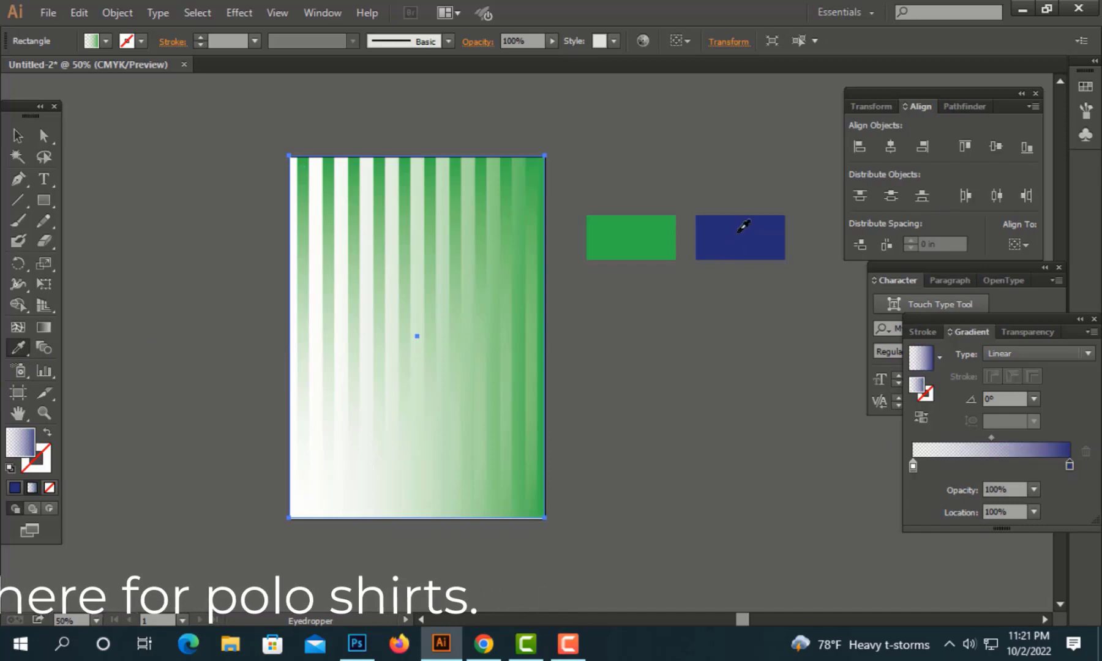
click(18, 135)
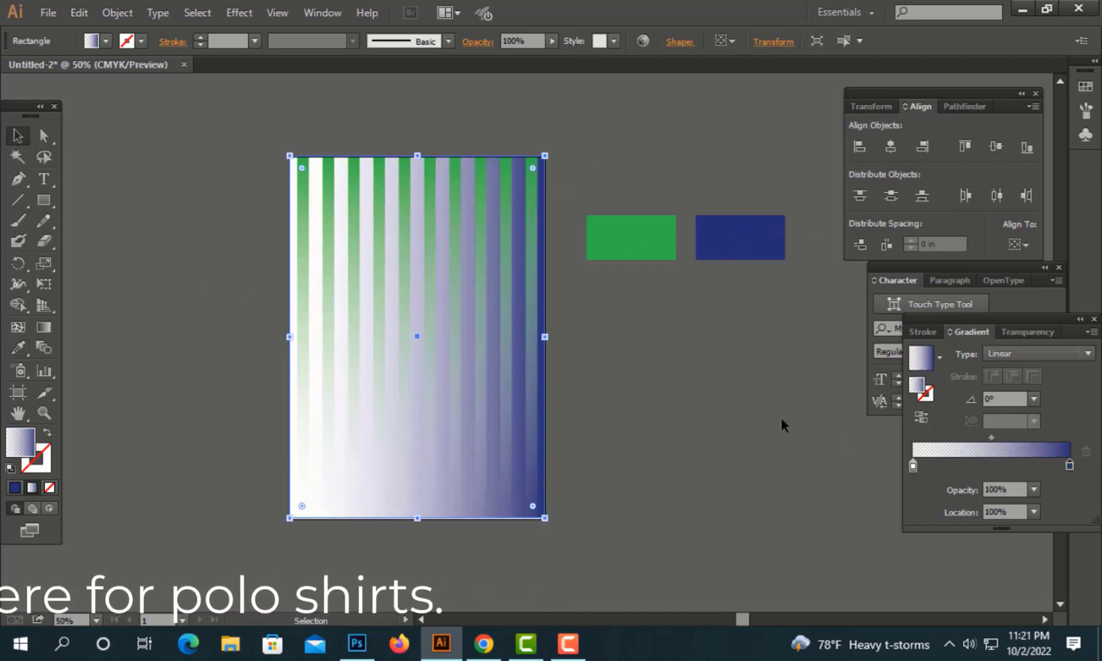
click(914, 466)
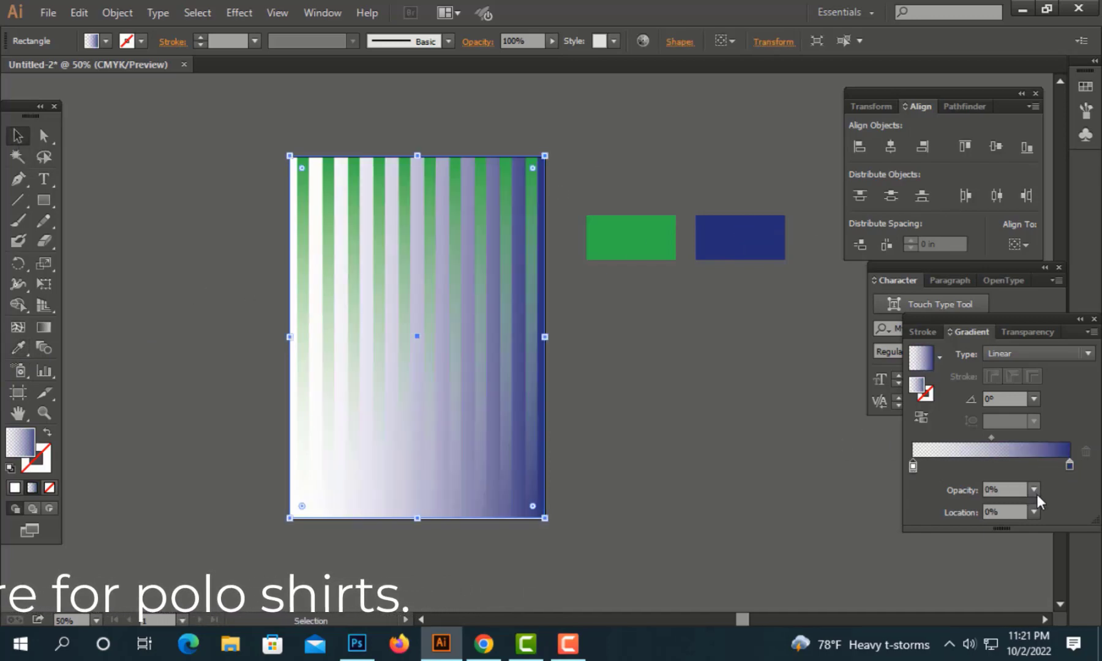
mouse_move(551, 155)
mouse_down()
mouse_move(524, 432)
mouse_move(560, 417)
mouse_up()
- Resize the gradient background rectangle to fill the artboard on all four sides
drag(598, 340, 544, 352)
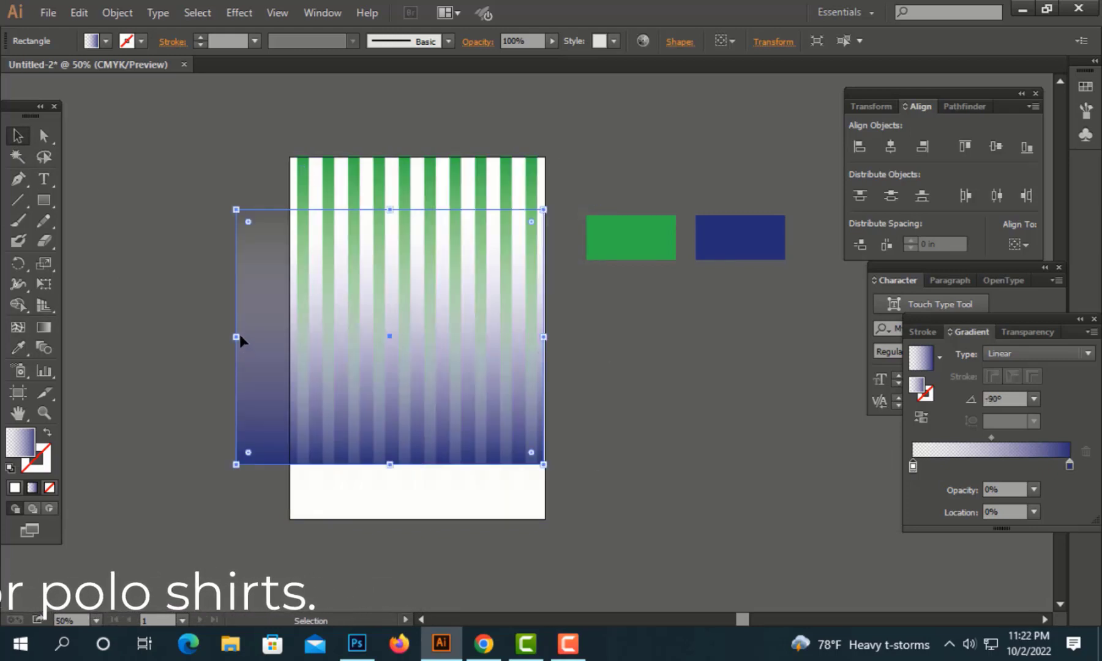
drag(237, 337, 297, 359)
drag(416, 464, 417, 522)
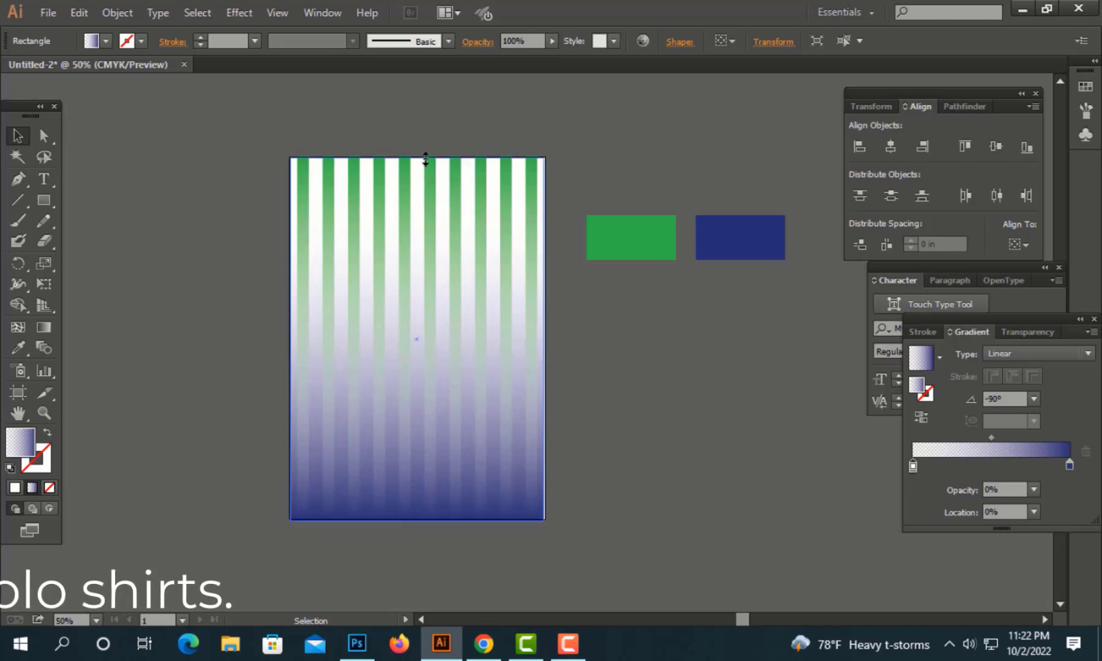
drag(418, 210, 419, 157)
click(585, 392)
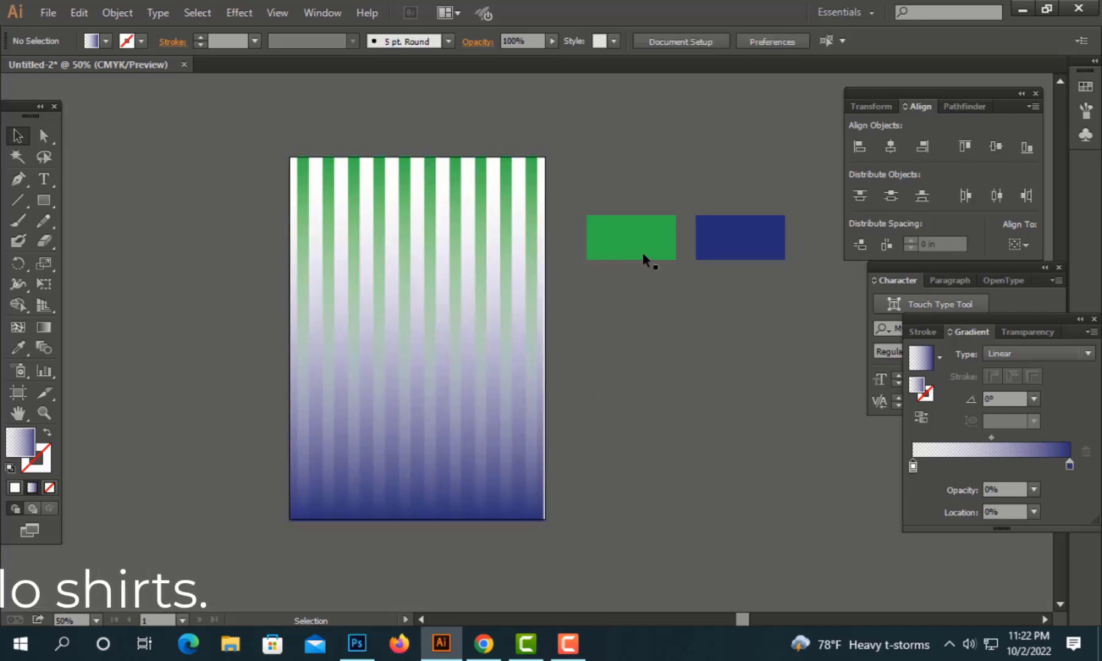
- Pan and zoom out to 33.33% to view the whole green-to-navy striped panel
drag(653, 161, 701, 265)
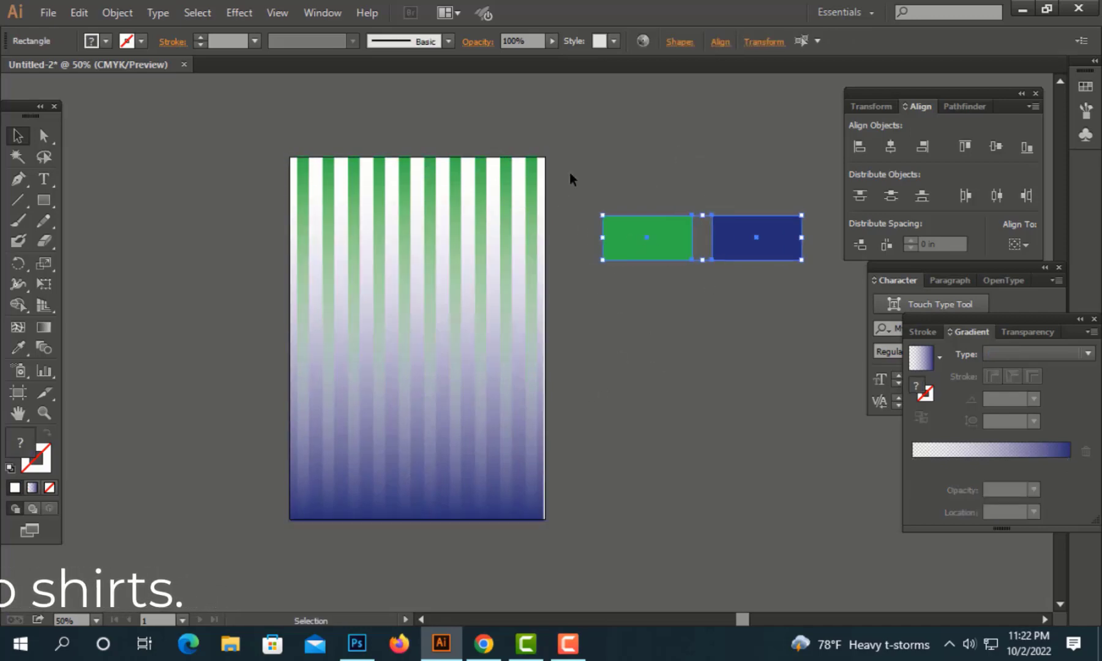
click(573, 369)
alt+click(549, 374)
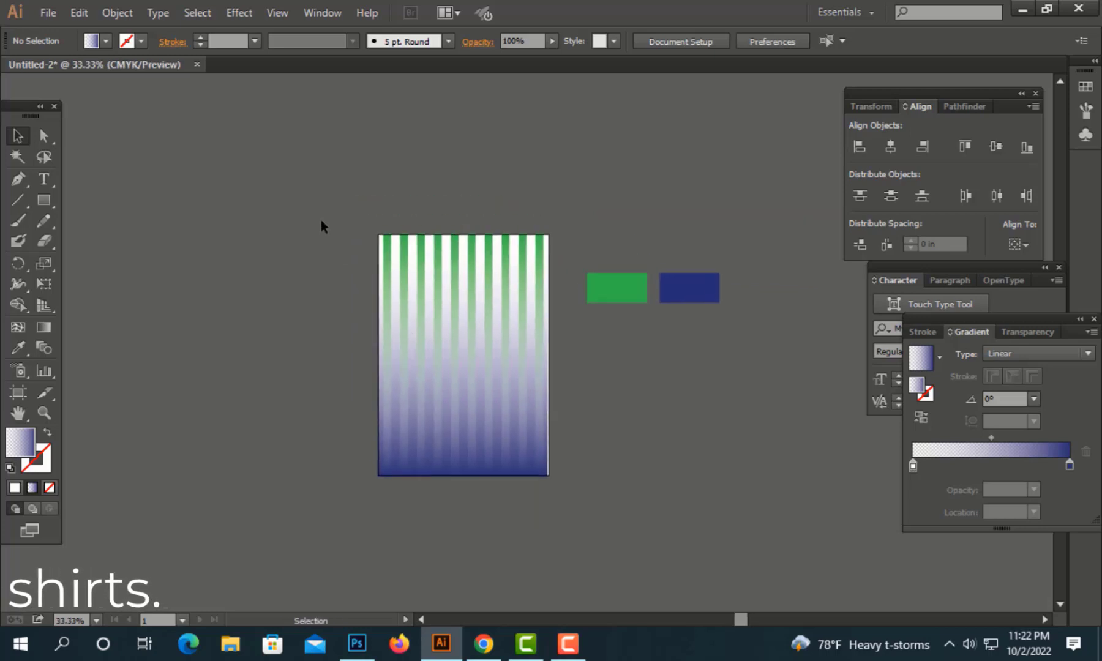
drag(465, 361, 546, 561)
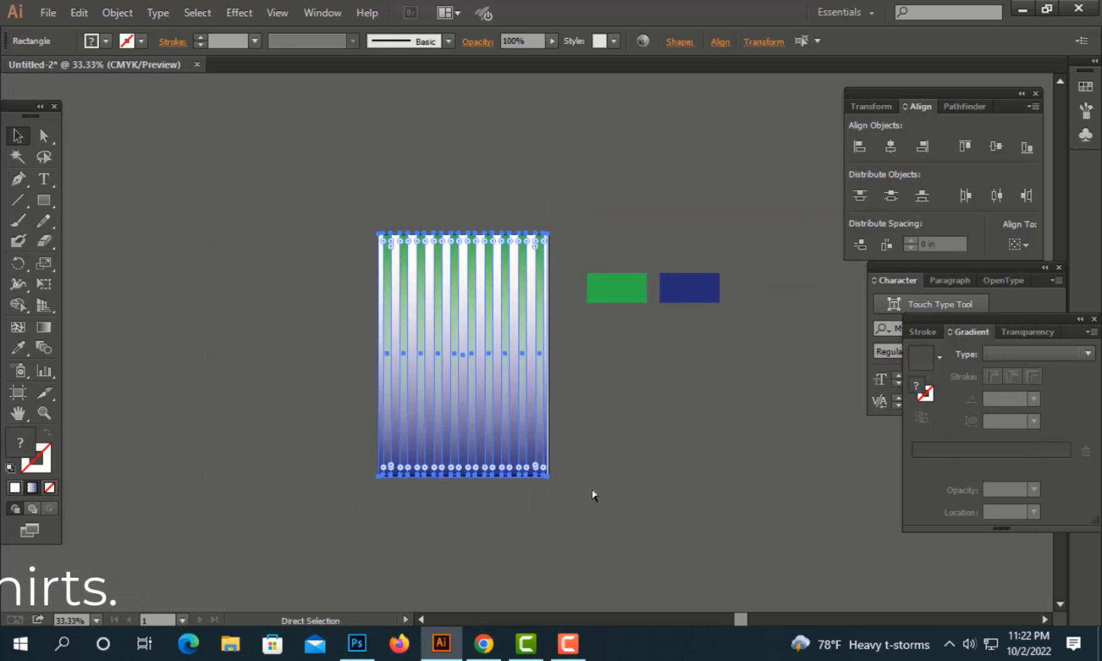
key(v)
click(593, 434)
key(ctrl+equal)
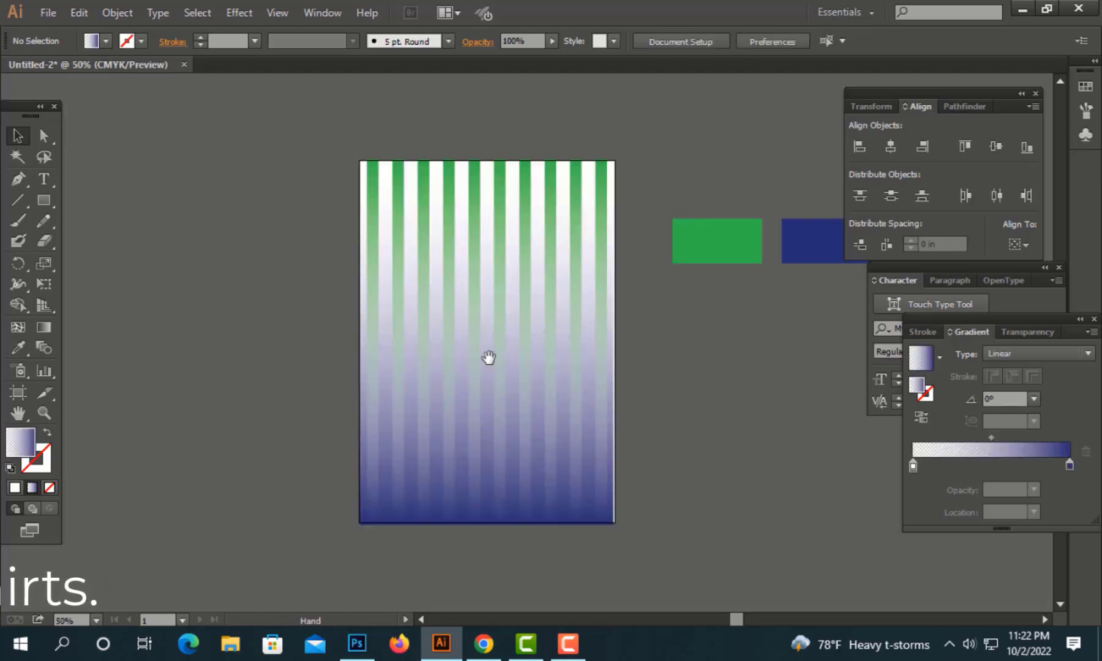
drag(550, 367, 596, 373)
key(ctrl+shift+a)
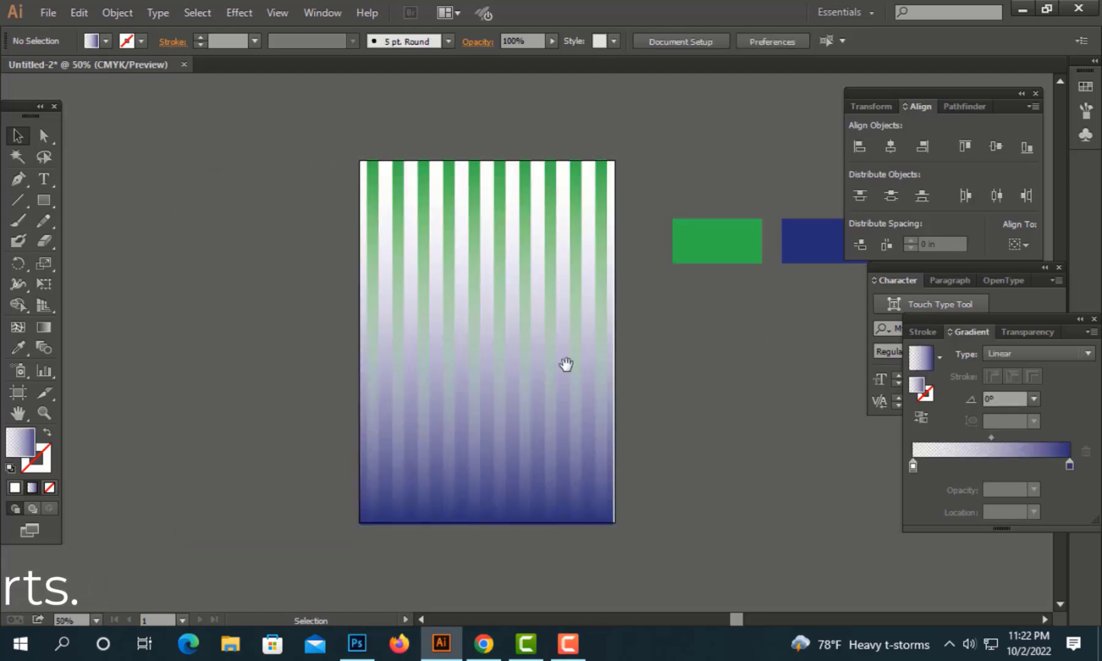
key(ctrl+minus)
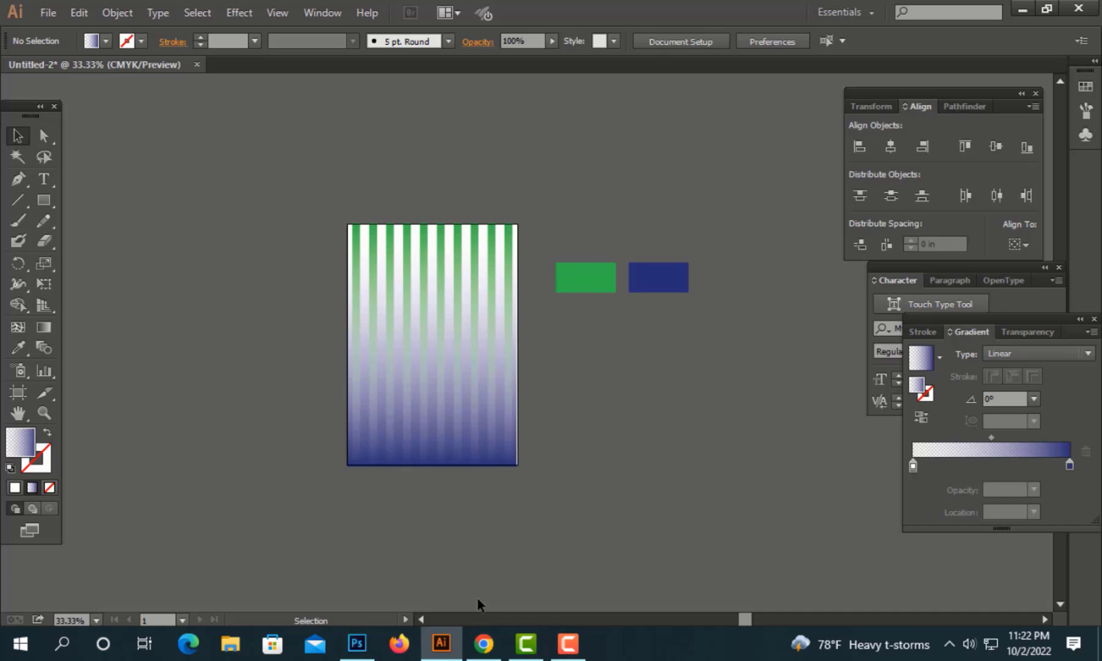
- Find the black Fiverr fi icon in Chrome's logo image results and open its preview
click(484, 643)
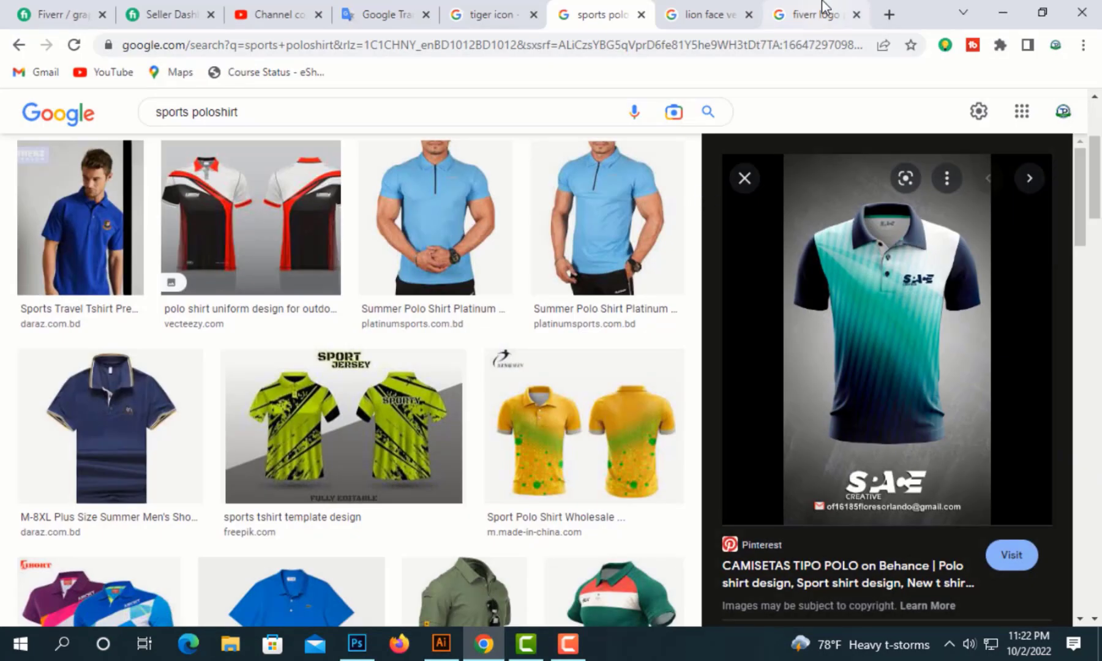
click(821, 14)
scroll(843, 368, down, 2)
scroll(845, 369, down, 4)
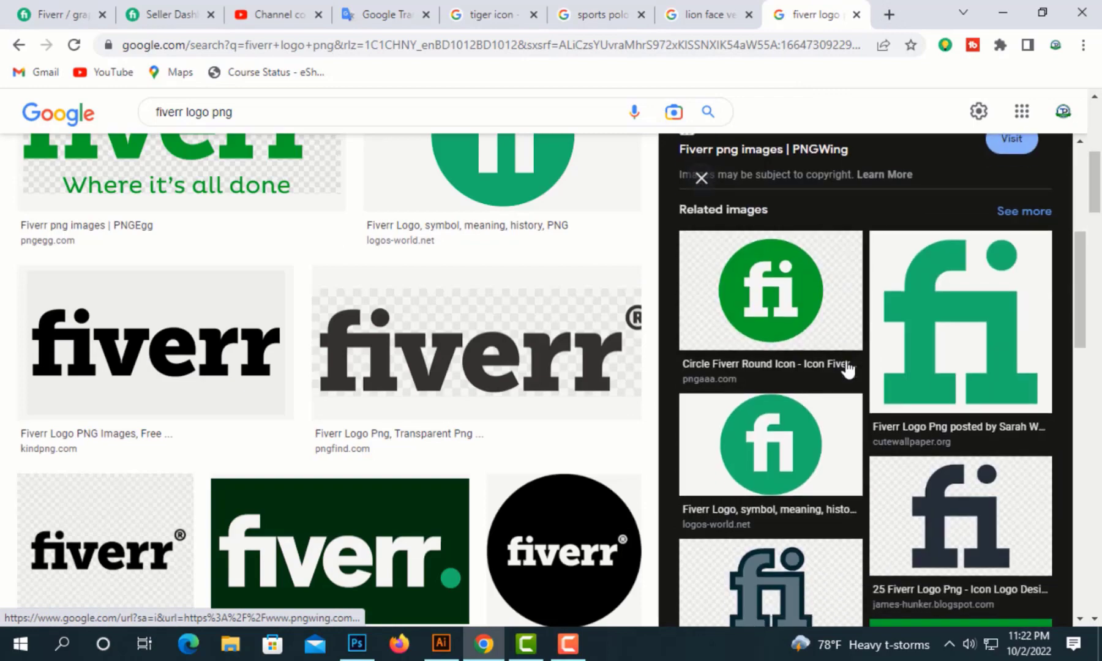
scroll(848, 368, down, 5)
scroll(846, 369, down, 5)
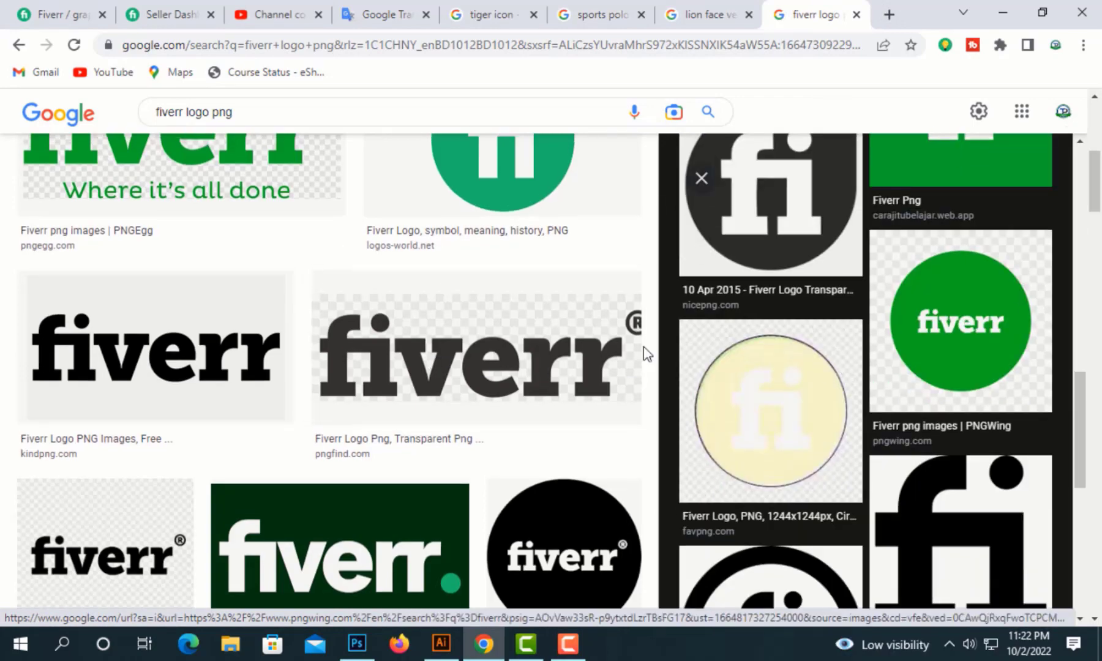
scroll(643, 346, up, 3)
scroll(853, 300, up, 3)
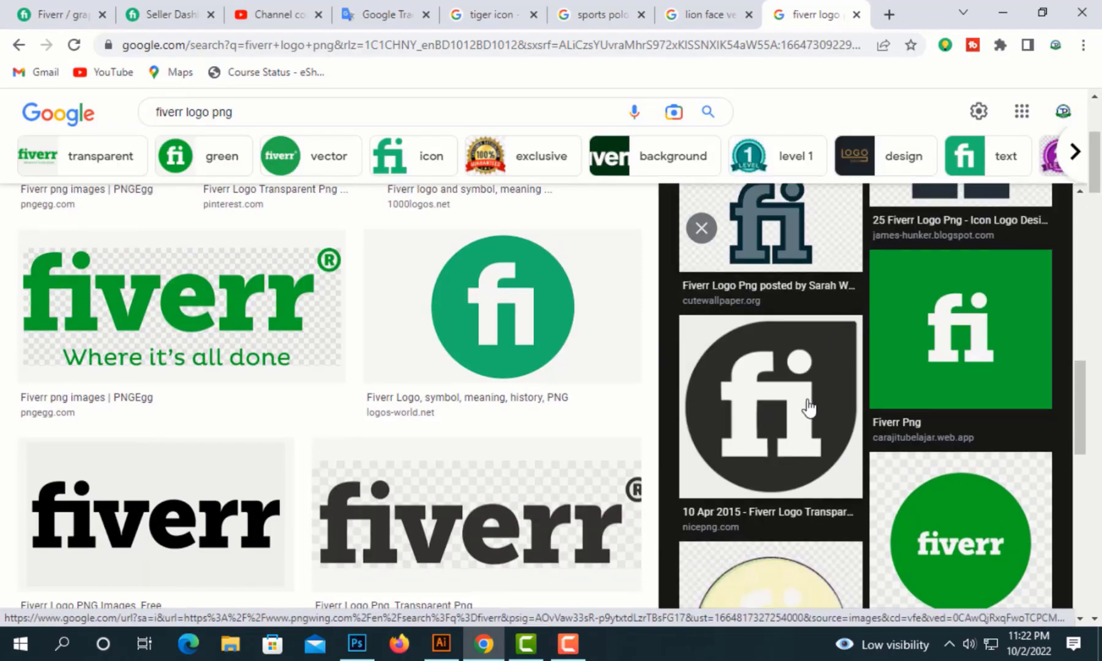
scroll(976, 394, down, 7)
scroll(967, 390, down, 2)
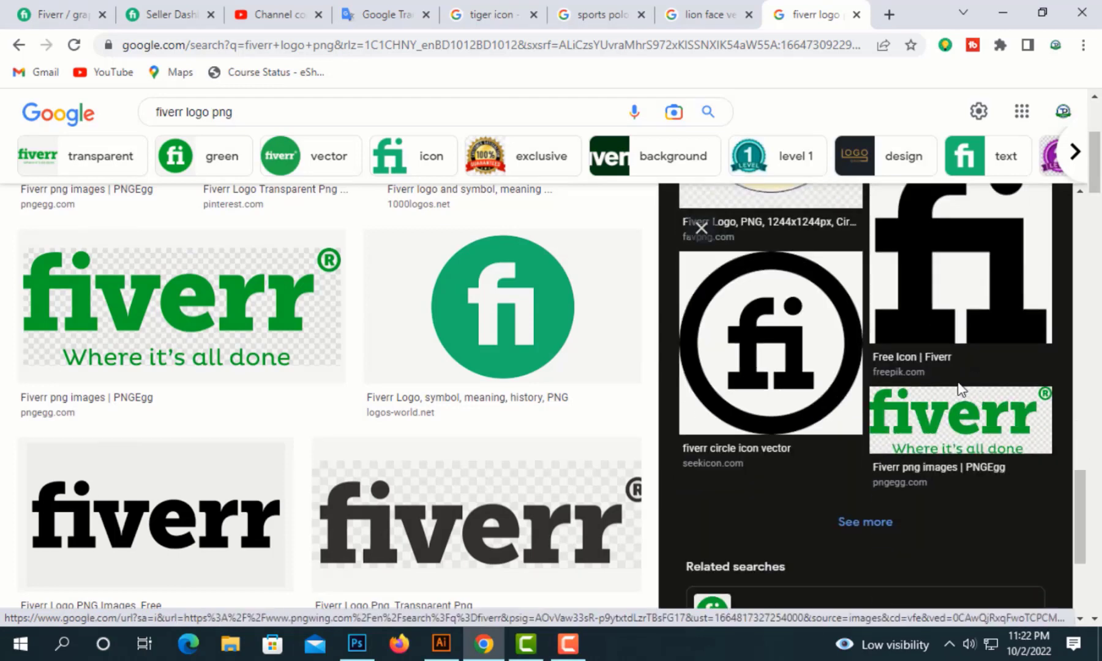
click(981, 311)
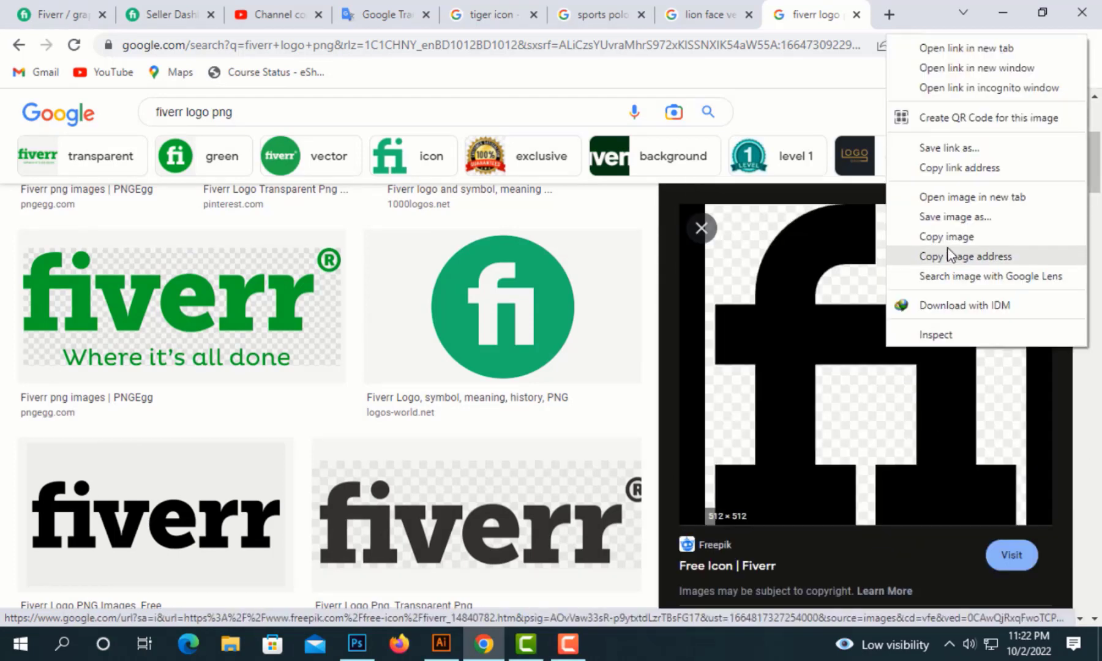
- Copy the fi icon into Illustrator, then delete the black square that pasted
click(949, 256)
click(439, 644)
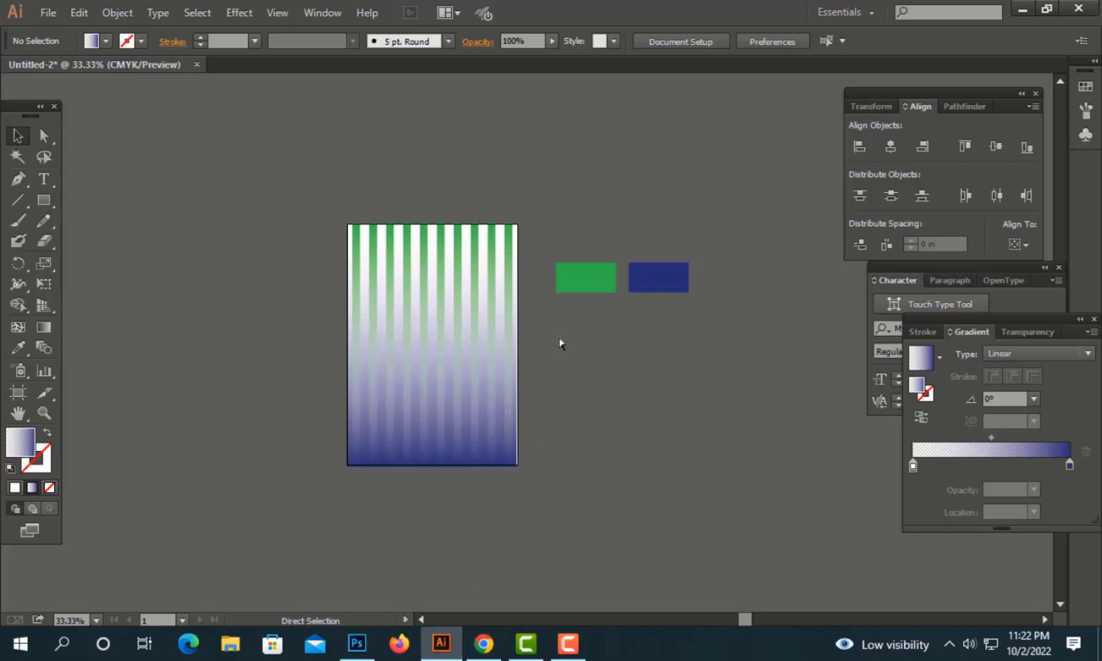
key(ctrl+v)
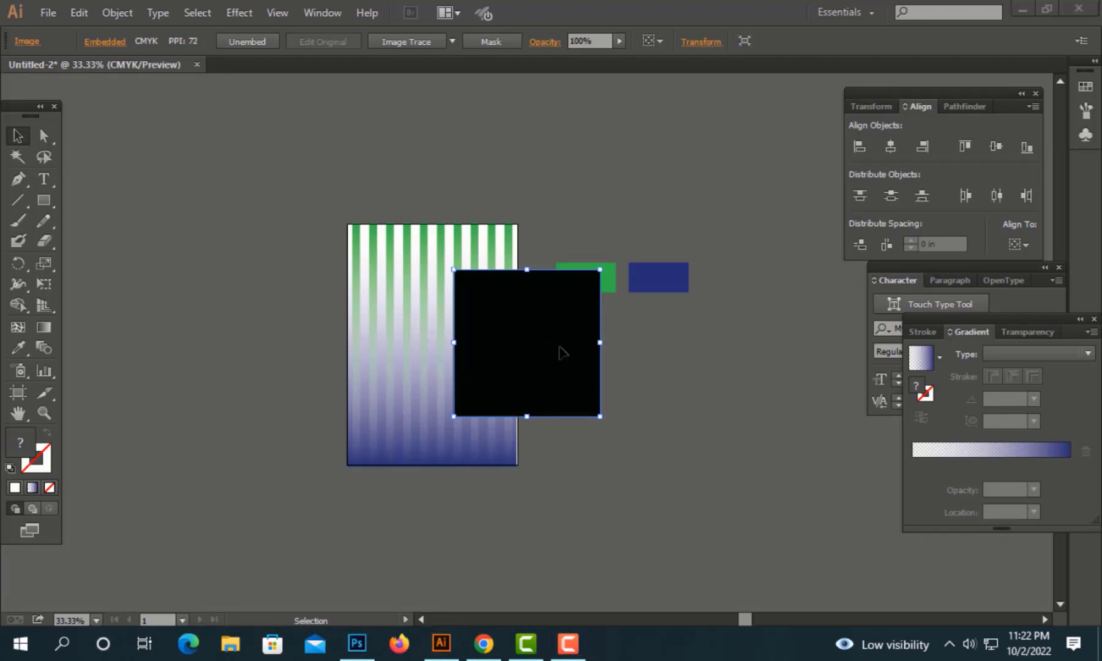
key(Delete)
- Save the fi icon as 732025.png on the Desktop and drag it into Illustrator
click(487, 645)
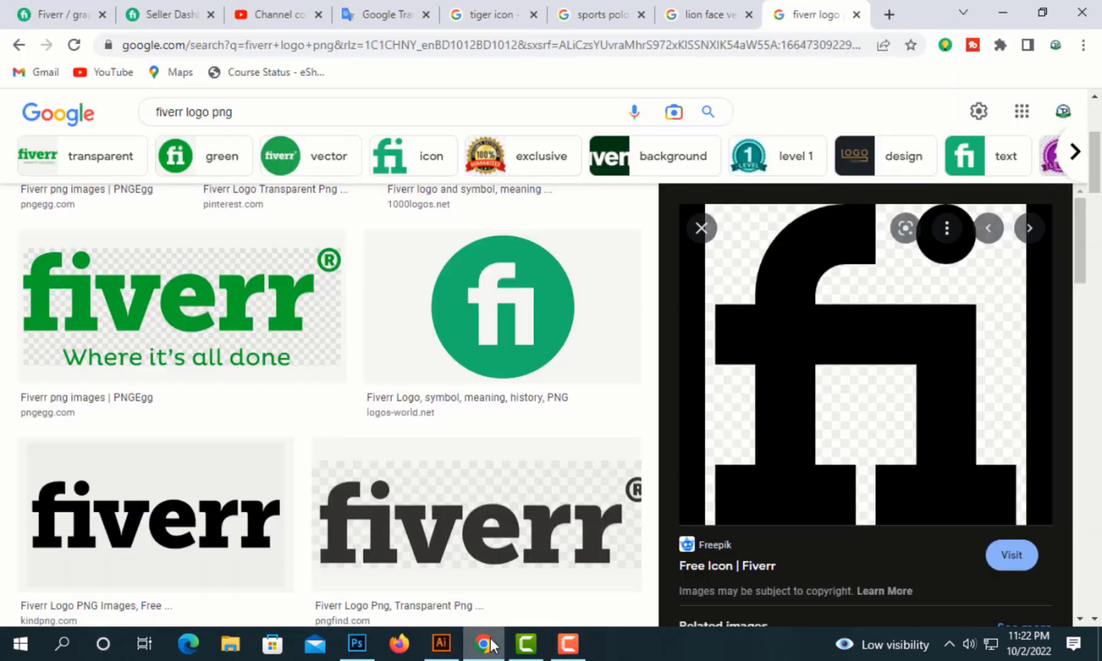
right_click(918, 338)
click(987, 206)
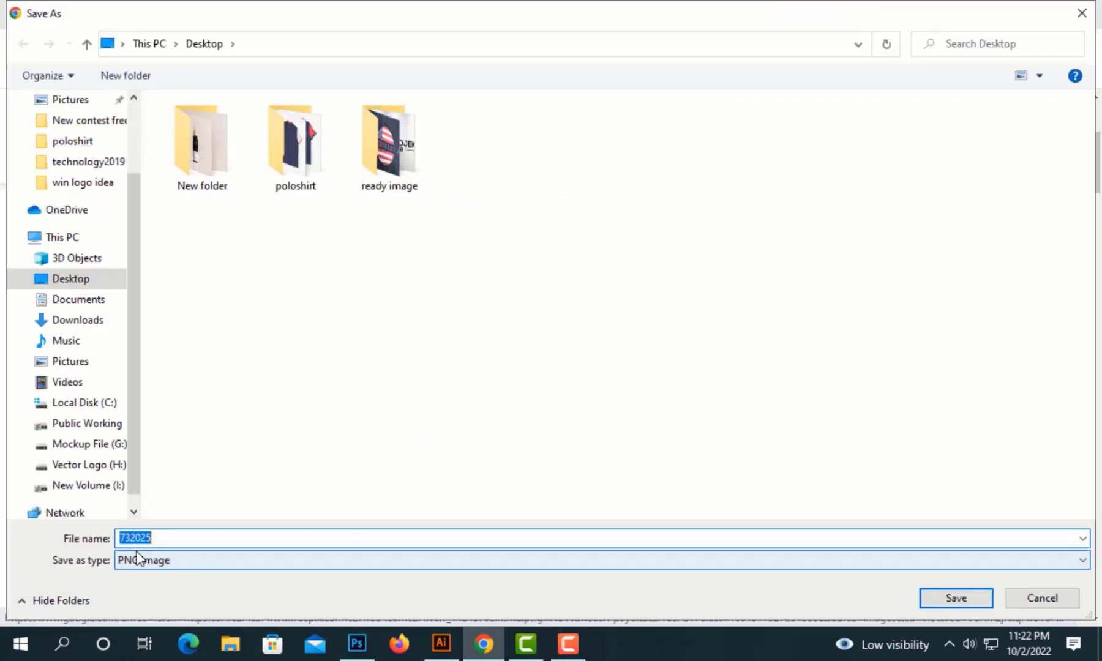
click(182, 536)
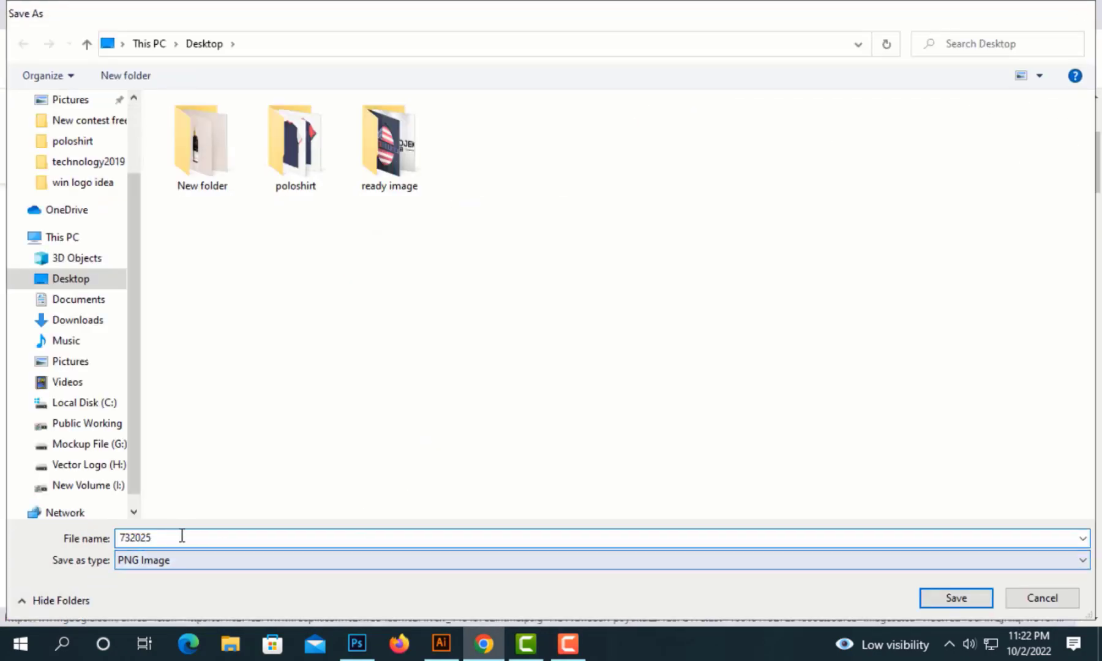
key(Return)
mouse_move(71, 602)
mouse_down()
mouse_move(466, 633)
mouse_move(529, 374)
mouse_move(280, 371)
mouse_move(473, 361)
mouse_up()
- Move the fi icon to the left of the stripes, deselect it, and switch to Photoshop
click(545, 382)
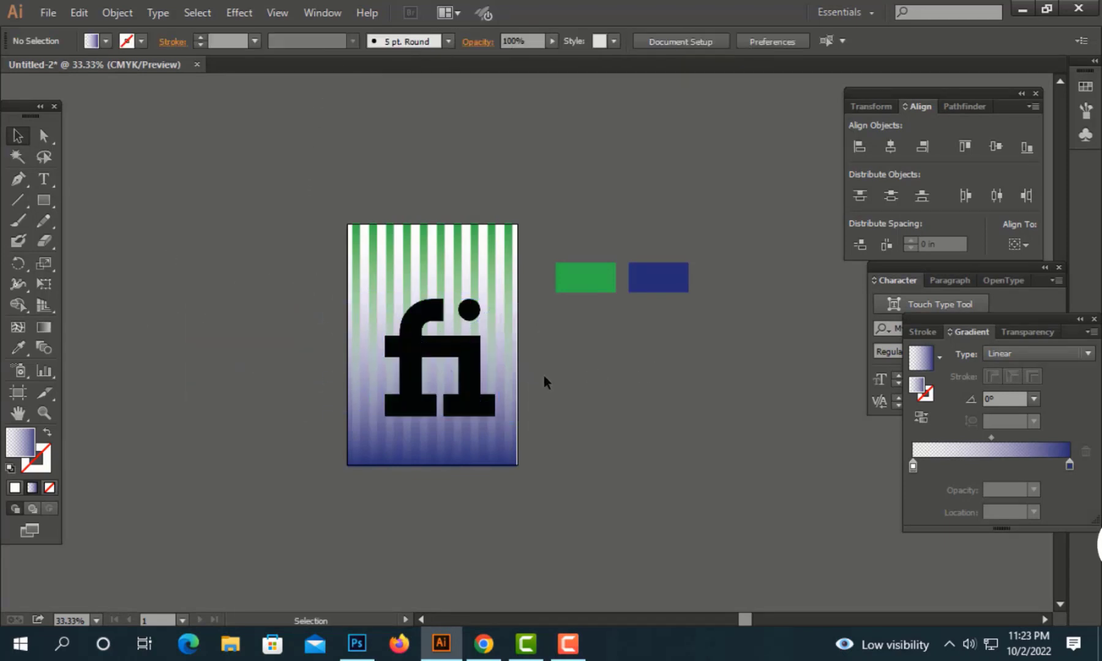
drag(475, 392, 229, 394)
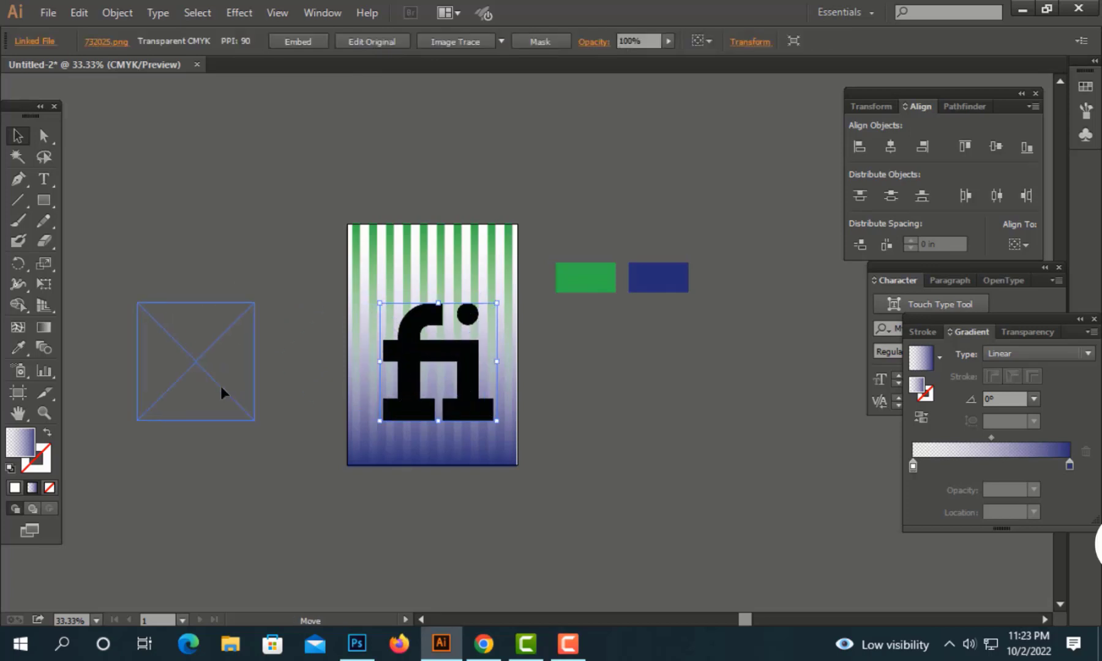
click(283, 217)
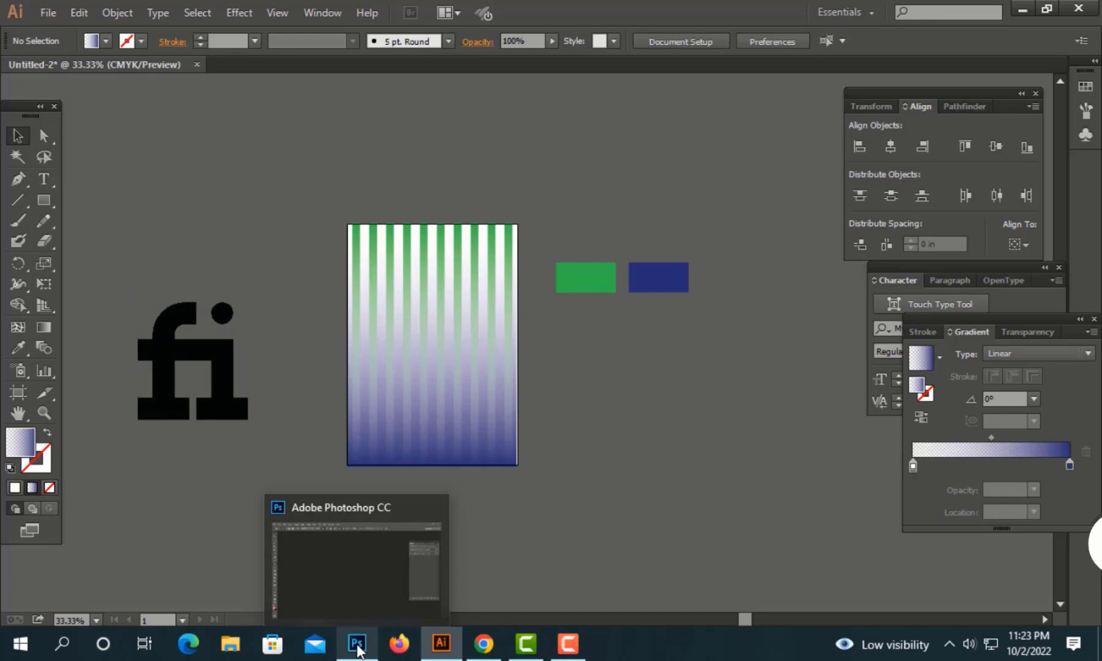
click(361, 648)
- Open Front.psd in Large icons view and edit its Body design smart object, Rectangle 12.psb
double_click(485, 306)
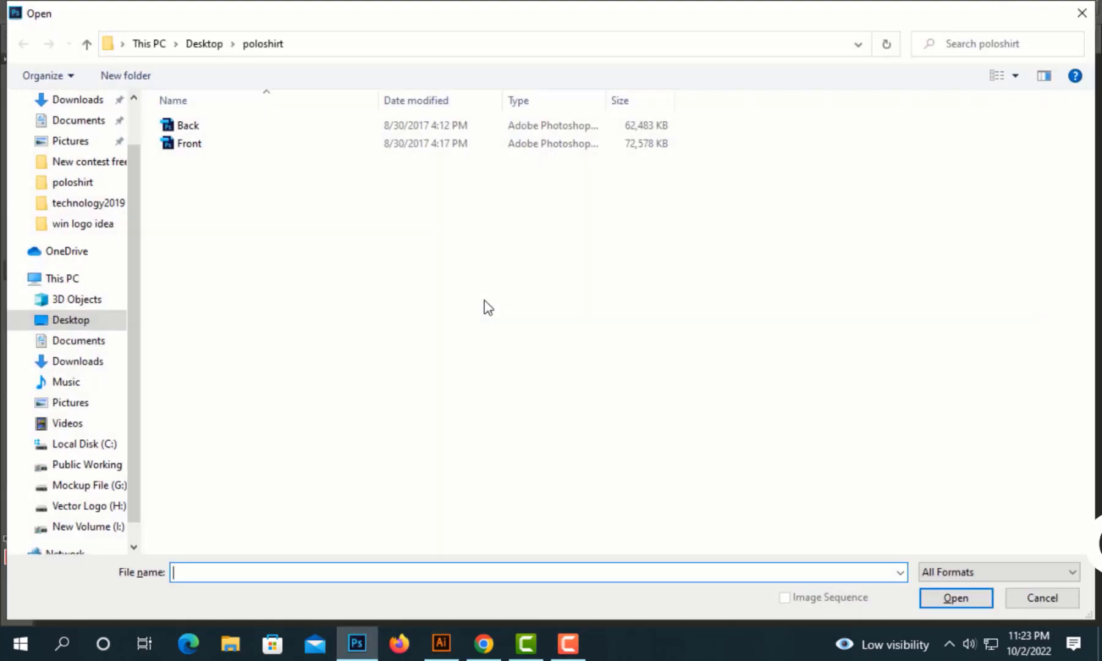
click(1015, 75)
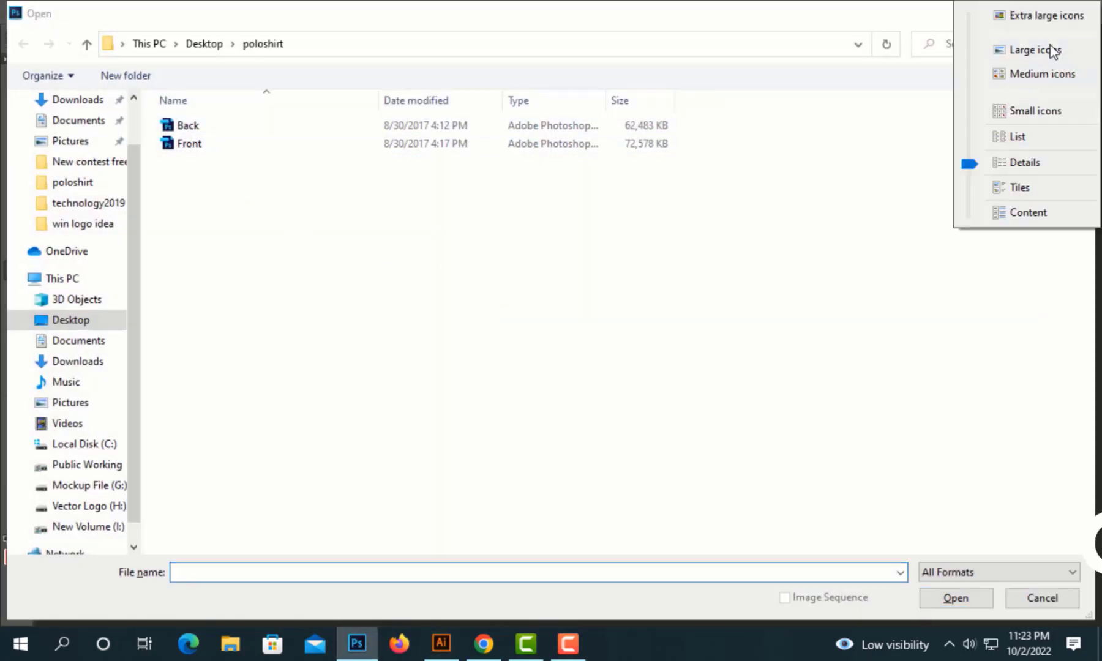
click(1052, 48)
double_click(290, 144)
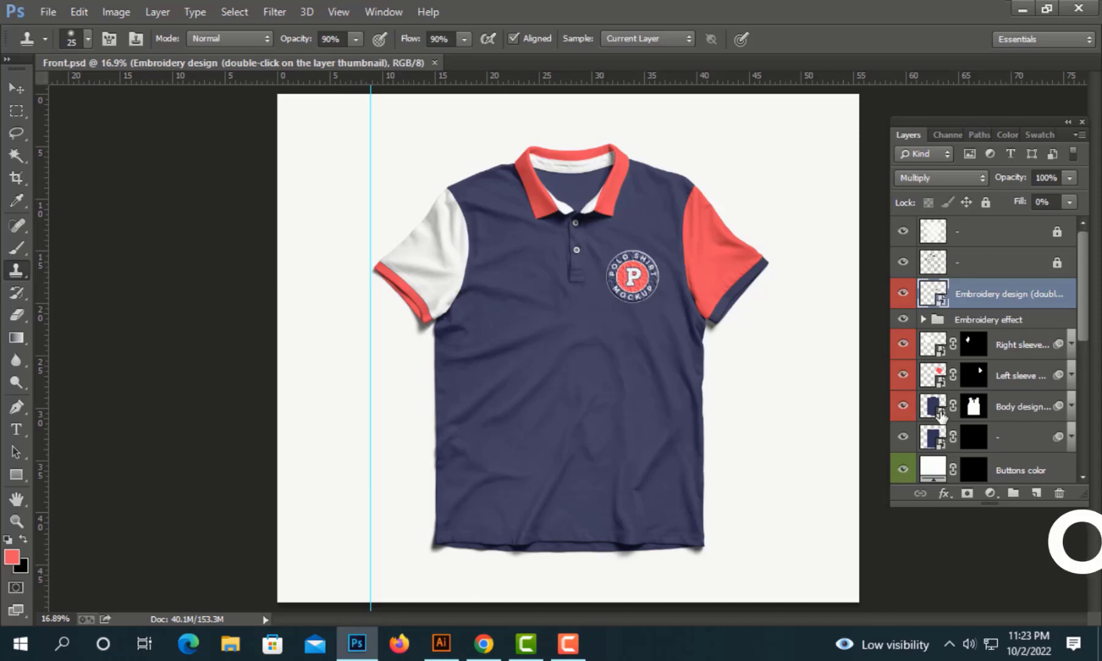
double_click(942, 417)
click(631, 290)
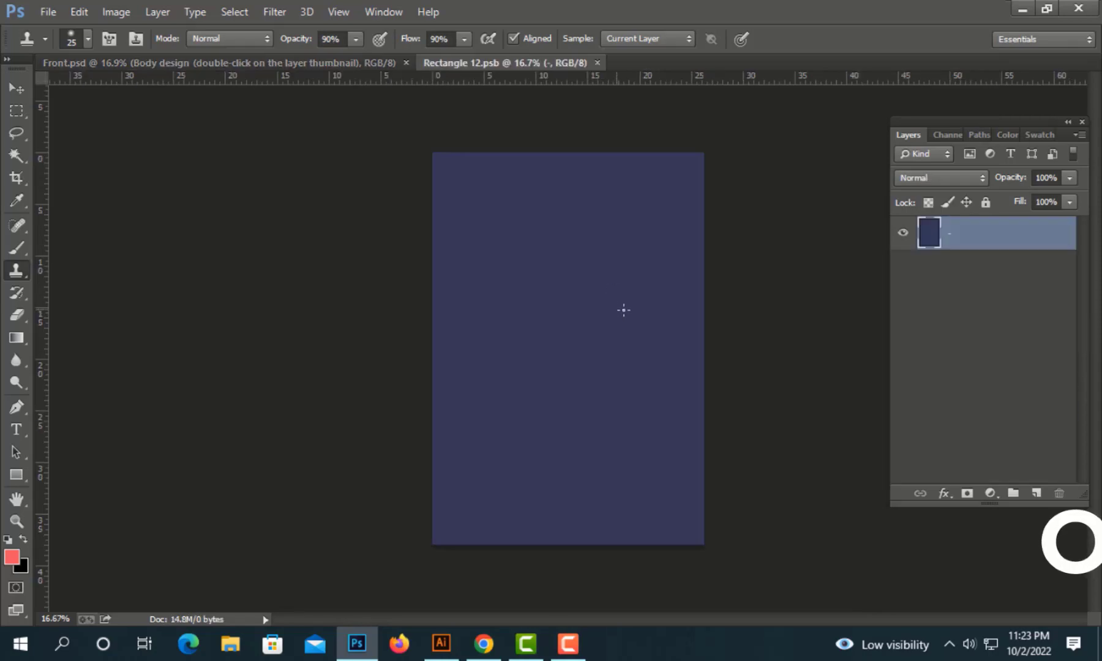
- Add an empty Layer 1 and give the navy layer a white (ffffff) Color Overlay
click(903, 233)
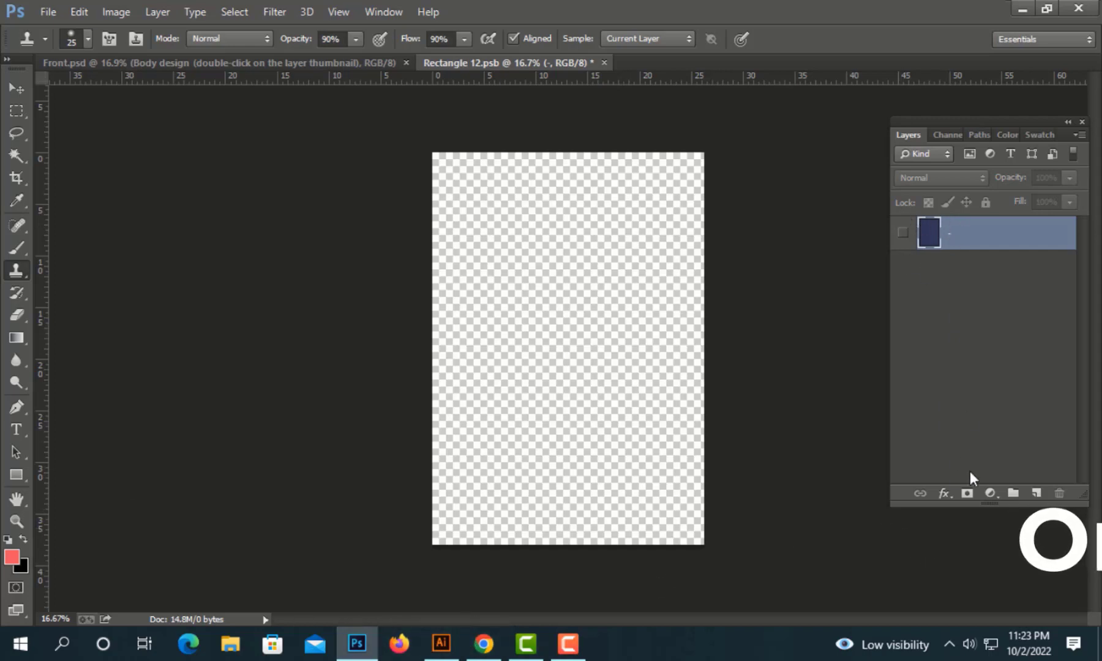
click(1036, 494)
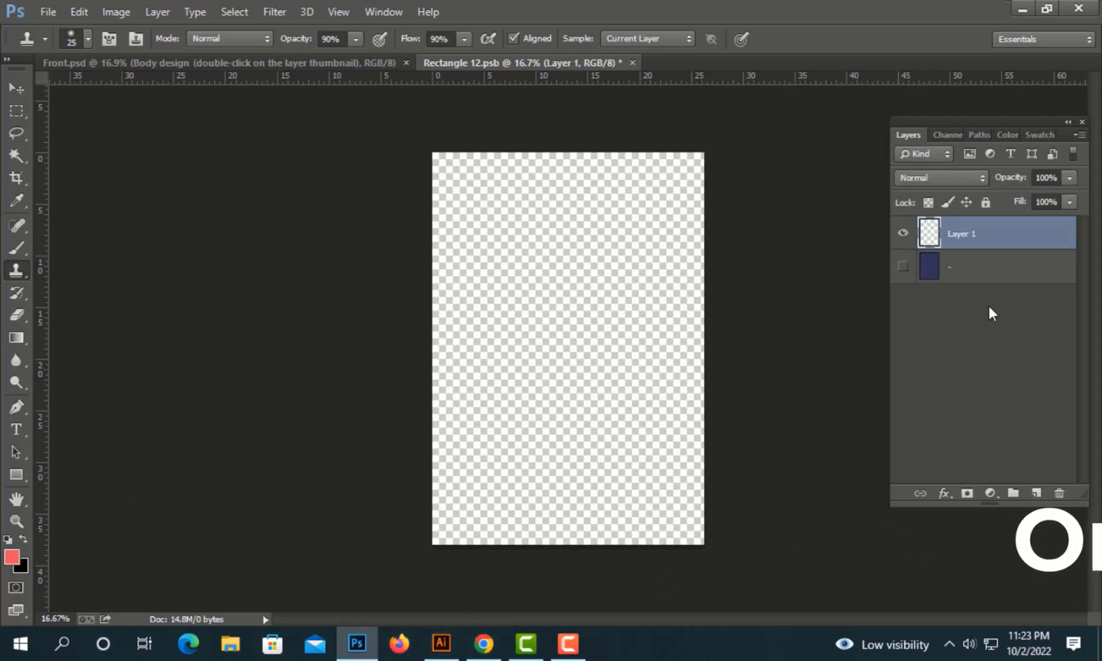
click(929, 274)
right_click(929, 271)
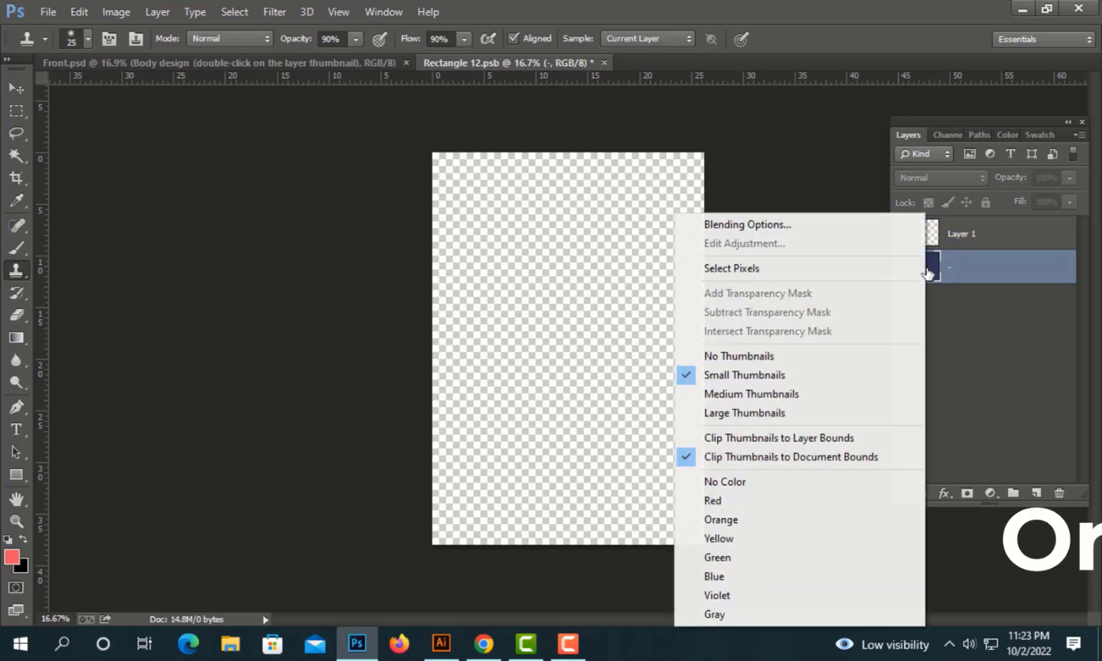
click(955, 270)
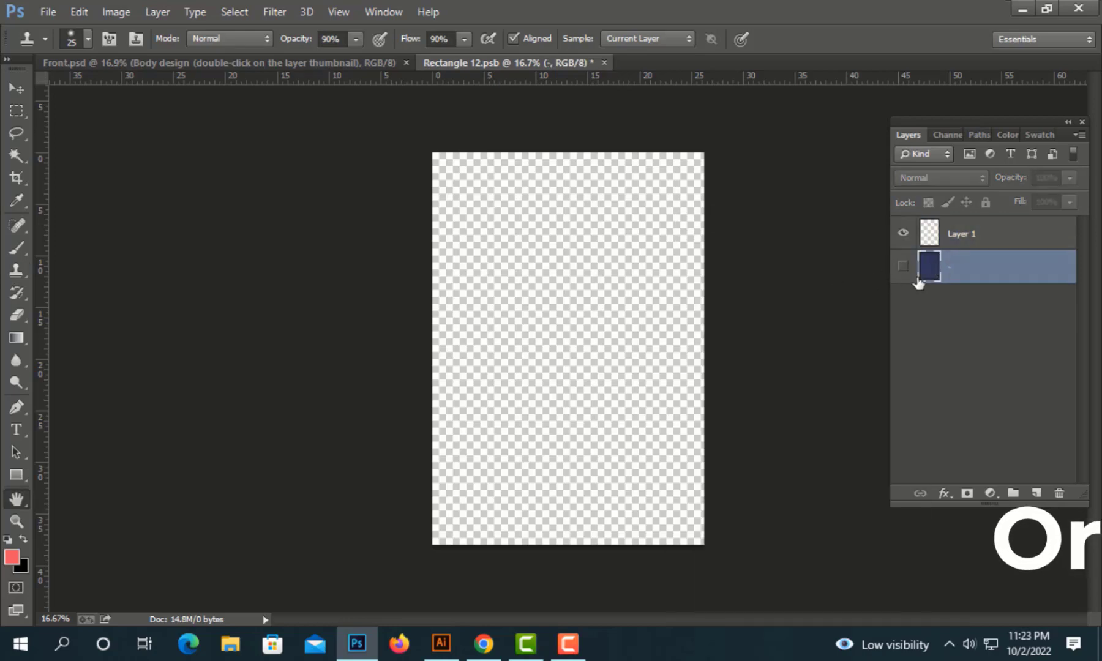
double_click(922, 272)
click(348, 284)
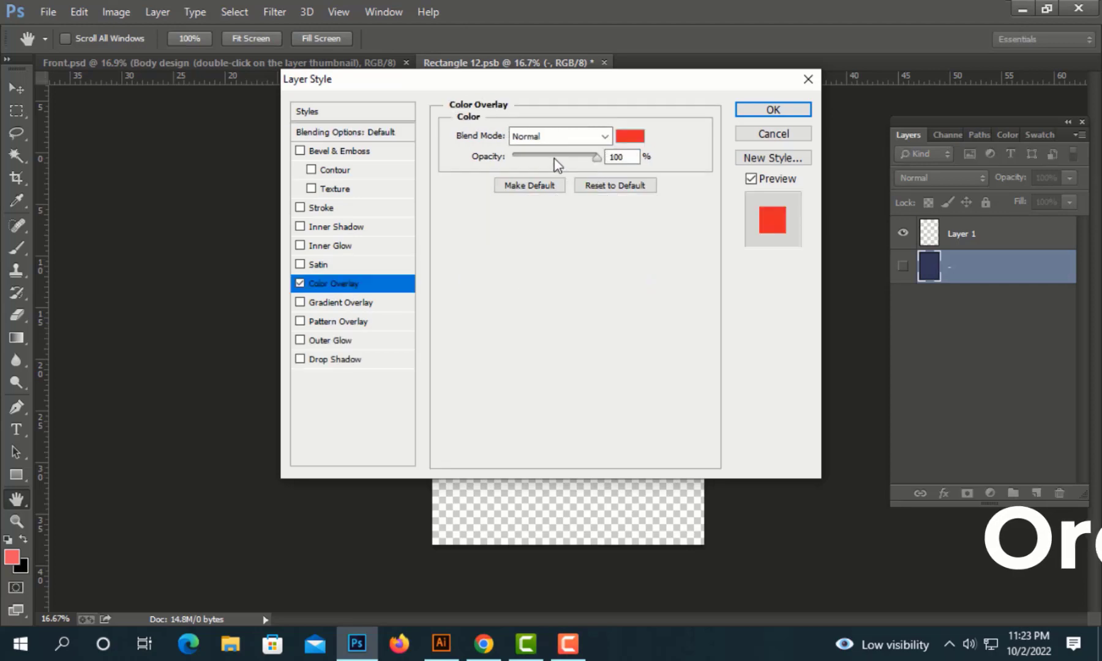
click(631, 137)
drag(106, 227, 95, 182)
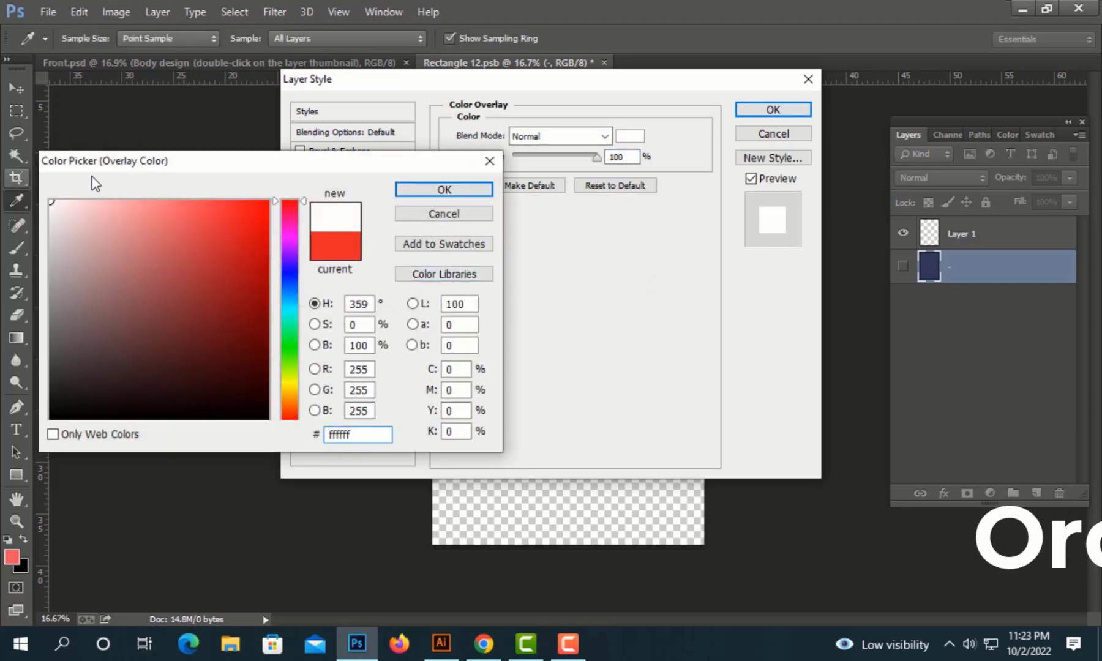
click(439, 199)
click(773, 111)
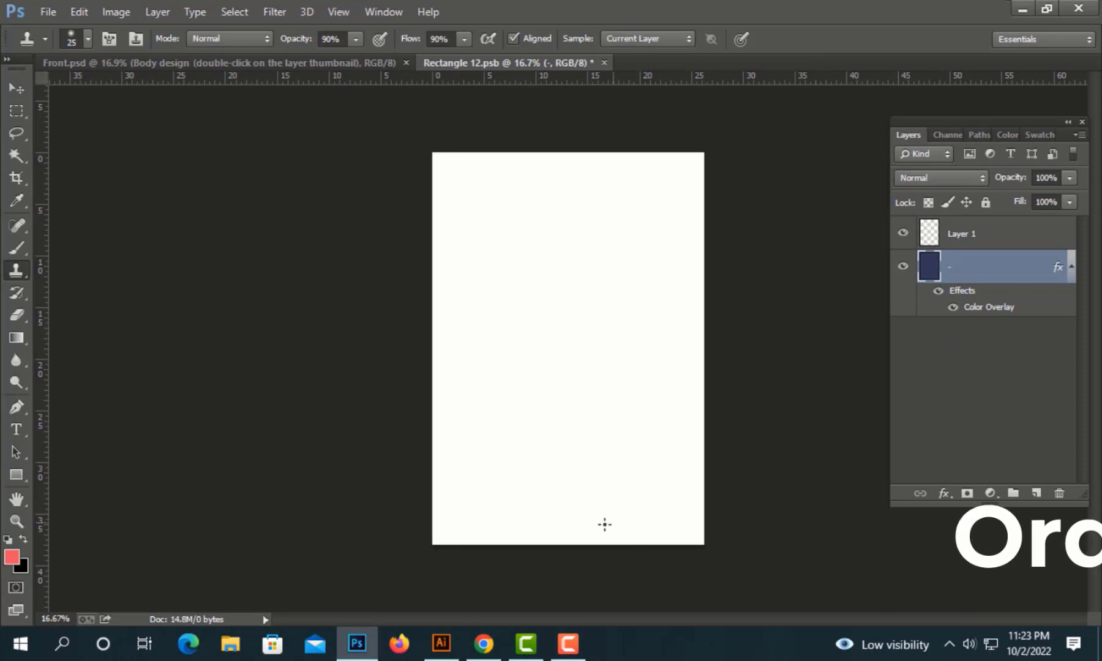
- Select all the striped gradient rectangles in Illustrator and return to Photoshop
click(432, 646)
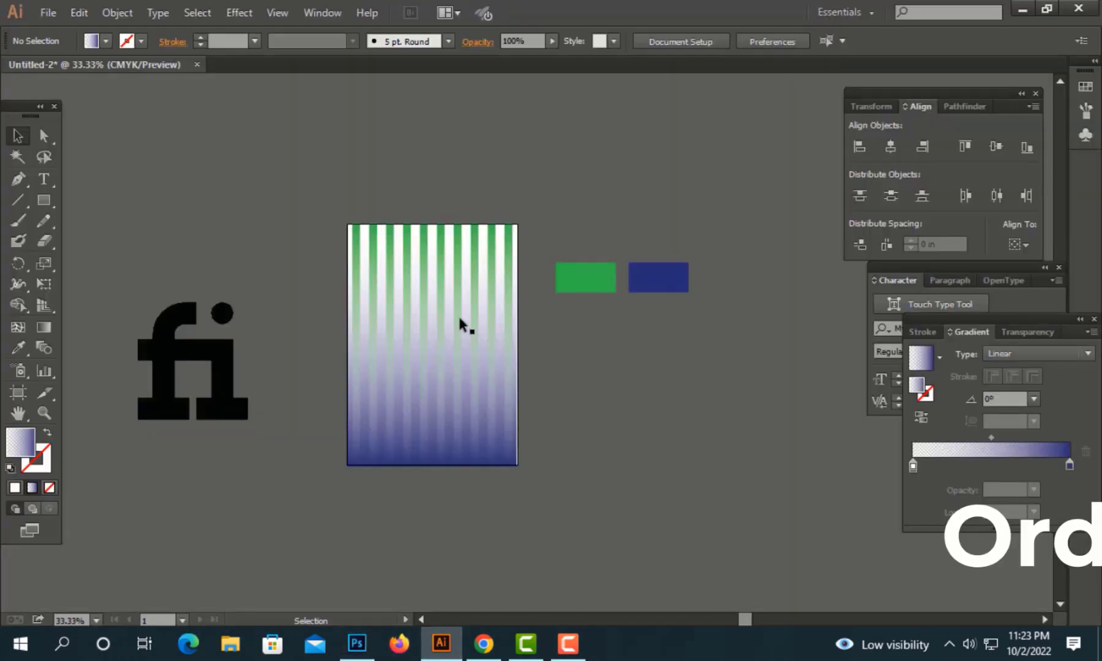
drag(352, 202, 501, 549)
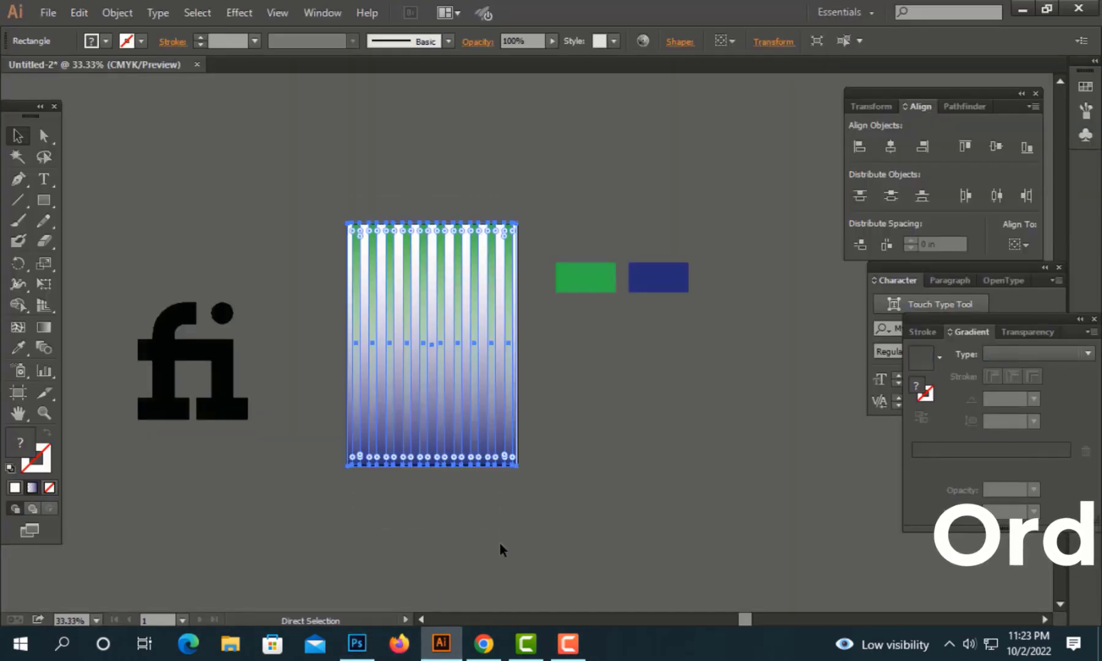
click(357, 643)
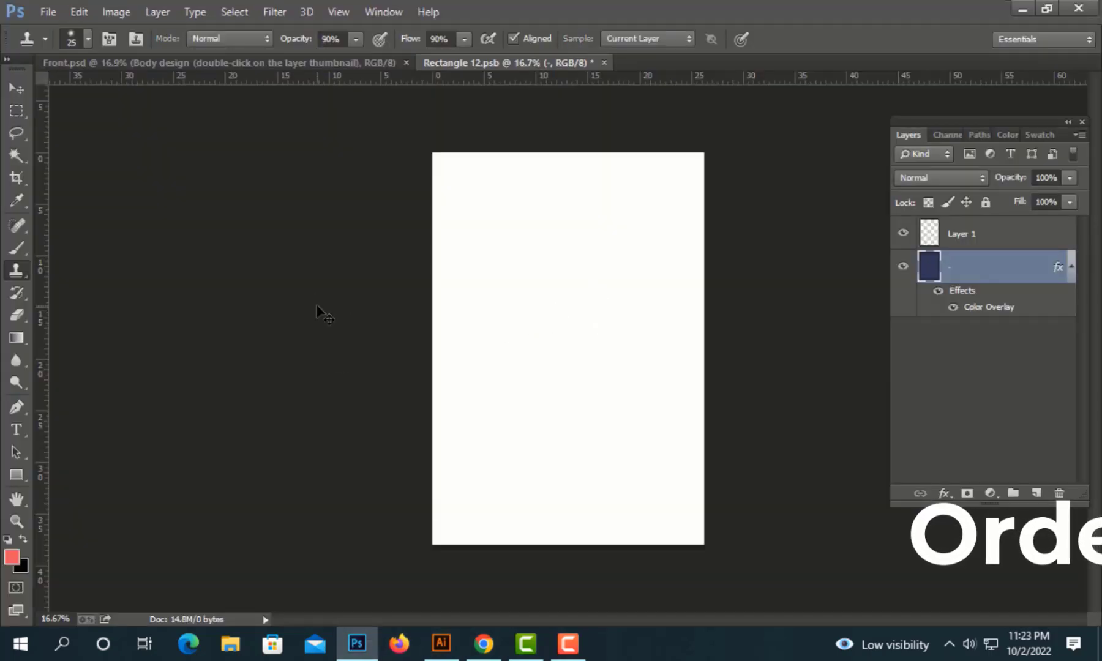
- Paste the green-to-navy stripes and stretch them to fill the whole body-design canvas
key(ctrl+v)
click(605, 207)
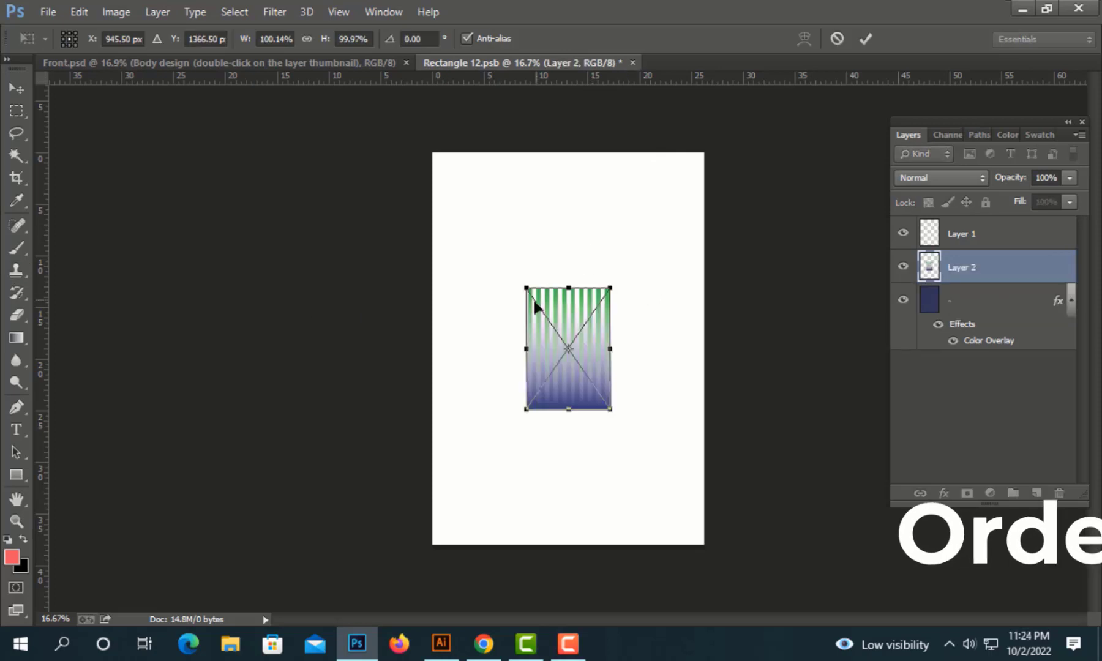
drag(570, 353, 477, 220)
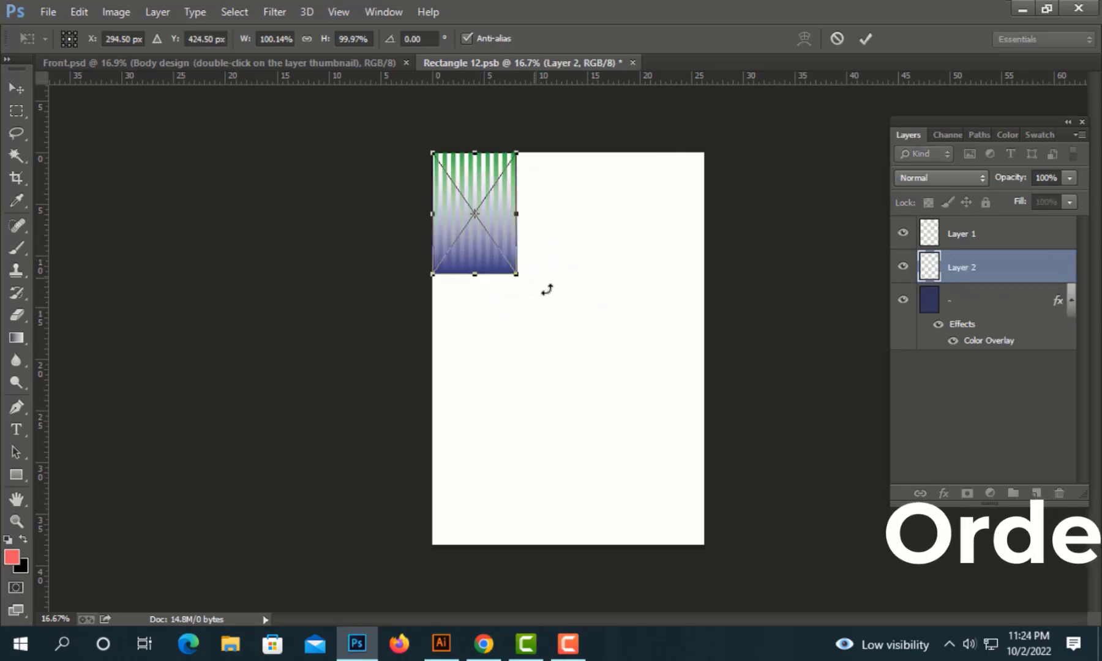
drag(518, 274, 722, 569)
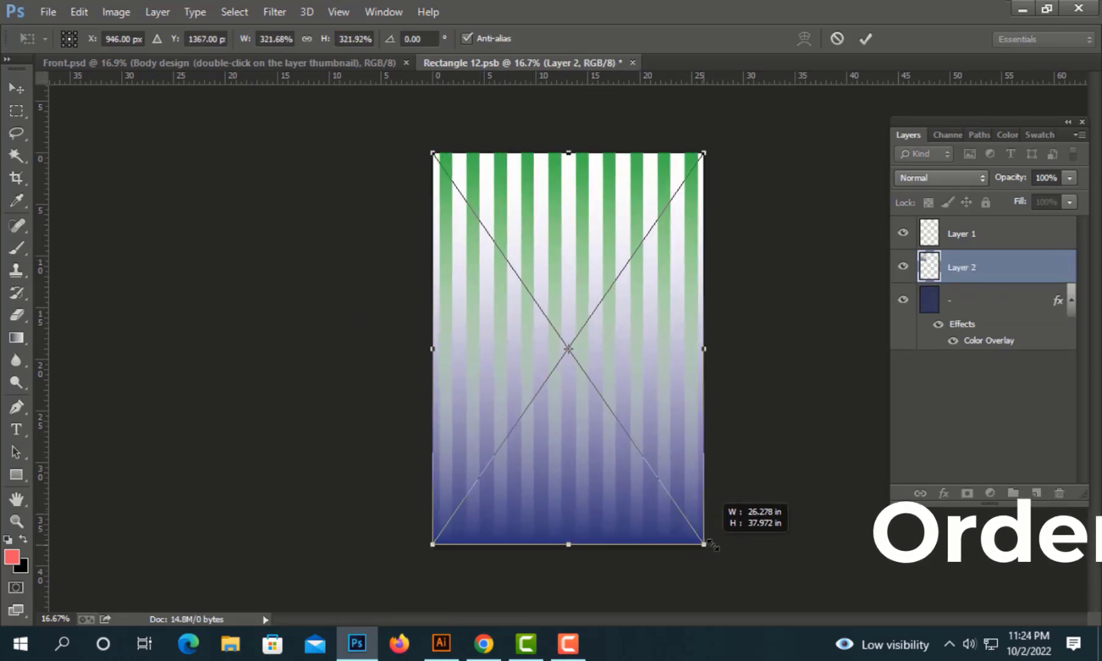
key(s)
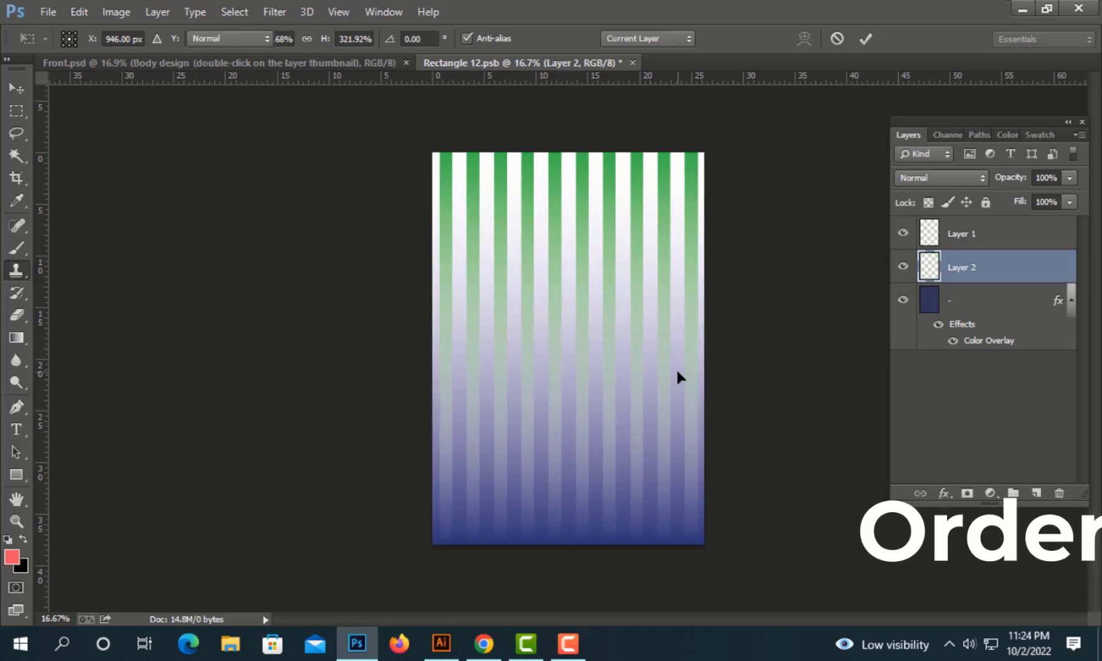
- Save Rectangle 12.psb to update the mockup, dismissing the displacement settings
key(ctrl+s)
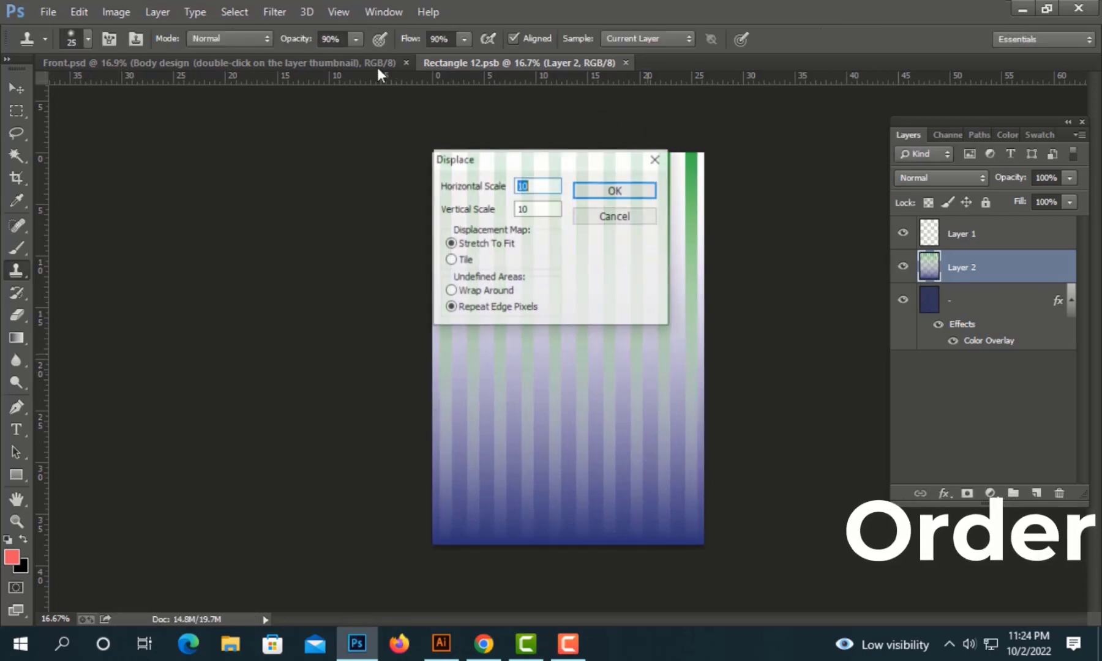
click(645, 163)
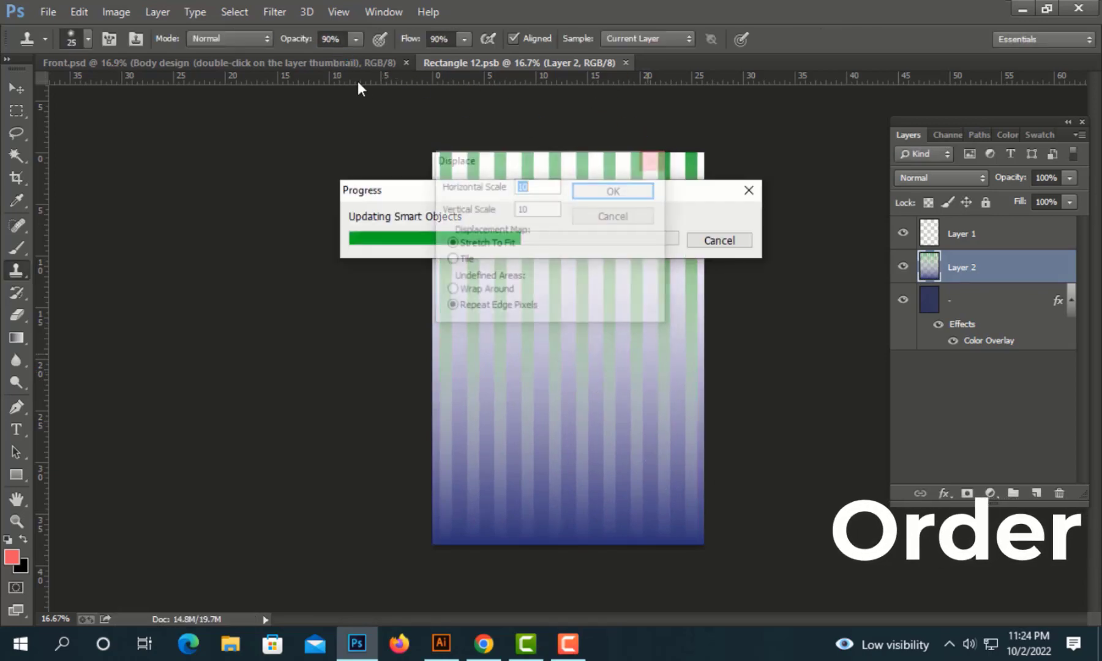
click(658, 161)
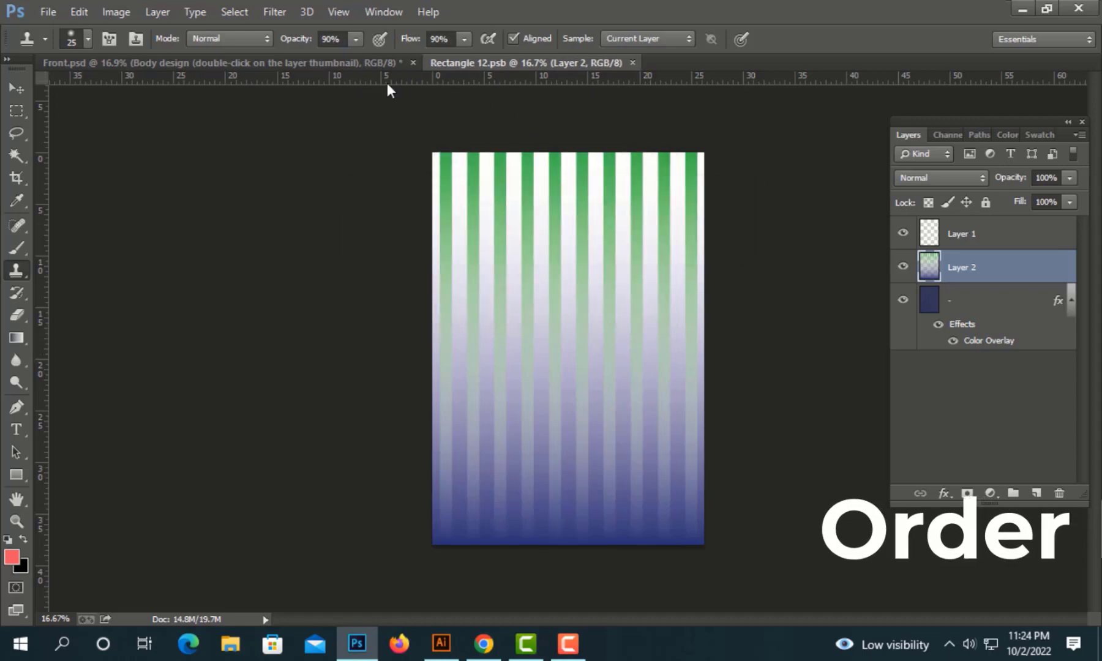
click(360, 64)
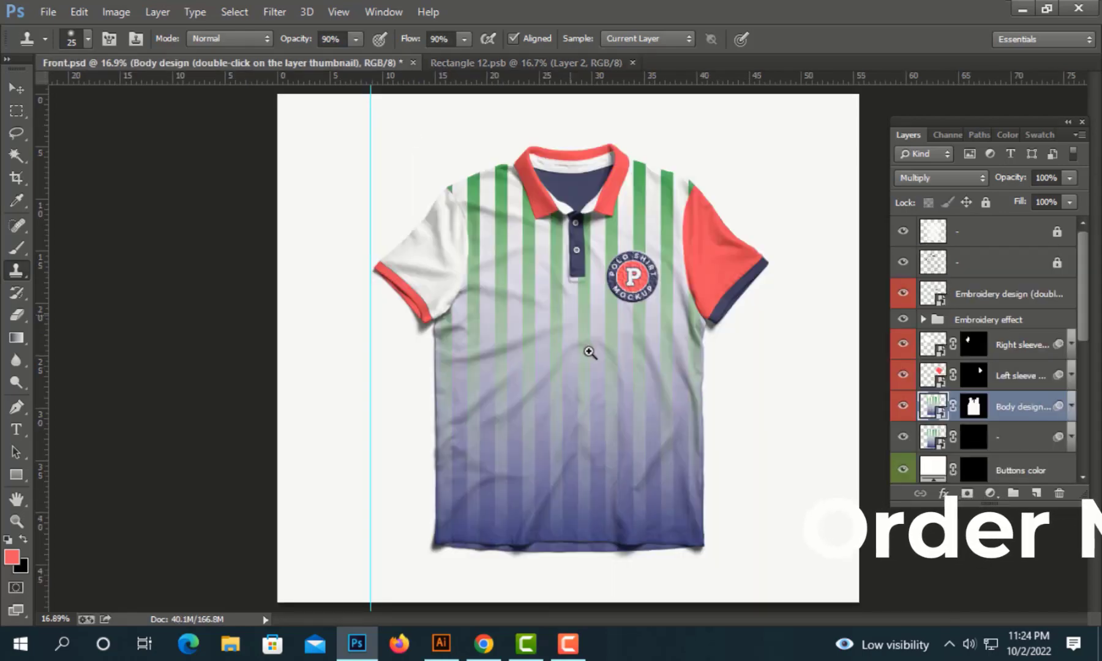
- Zoom in and out on Front.psd to check the striped body
scroll(589, 352, up, 2)
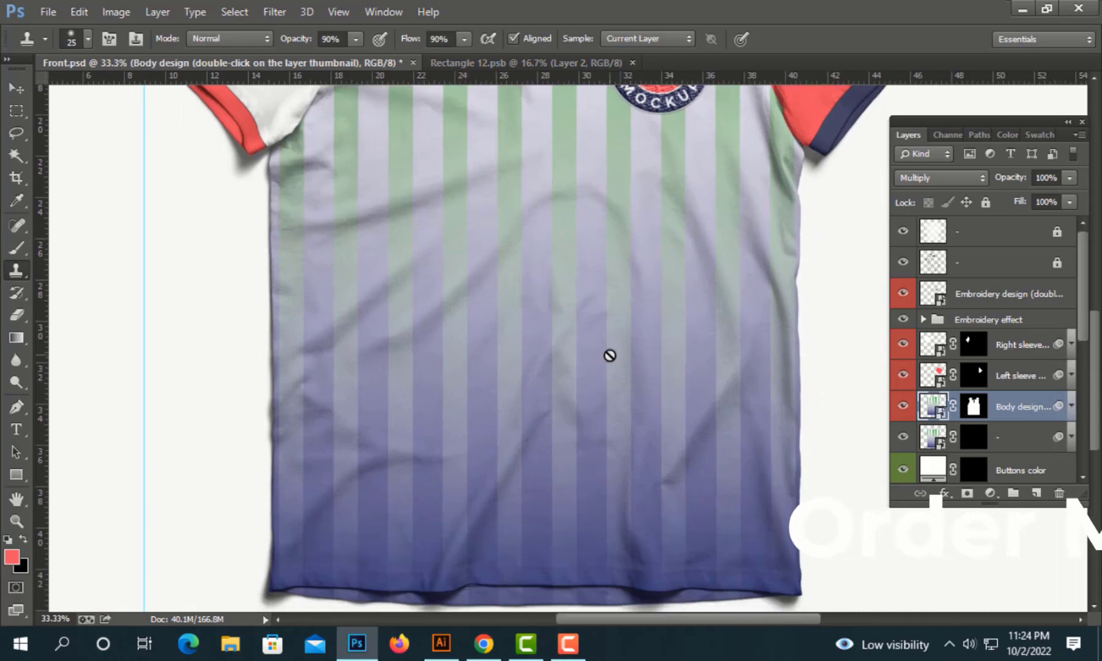
scroll(610, 356, down, 1)
scroll(610, 318, down, 1)
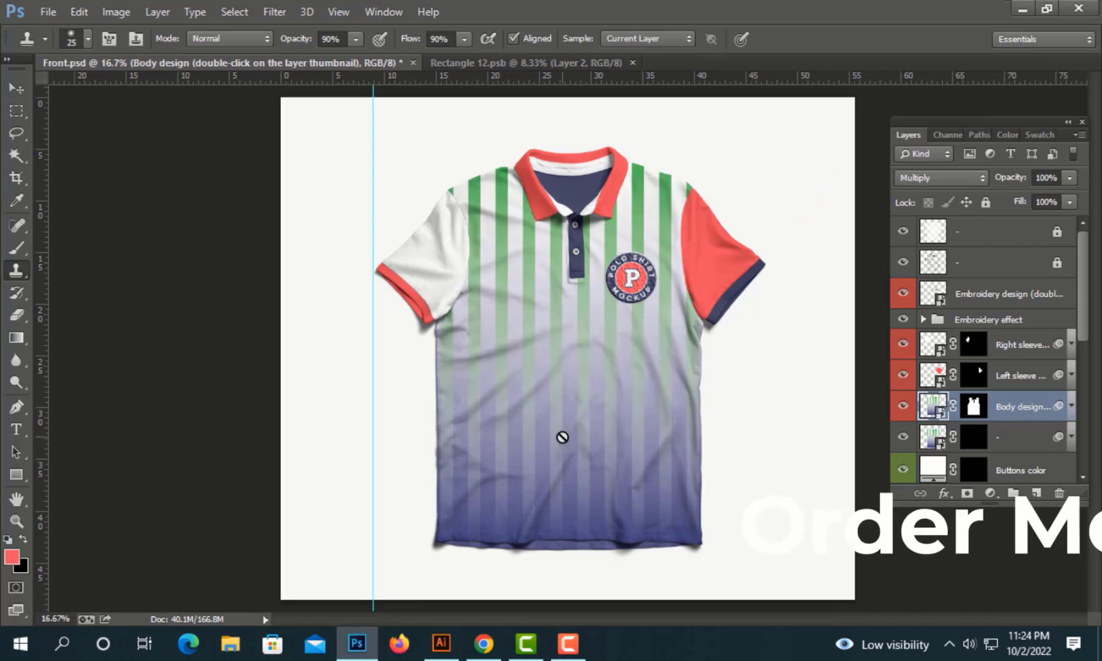
- Select the placed fi logo image in Illustrator and return to Photoshop
click(484, 644)
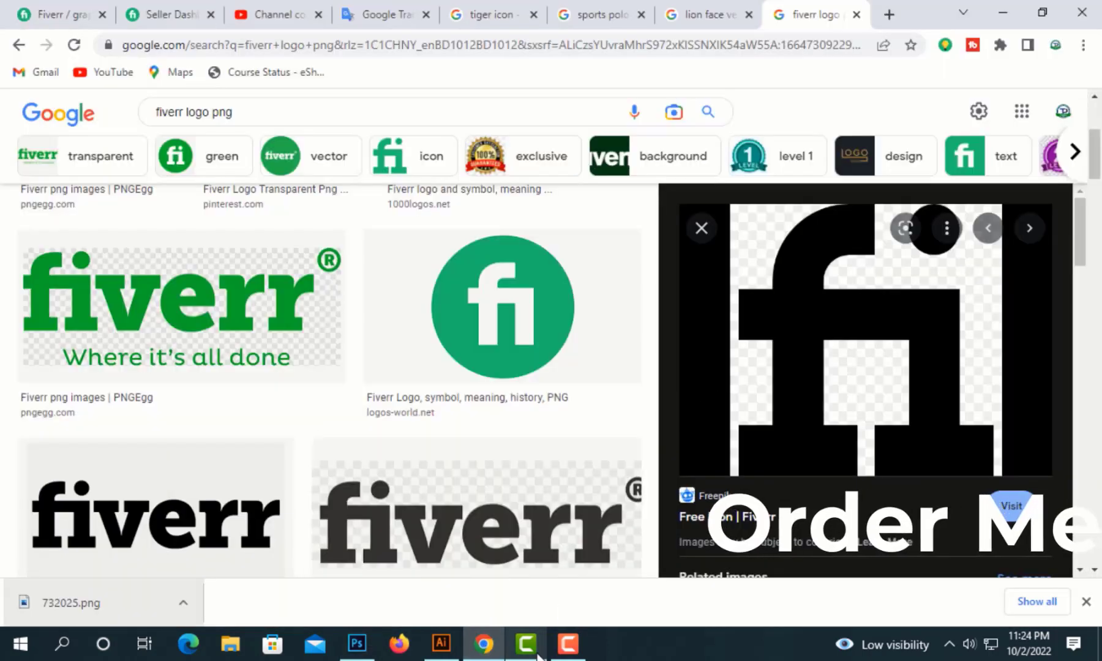
click(444, 650)
click(196, 373)
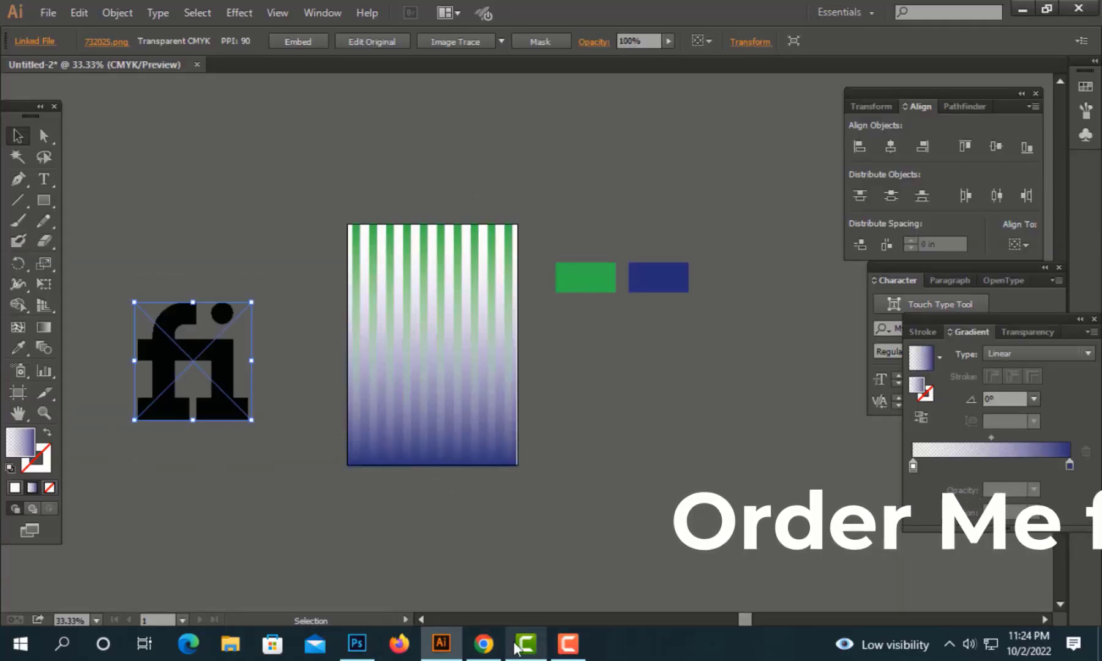
click(357, 643)
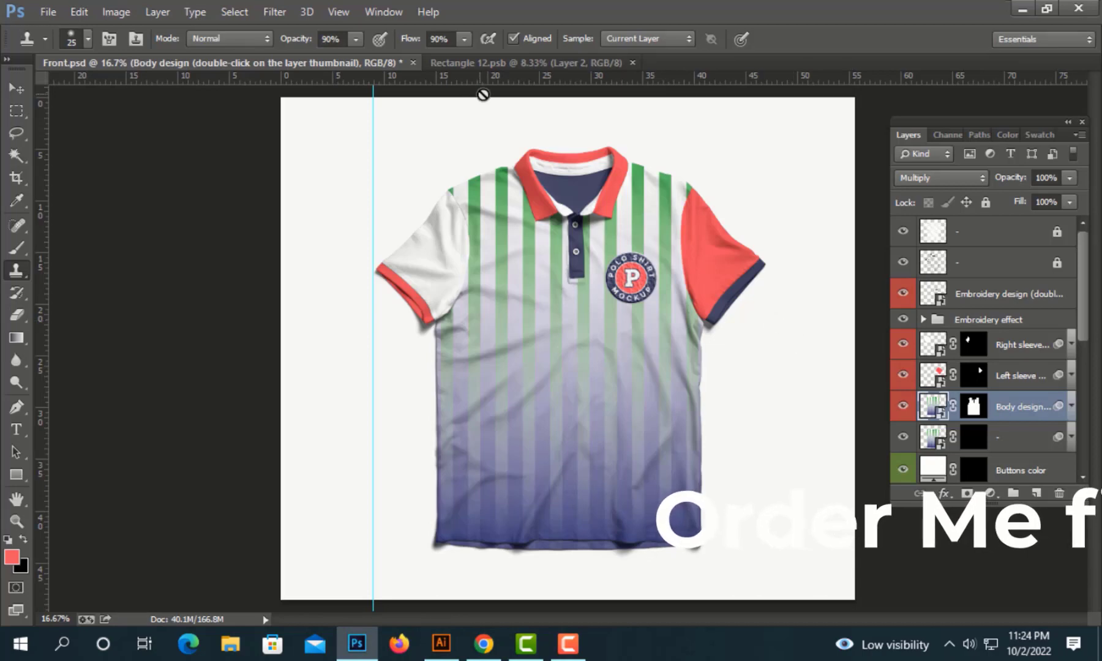
- Paste the fi logo as pixels into Rectangle 12.psb and enlarge it to about 231%
click(537, 64)
key(ctrl+v)
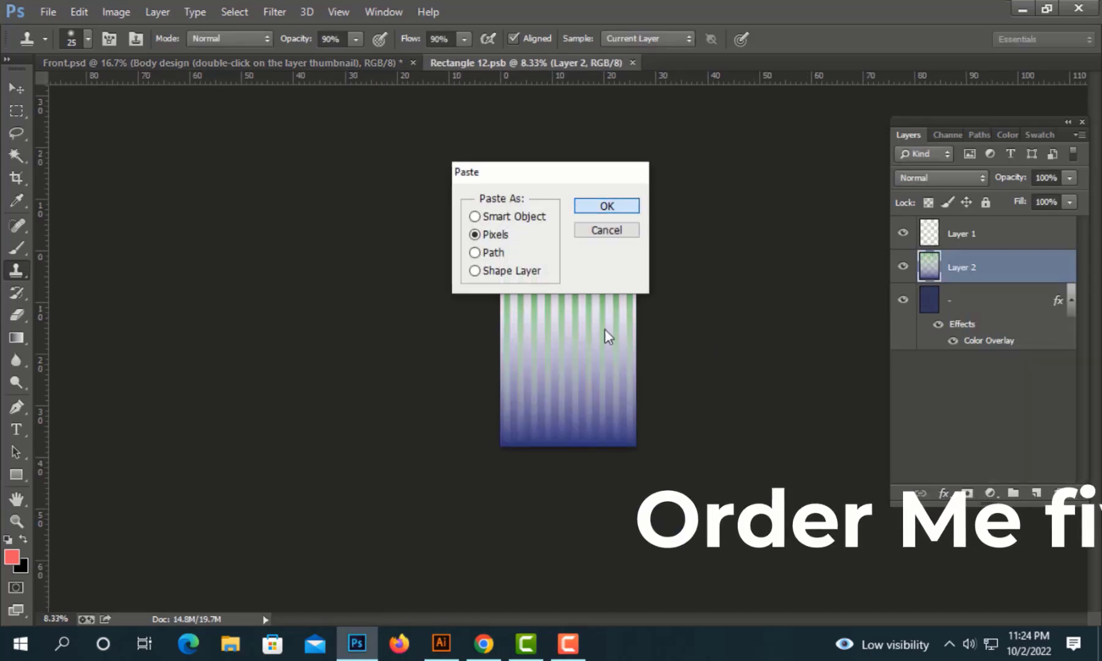
key(Return)
drag(581, 371, 614, 430)
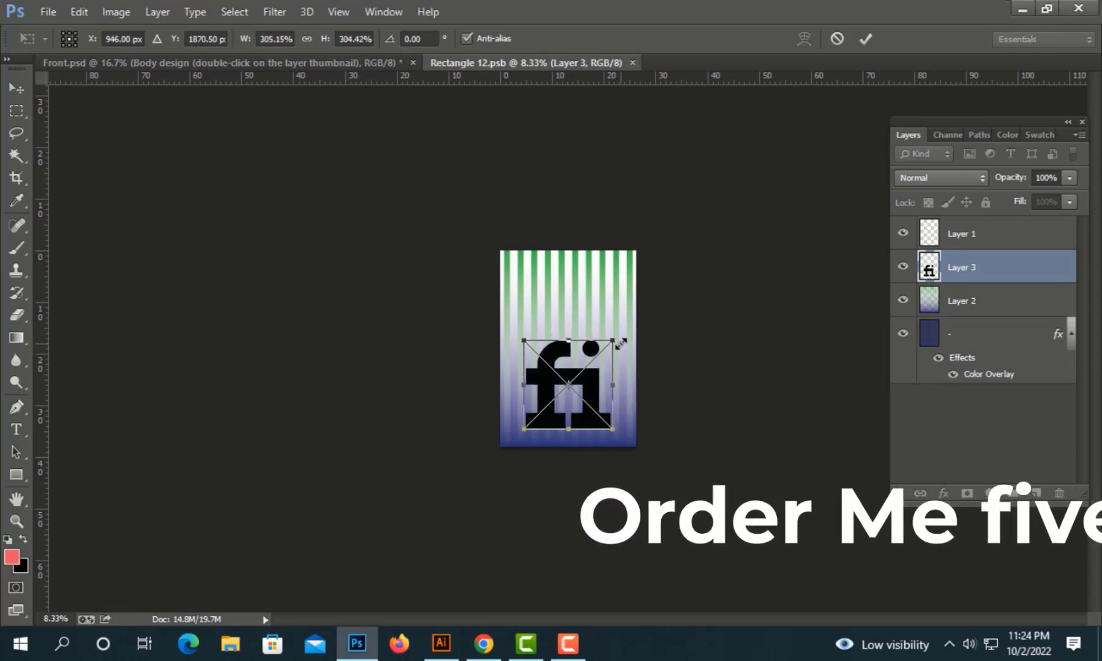
key(Return)
key(s)
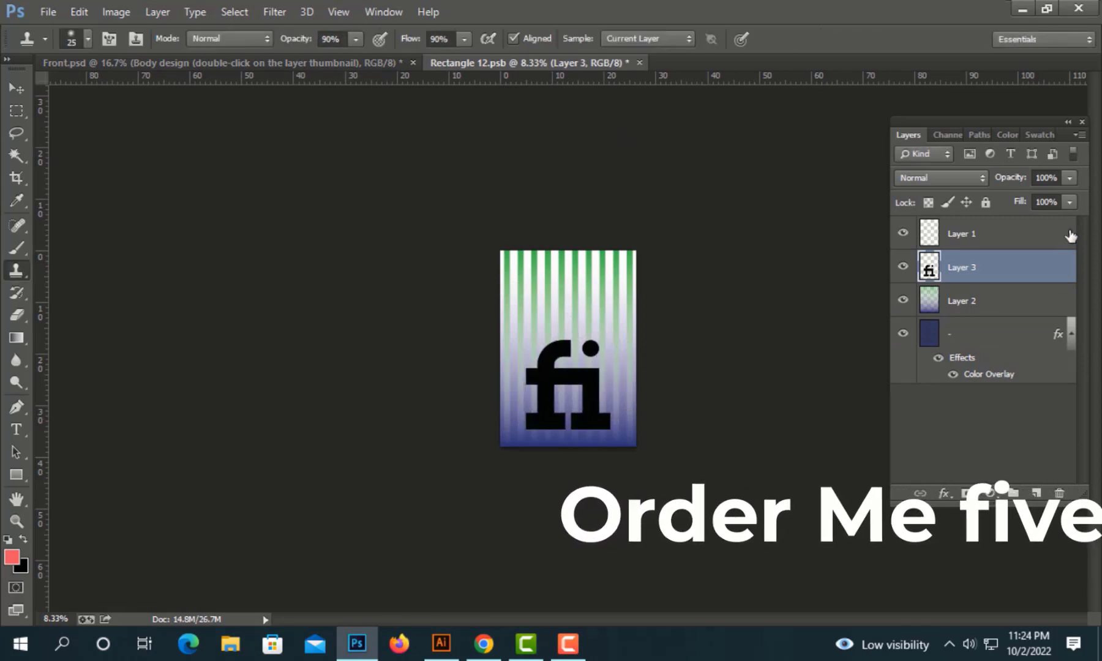
- Set the fi logo layer to 36% opacity and save it to the mockup
click(1070, 178)
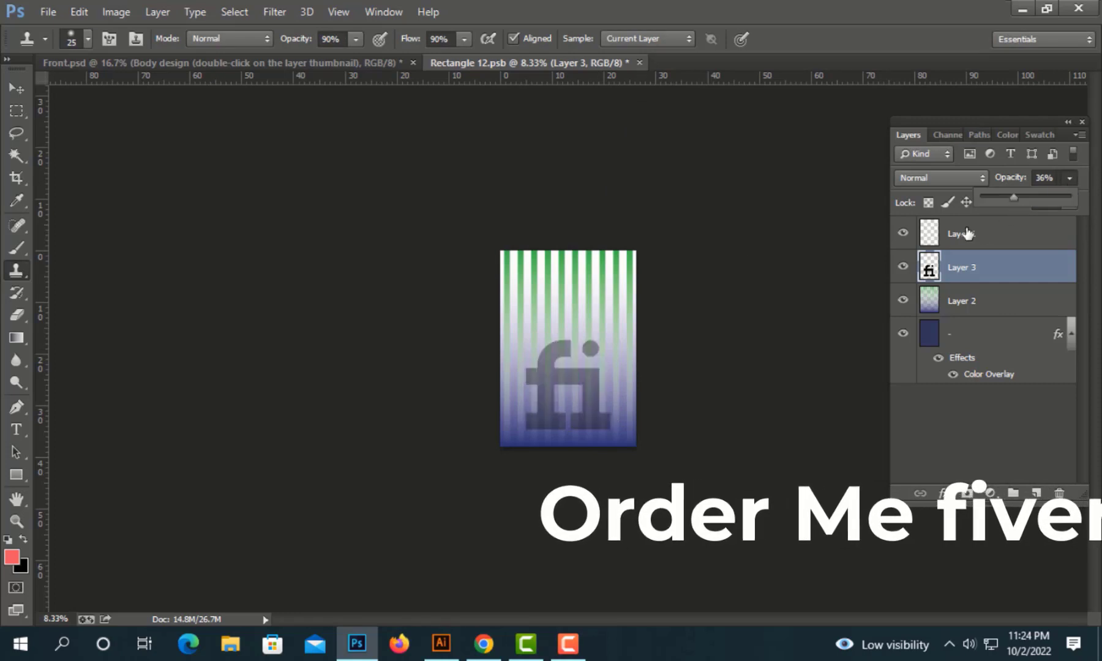
click(553, 108)
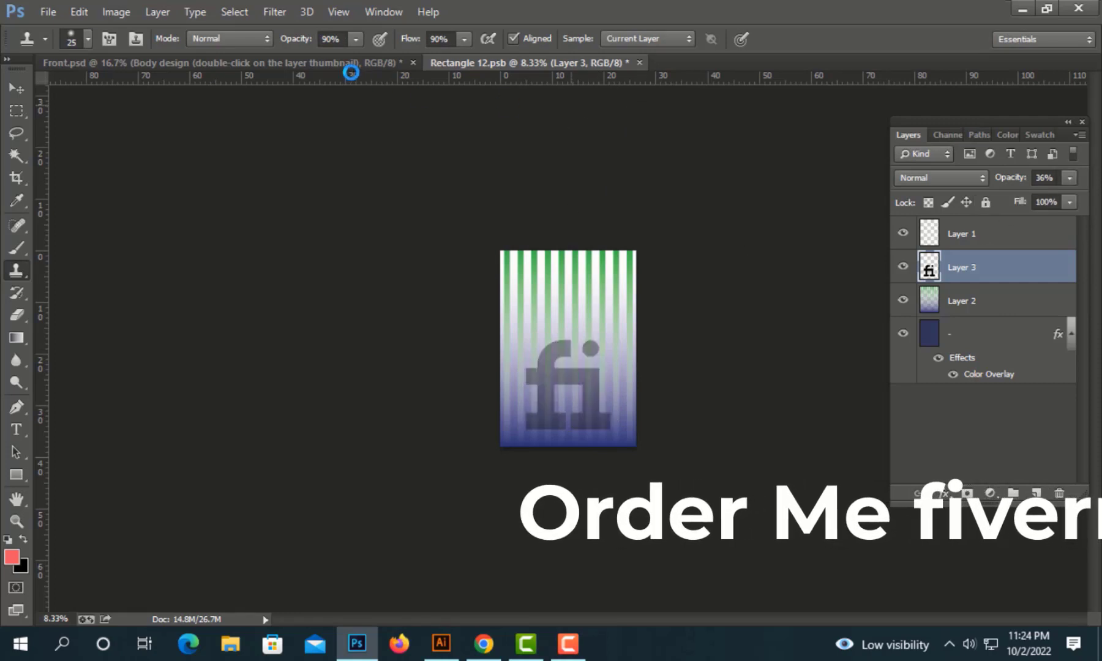
click(656, 159)
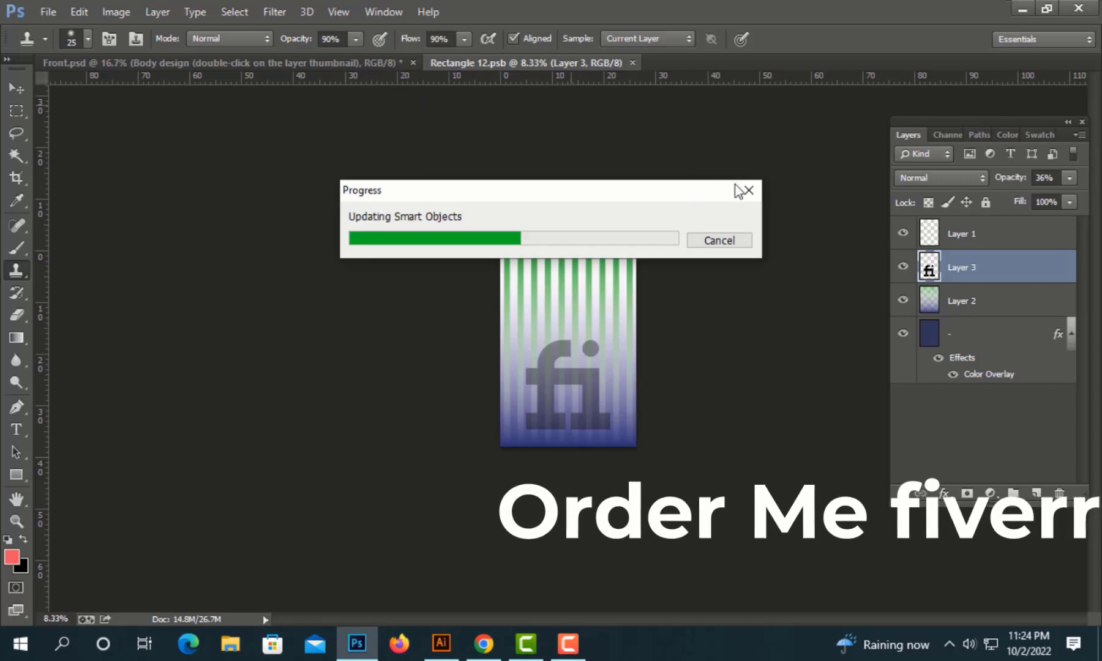
click(655, 156)
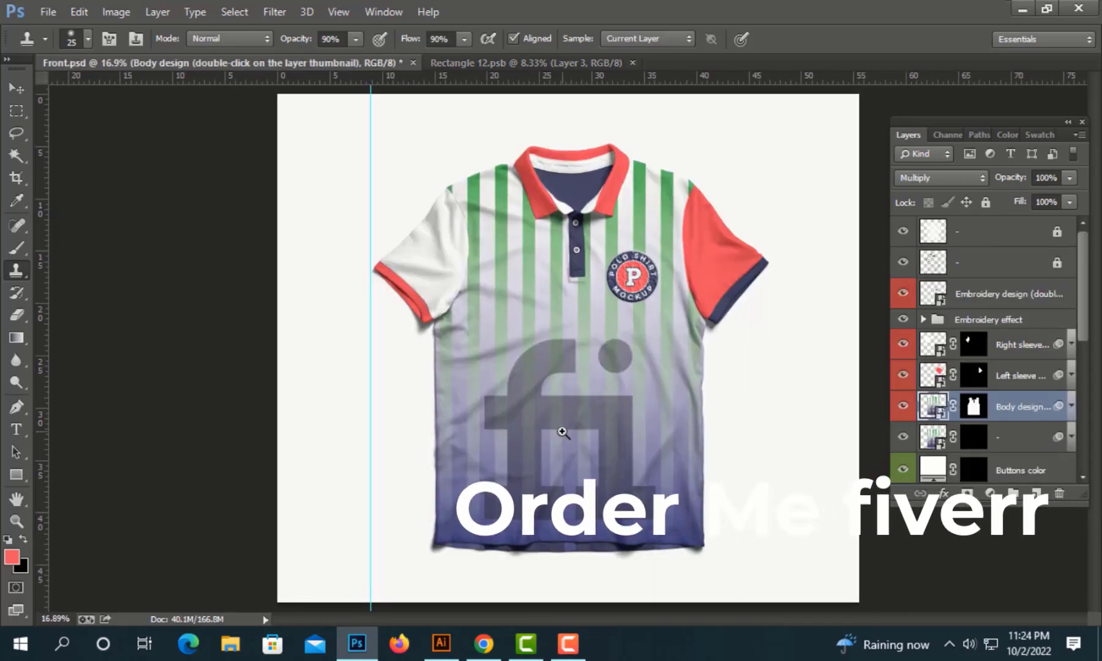
- Zoom in on the faded fi logo, fit the mockup back, and return to Chrome's fiverr logo results
click(562, 432)
key(ctrl+0)
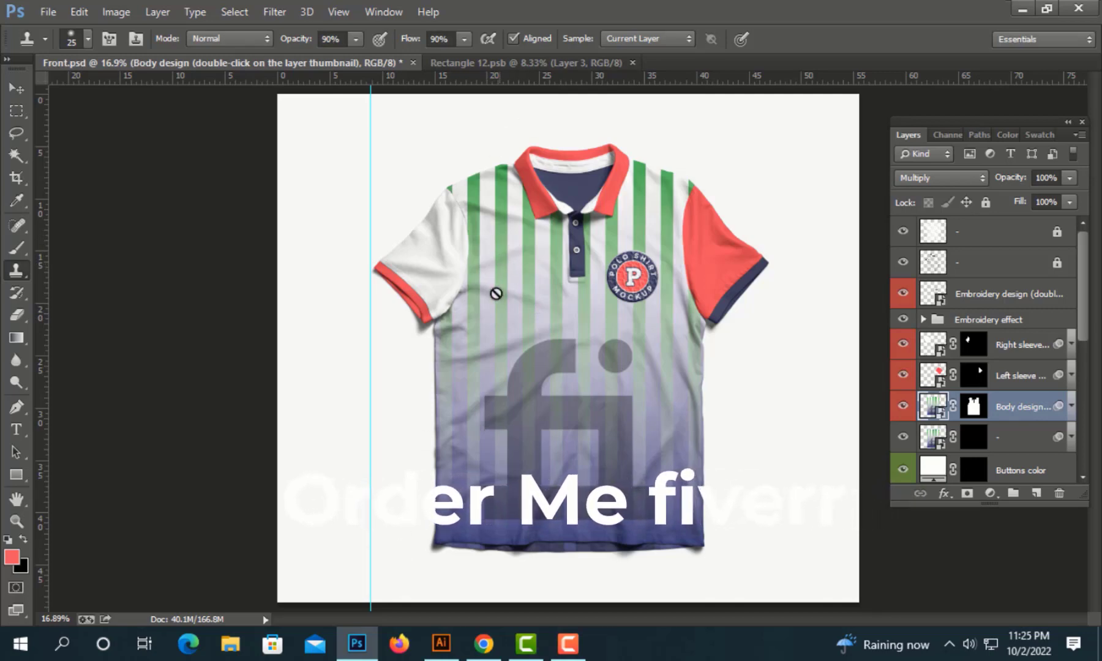
click(484, 644)
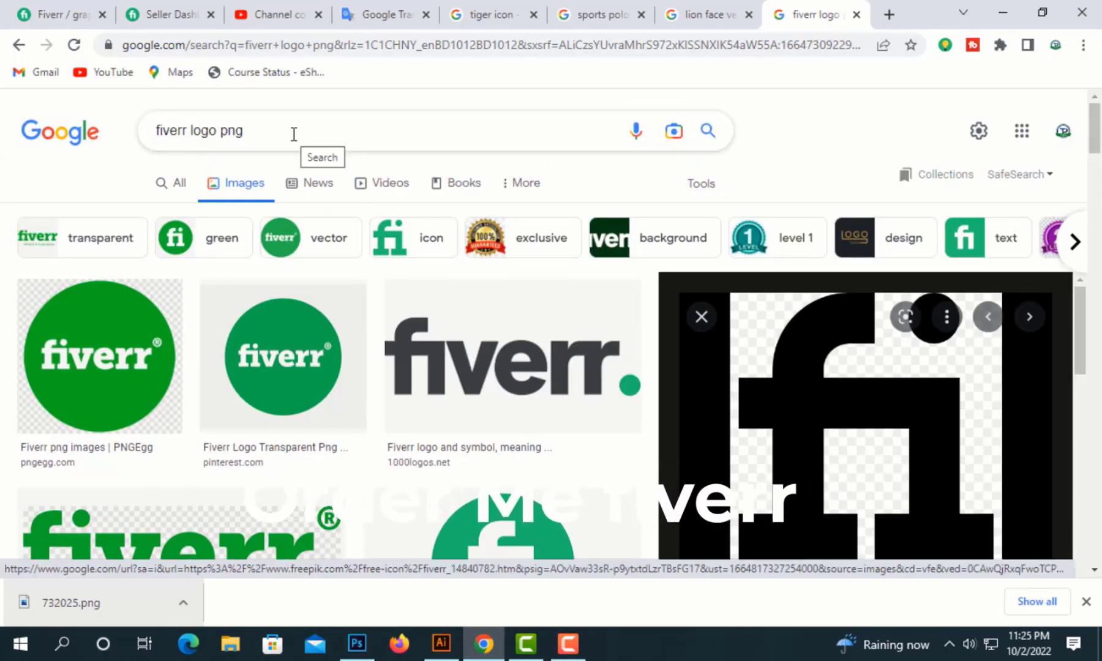
- Run Google image searches for 'addata' and then 'company logo'
click(294, 133)
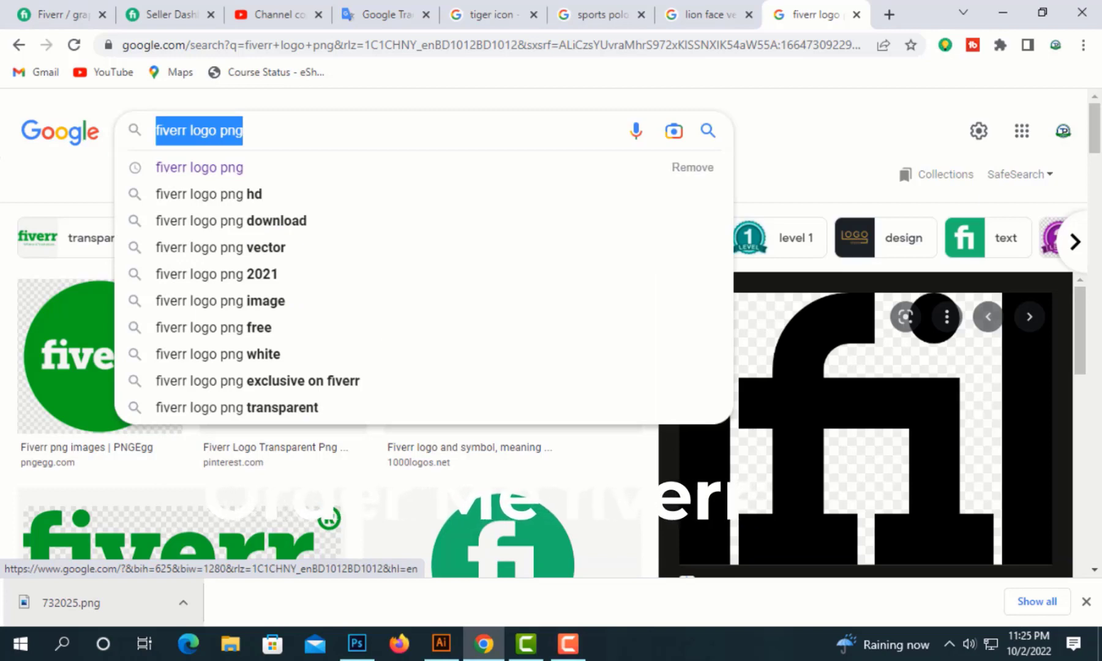
text(add)
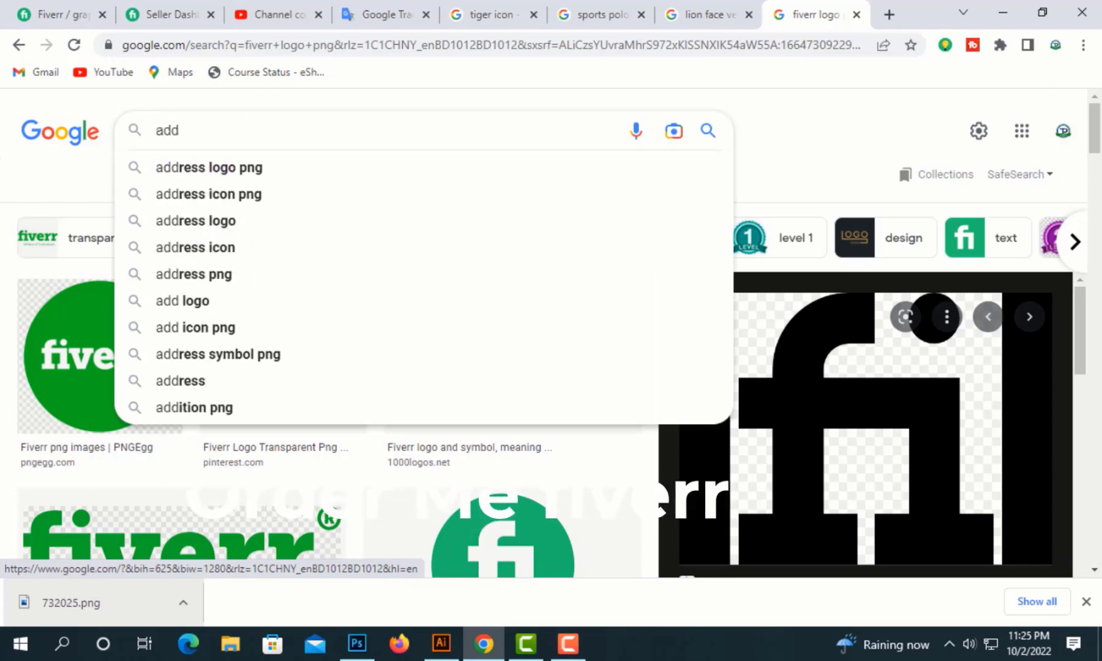
key(BackSpace)
key(BackSpace)
key(BackSpace)
key(BackSpace)
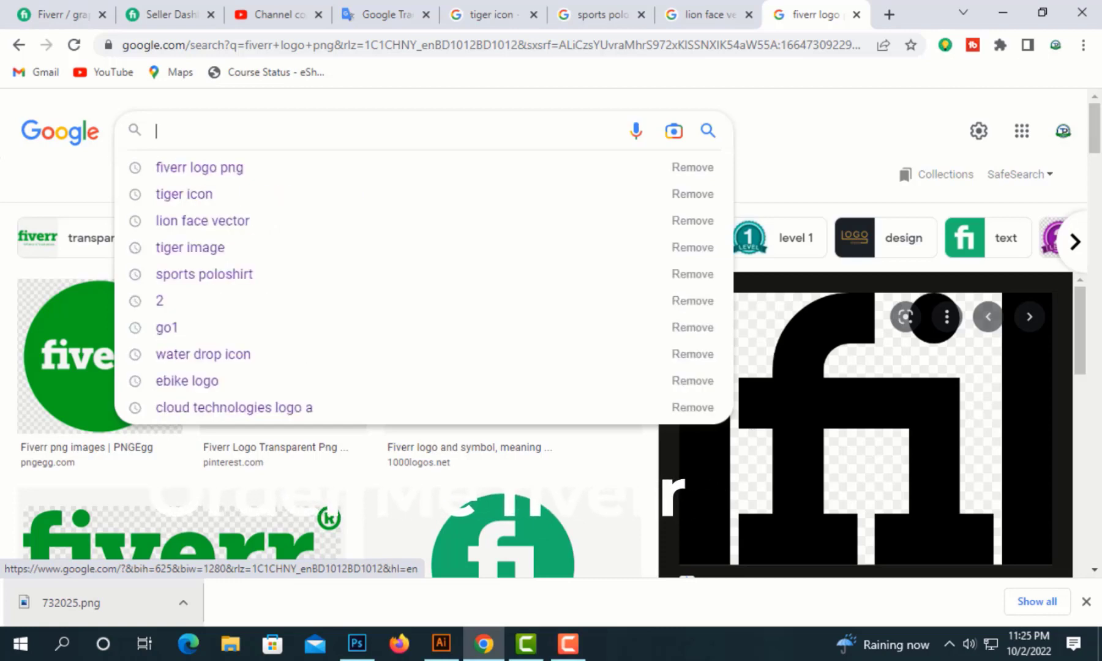
text(adda)
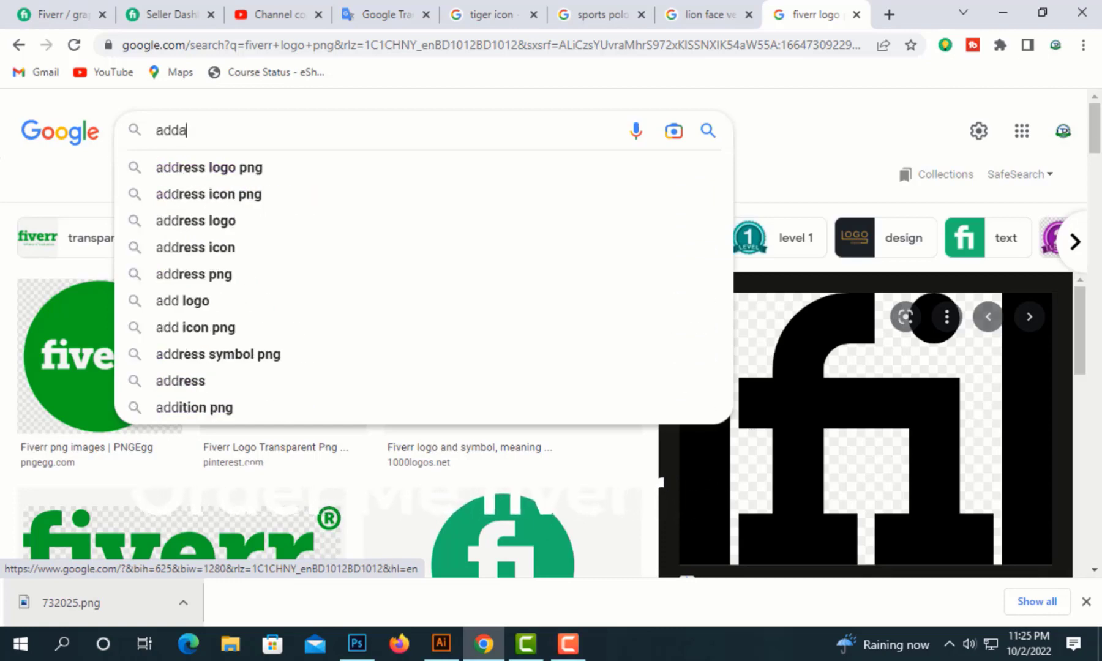
text(ta)
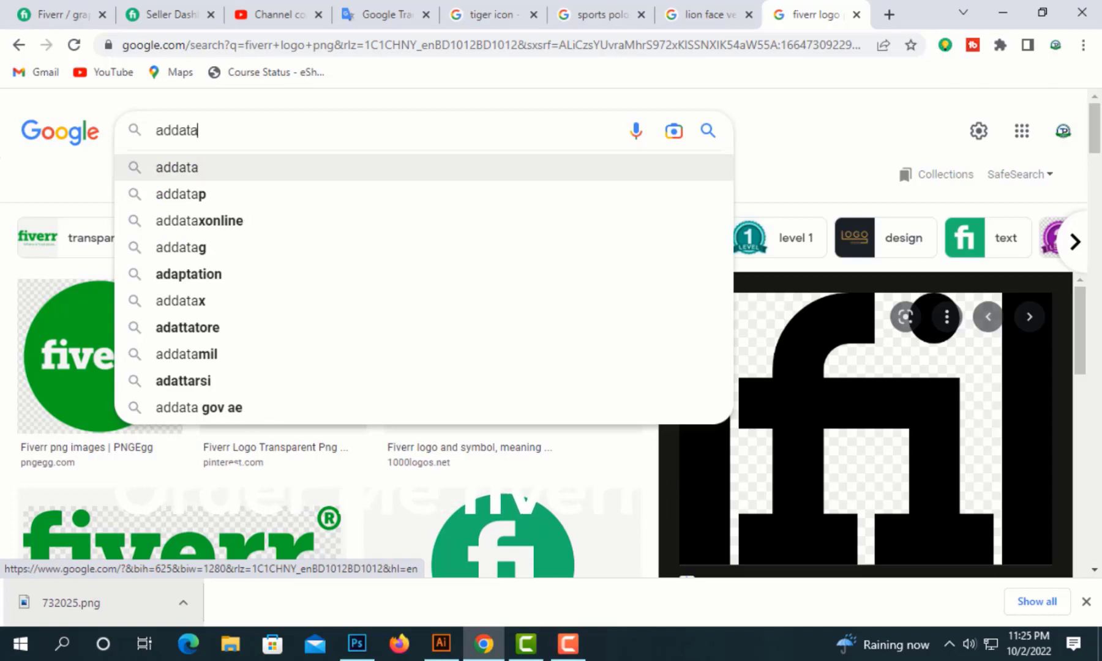
key(Return)
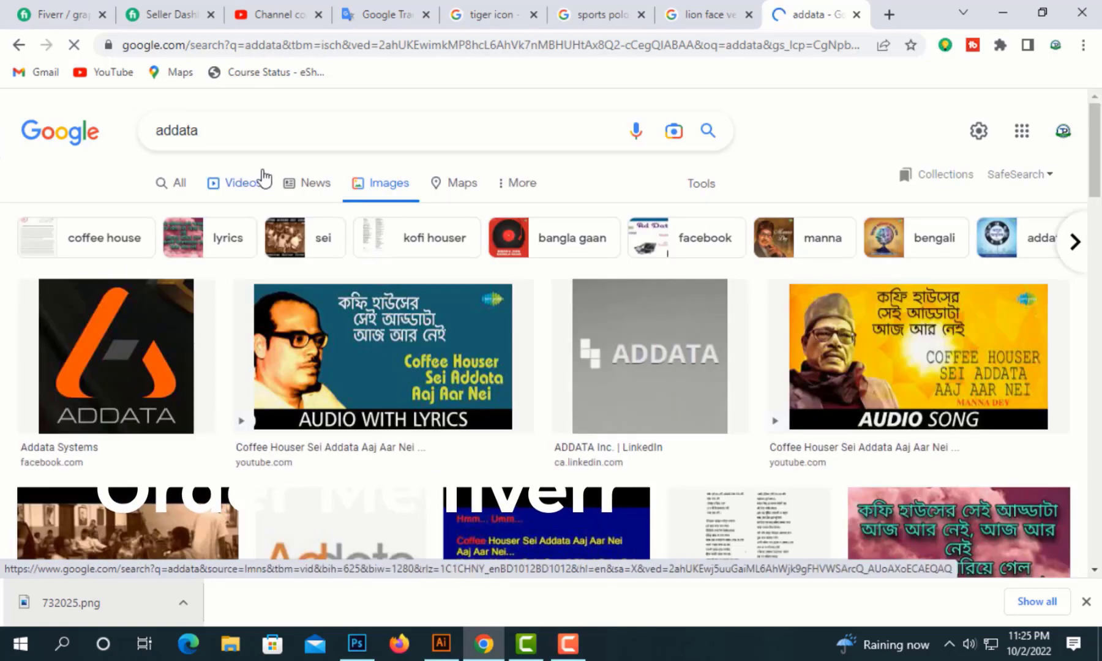
double_click(226, 131)
text(compa)
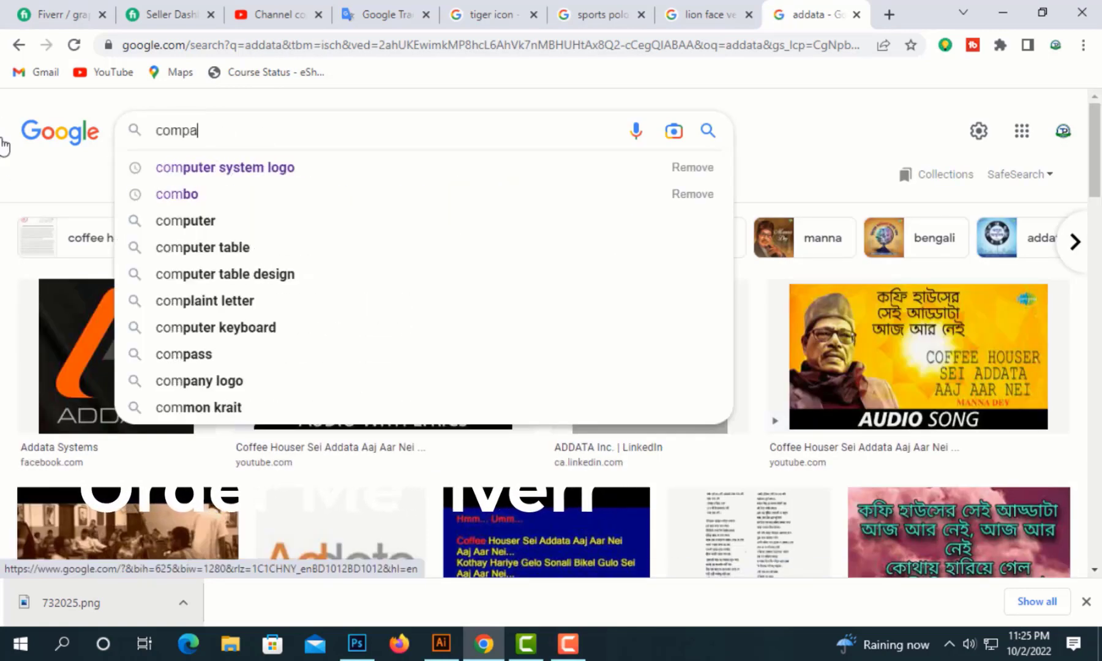
text(ny logo)
key(Return)
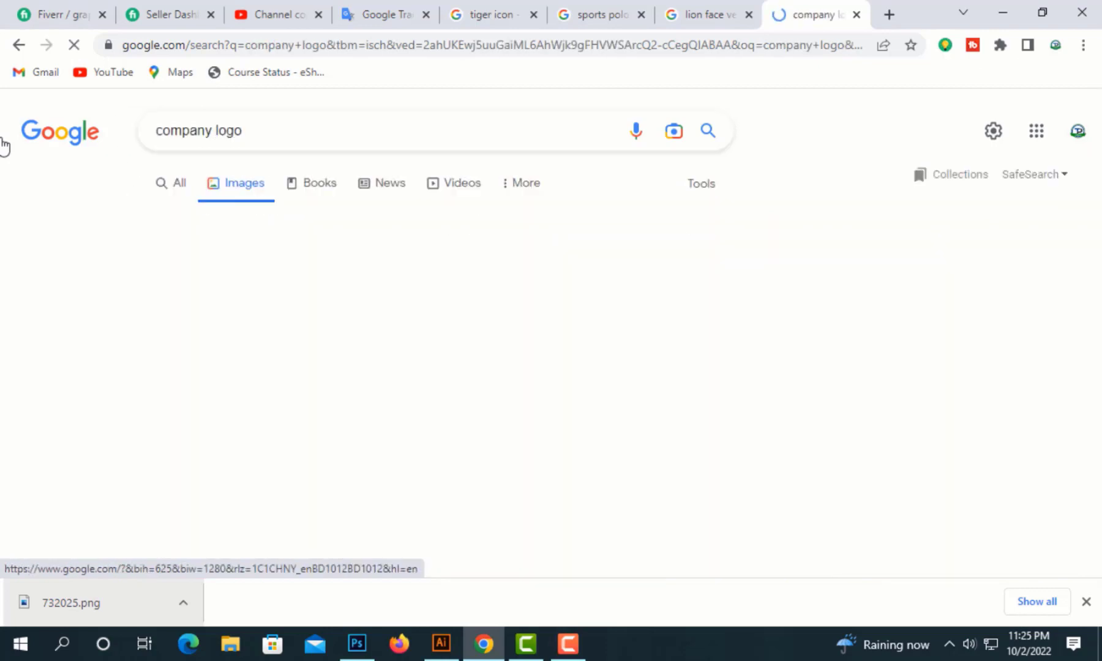
- Copy the black Apple logo from the related images and paste it into Illustrator
scroll(450, 346, down, 4)
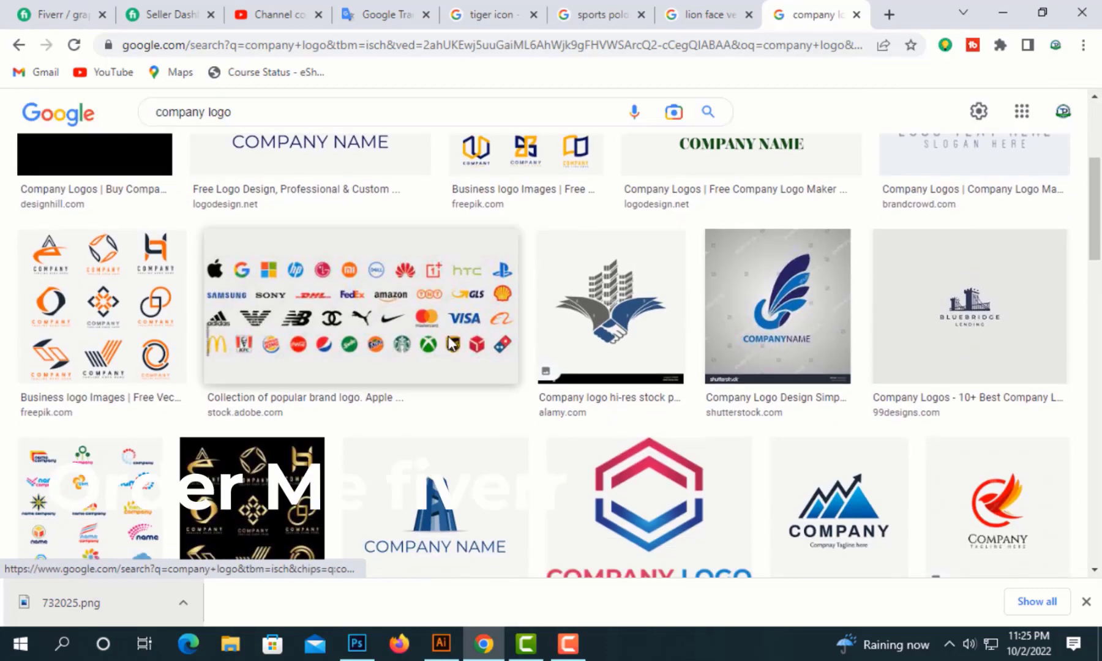
scroll(450, 343, down, 4)
scroll(450, 343, down, 3)
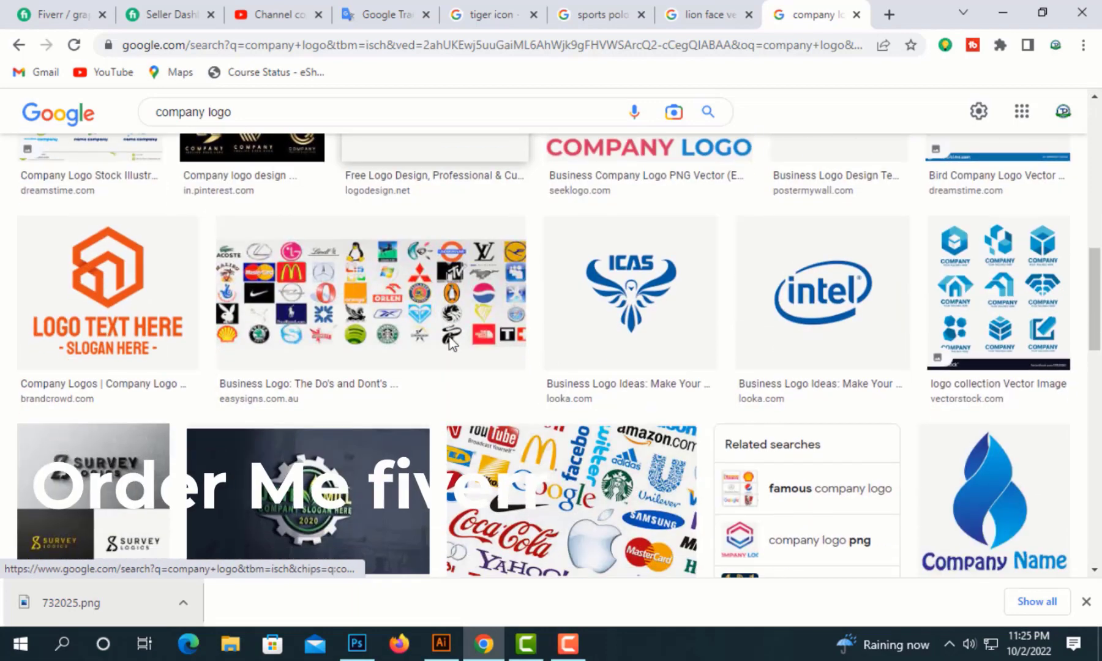
click(839, 346)
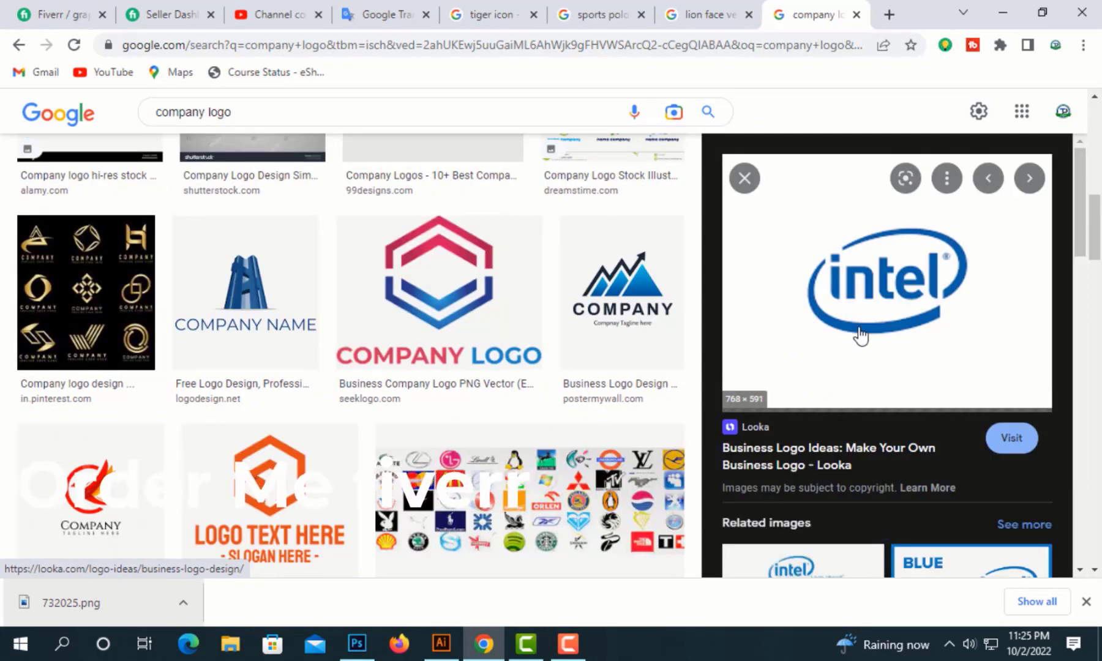
scroll(905, 311, down, 5)
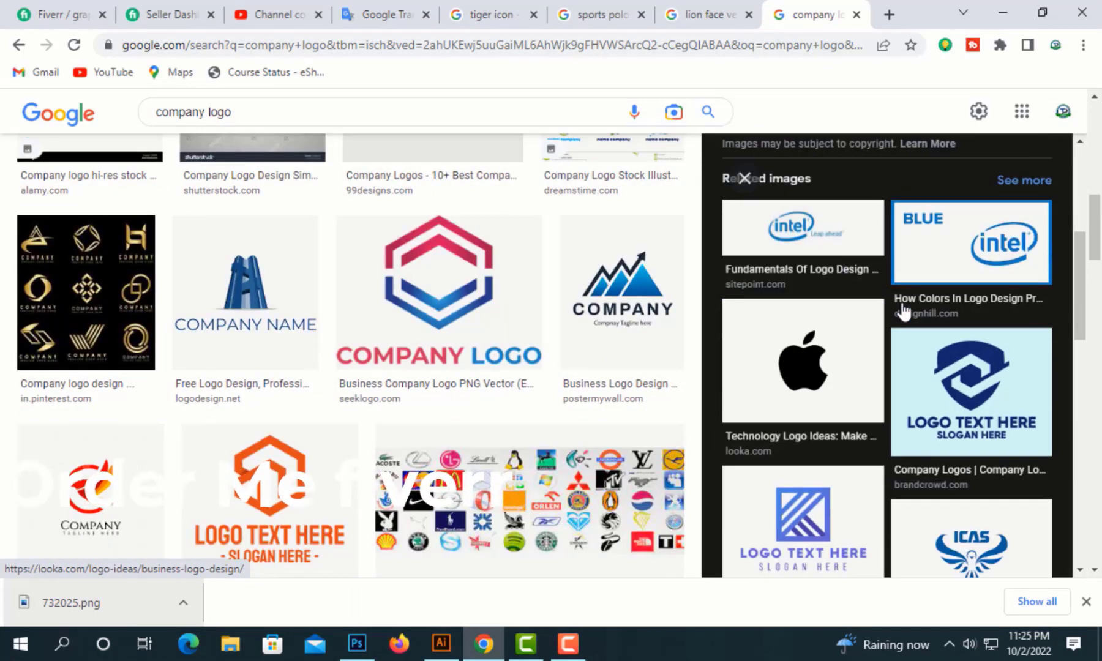
click(797, 362)
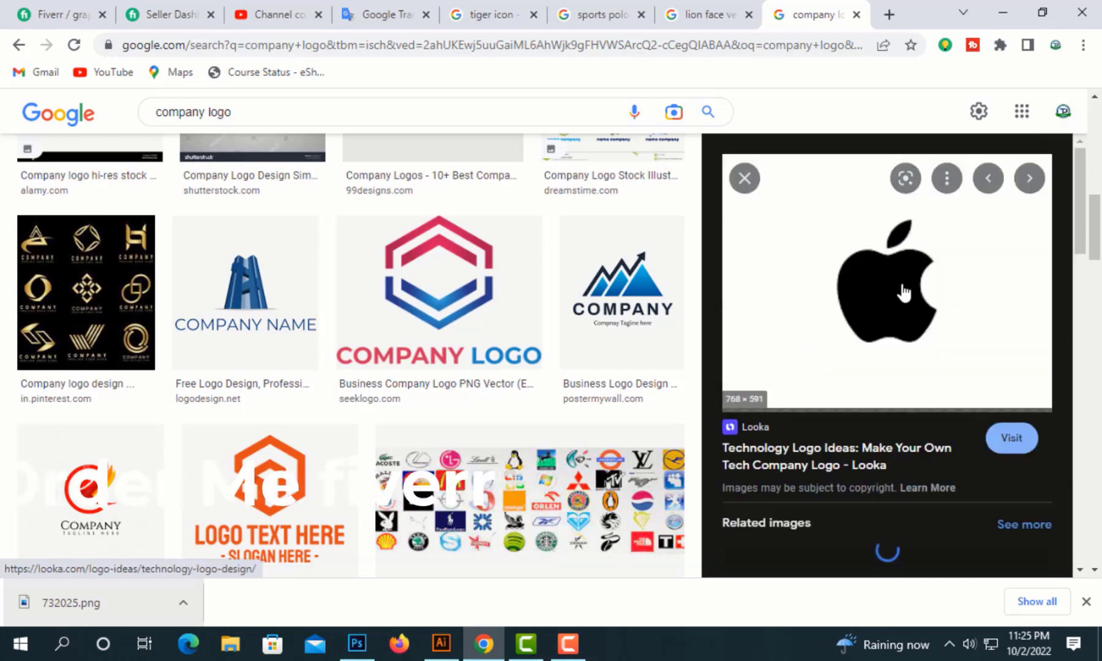
right_click(897, 267)
click(848, 485)
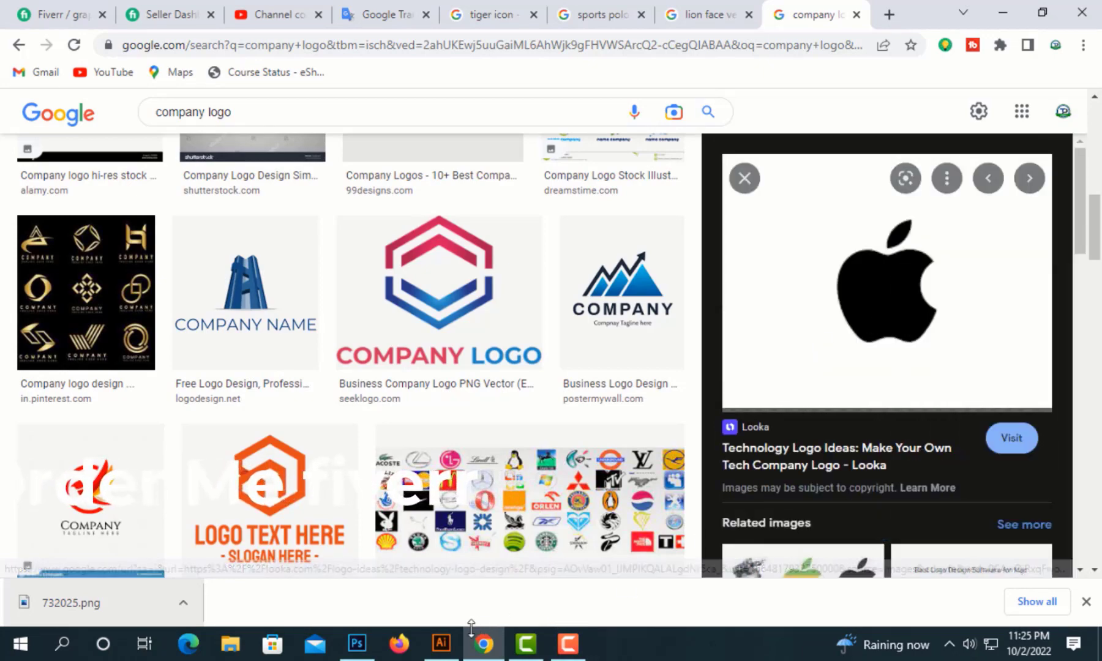
key(alt+Tab)
key(ctrl+v)
- Image Trace, expand and ungroup the Apple logo, deleting its white background
drag(682, 394, 682, 394)
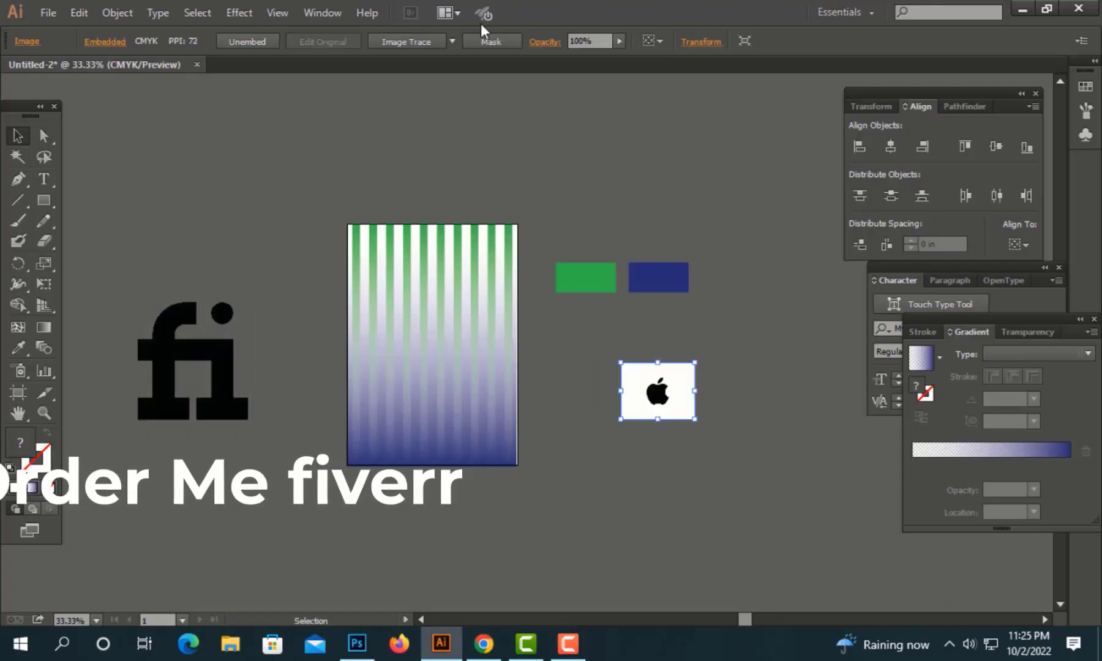
click(409, 45)
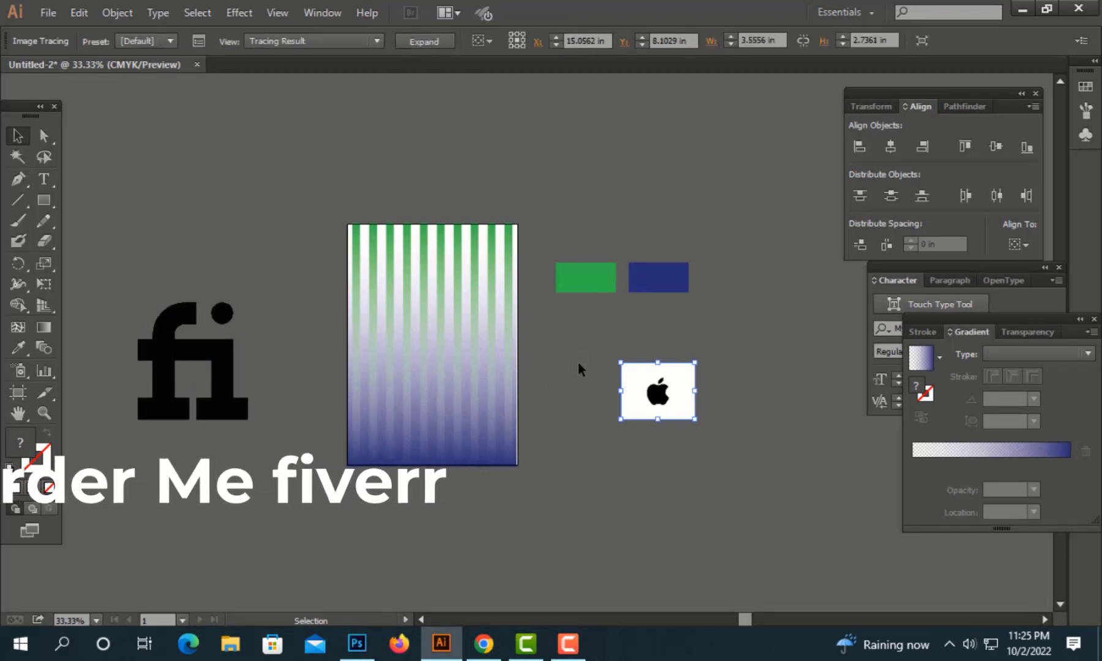
right_click(702, 381)
click(420, 46)
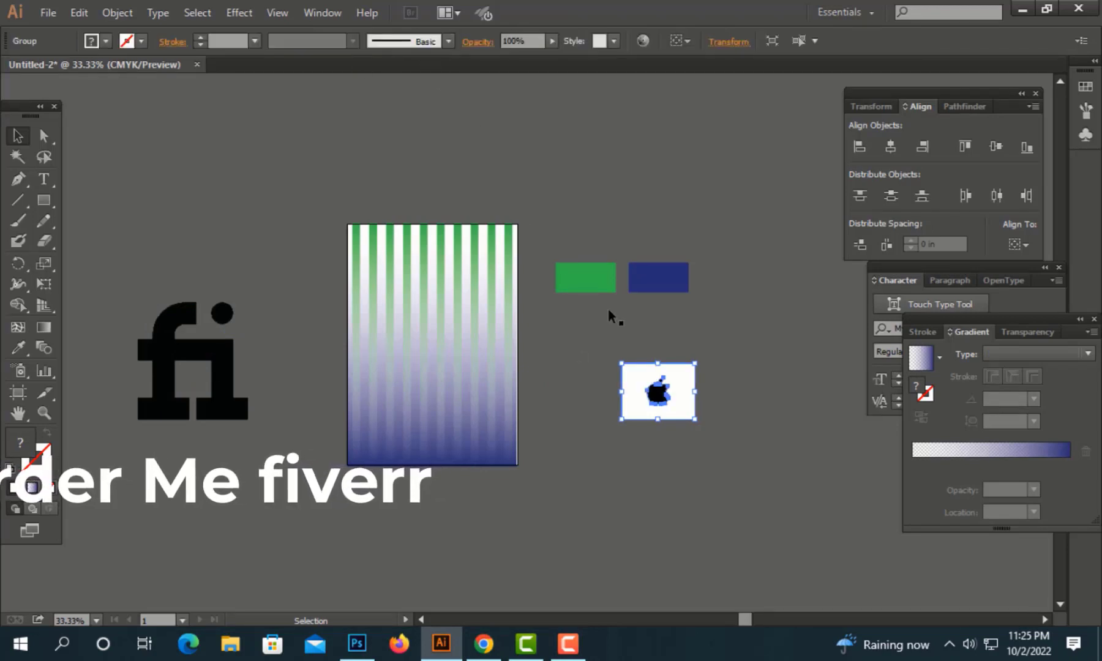
right_click(657, 382)
click(713, 487)
click(686, 408)
key(Delete)
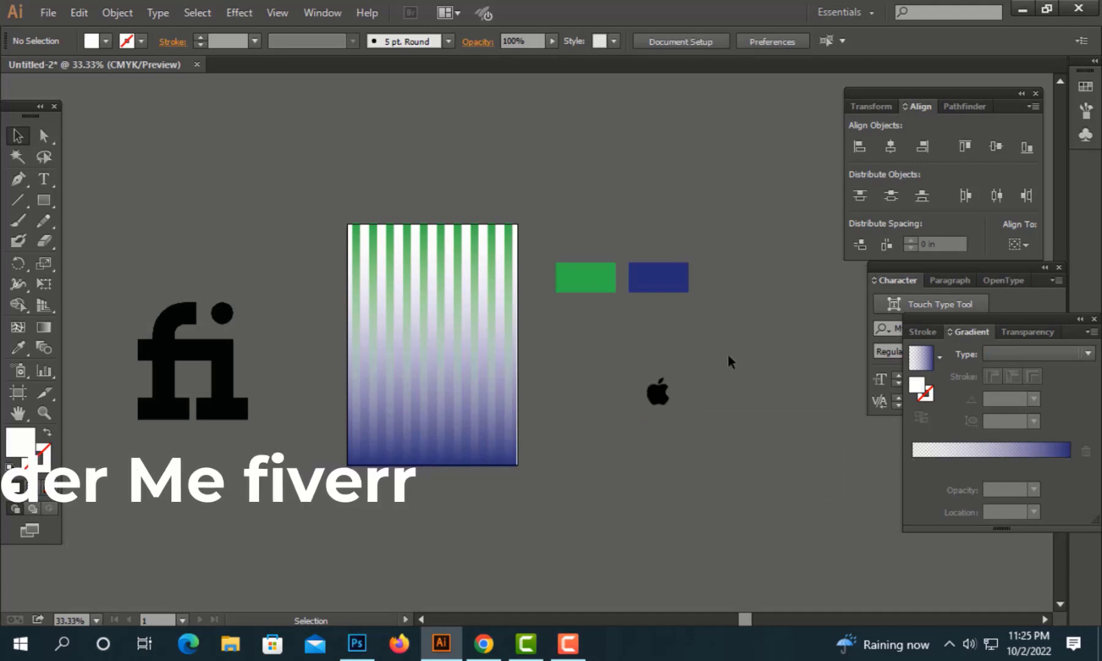
click(658, 392)
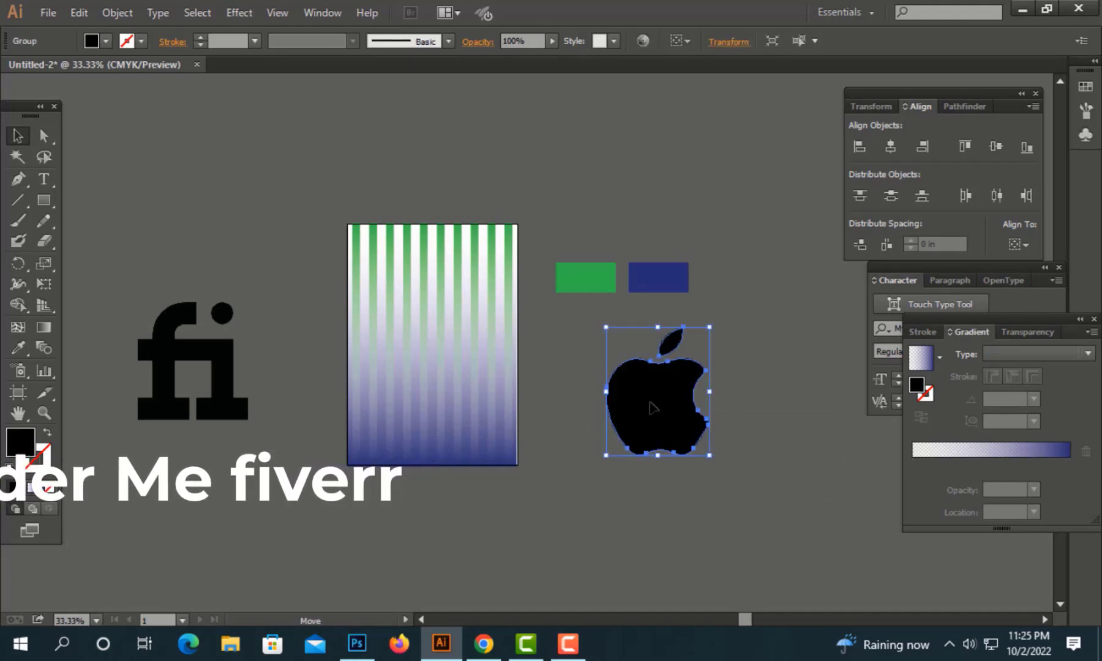
click(603, 541)
click(484, 643)
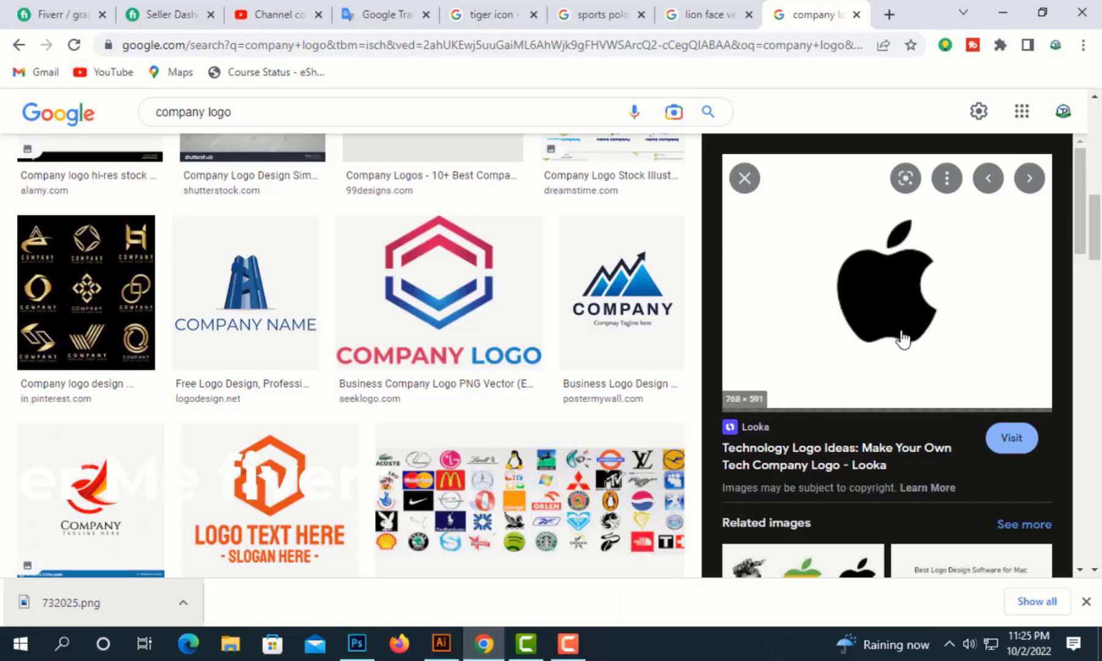
- Preview the Quora image of six famous logos in the image results
scroll(900, 336, down, 5)
scroll(903, 344, down, 5)
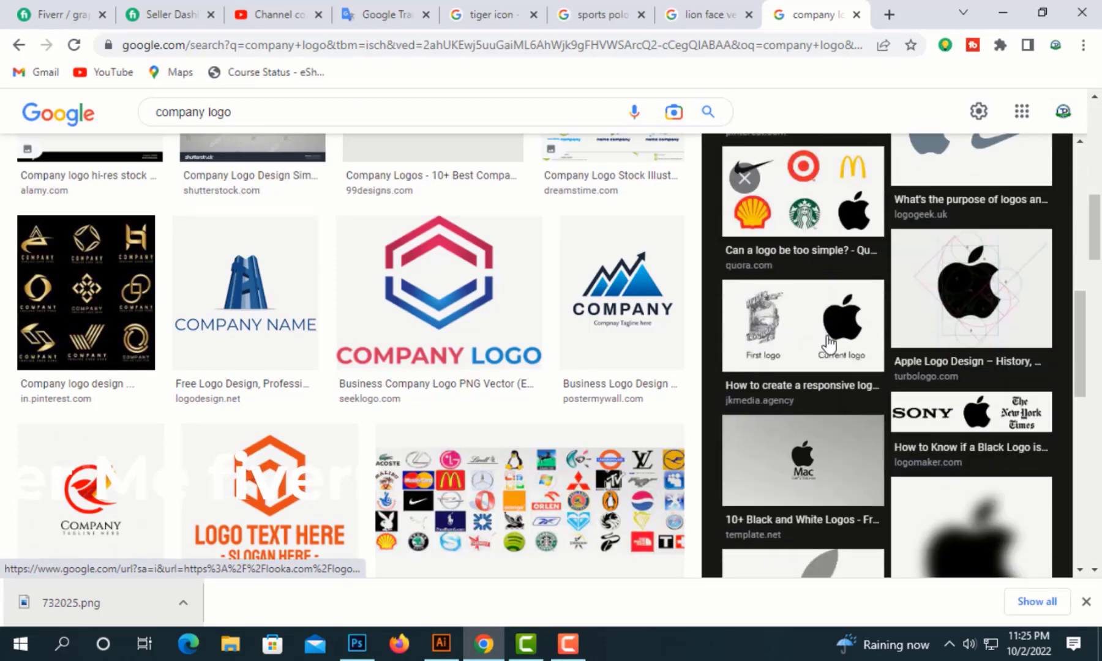
click(815, 210)
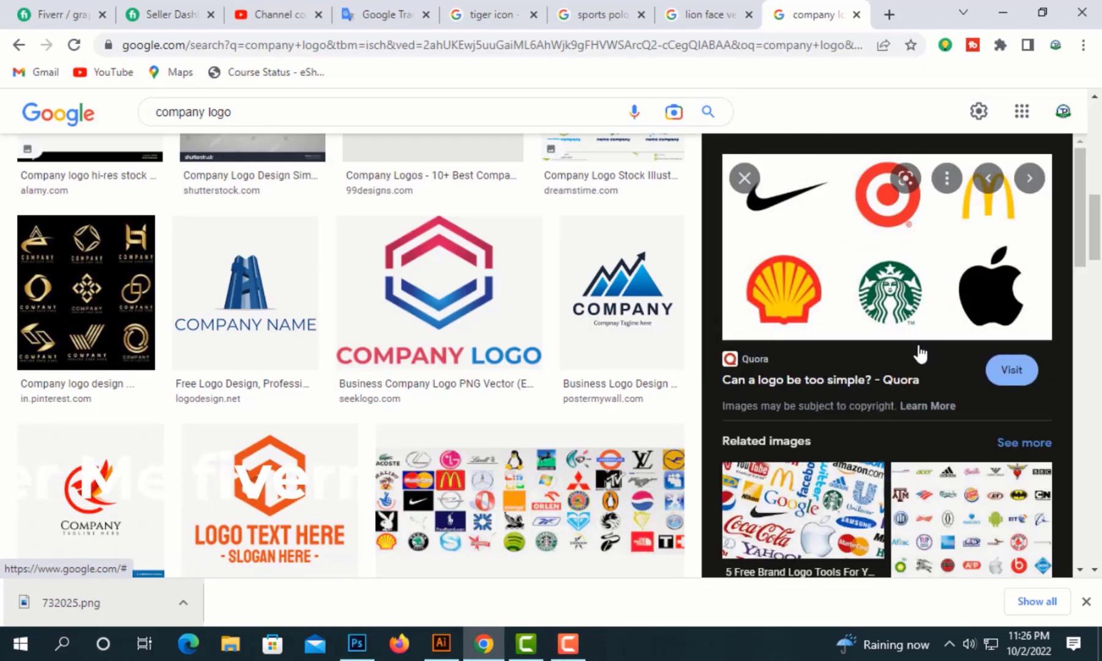
scroll(916, 347, down, 4)
scroll(916, 346, down, 1)
scroll(915, 346, down, 3)
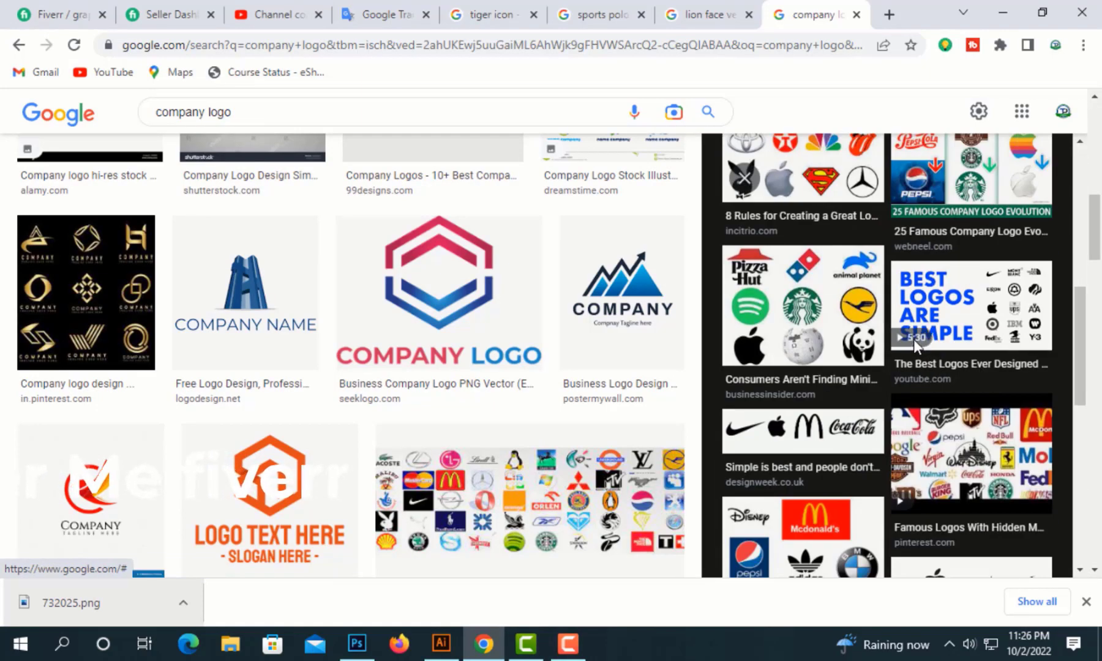
scroll(871, 338, down, 4)
scroll(871, 338, down, 3)
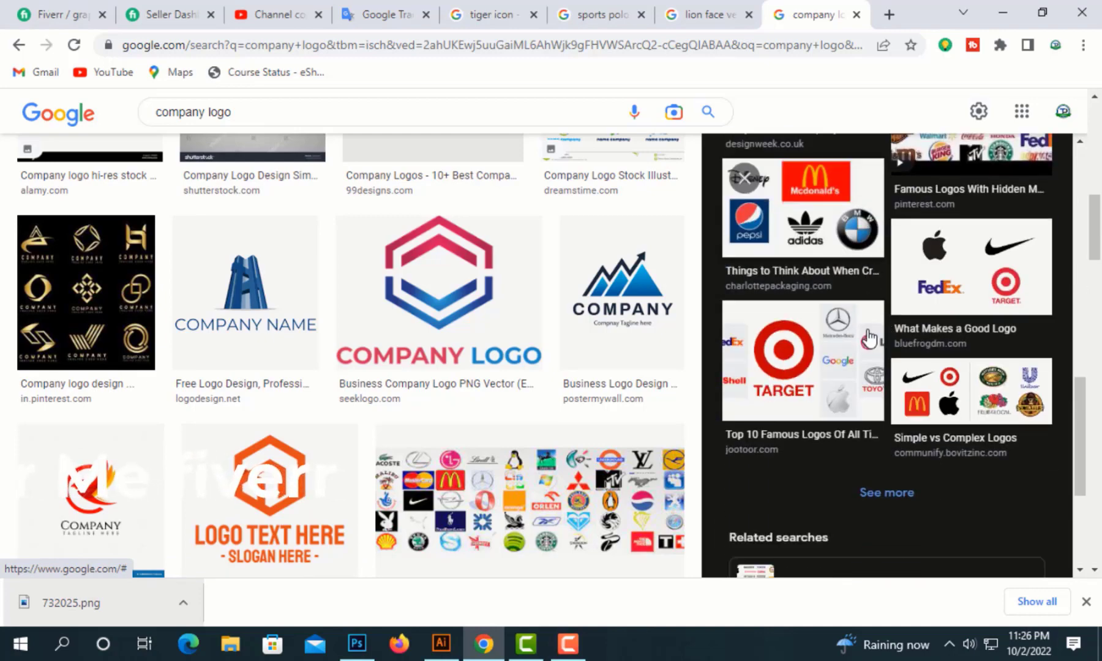
scroll(870, 337, down, 3)
scroll(868, 334, down, 1)
scroll(868, 336, up, 7)
scroll(868, 330, up, 5)
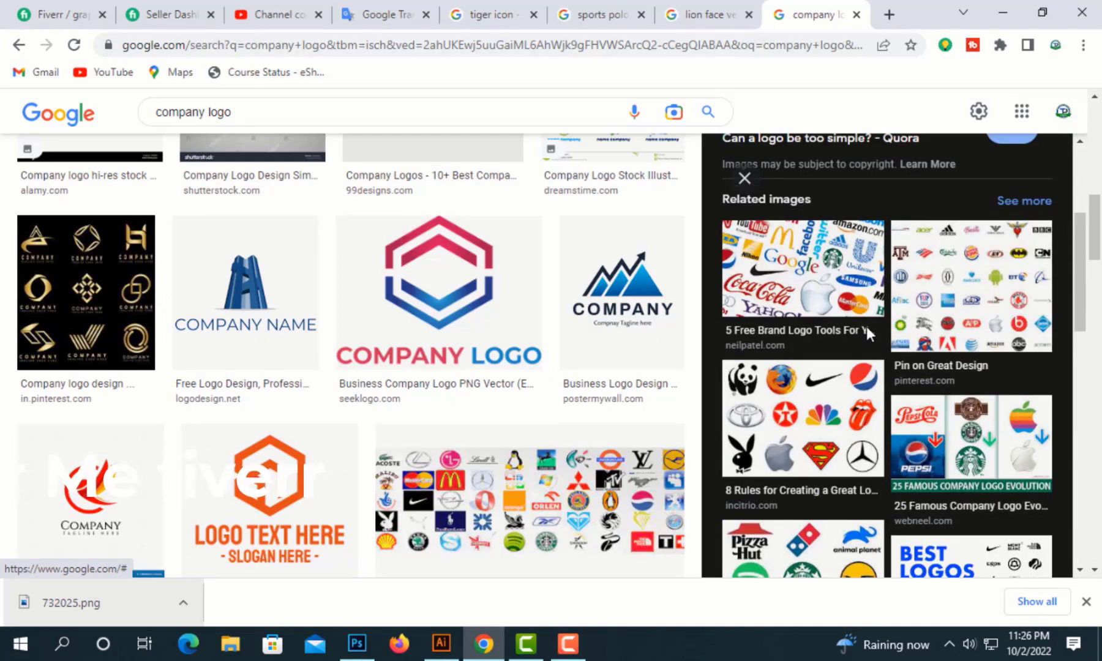
scroll(879, 340, up, 4)
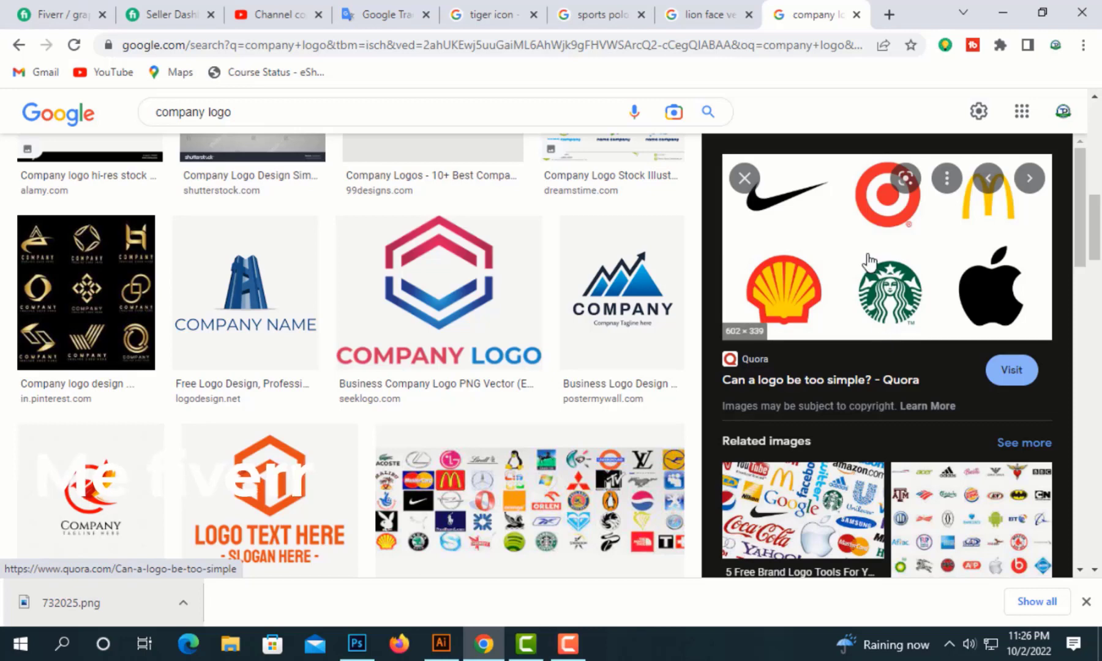
- Open the Quora 'Can a logo be too simple?' page and expand the full answer
click(870, 267)
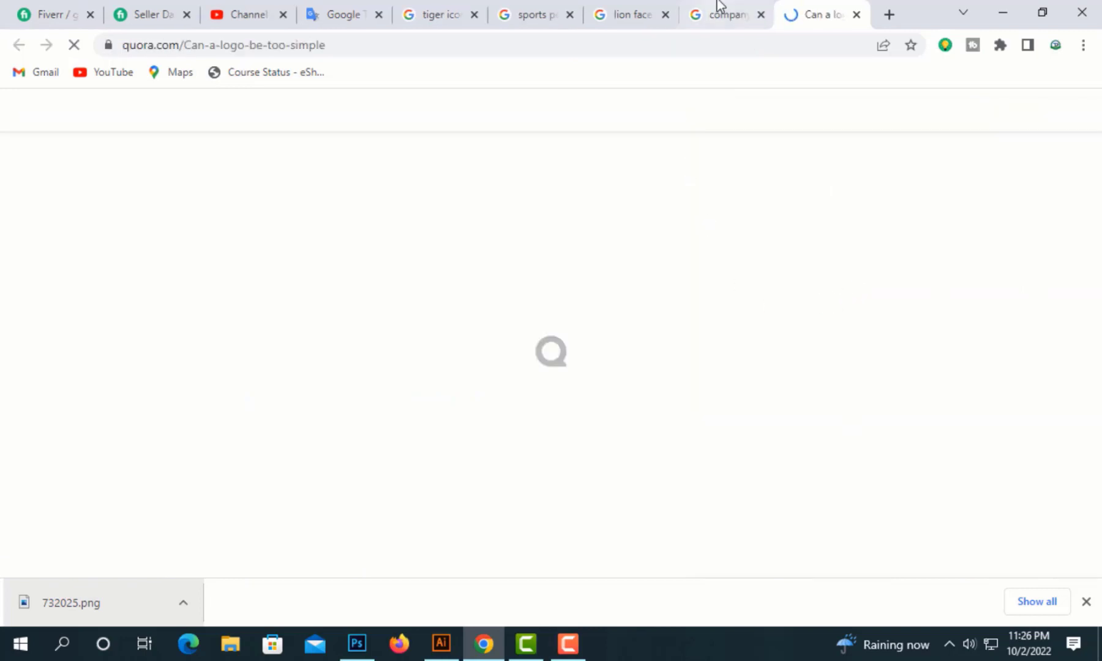
scroll(371, 357, down, 5)
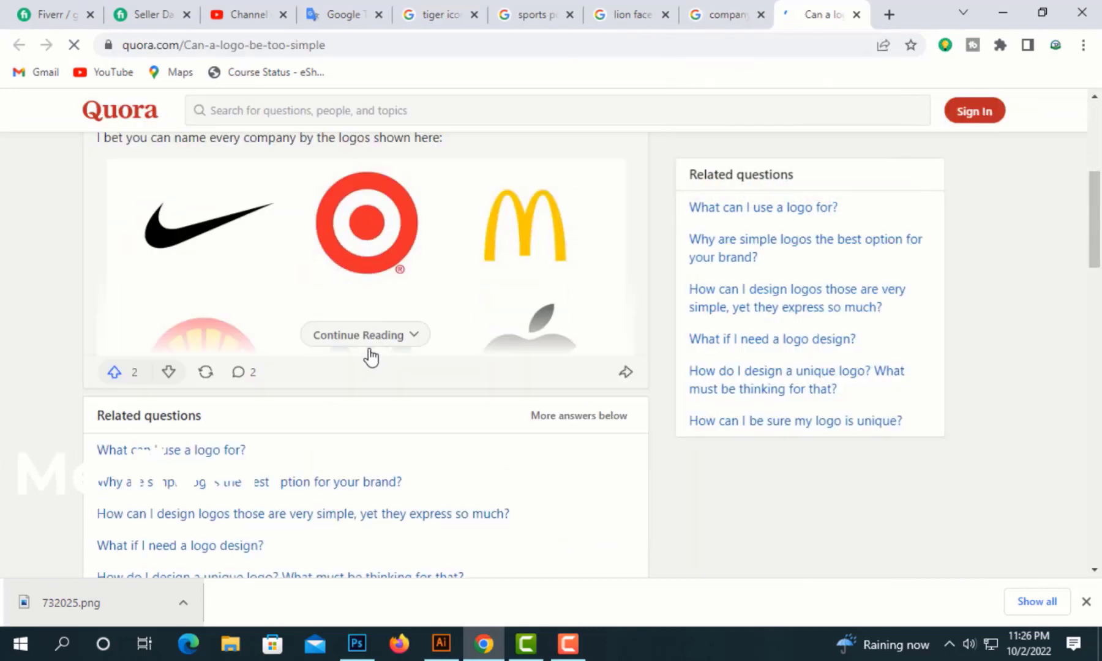
scroll(361, 352, up, 1)
right_click(364, 314)
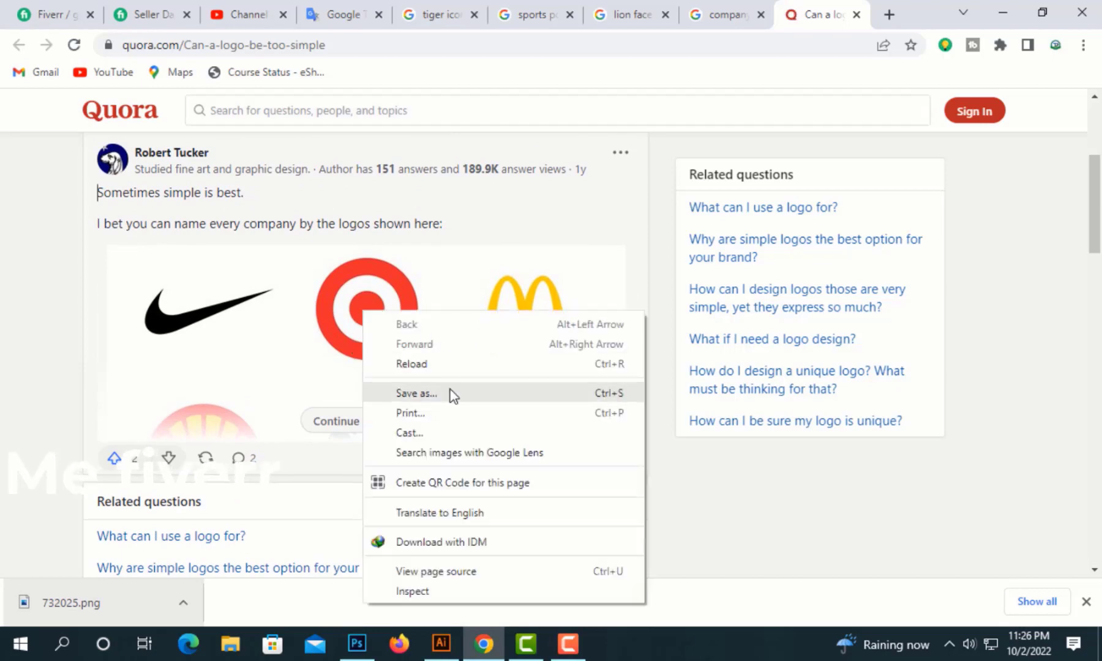
click(311, 321)
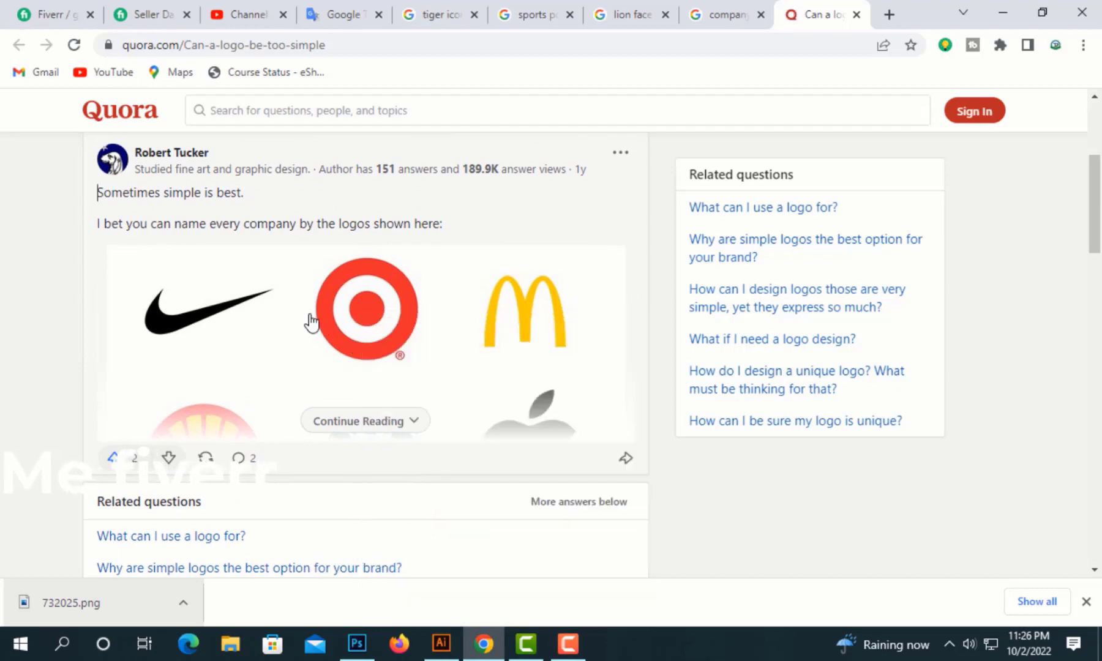
click(368, 427)
right_click(367, 427)
click(204, 388)
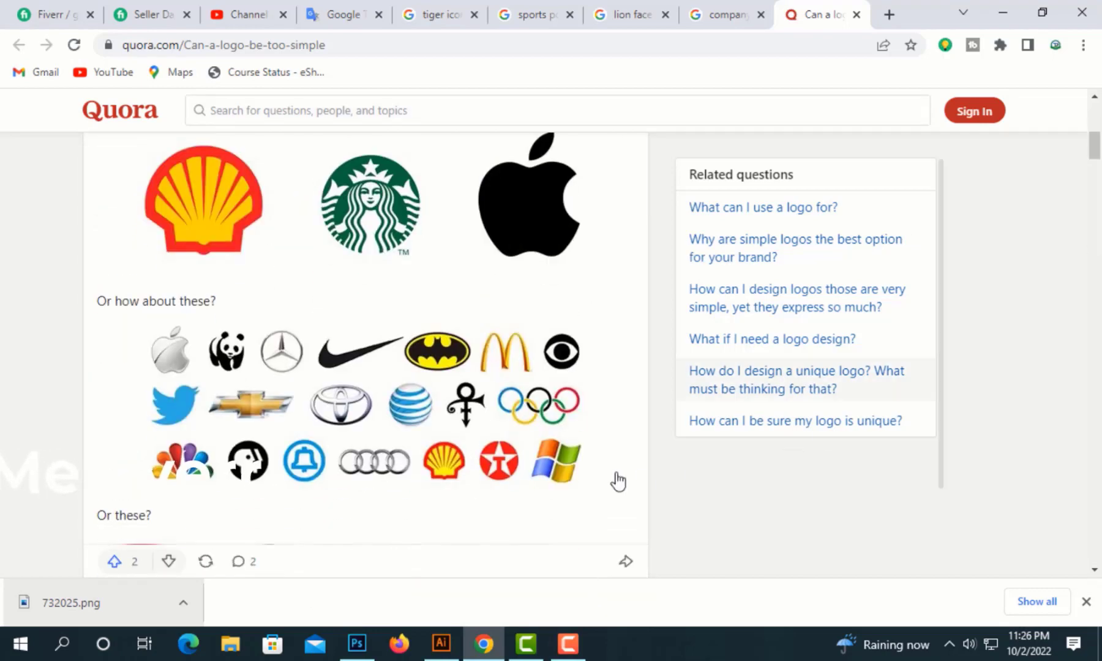
- Open the six-logo image enlarged and copy it
right_click(435, 241)
click(377, 251)
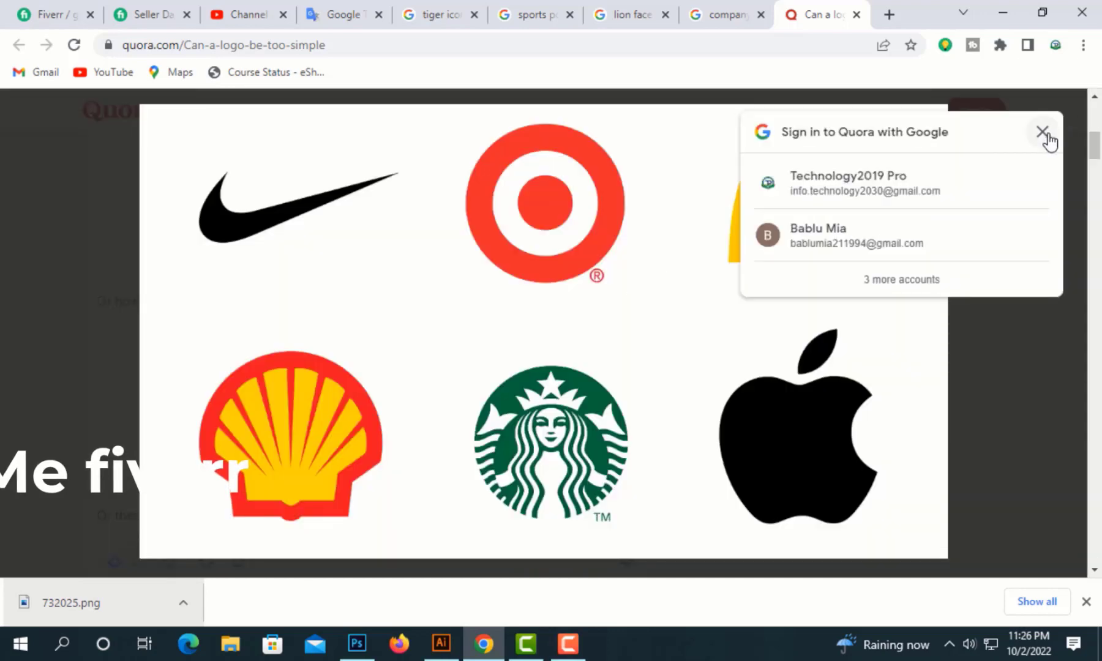
click(1049, 141)
right_click(588, 269)
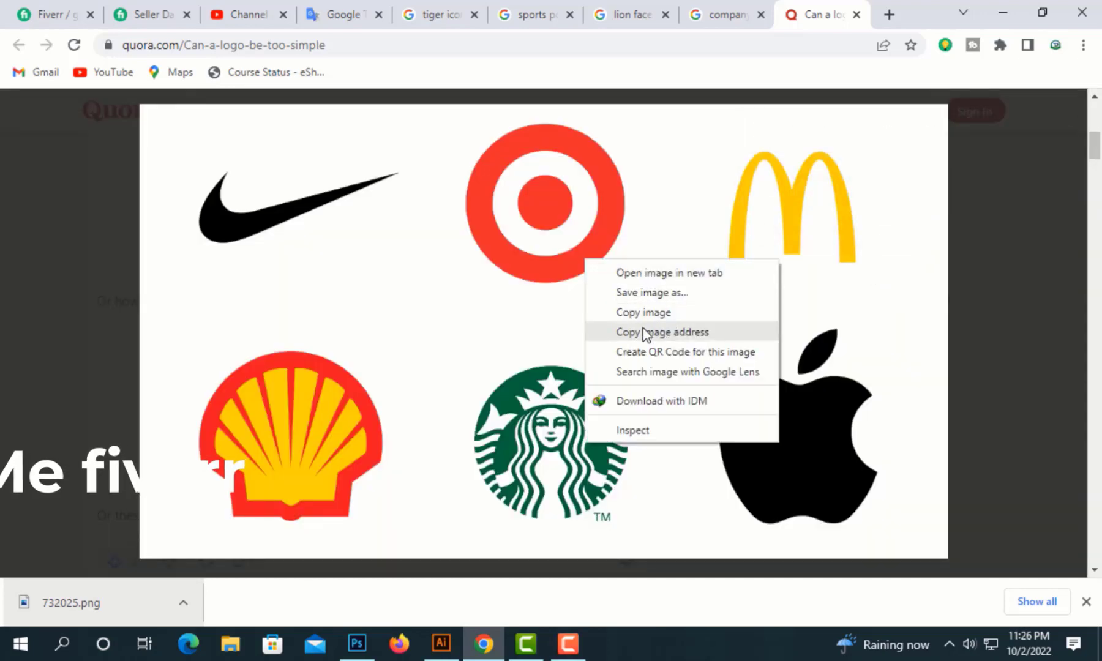
click(643, 315)
- Paste the logo grid into Illustrator, trace it to black-and-white vectors, expand and ungroup
click(441, 643)
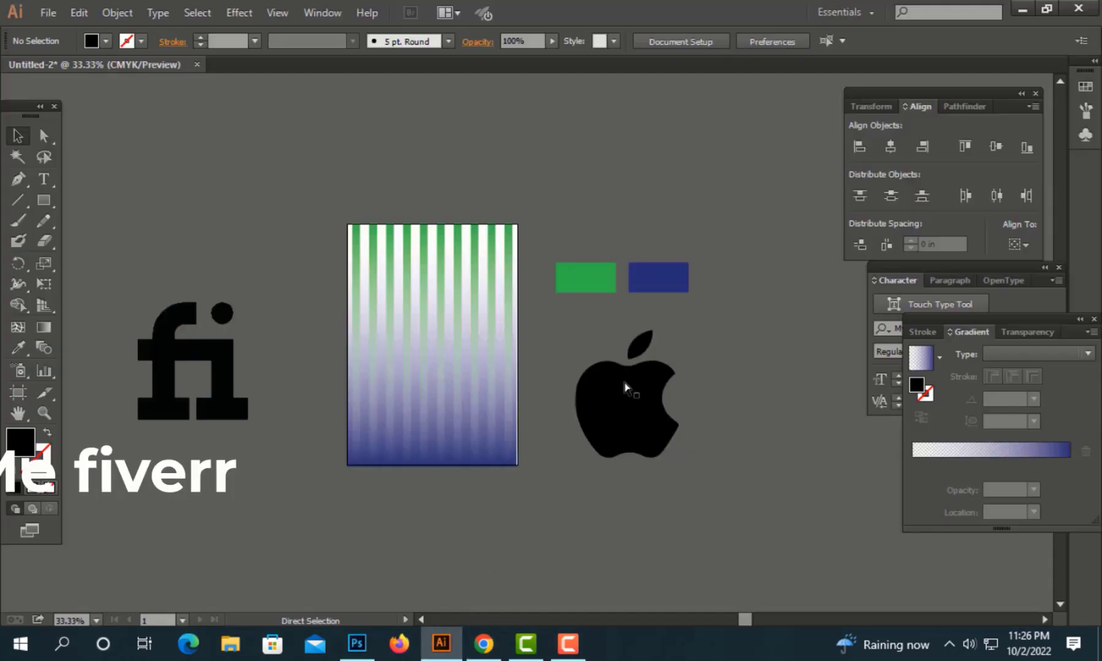
key(ctrl+v)
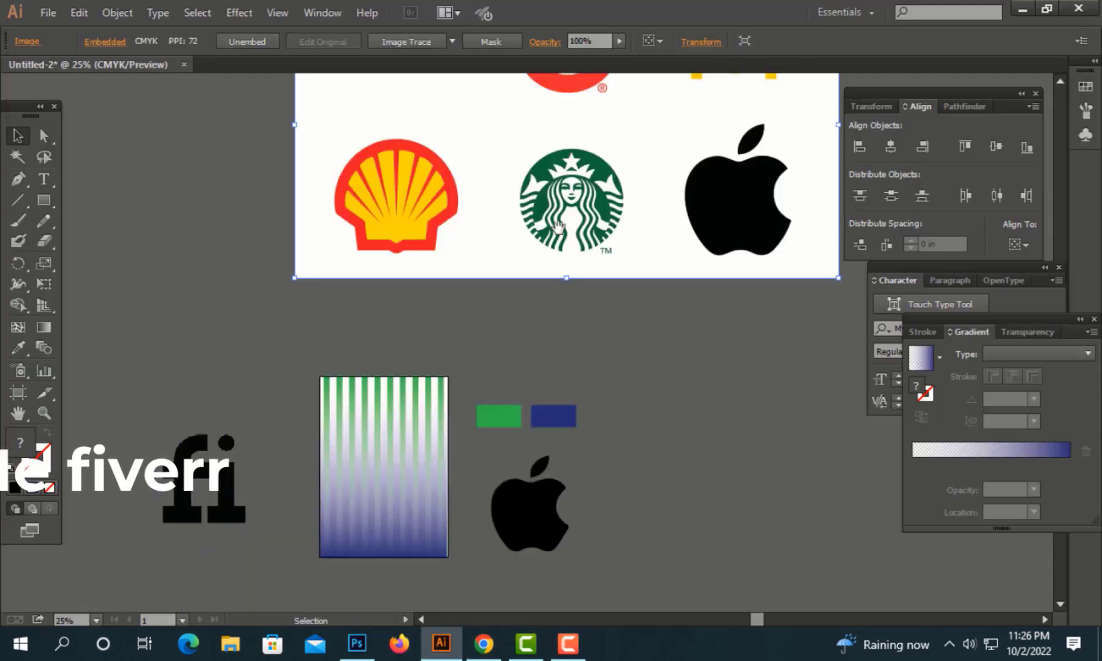
drag(581, 388, 398, 59)
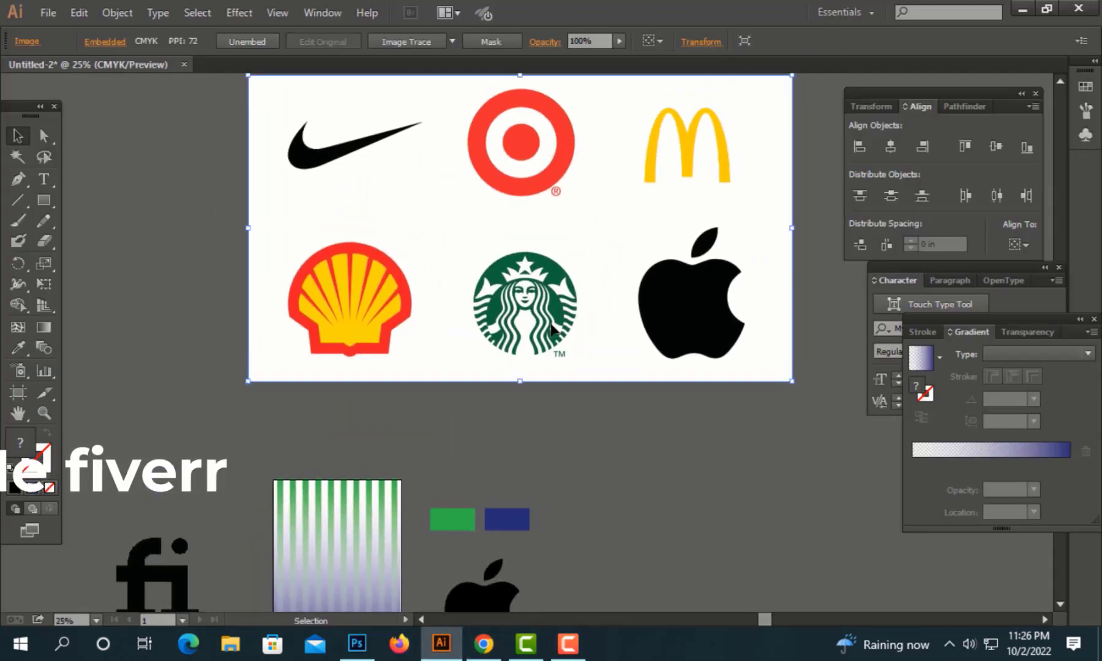
click(418, 44)
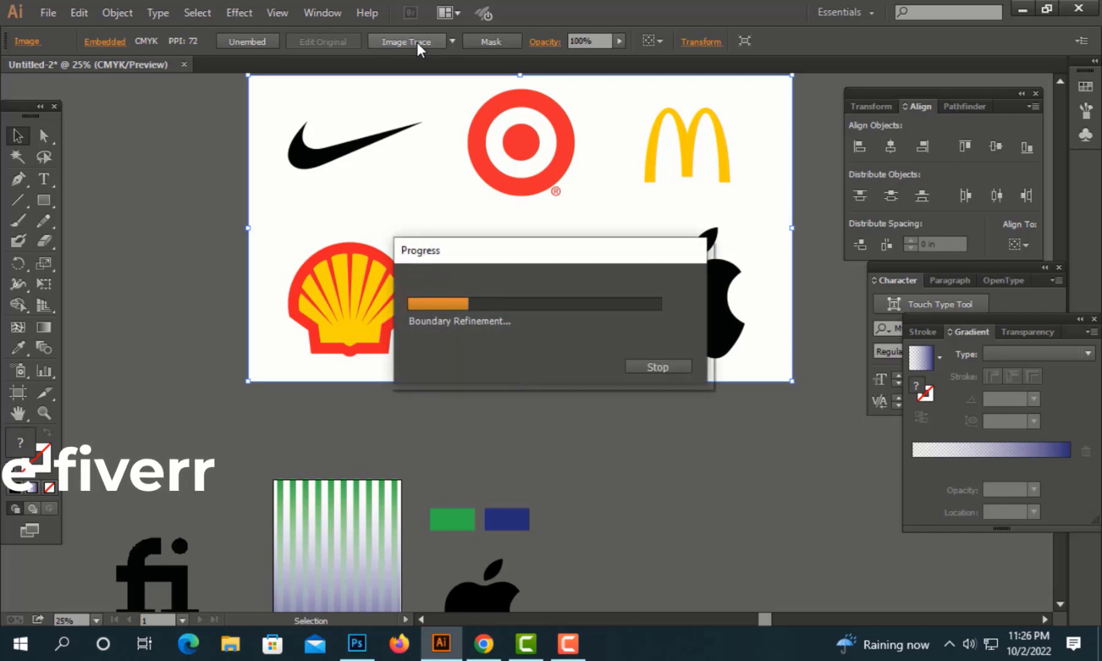
click(418, 43)
right_click(465, 197)
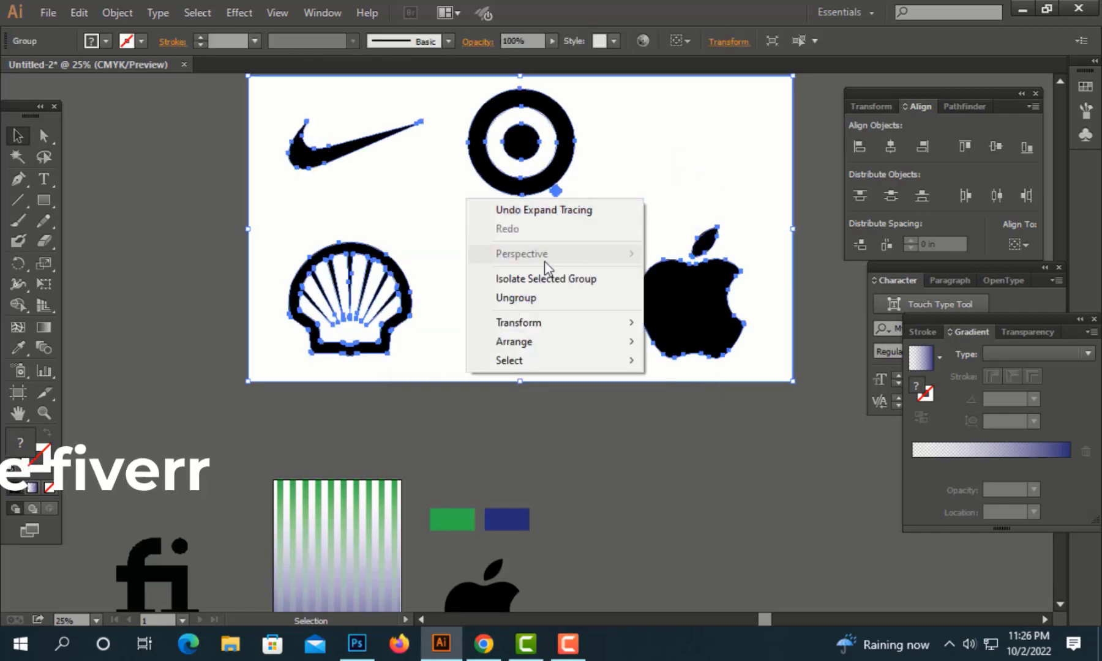
click(541, 305)
click(696, 438)
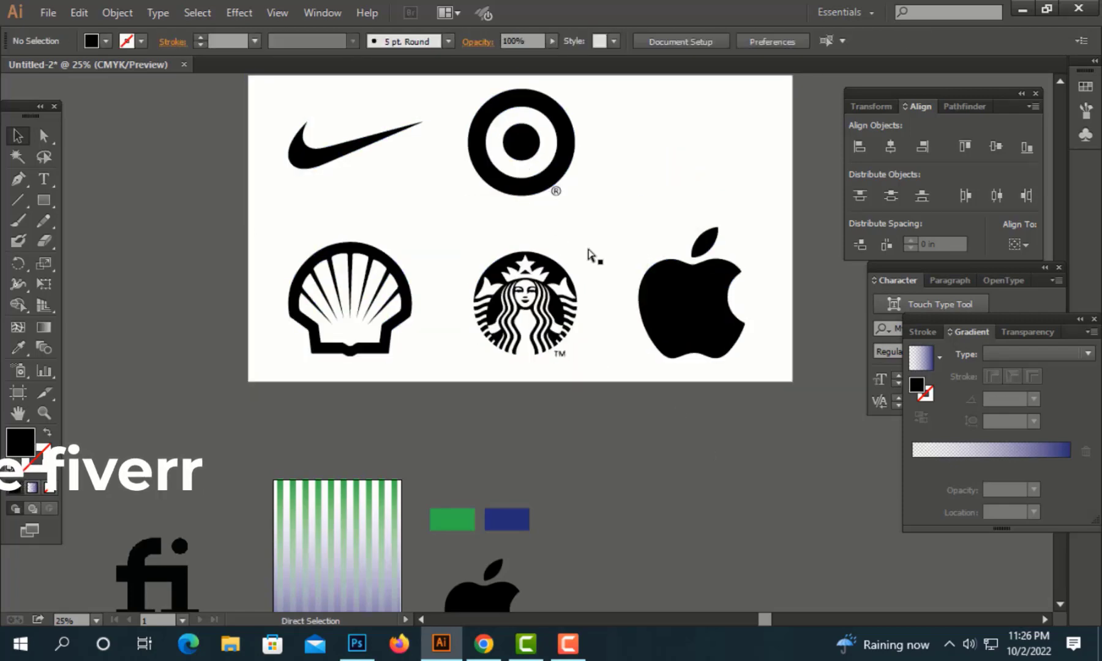
- Paste a colour copy of the logo grid below right of the traced one
key(ctrl+v)
drag(546, 328, 640, 428)
ctrl+alt+click(640, 428)
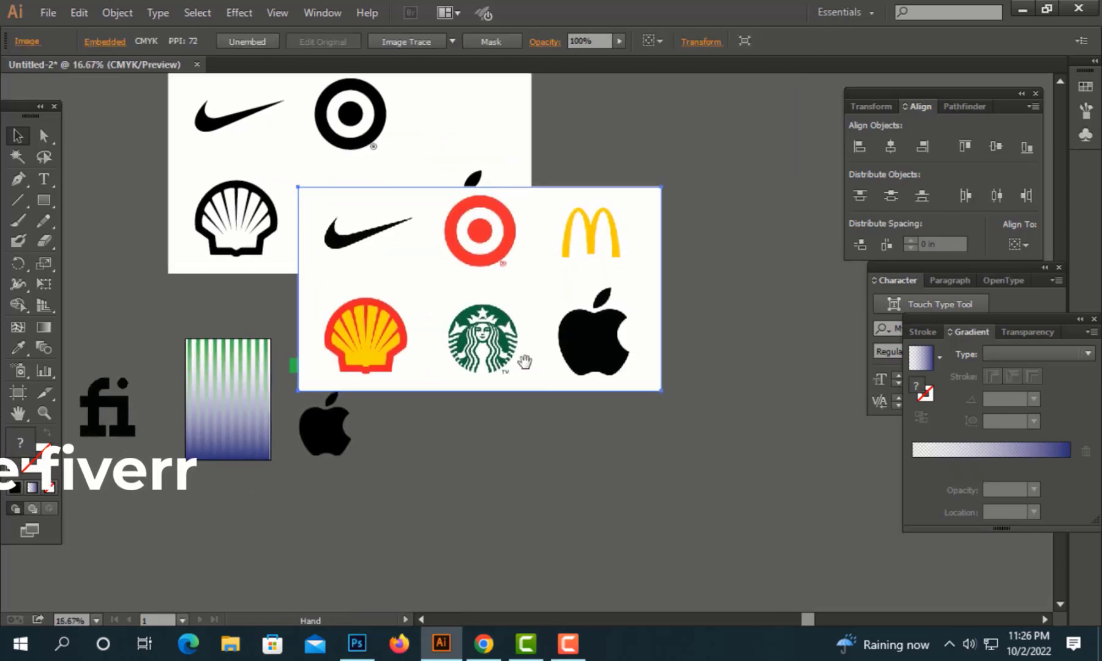
drag(521, 362, 693, 453)
- Copy the traced Nike swoosh beside the apple and select the traced logos' white background
click(357, 141)
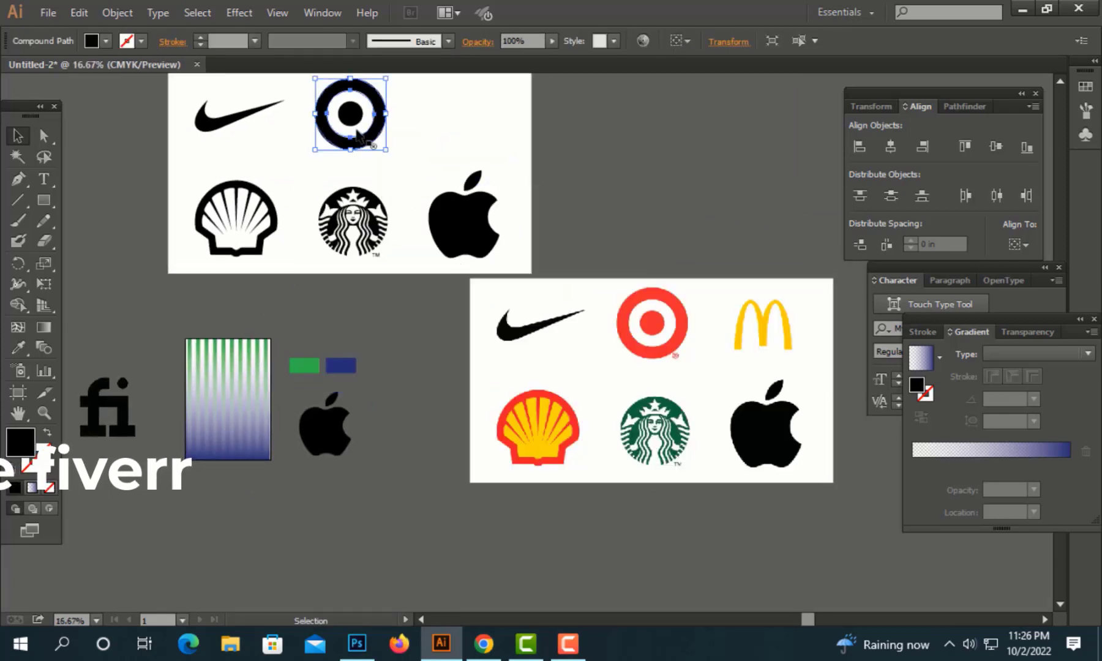
mouse_move(217, 121)
mouse_down()
mouse_move(368, 461)
mouse_move(383, 425)
mouse_up()
click(392, 499)
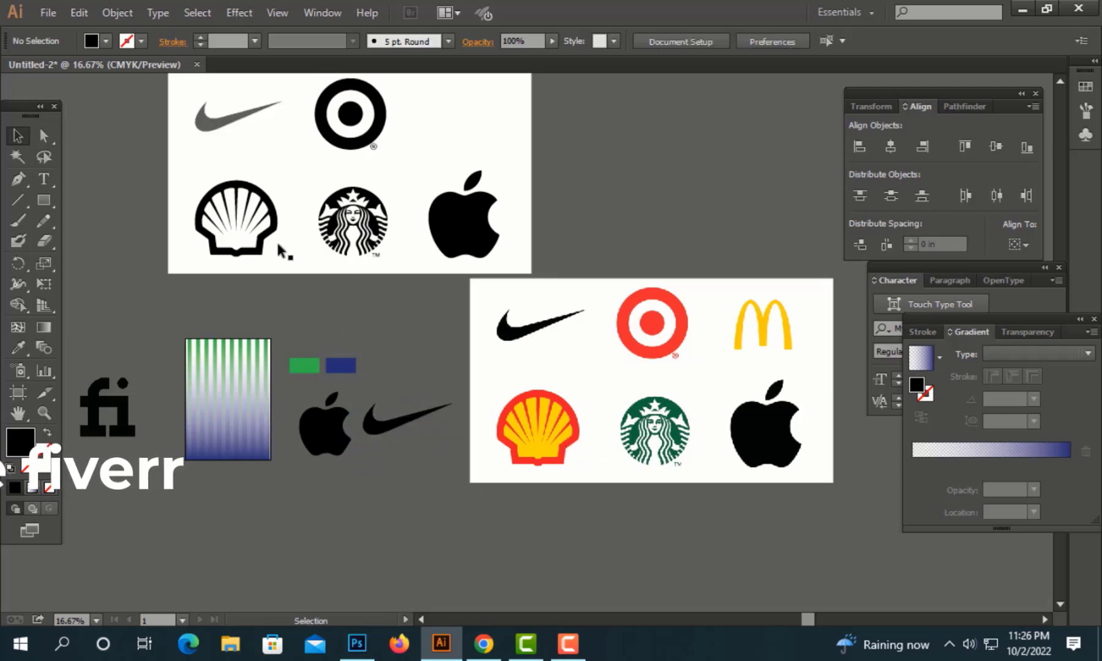
click(384, 188)
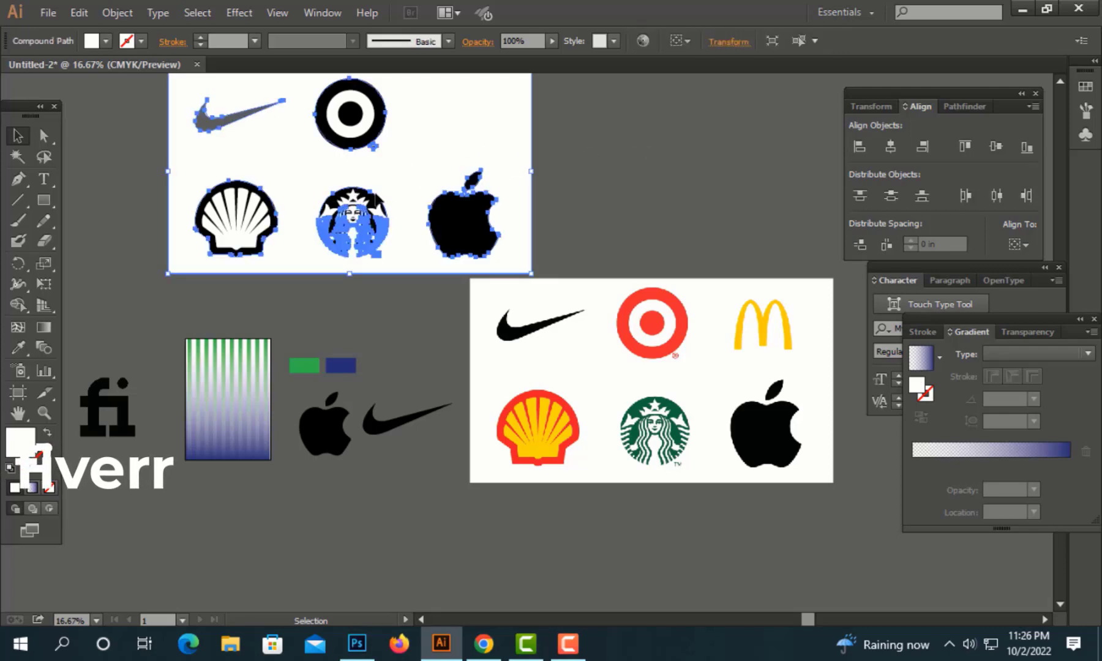
- Delete the white background around the traced logos by selecting it by matching colour
click(615, 162)
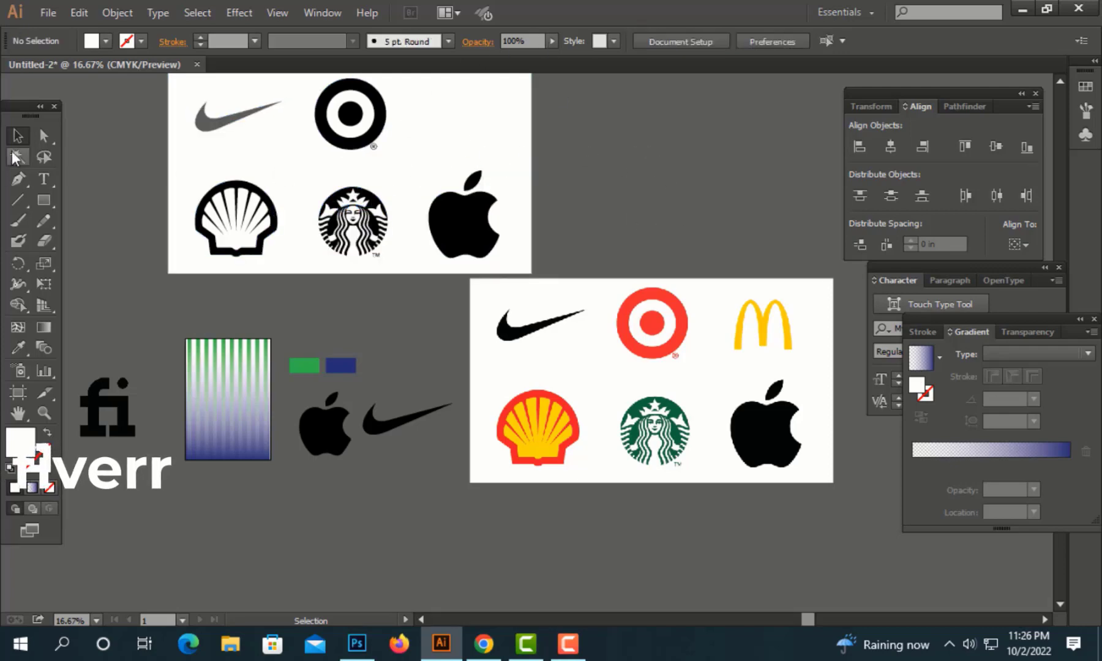
click(18, 157)
click(462, 102)
key(Delete)
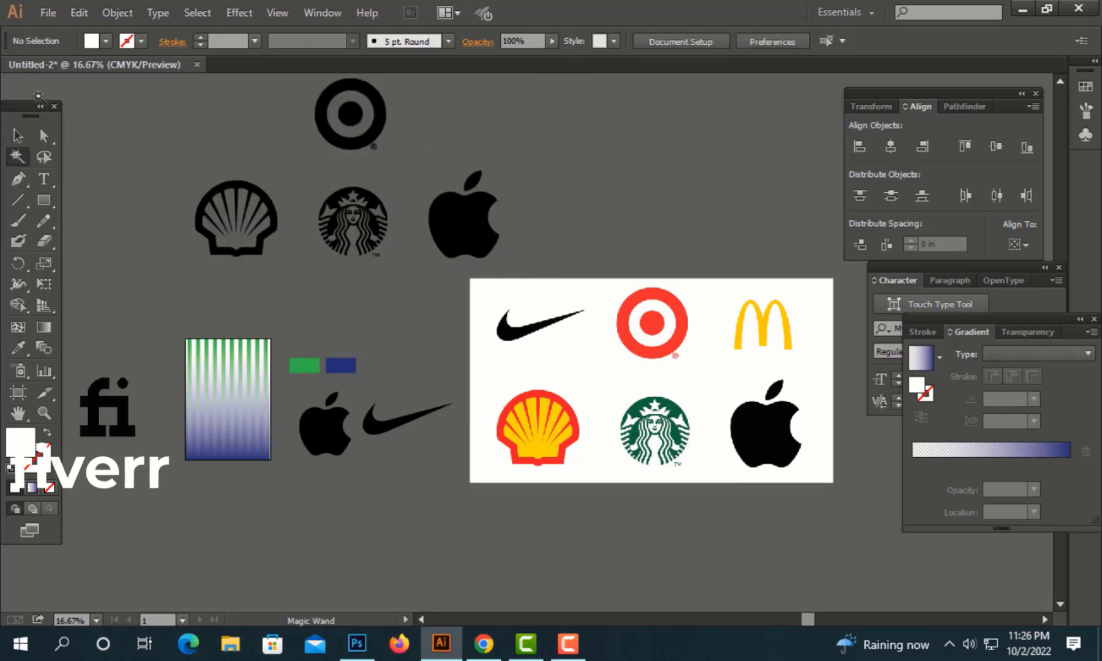
- Select the whole traced Starbucks logo and colour it with the green swatch
click(18, 136)
click(375, 253)
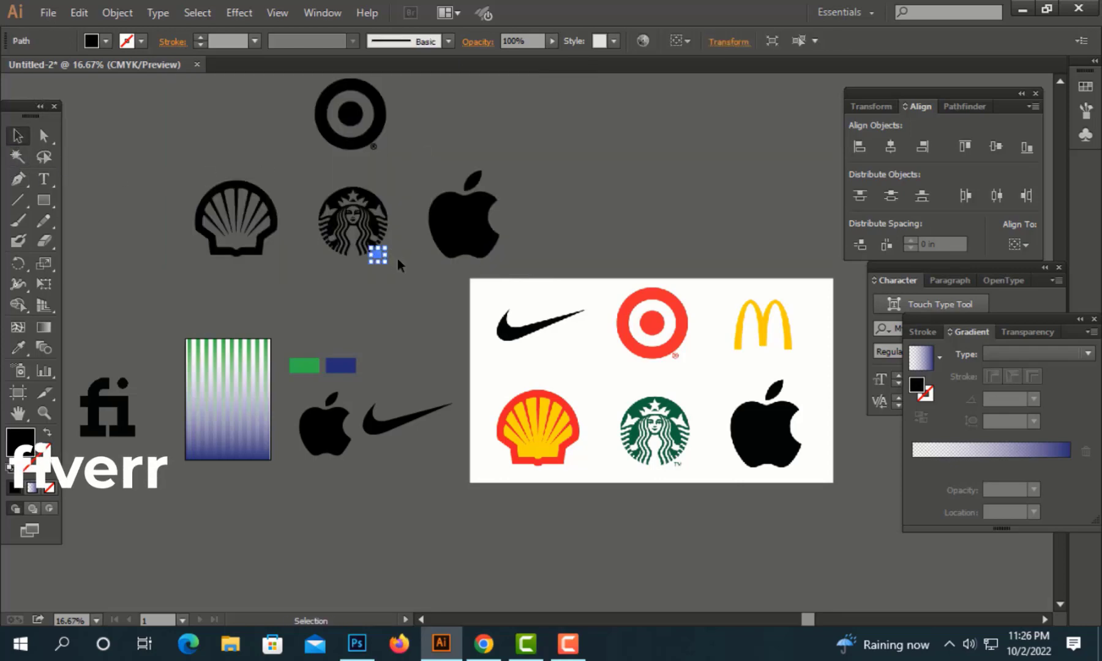
click(391, 276)
drag(409, 282, 303, 187)
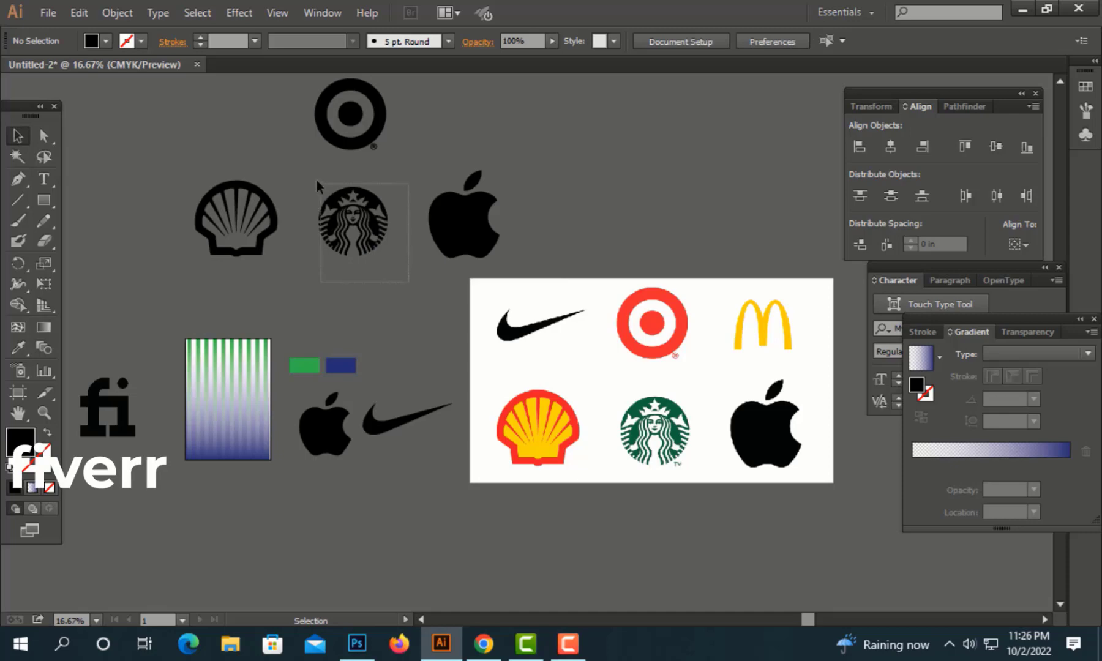
click(18, 348)
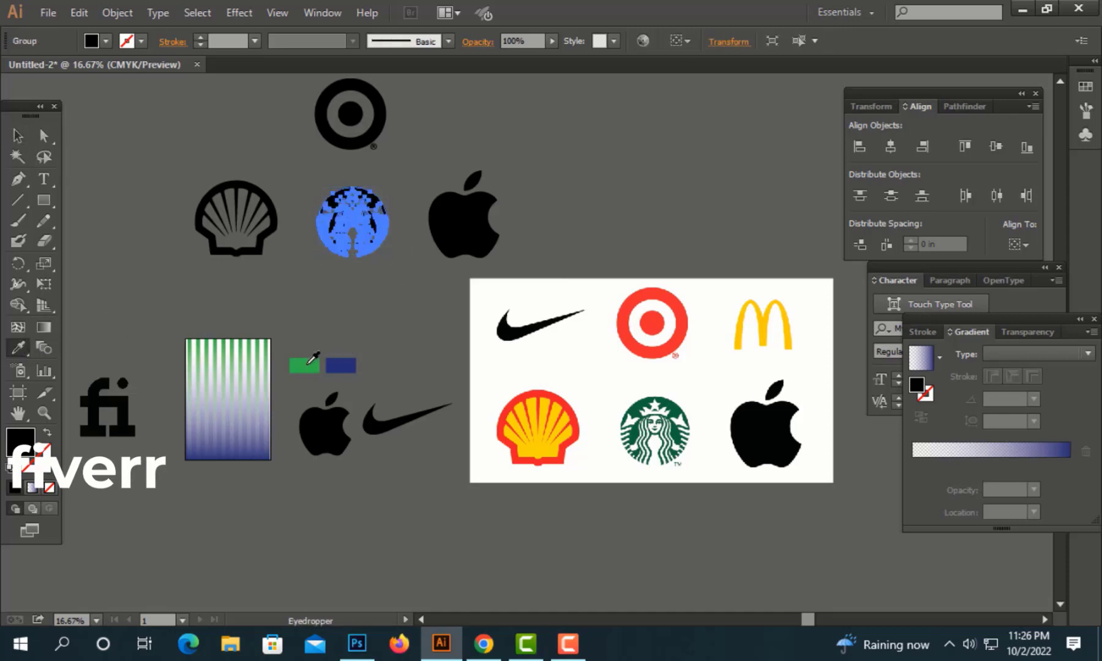
click(641, 408)
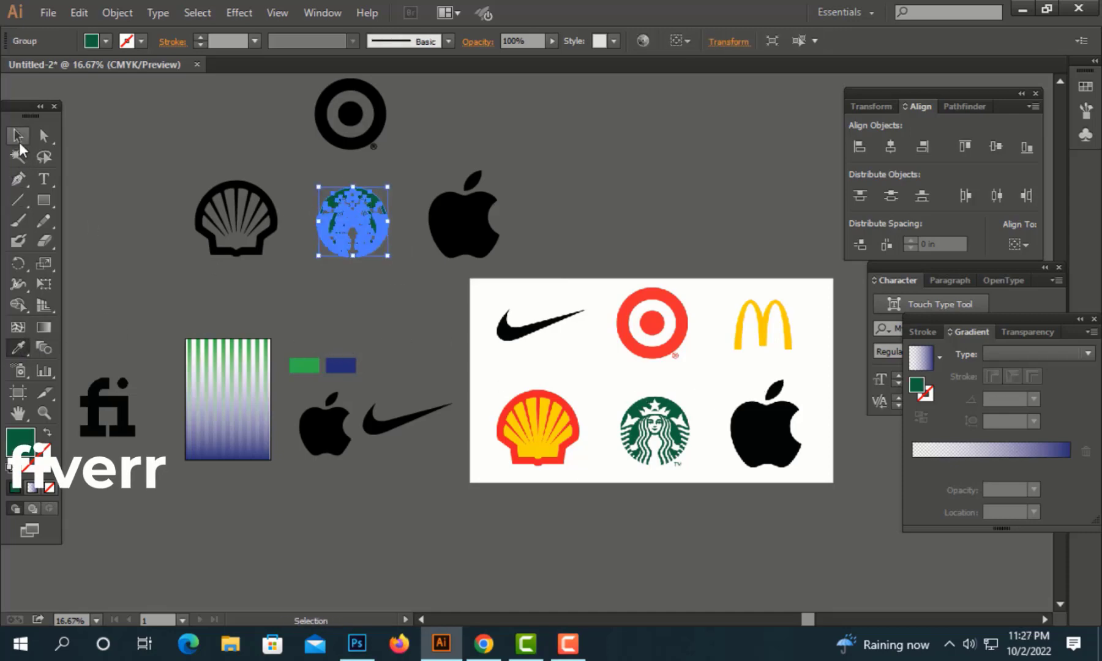
- Place the green Starbucks logo and the Apple logo side by side
click(17, 136)
click(407, 387)
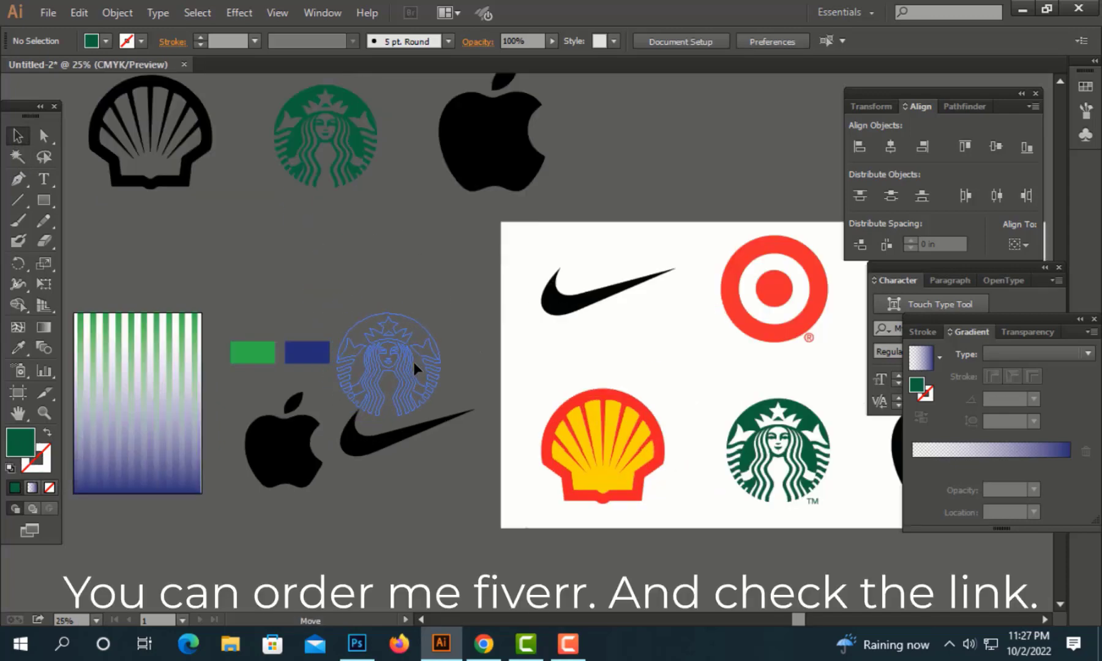
drag(352, 147, 424, 365)
scroll(421, 317, down, 2)
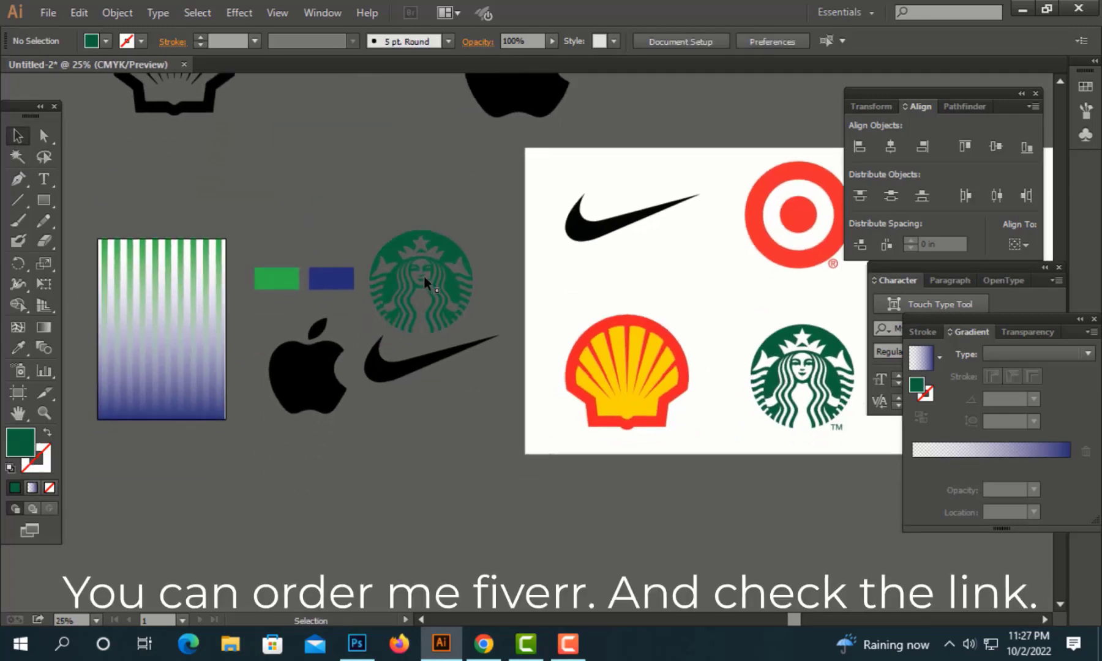
drag(426, 283, 306, 505)
scroll(307, 505, down, 3)
drag(398, 243, 494, 372)
- Shrink the Apple logo to match Starbucks and align their vertical centres
click(370, 467)
click(325, 355)
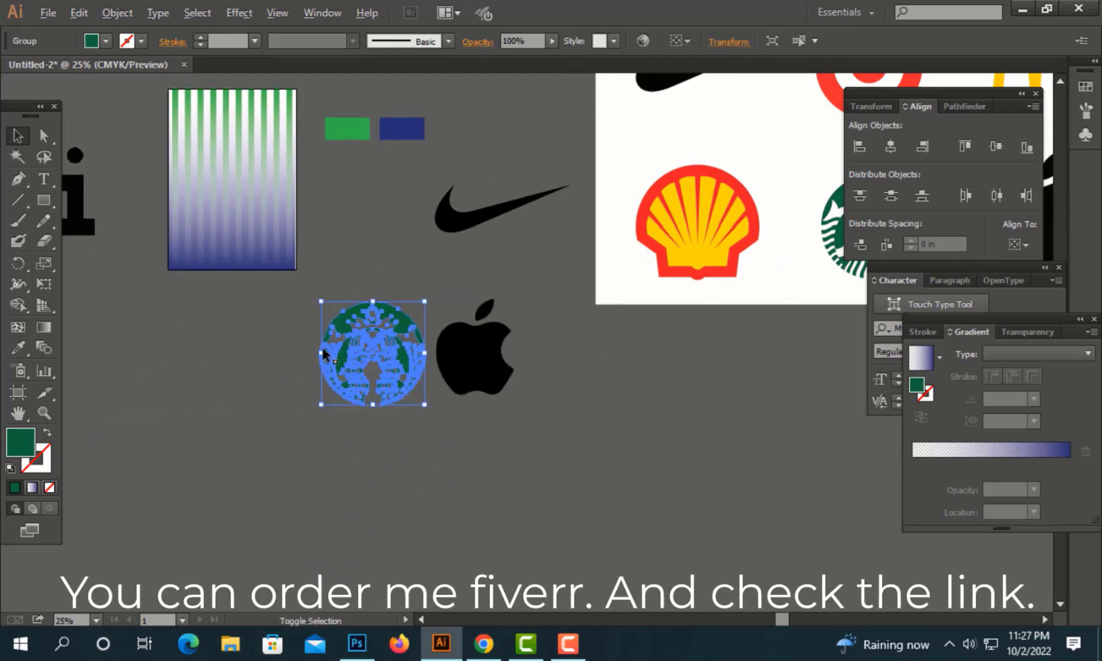
click(438, 467)
click(467, 372)
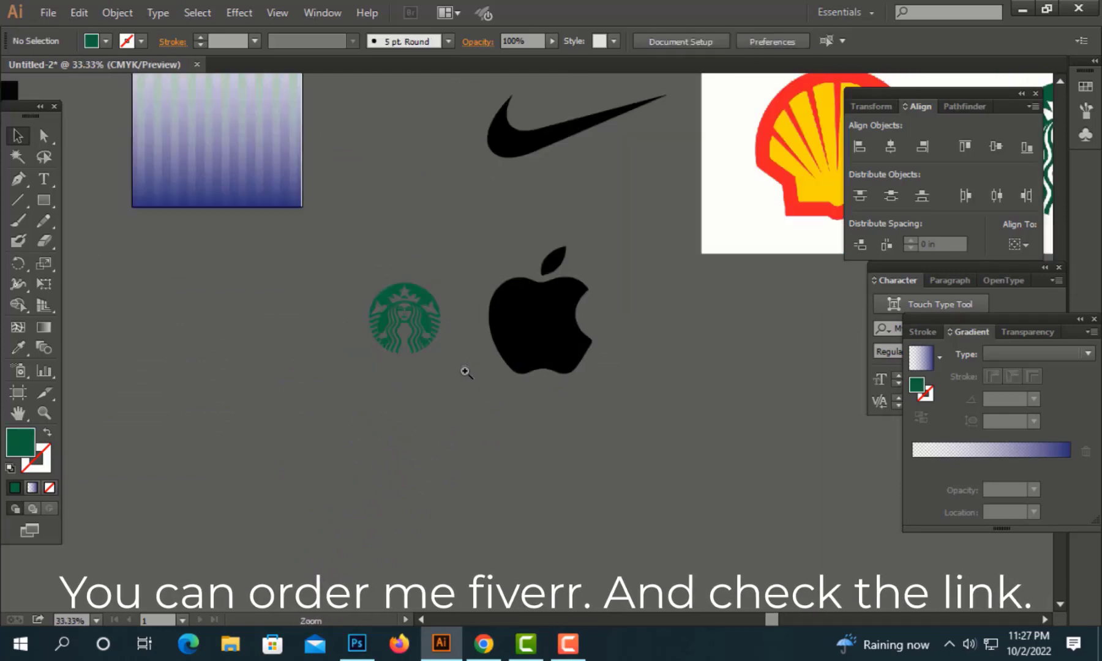
drag(467, 371, 450, 407)
click(527, 346)
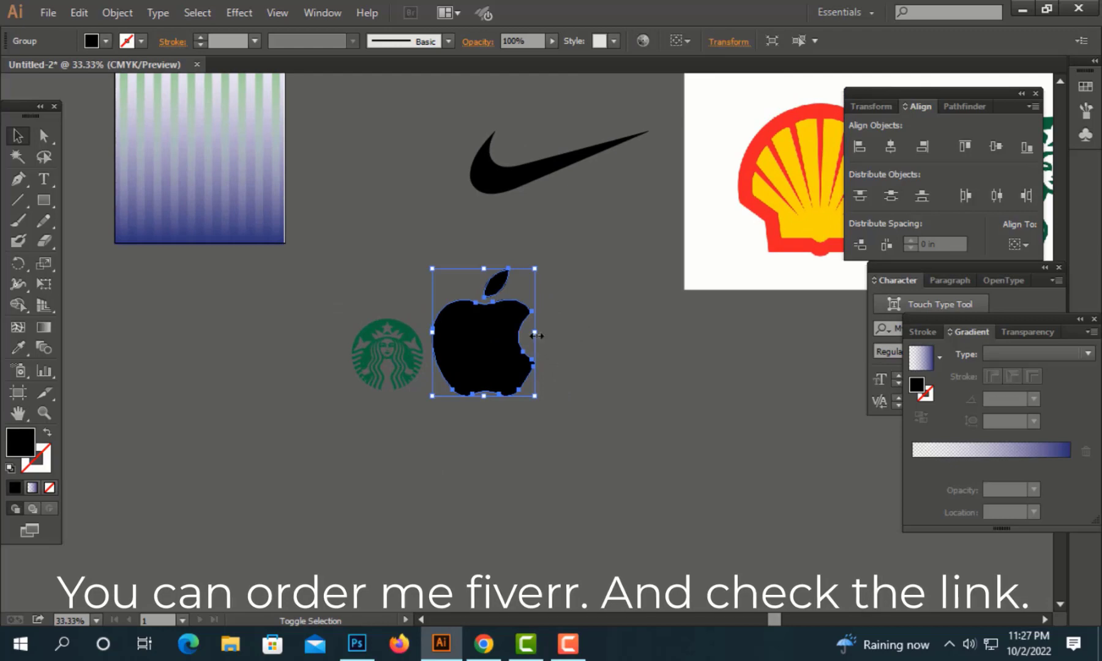
drag(536, 336, 494, 336)
shift+click(397, 326)
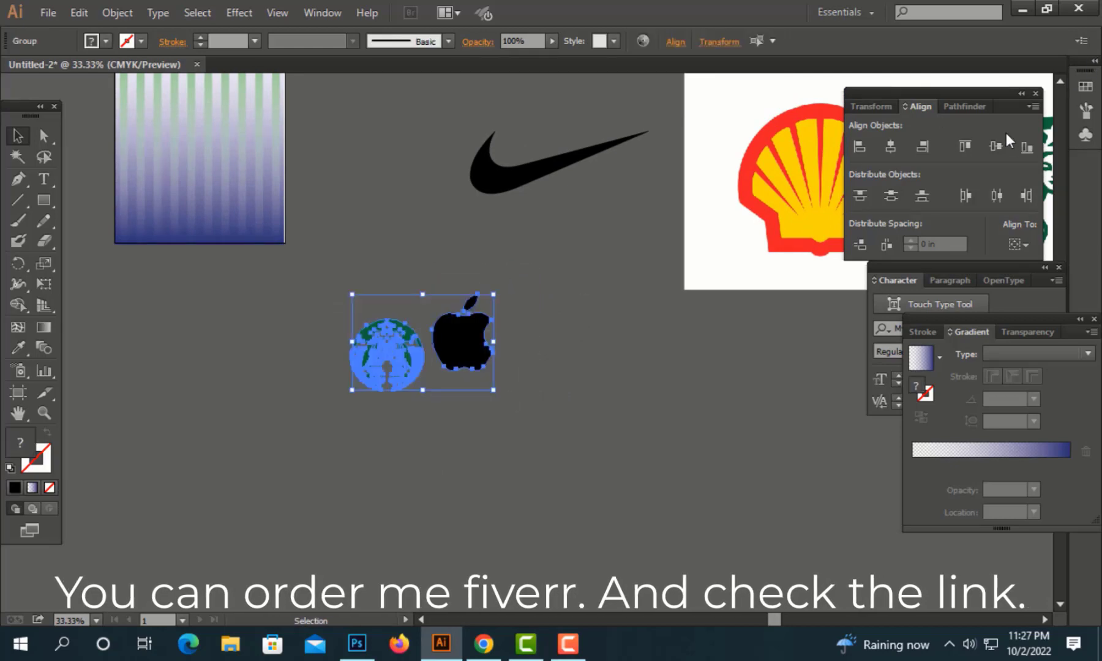
click(997, 147)
- Move and shrink the Nike swoosh into the row and vertically centre all three logos
click(557, 266)
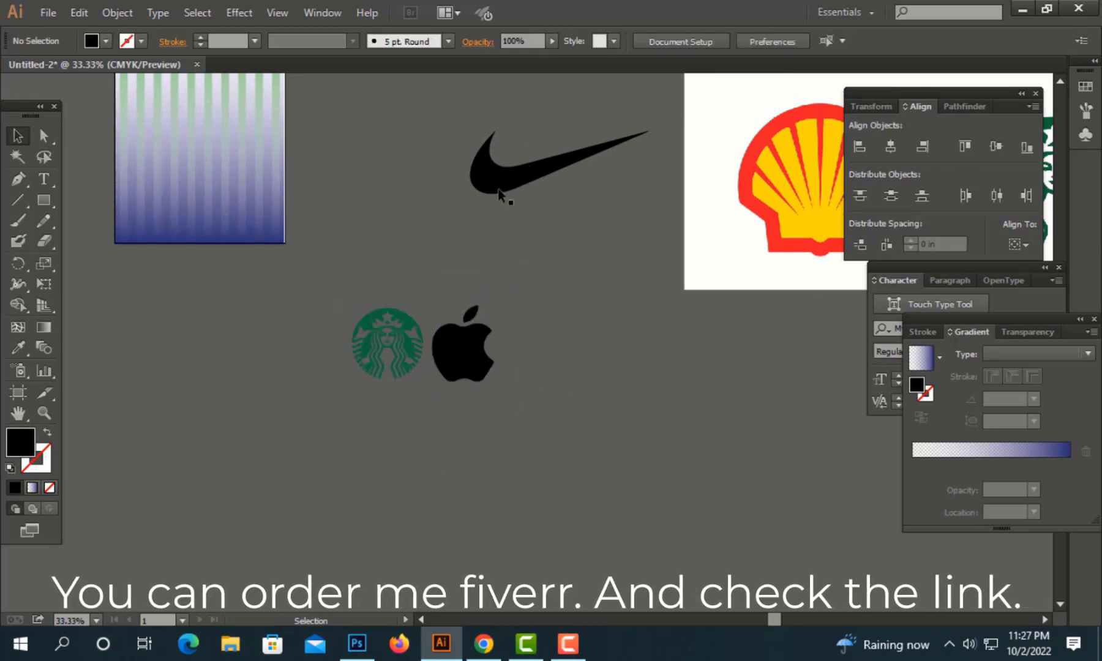
drag(499, 193, 532, 366)
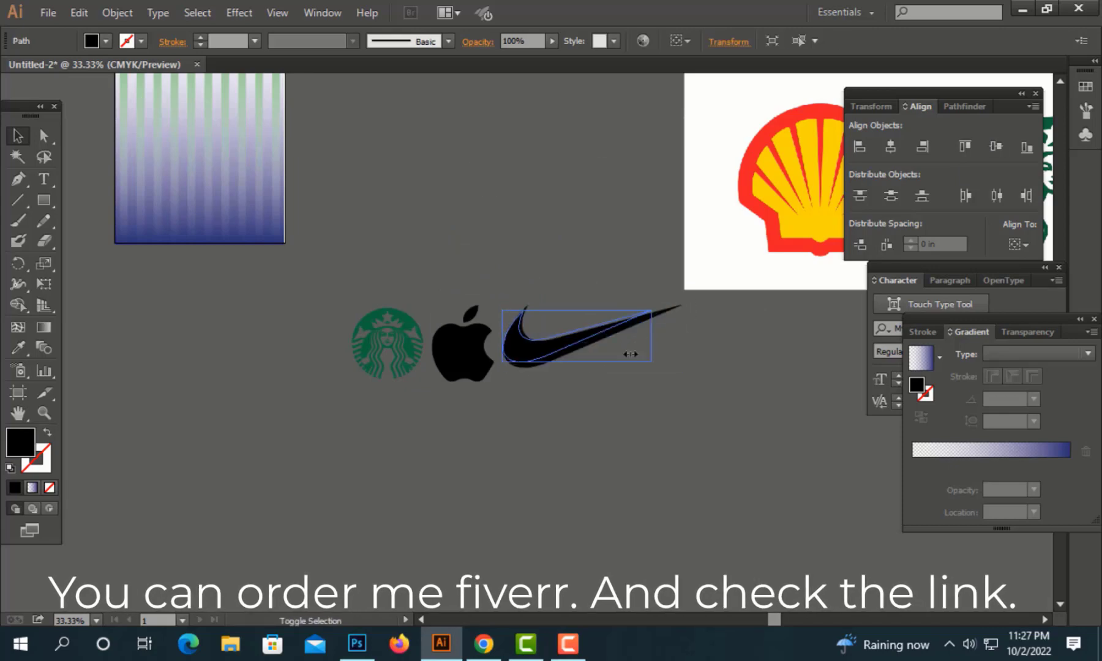
drag(682, 336, 619, 334)
drag(659, 411, 291, 279)
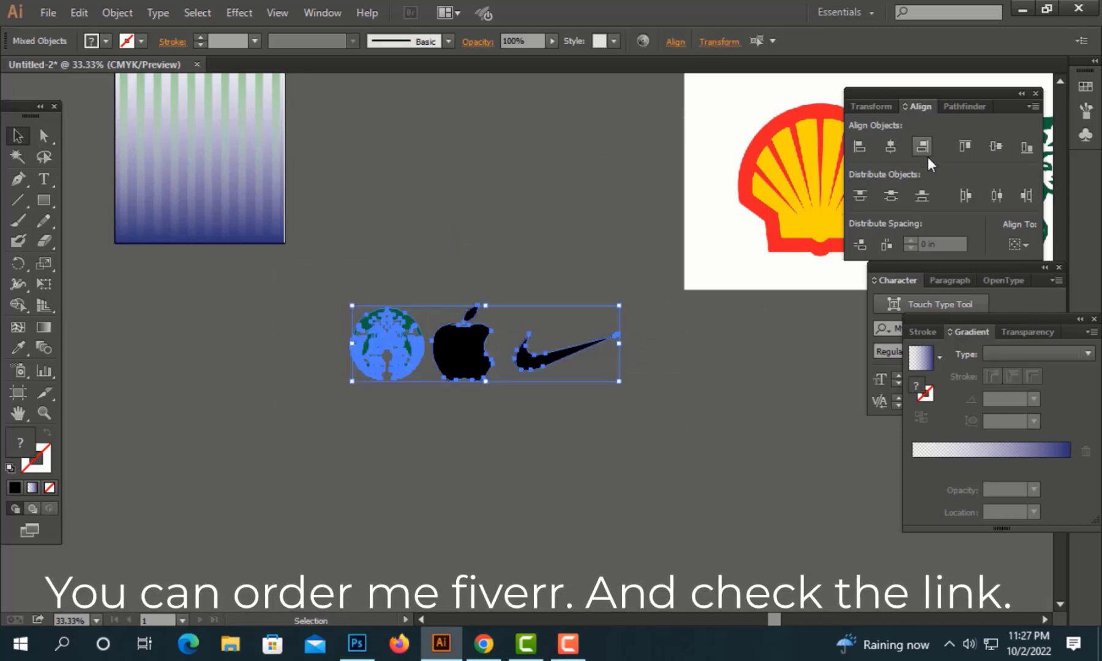
click(996, 147)
drag(348, 304, 623, 436)
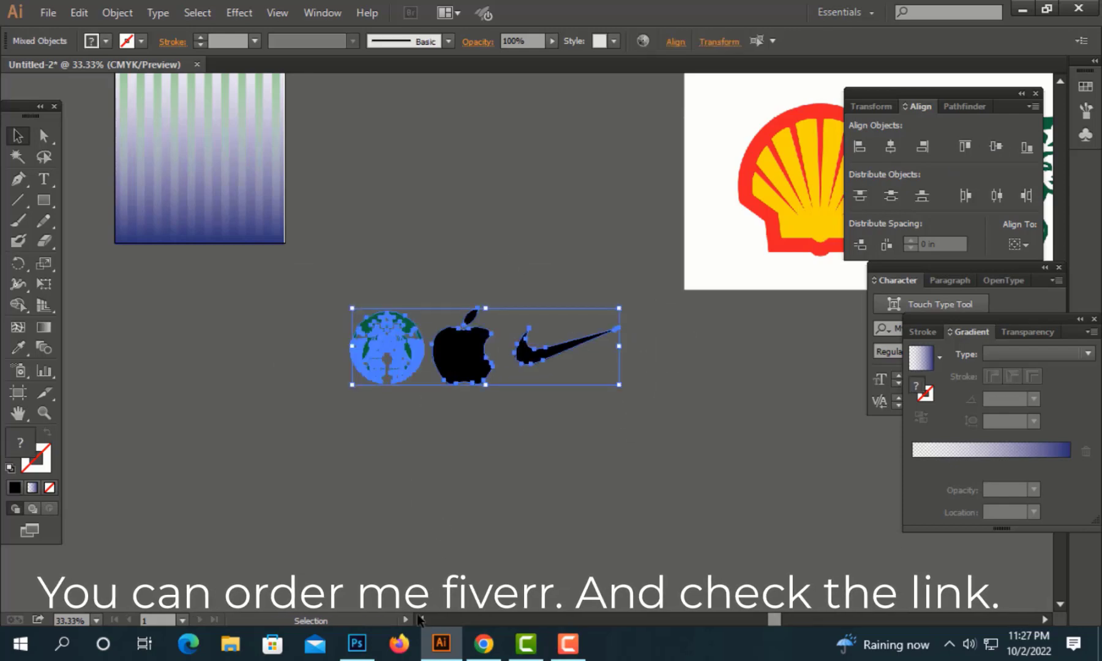
click(357, 643)
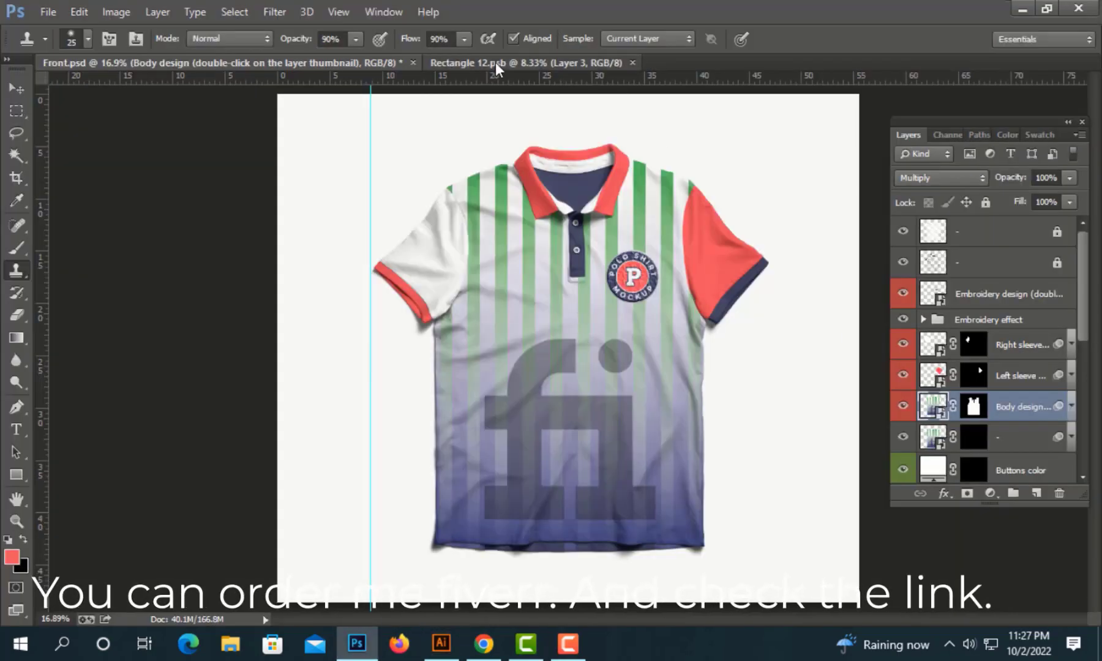
- Paste the logos into Rectangle 12.psb, shrink them toward the top left, and save
click(495, 62)
key(ctrl+v)
click(619, 211)
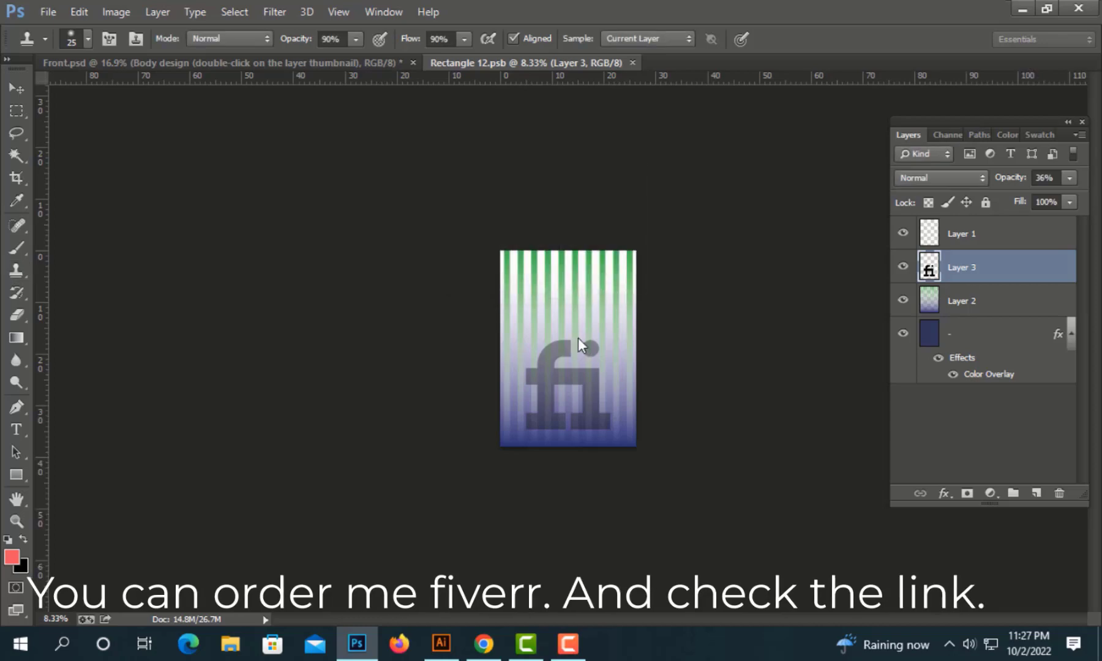
key(ctrl+plus)
key(ctrl+plus)
key(ctrl+plus)
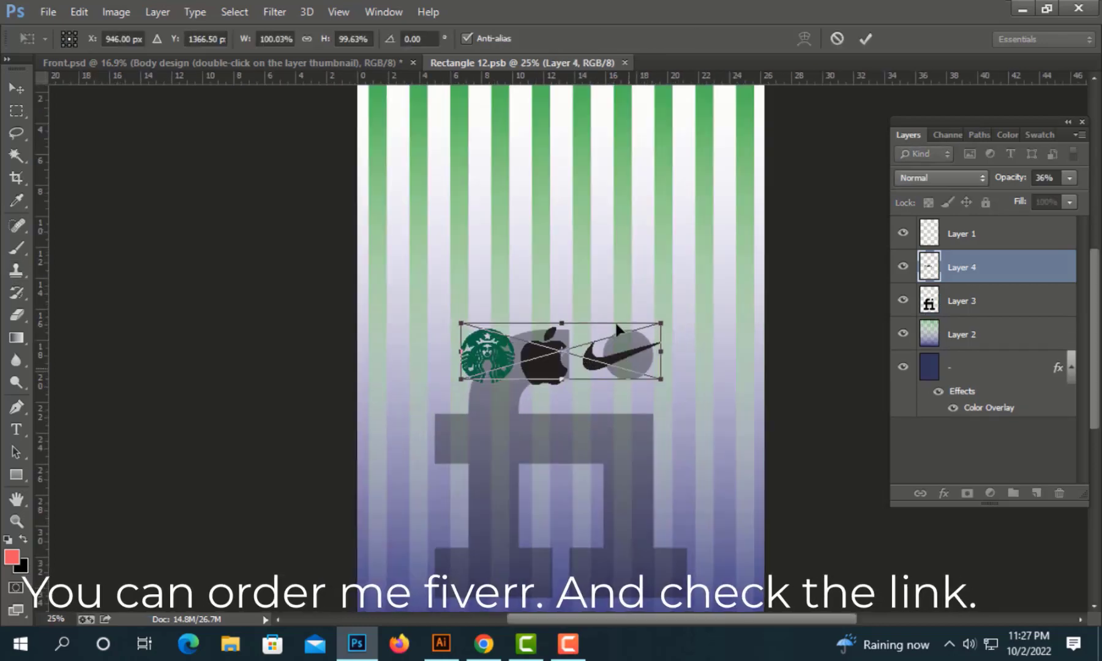
drag(615, 321, 532, 130)
drag(599, 349, 660, 526)
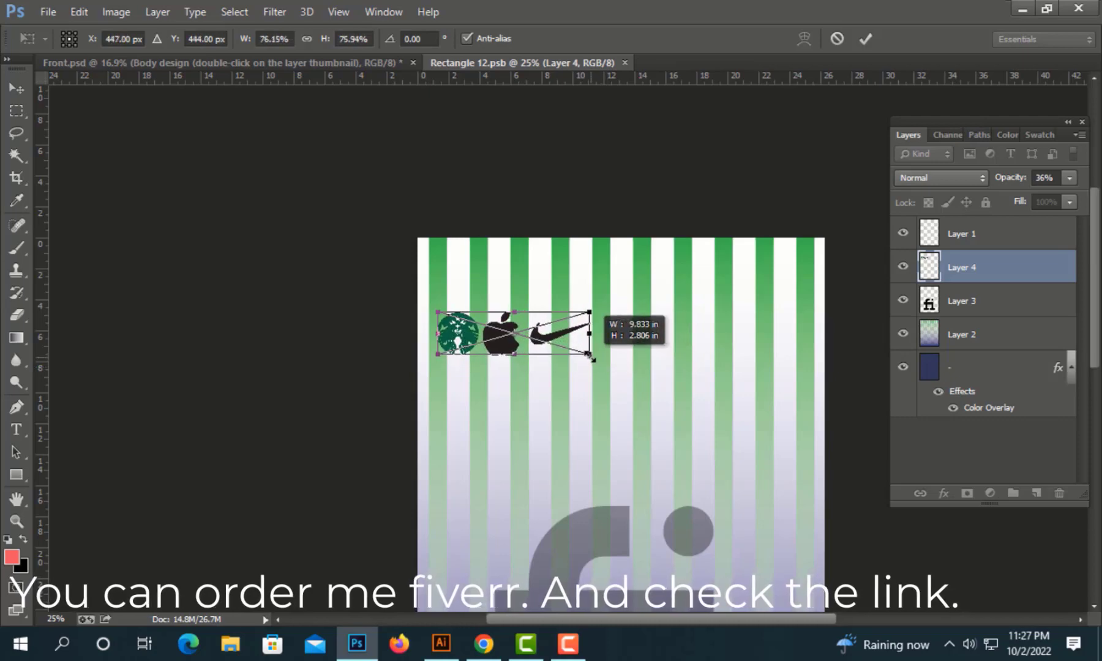
drag(631, 361, 593, 358)
key(Return)
key(ctrl+s)
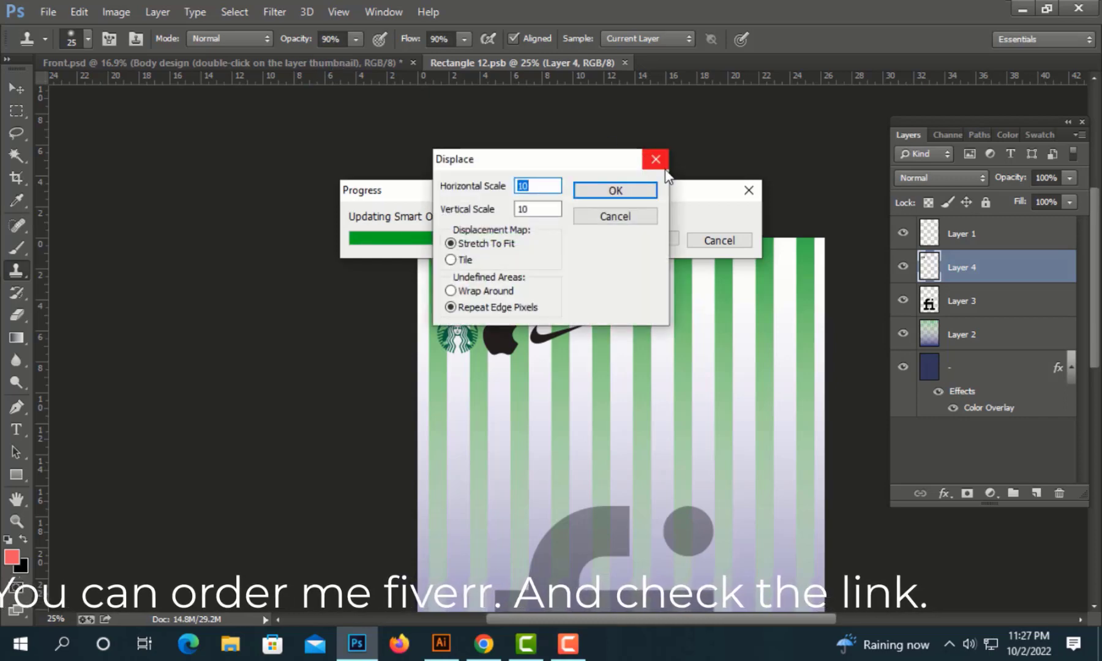
- Nudge the logos down and right onto the upper-left chest and save again
click(664, 169)
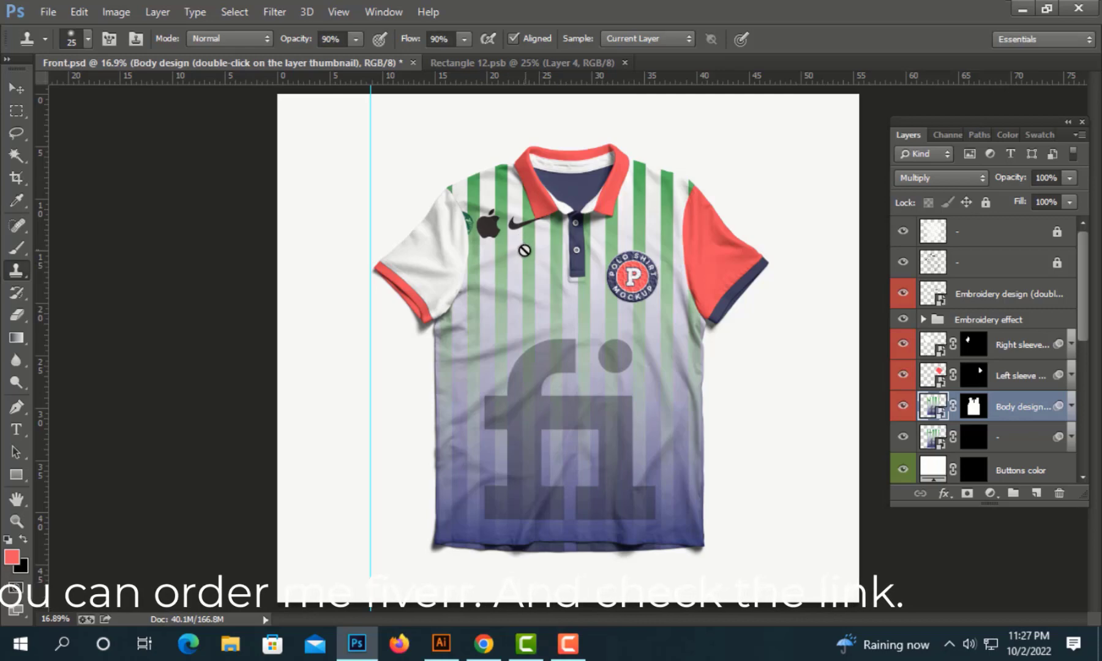
click(525, 63)
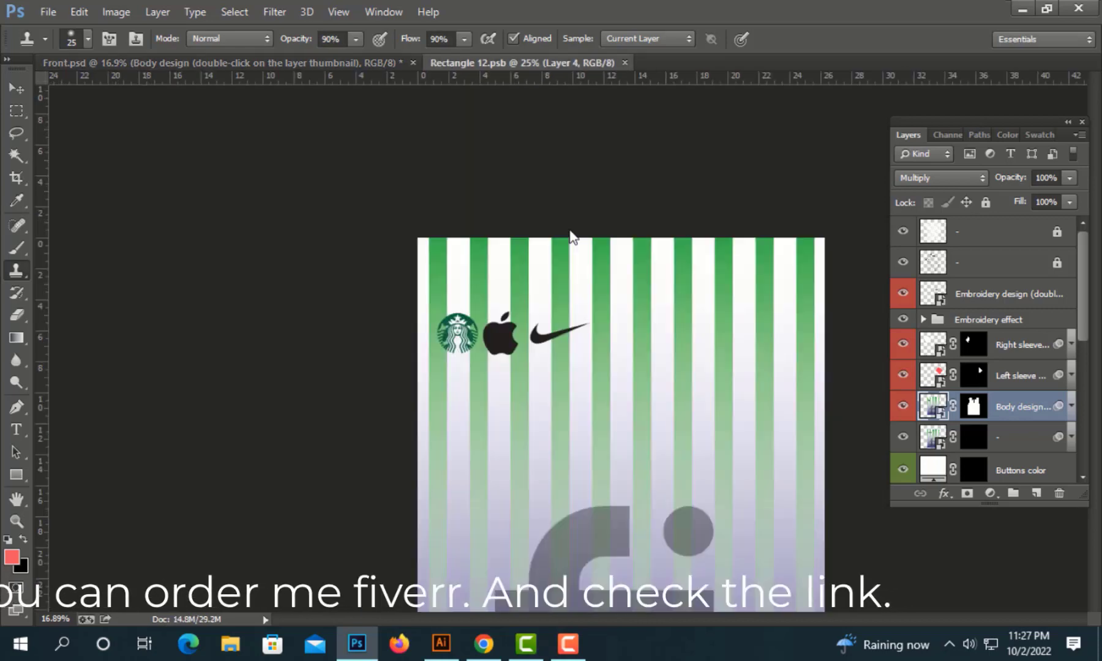
key(ctrl+t)
drag(504, 343, 530, 387)
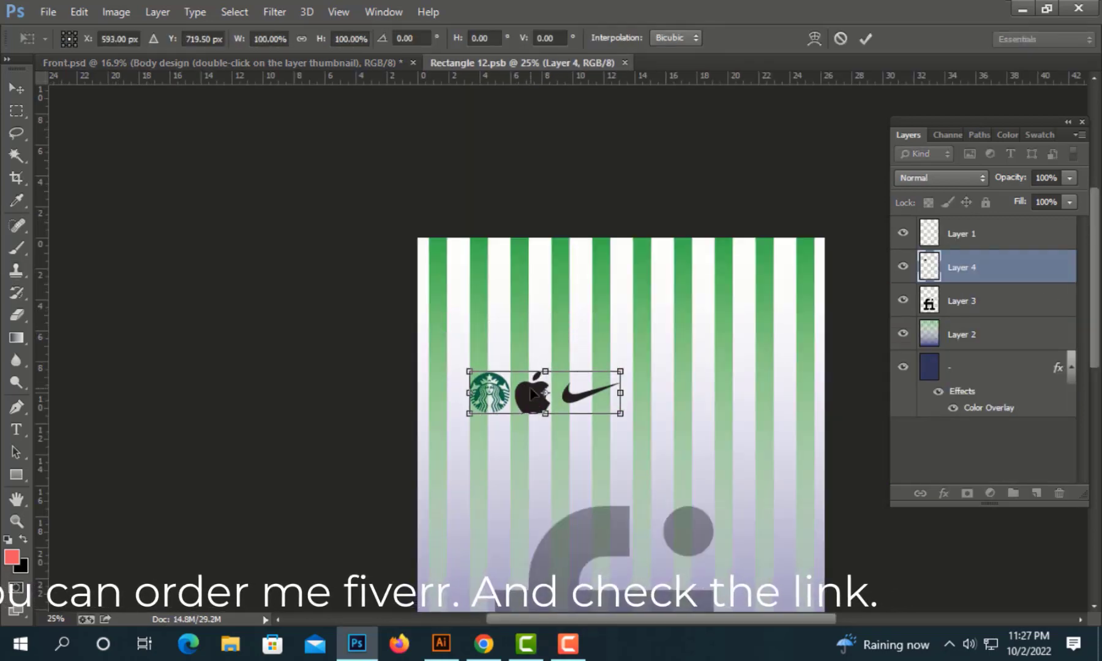
key(s)
key(ctrl+alt+f)
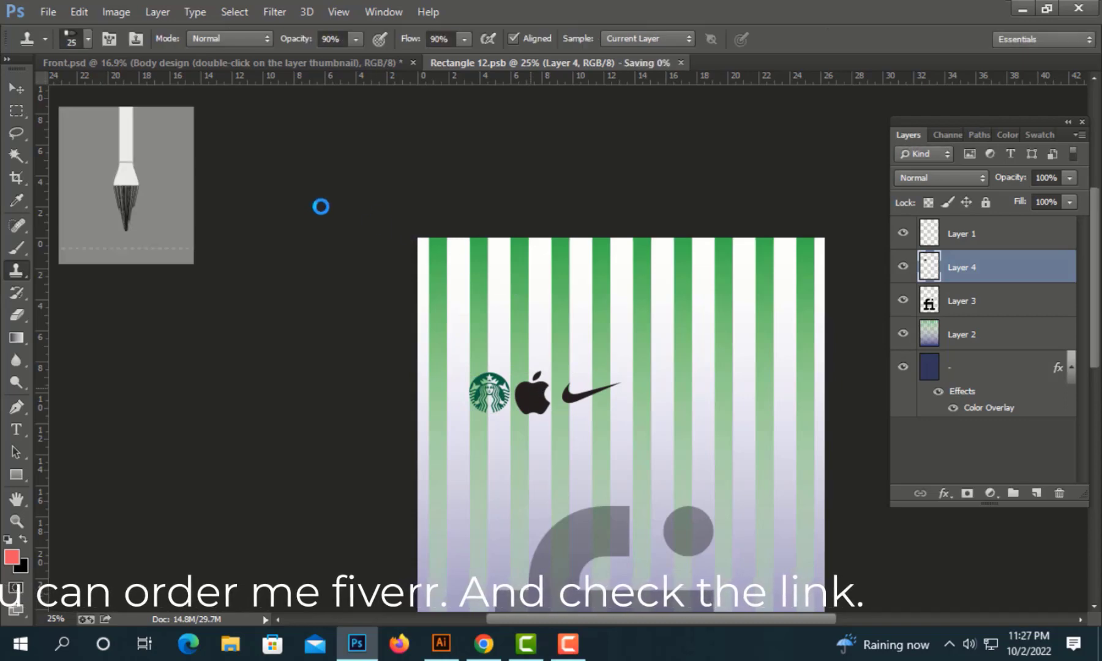
click(643, 190)
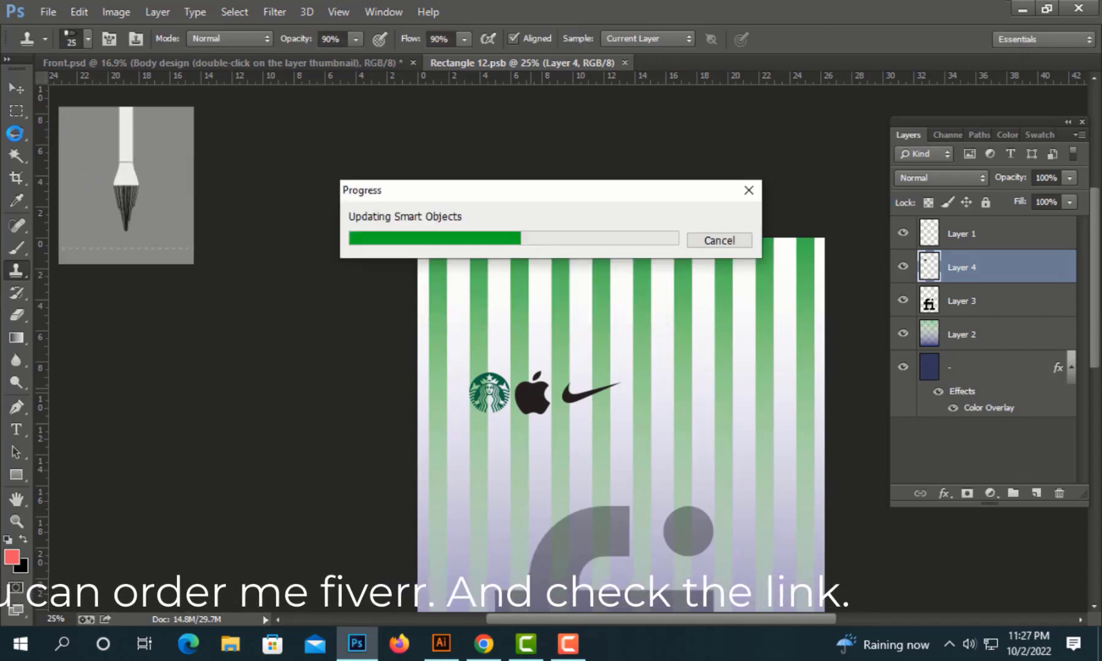
click(637, 191)
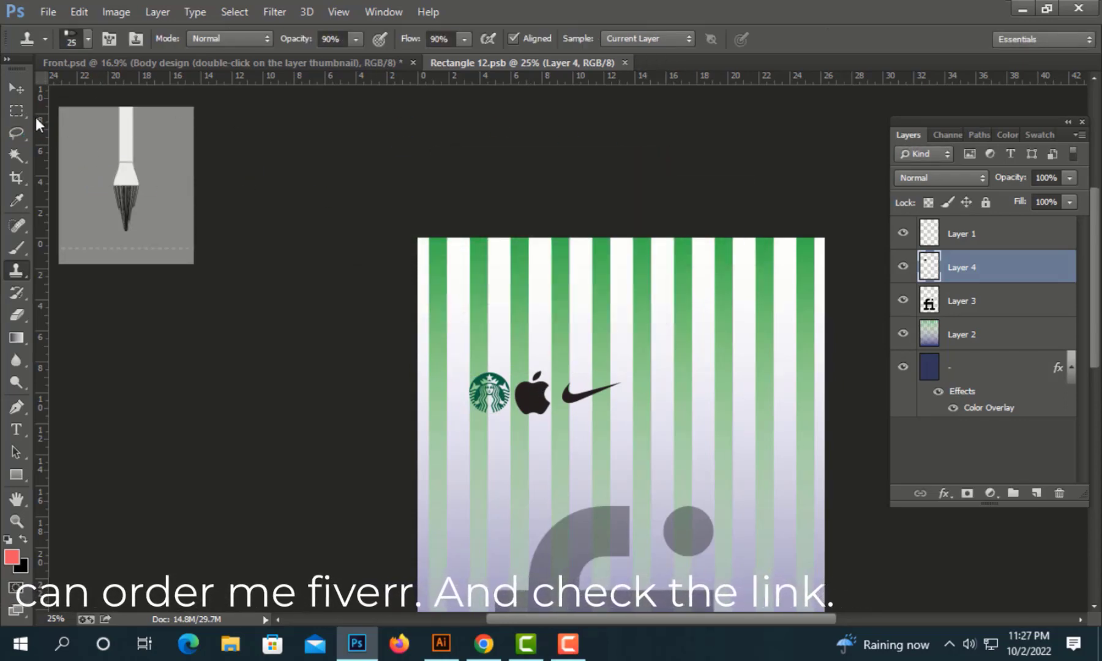
- Zoom in on the polo mockup's chest logos to inspect them, then zoom back out
key(m)
click(322, 64)
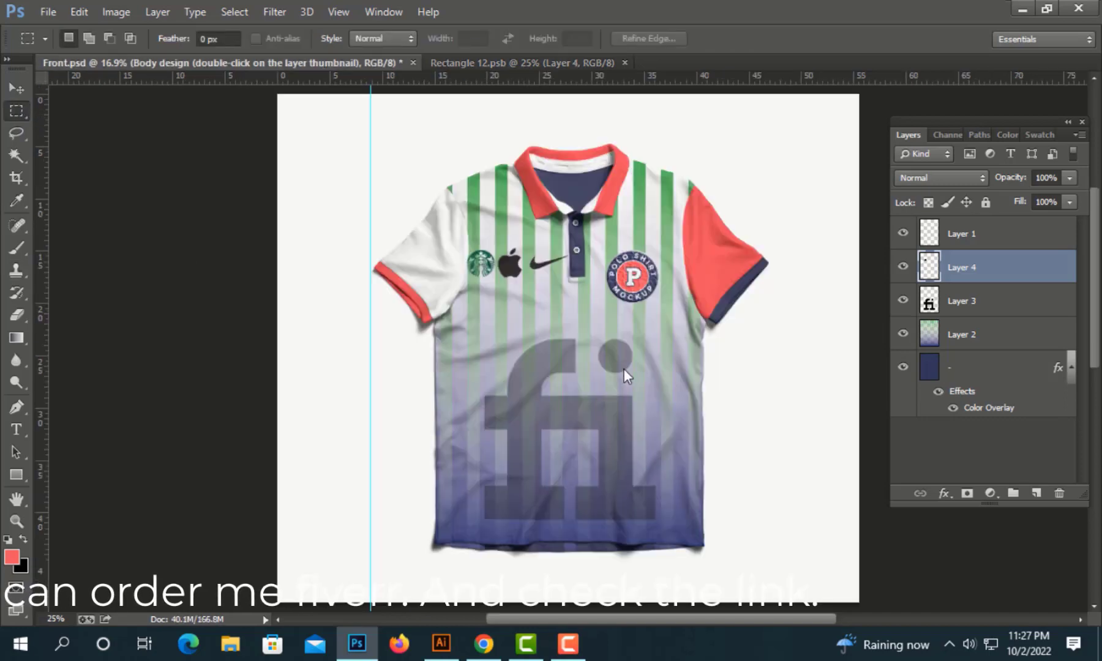
ctrl+click(548, 311)
ctrl+click(531, 289)
ctrl+click(521, 264)
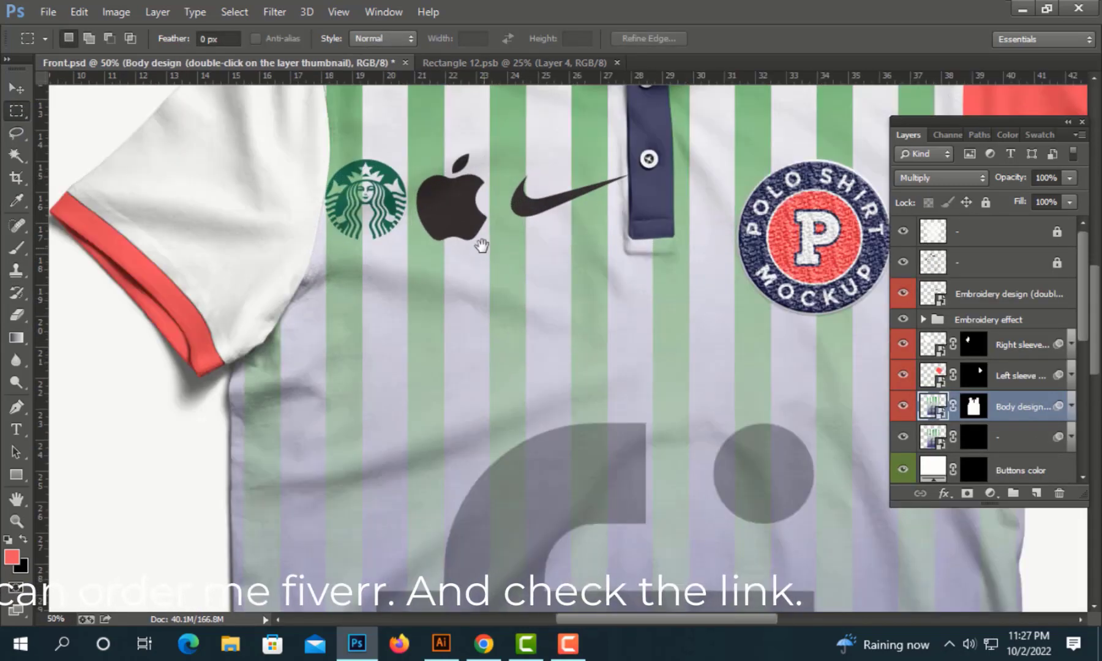
drag(475, 232, 477, 250)
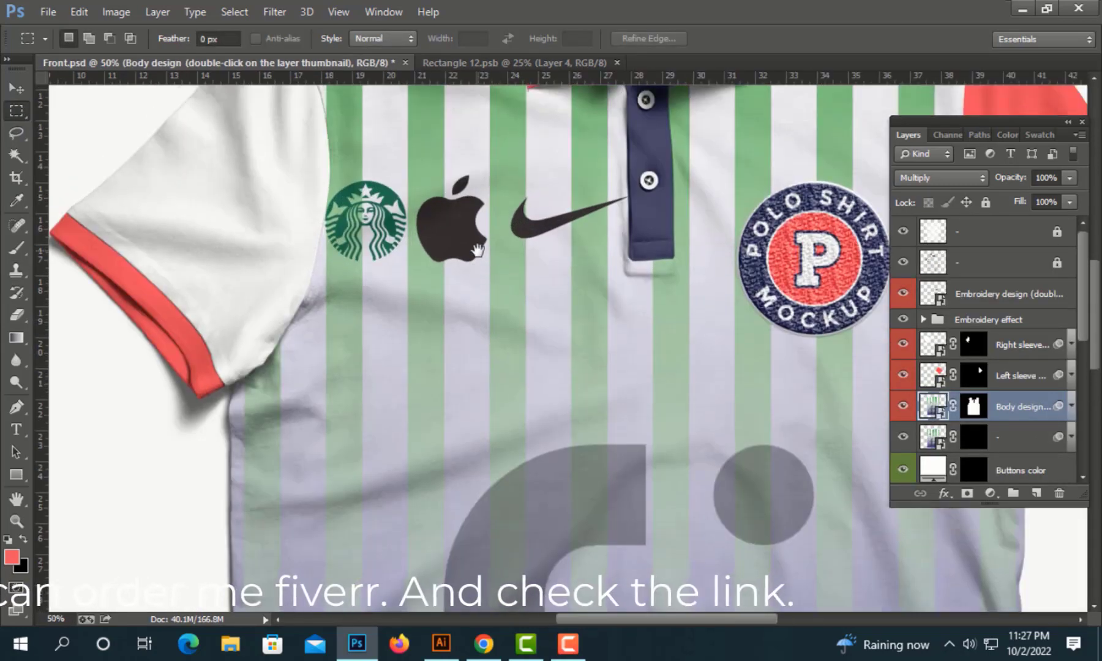
alt+click(583, 299)
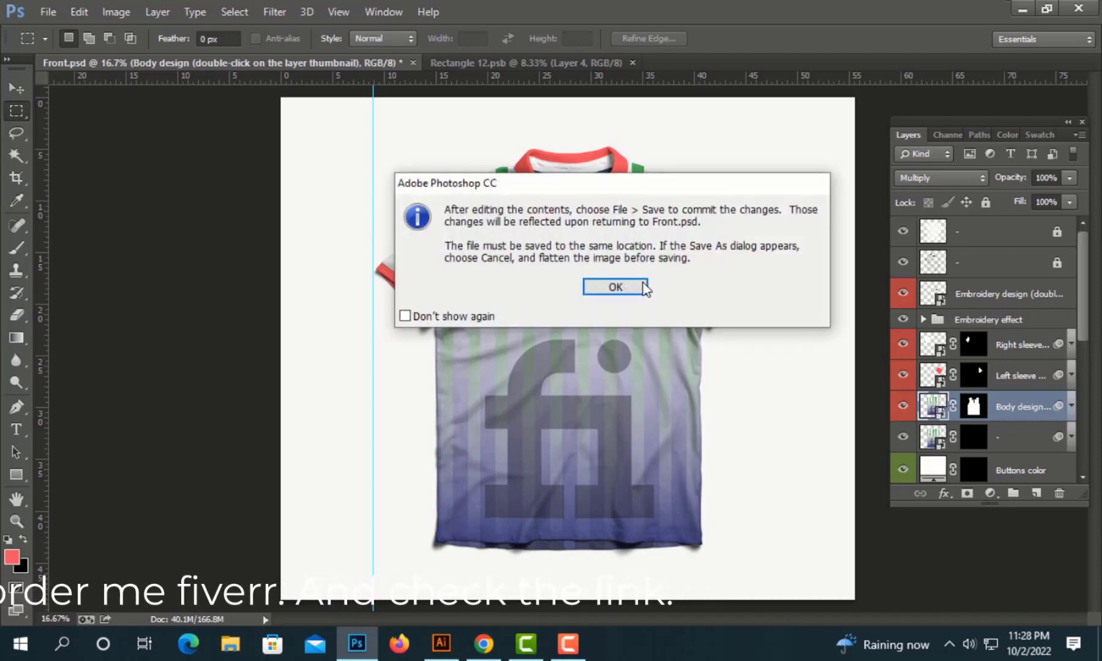
- Close Rectangle 12.psb and open the Embroidery design smart object as Group 21.psb
click(644, 287)
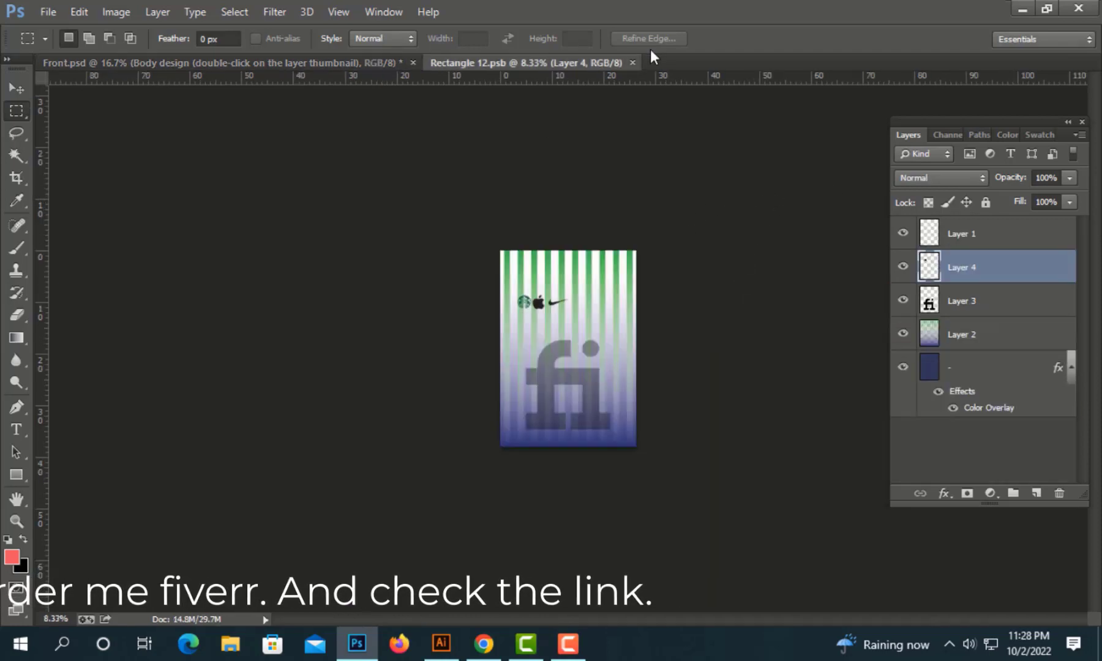
click(633, 62)
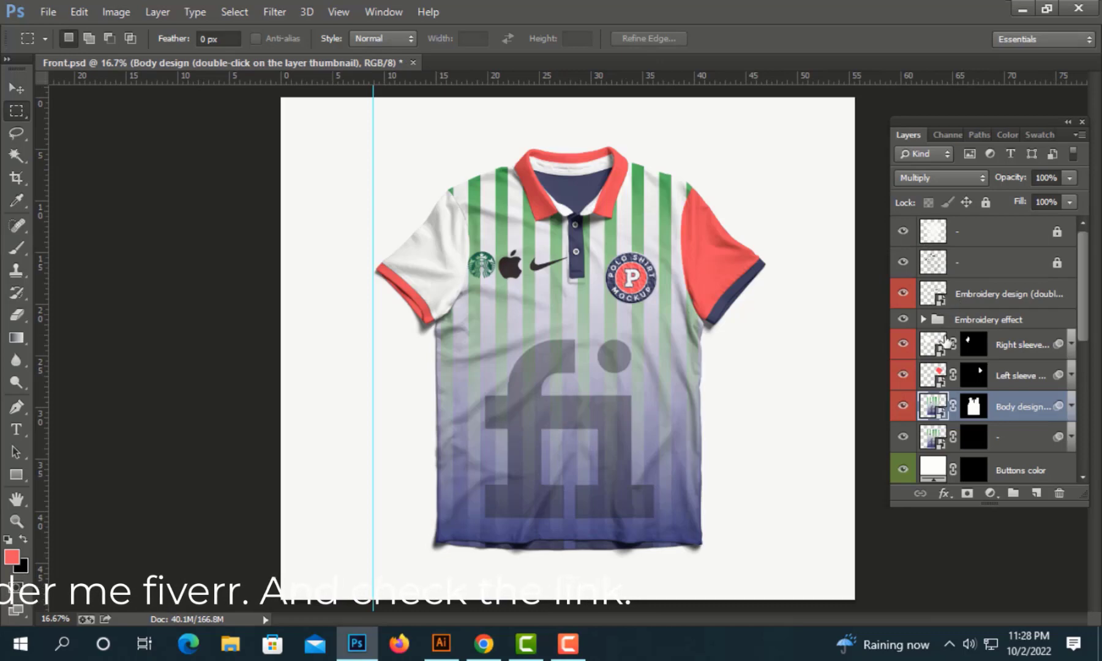
double_click(934, 294)
click(611, 286)
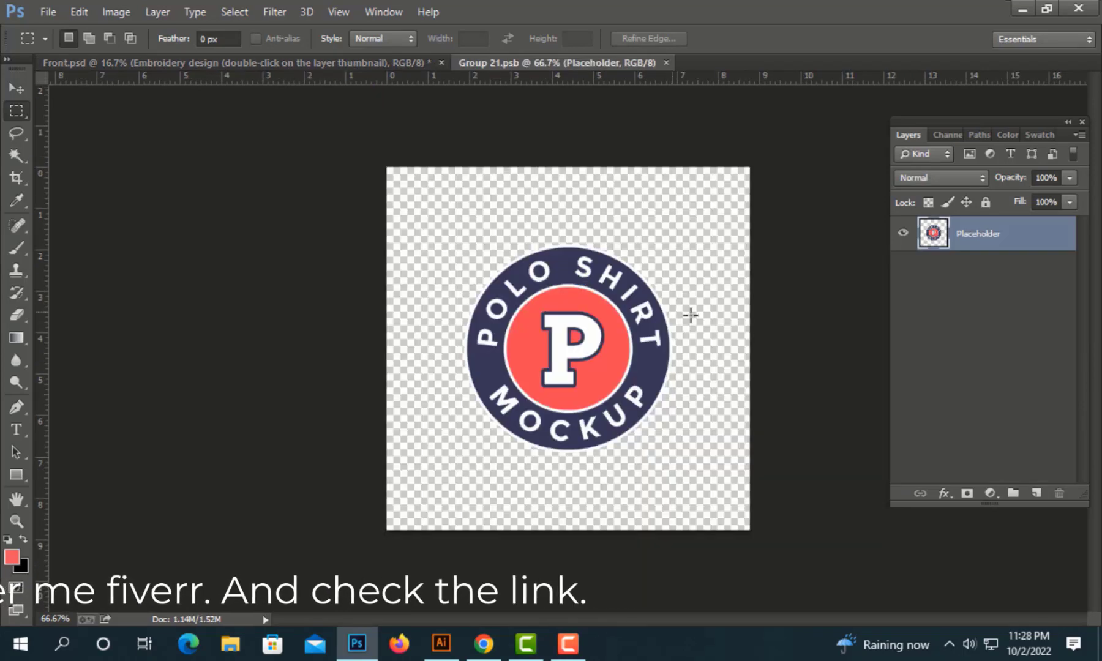
- Hide the Polo Shirt Mockup placeholder and place unnamed-removebg-preview from Public Working > technology2019 pro
click(901, 235)
click(48, 12)
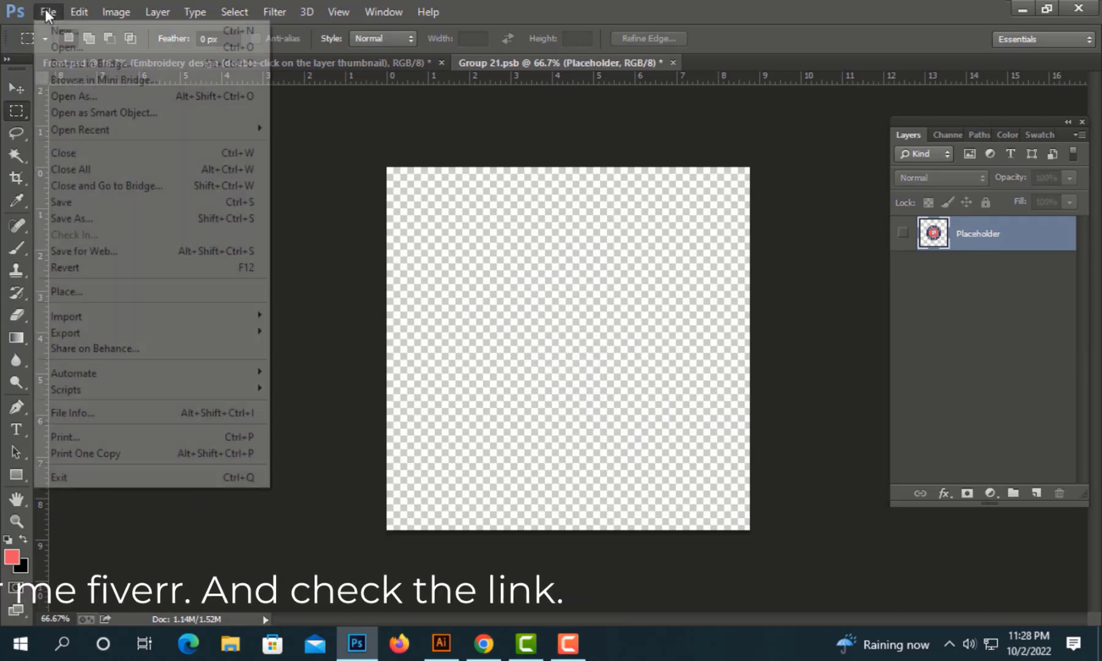
click(74, 291)
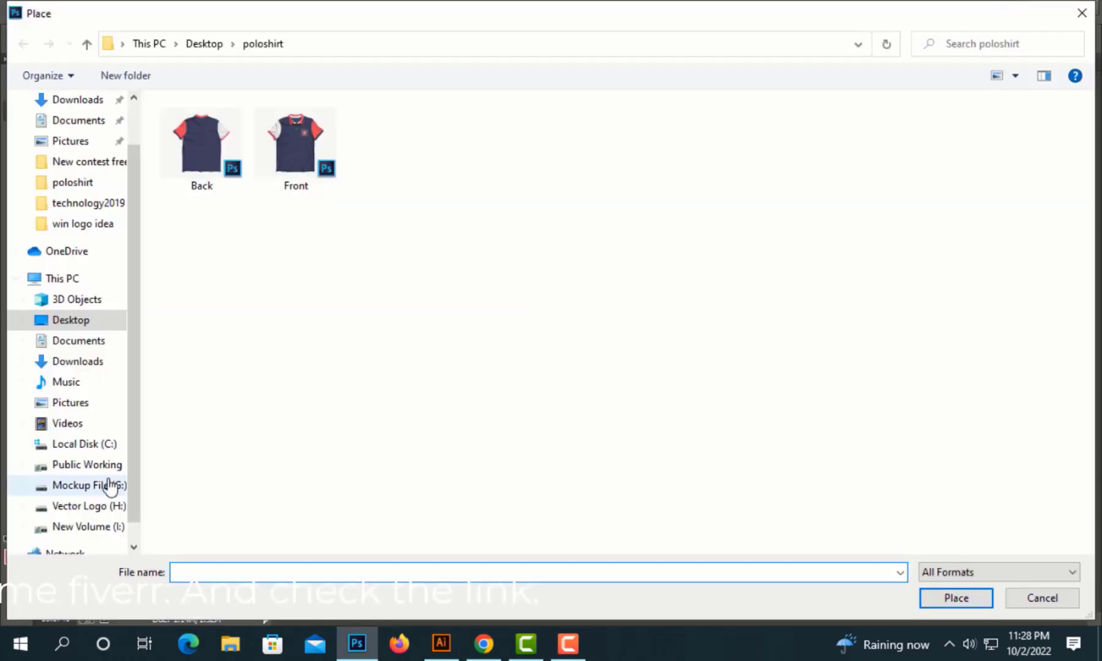
click(98, 507)
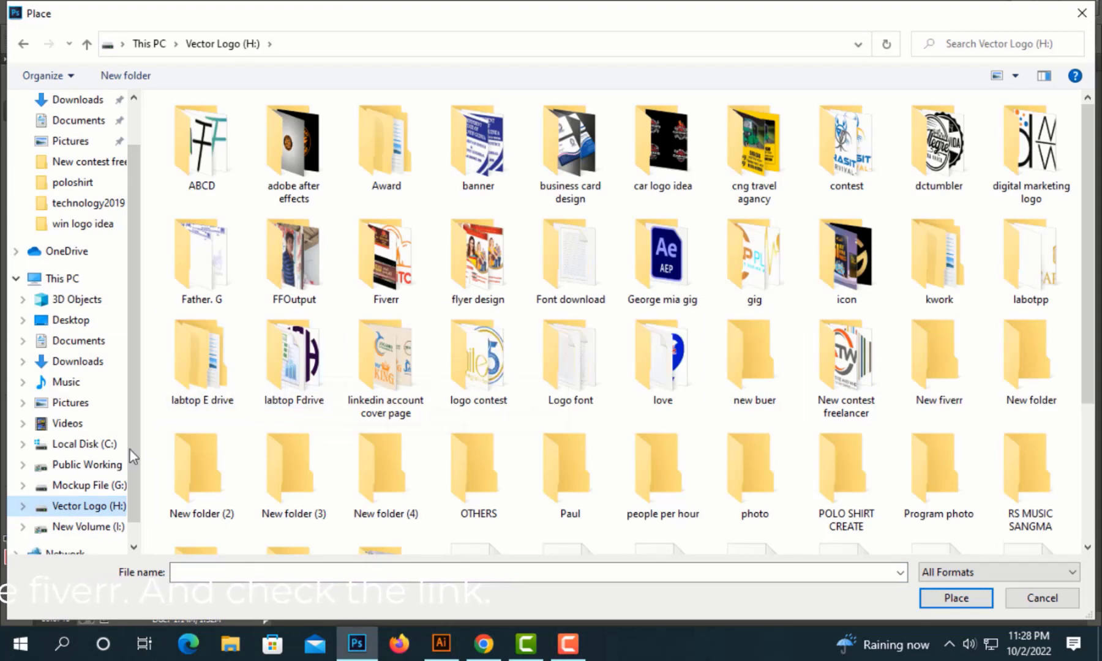
scroll(668, 383, down, 3)
scroll(480, 362, up, 3)
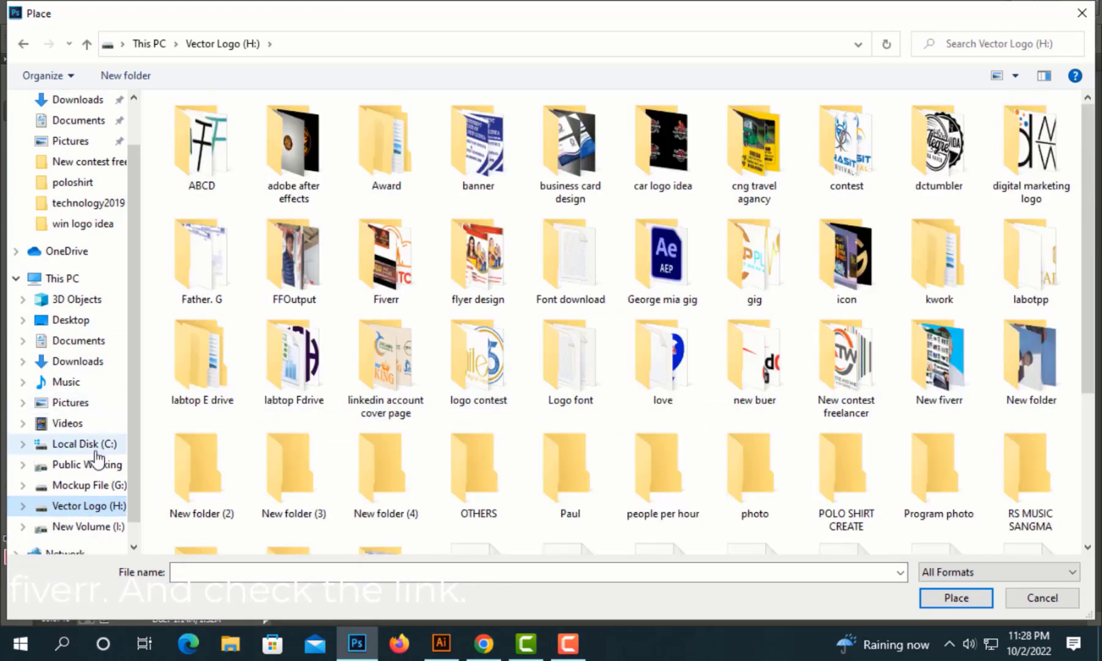
click(86, 465)
scroll(527, 318, down, 10)
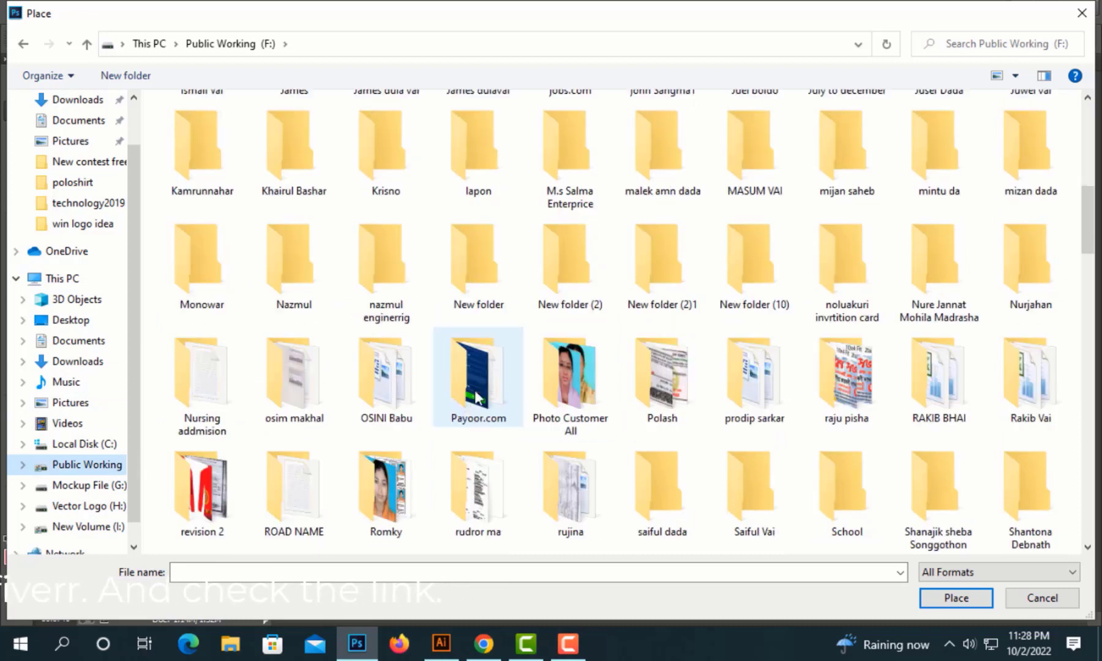
scroll(471, 275, down, 10)
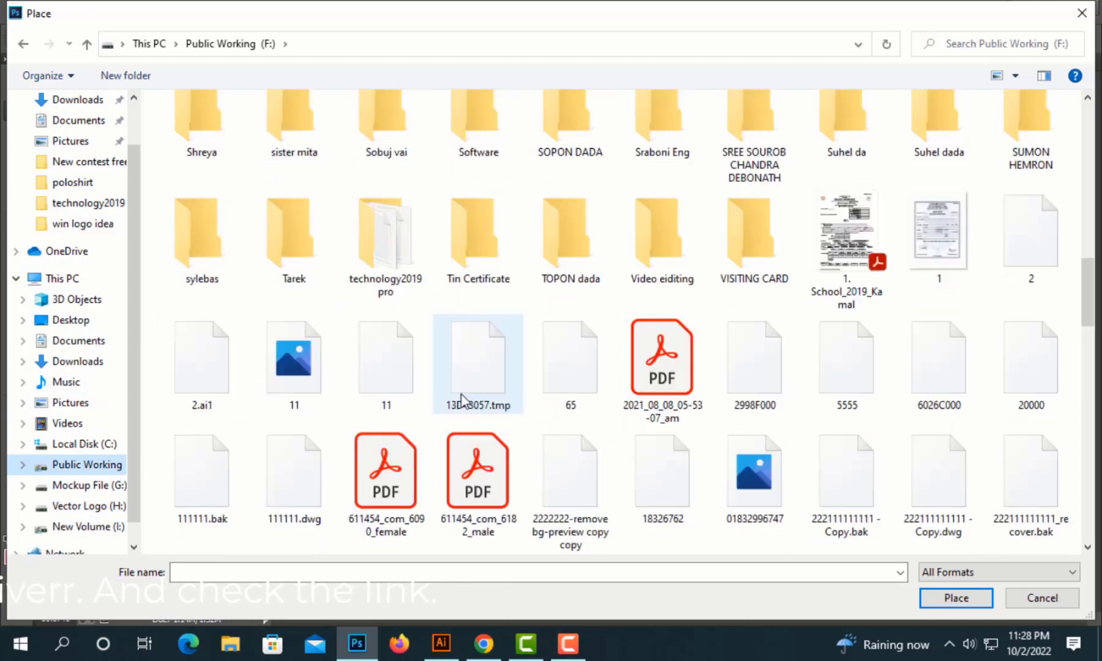
click(660, 242)
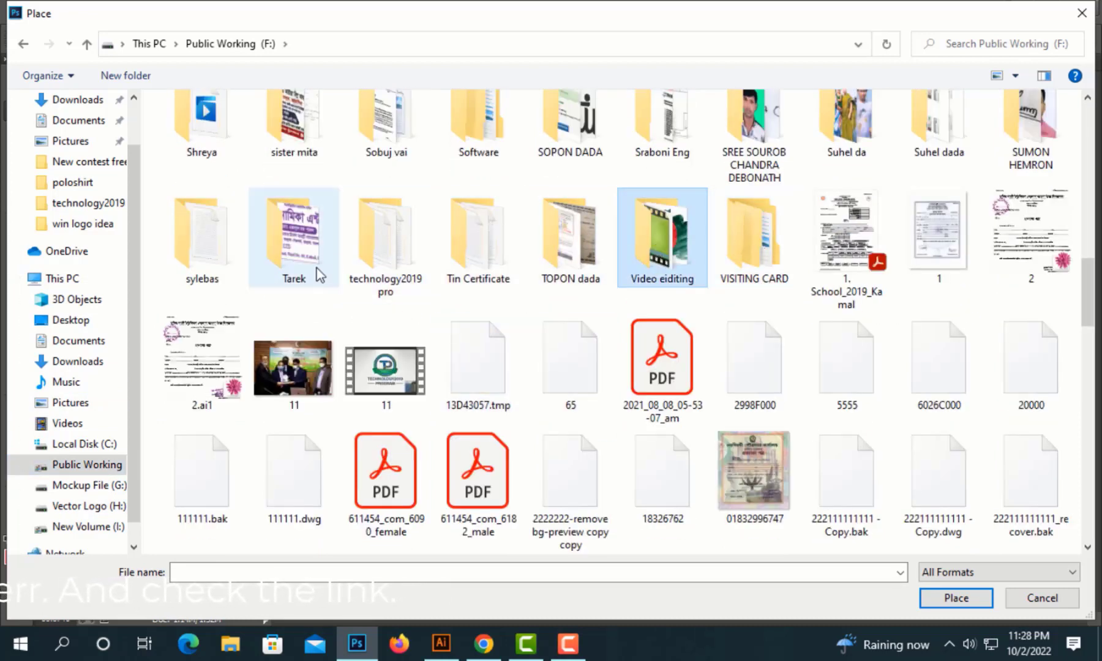
double_click(383, 239)
double_click(863, 156)
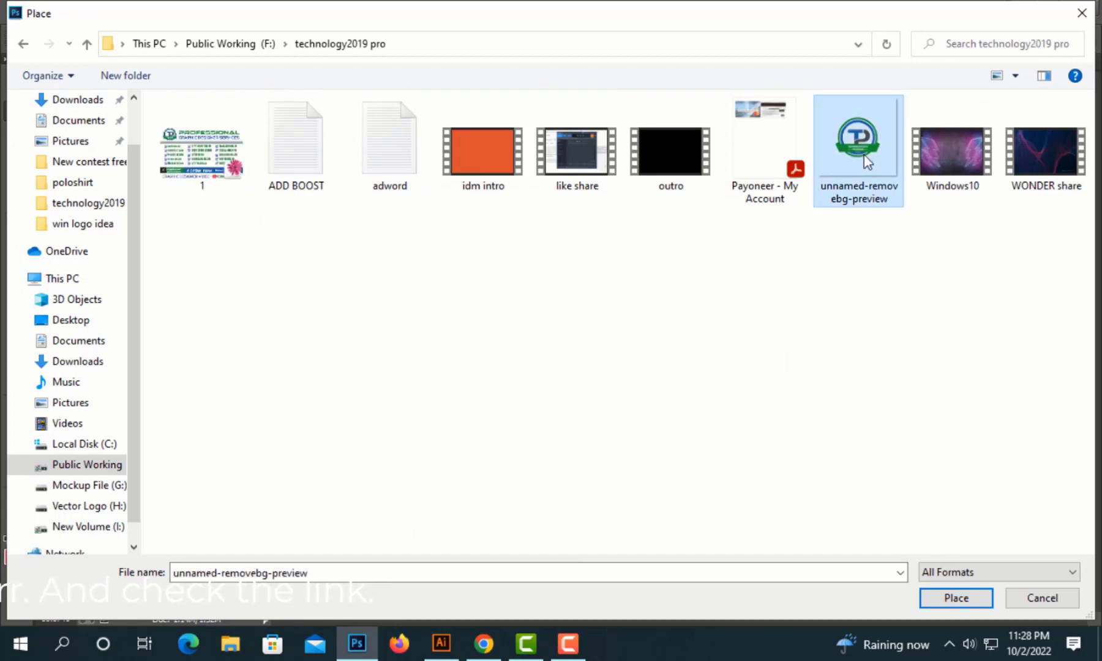
- Commit and save the placed badge, check it on the shirt, then reopen Group 21.psb
key(Return)
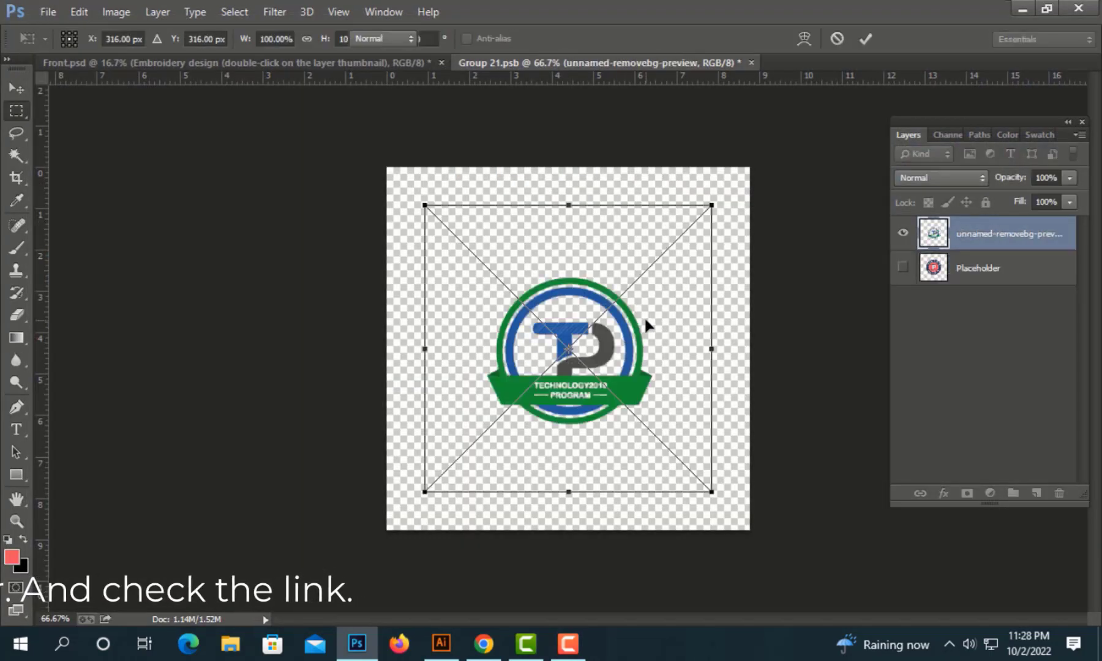
key(ctrl+s)
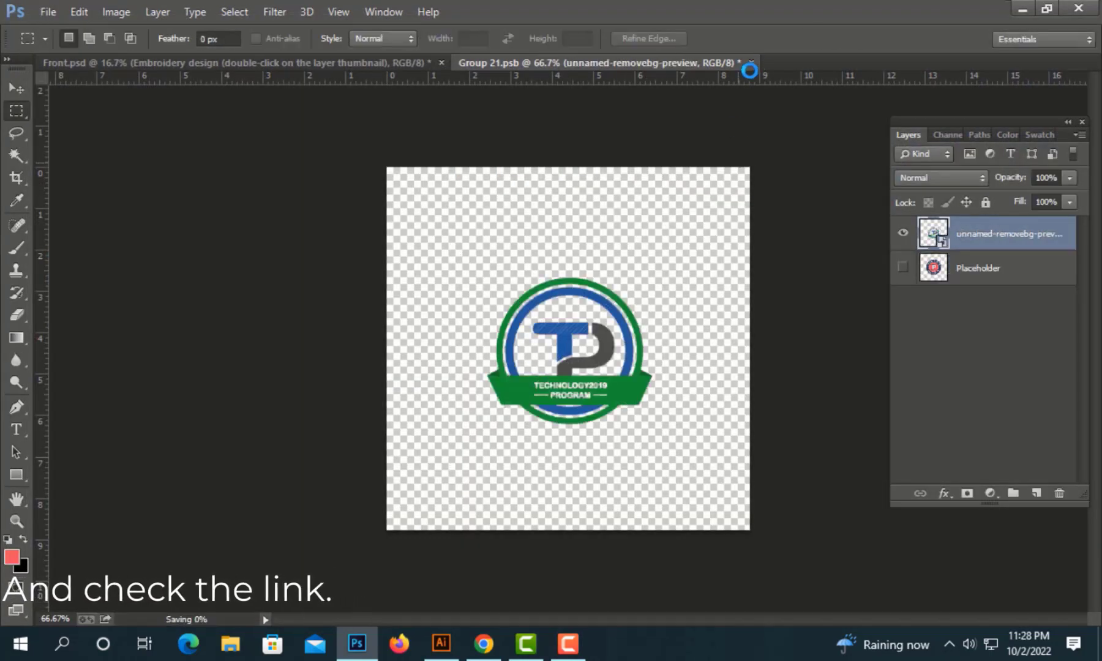
key(ctrl+w)
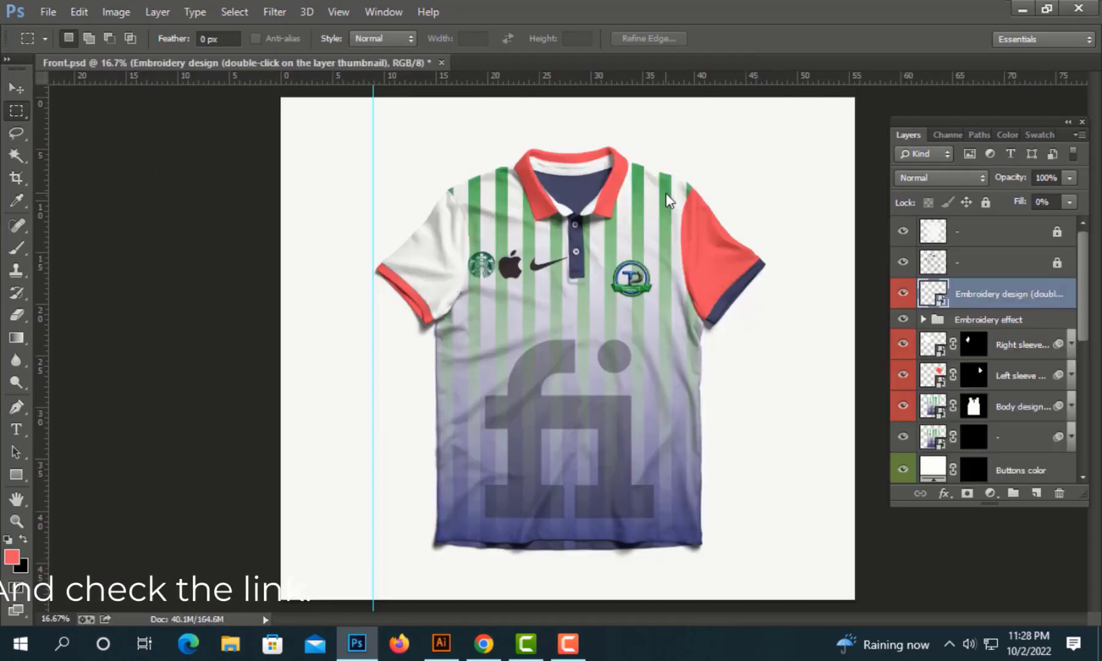
click(626, 298)
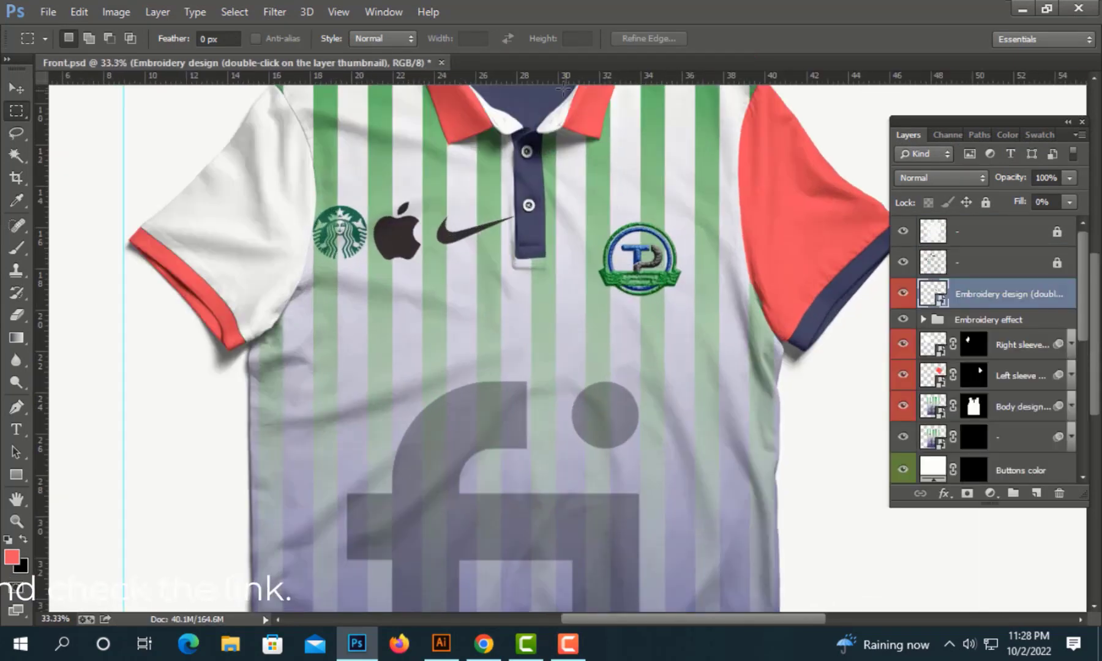
double_click(944, 298)
click(619, 285)
- Enlarge the badge to about 175.8%, move it up about 86 px, and save
key(ctrl+t)
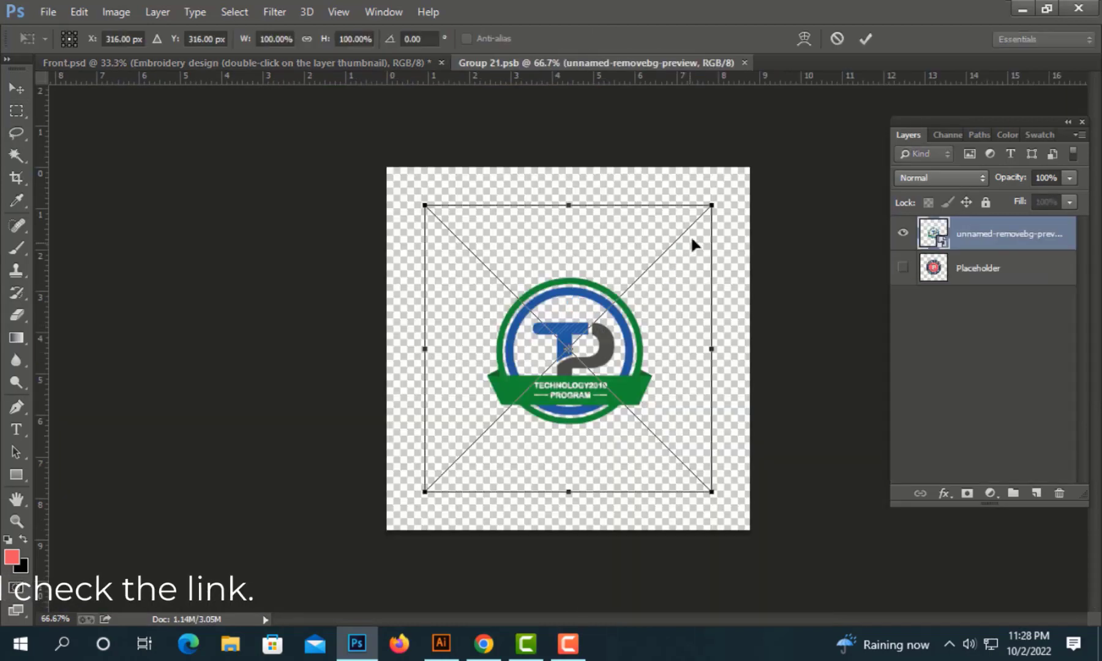
drag(712, 205, 821, 92)
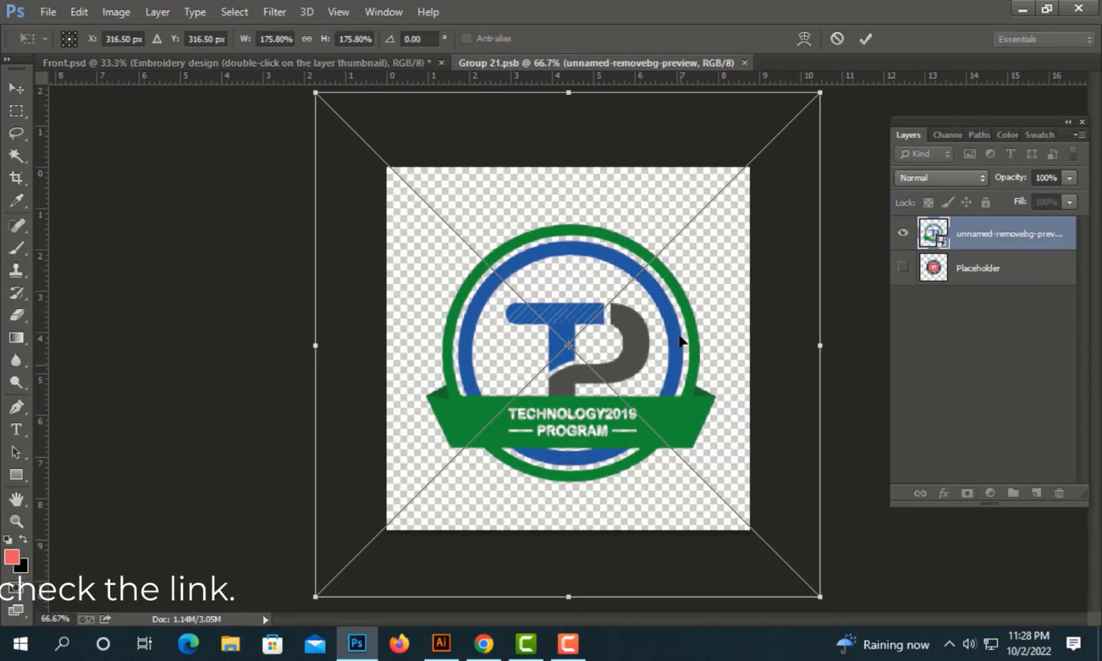
drag(682, 341, 679, 288)
key(Return)
key(ctrl+s)
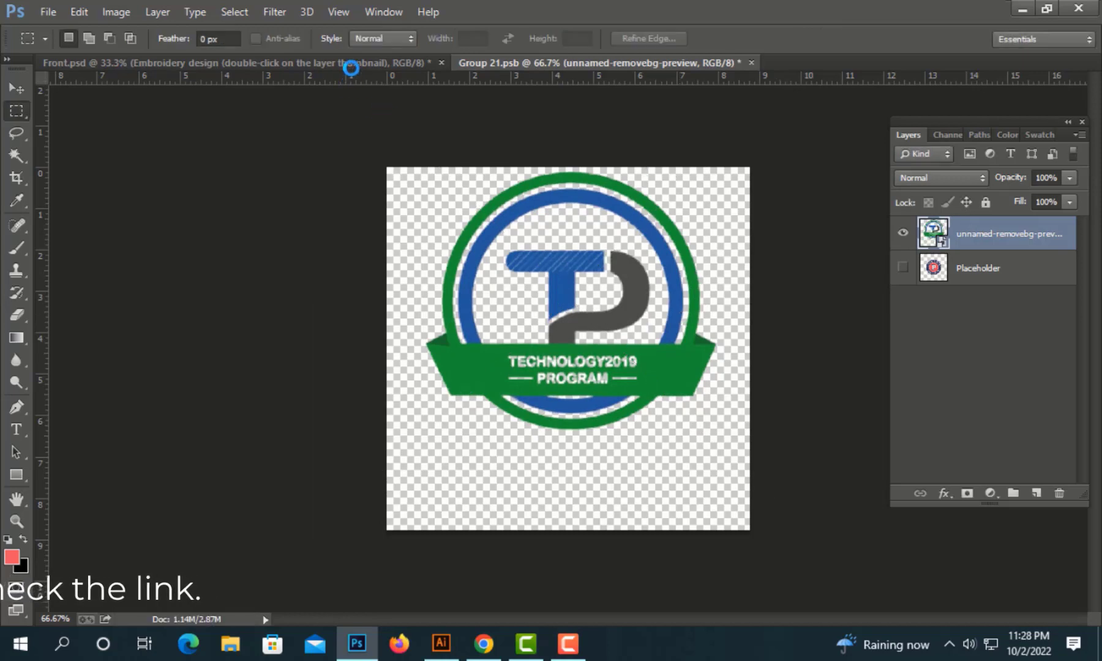
- Check the shirt, then scale the badge down to 135% and save Group 21.psb
click(351, 63)
key(ctrl+0)
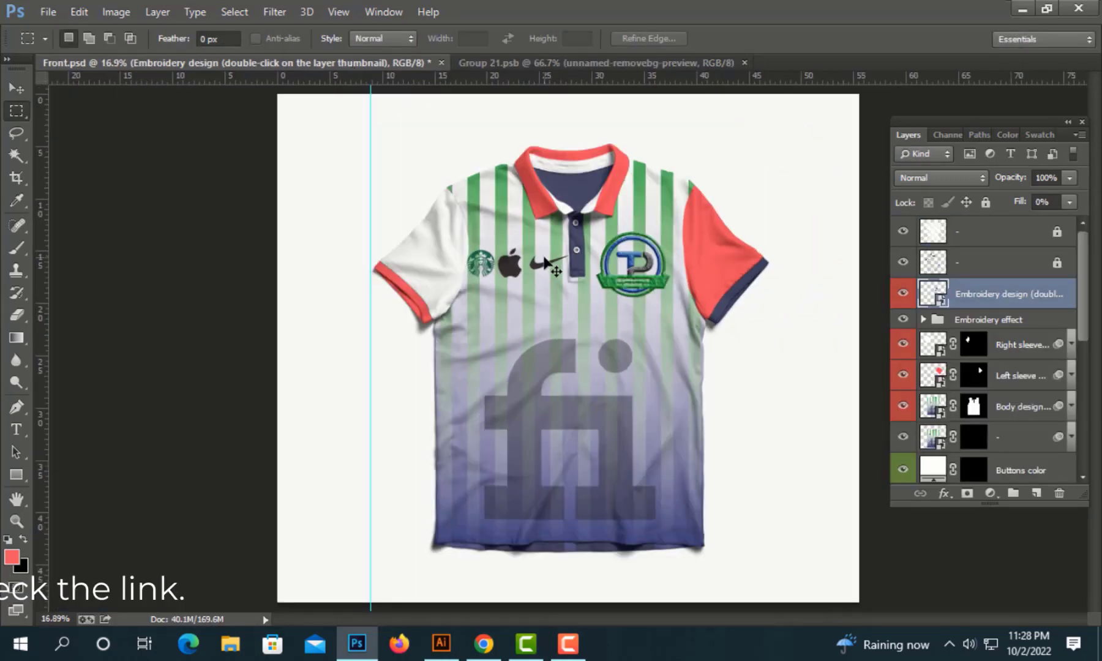
click(627, 63)
key(ctrl+t)
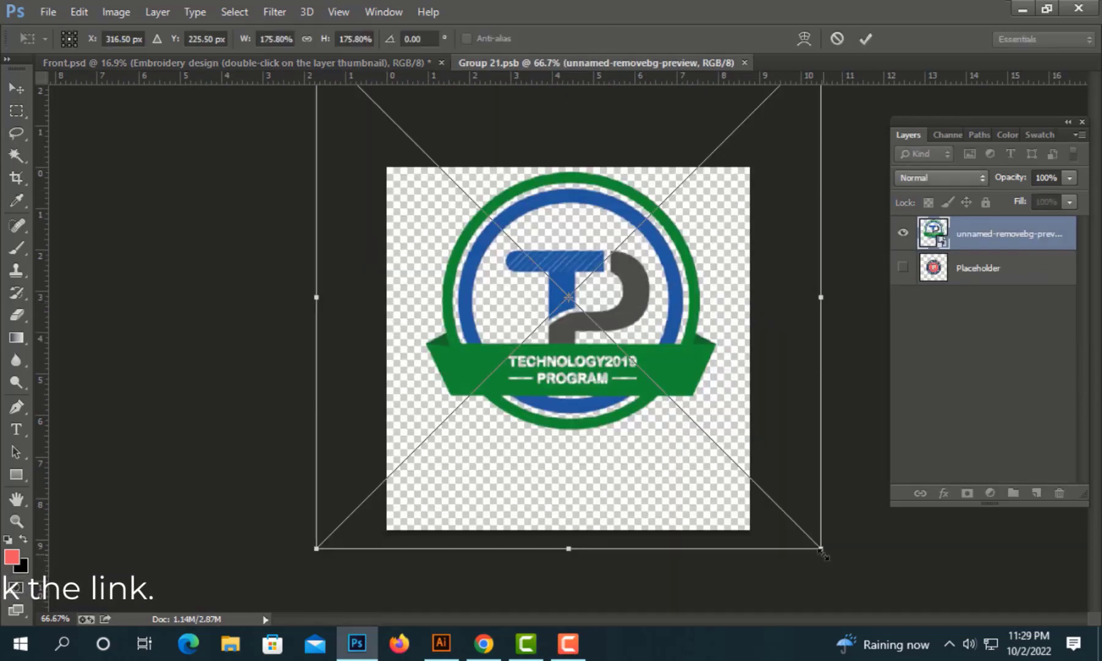
drag(824, 554, 754, 504)
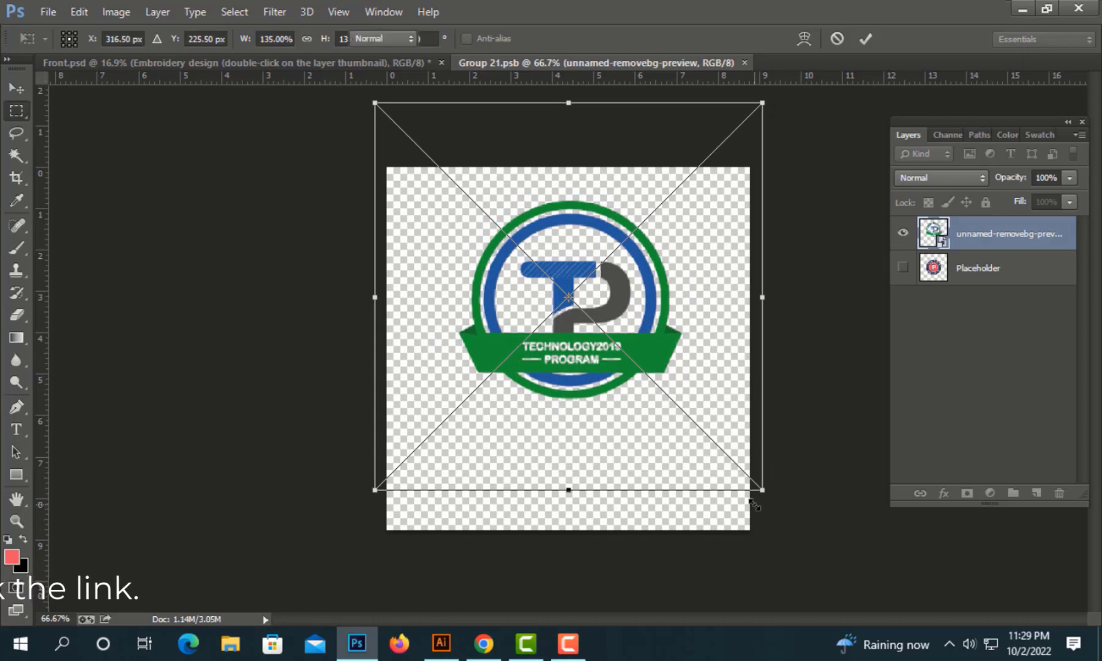
key(Return)
key(ctrl+s)
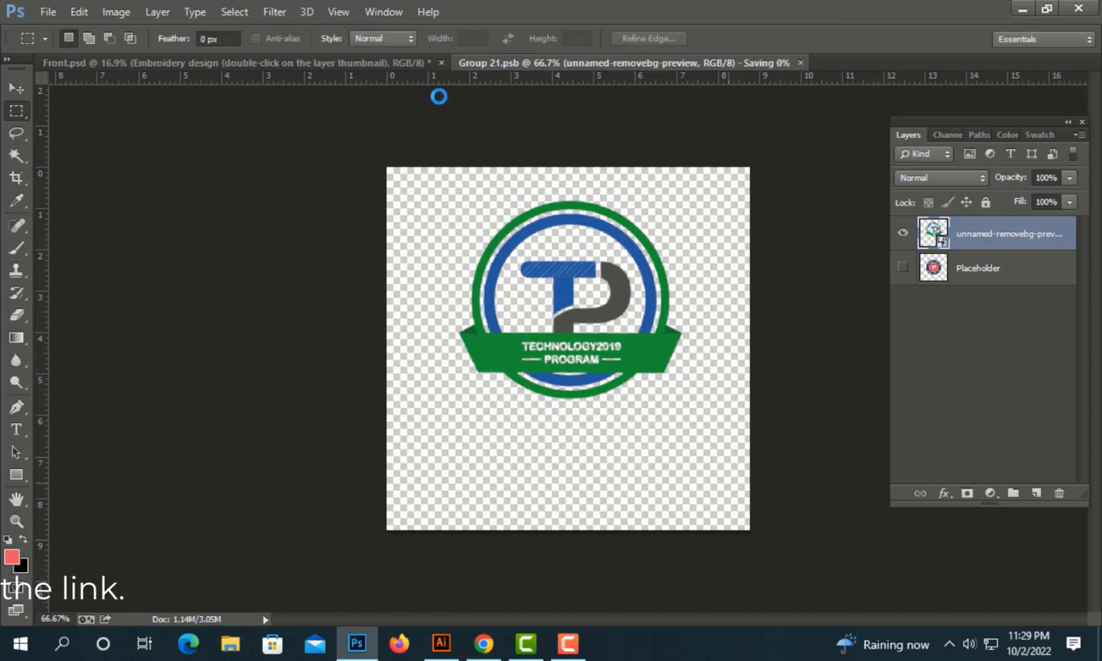
- Zoom into the embroidered Technology2019 badge on Front.psd's chest to inspect it
click(389, 64)
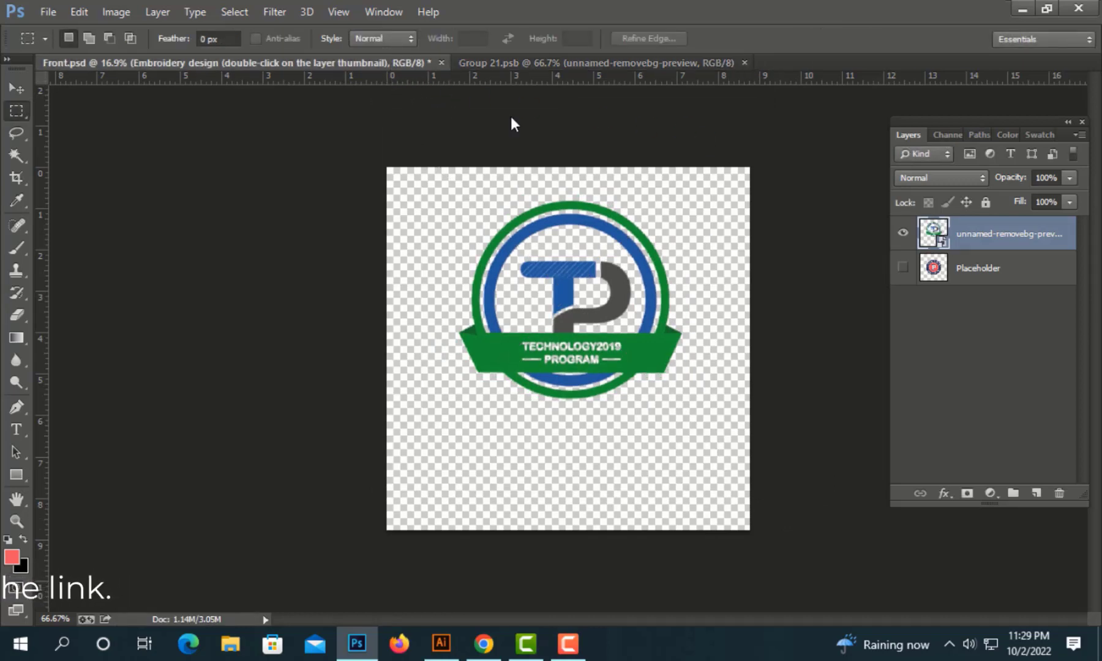
click(636, 294)
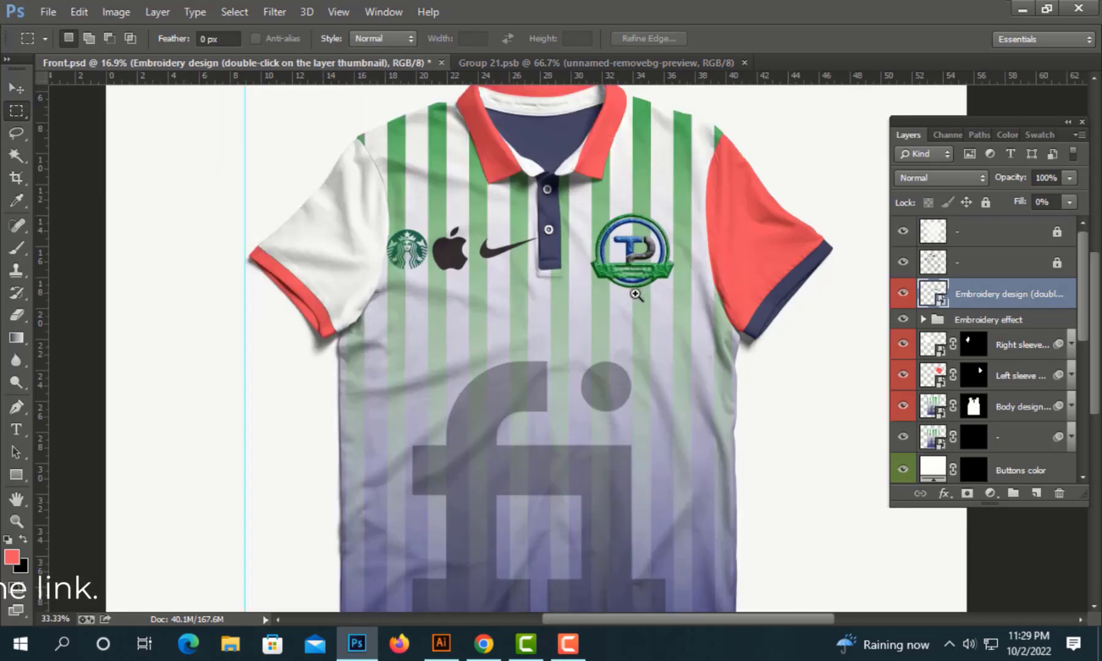
click(637, 263)
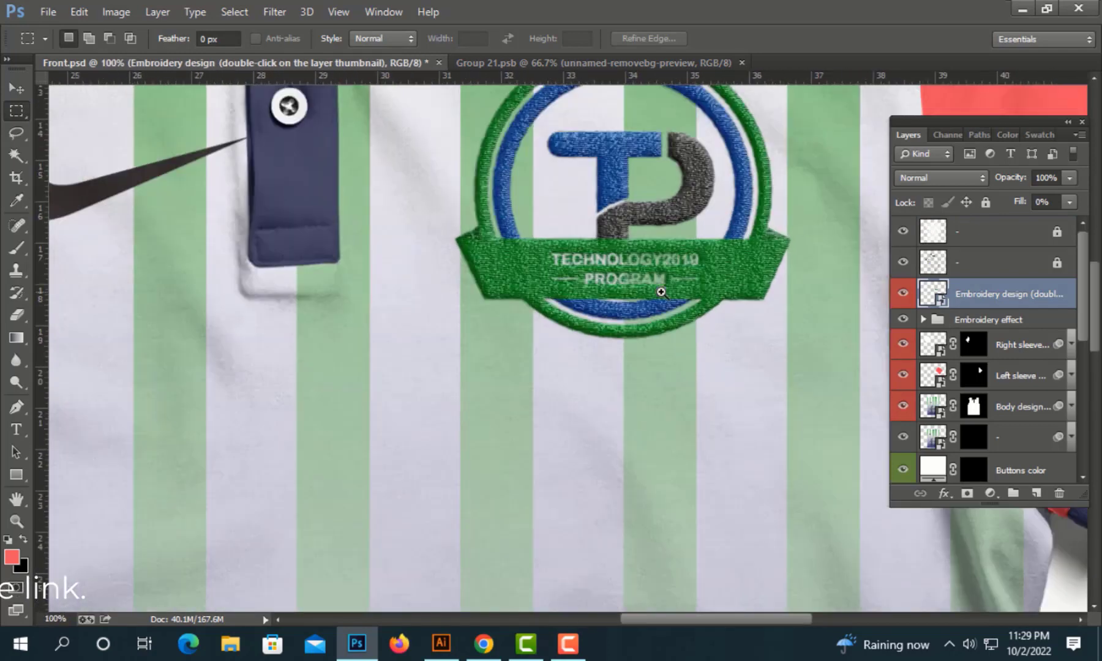
click(633, 343)
drag(632, 359, 543, 506)
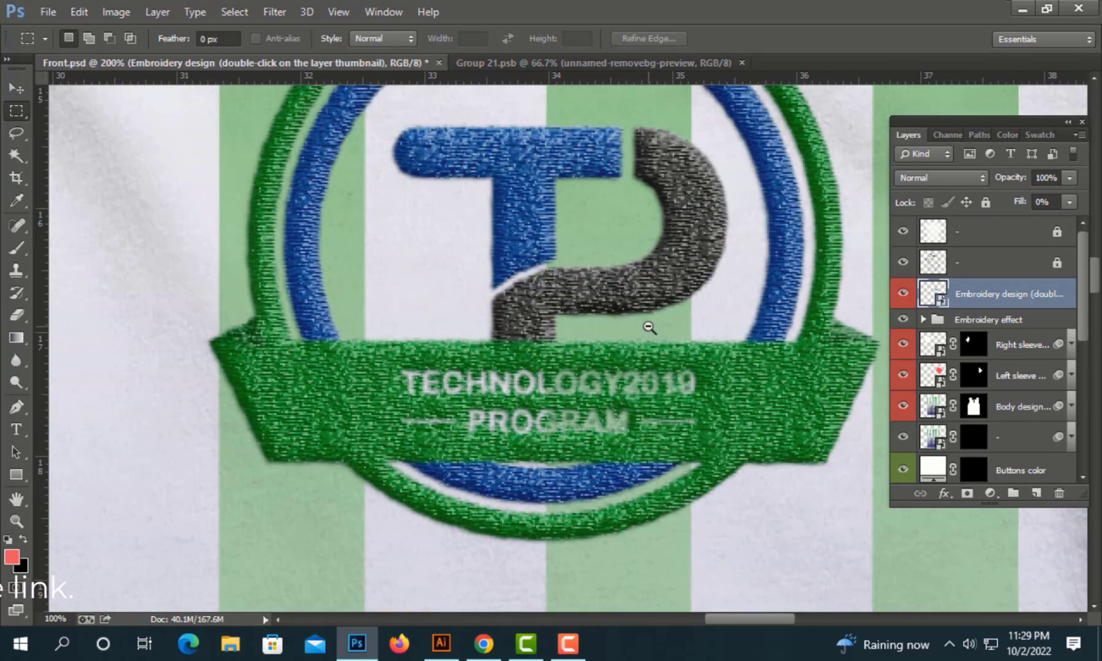
alt+click(652, 324)
alt+click(652, 325)
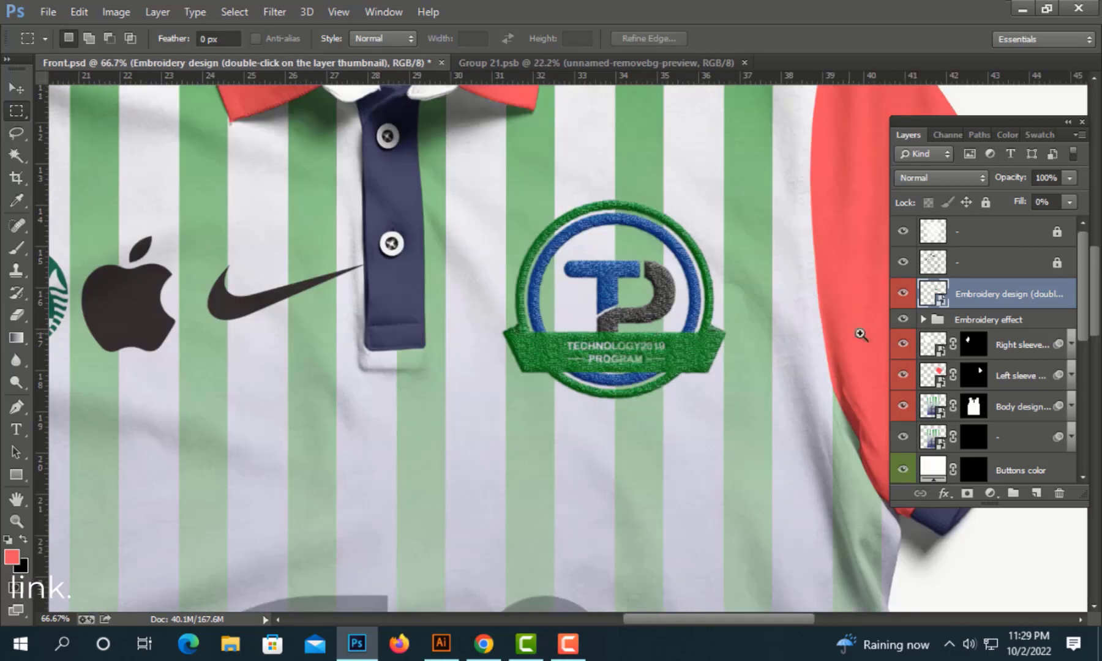
- Expand the Embroidery effect group and toggle the Badge layers, leaving both visible
click(924, 320)
click(899, 345)
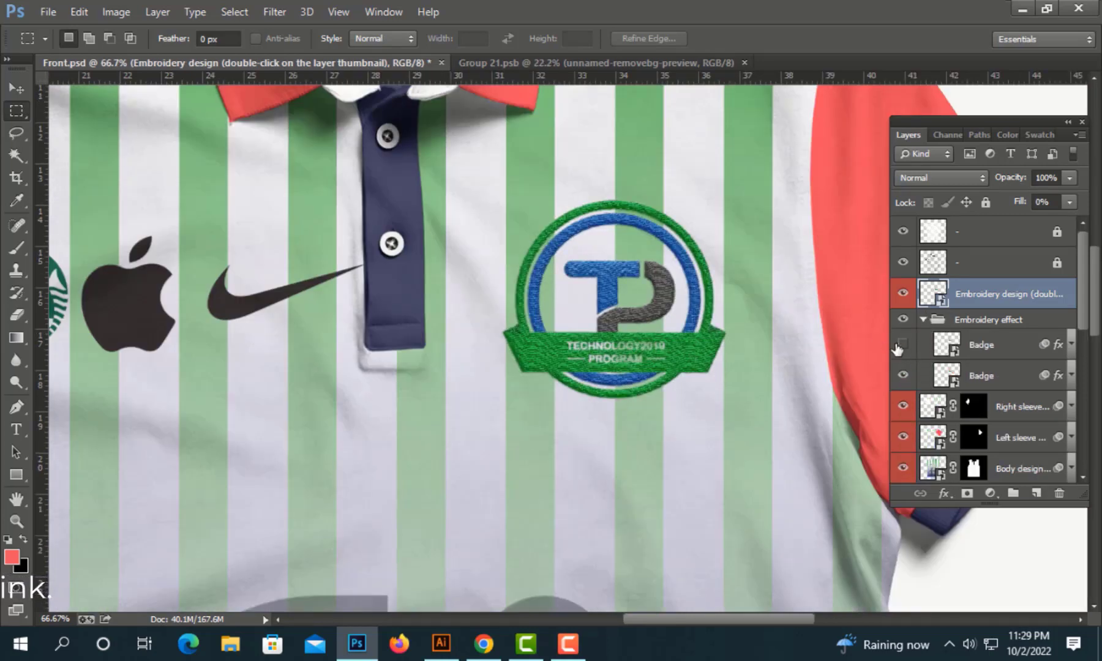
click(905, 376)
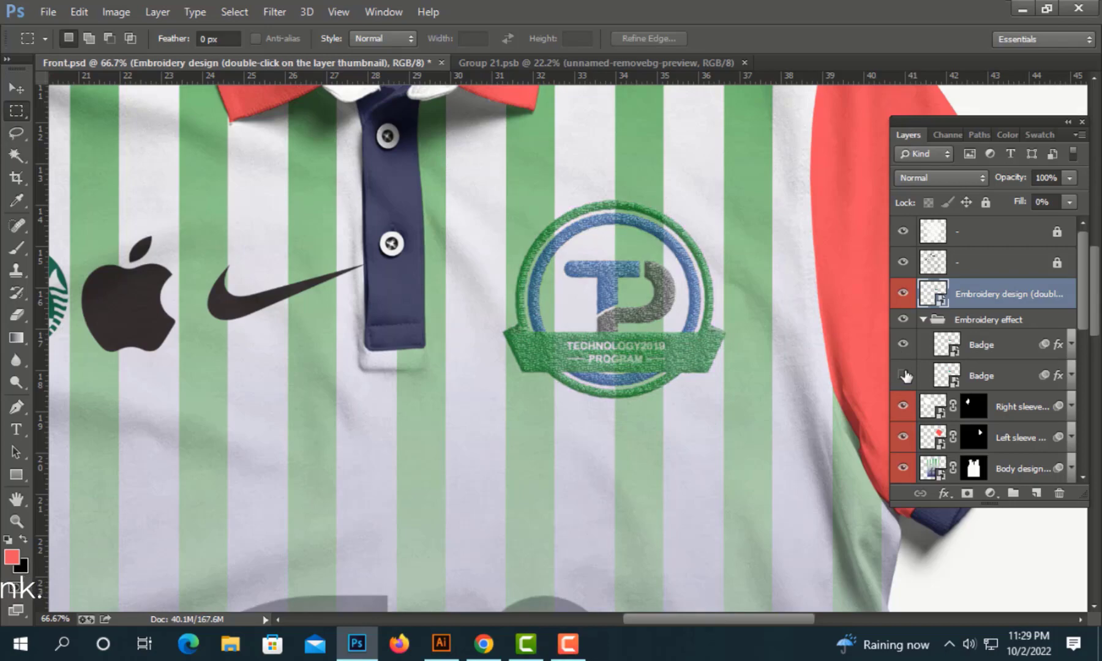
click(905, 375)
scroll(607, 321, down, 3)
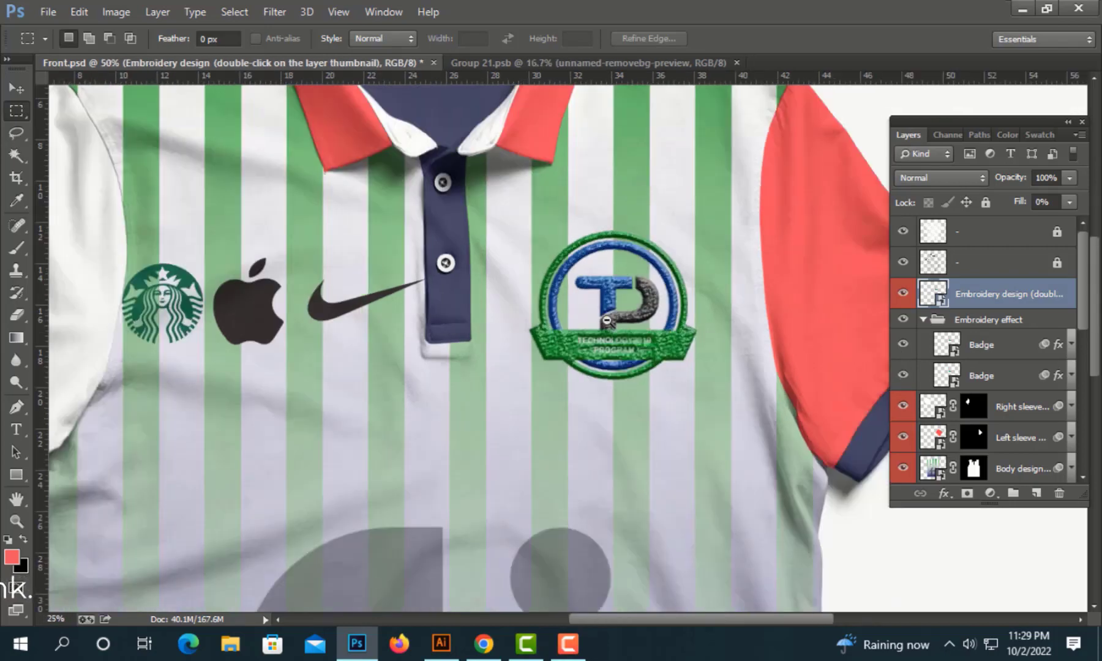
scroll(608, 321, down, 1)
scroll(608, 321, up, 4)
scroll(607, 321, down, 4)
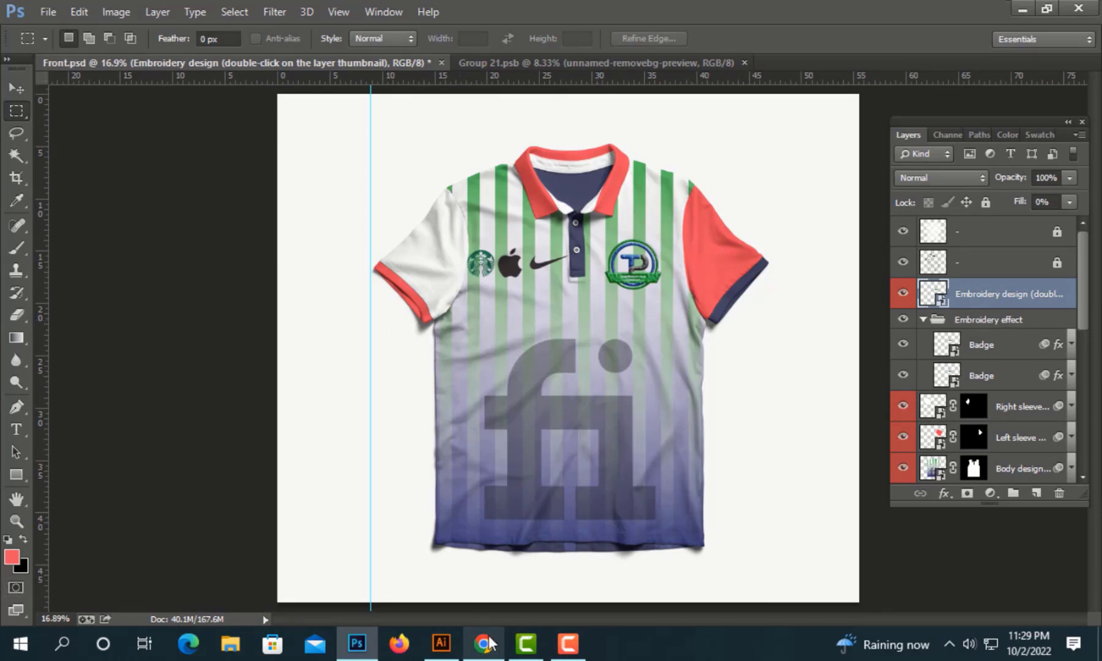
- In Illustrator, confirm the navy rectangle's fill is 272F75, then return to Photoshop
click(441, 643)
click(599, 235)
mouse_move(599, 235)
mouse_down()
mouse_move(450, 441)
mouse_move(328, 418)
mouse_move(635, 352)
mouse_move(381, 393)
mouse_up()
key(ctrl+equal)
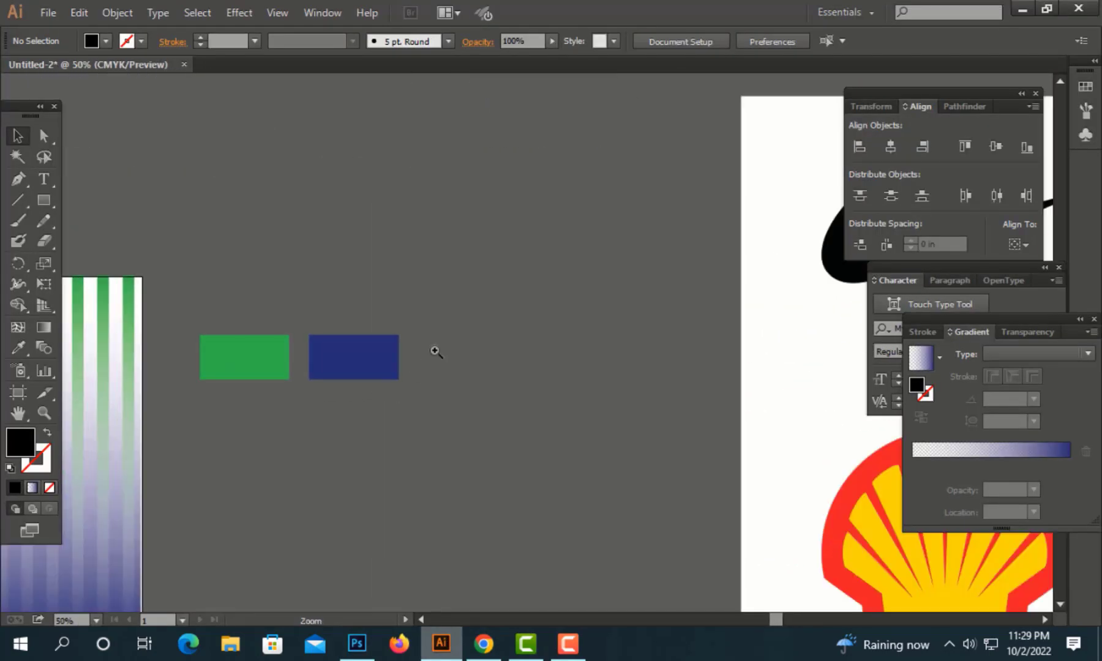
key(ctrl+equal)
click(574, 367)
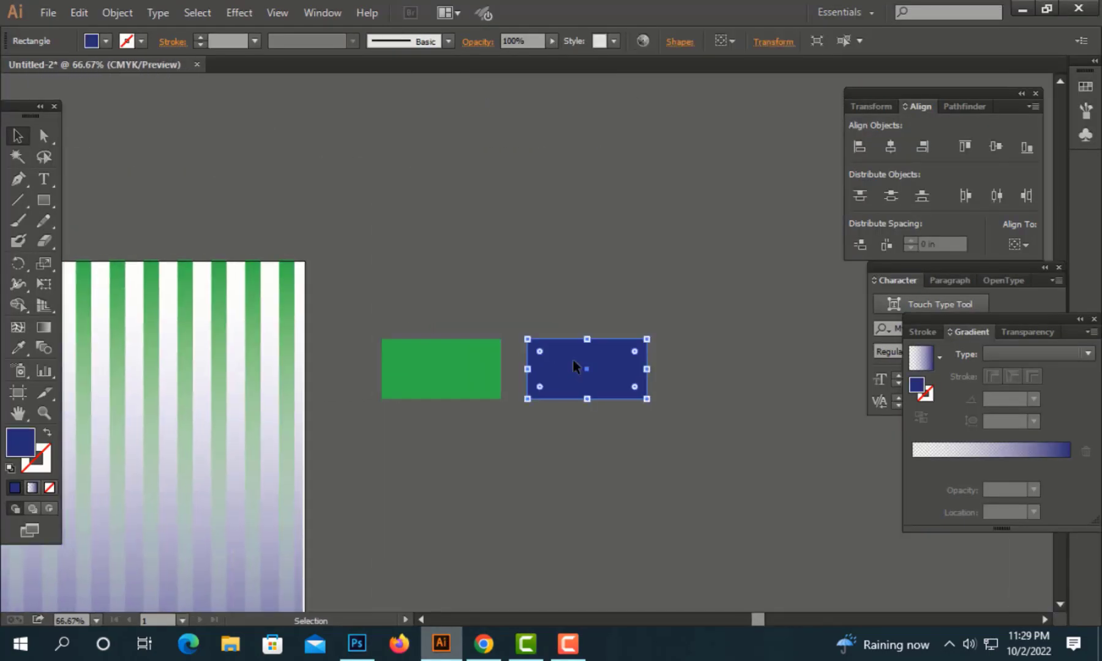
double_click(22, 446)
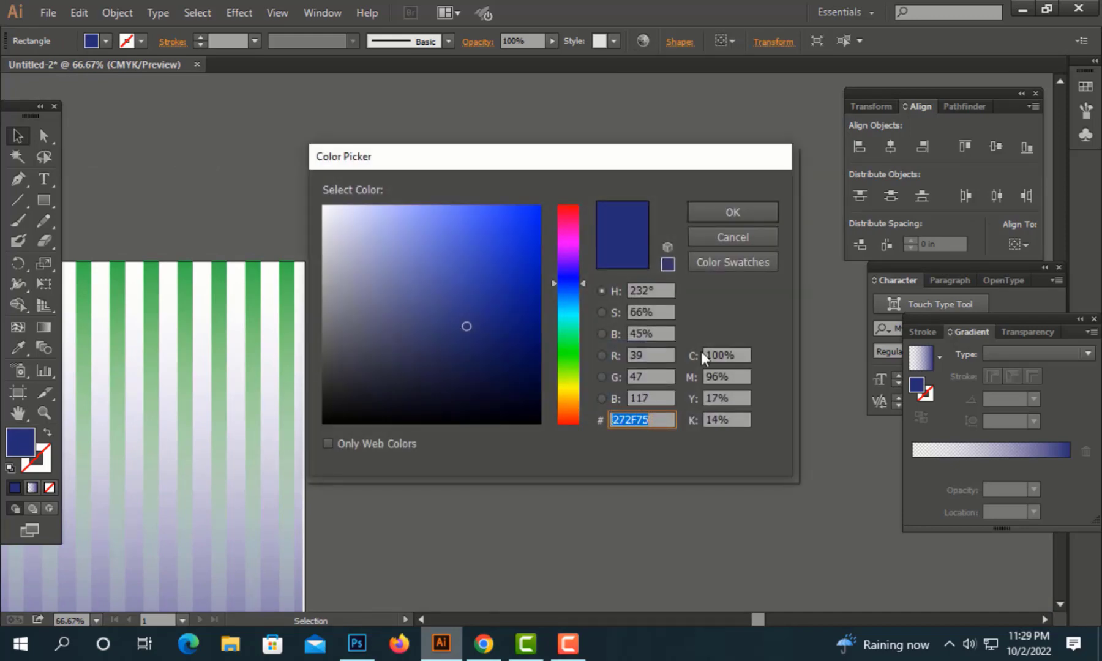
click(733, 237)
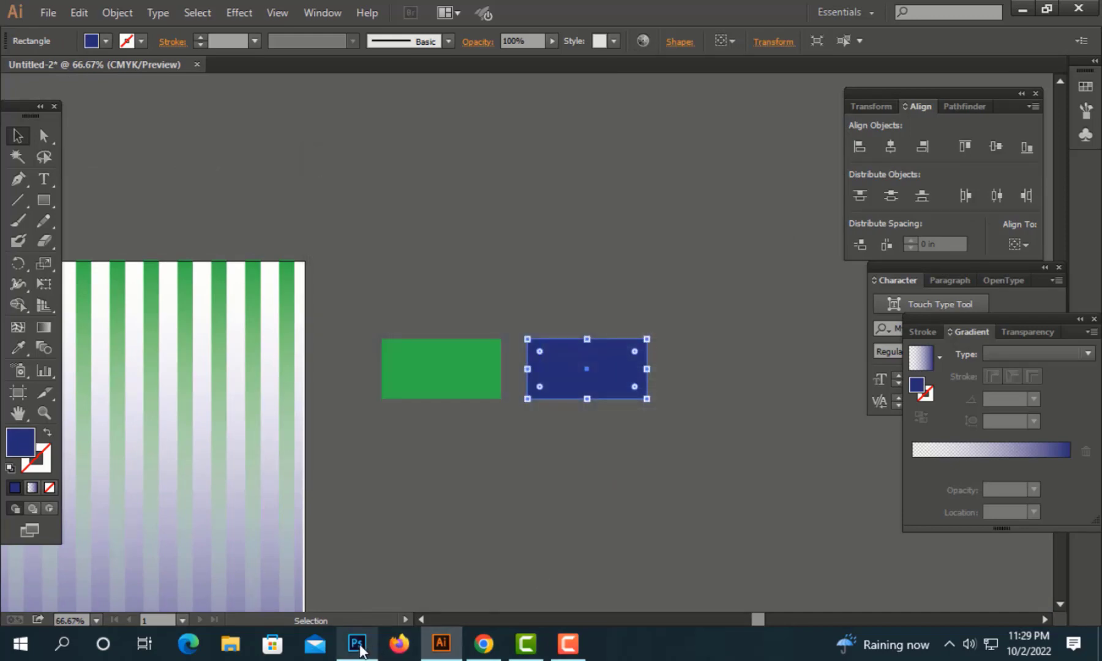
click(358, 647)
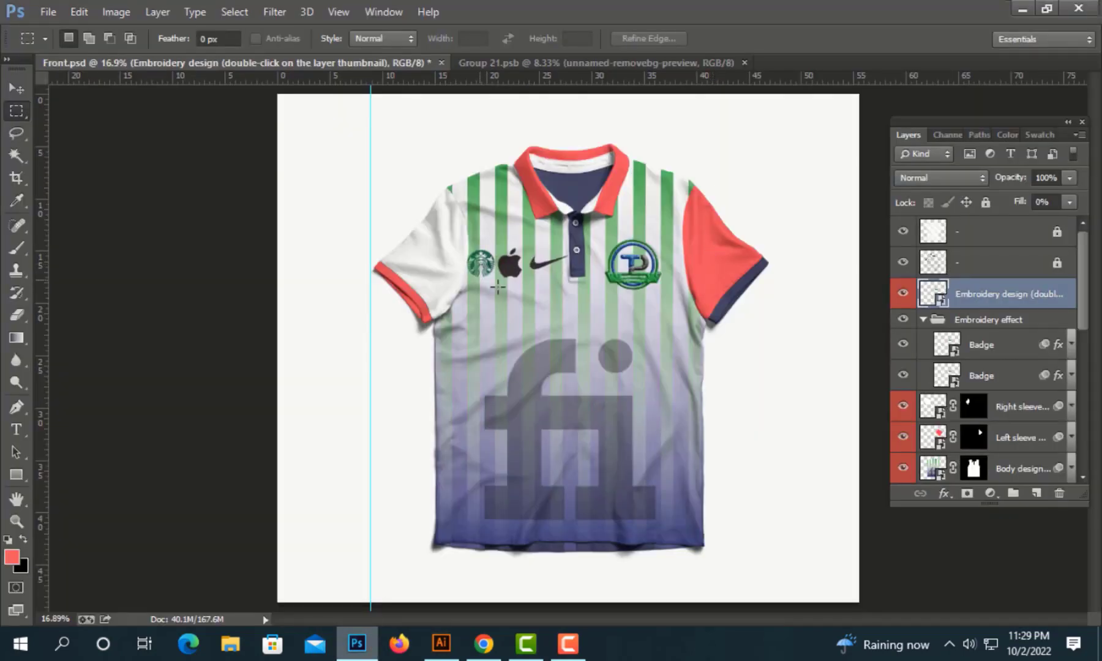
- Open the Left sleeve smart object, Rectangle 23.psb, for editing
scroll(965, 430, down, 3)
scroll(965, 430, up, 5)
double_click(941, 448)
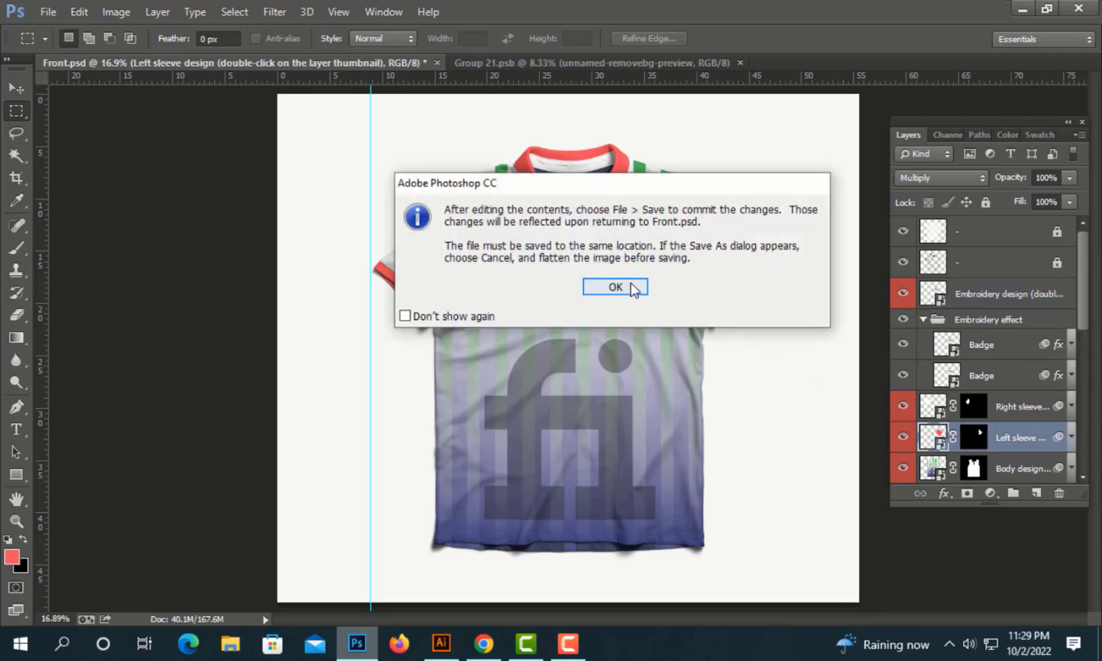
click(643, 294)
- Add a 272F75 navy Color Overlay to the sleeve artwork and close the file
double_click(928, 234)
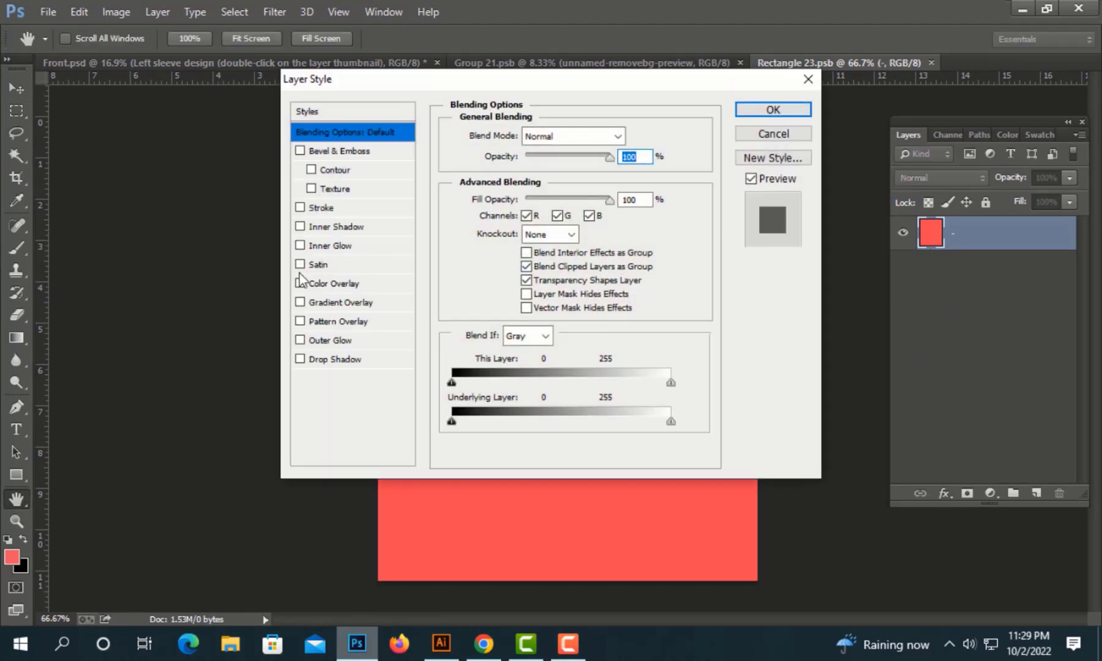
click(314, 284)
click(635, 140)
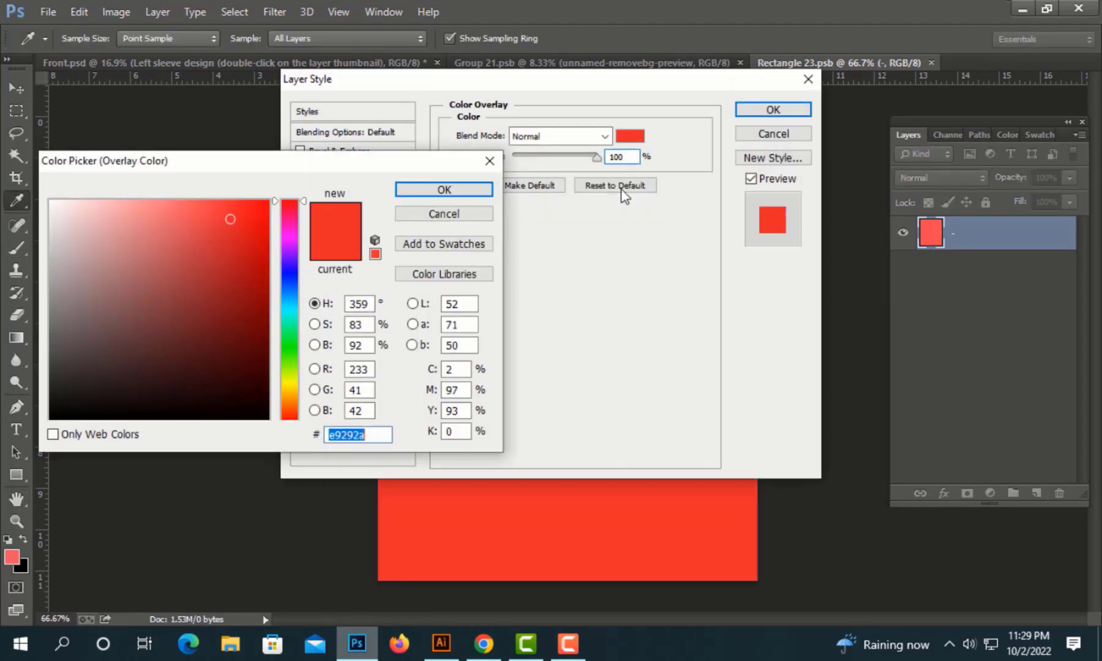
text(272F75)
click(459, 195)
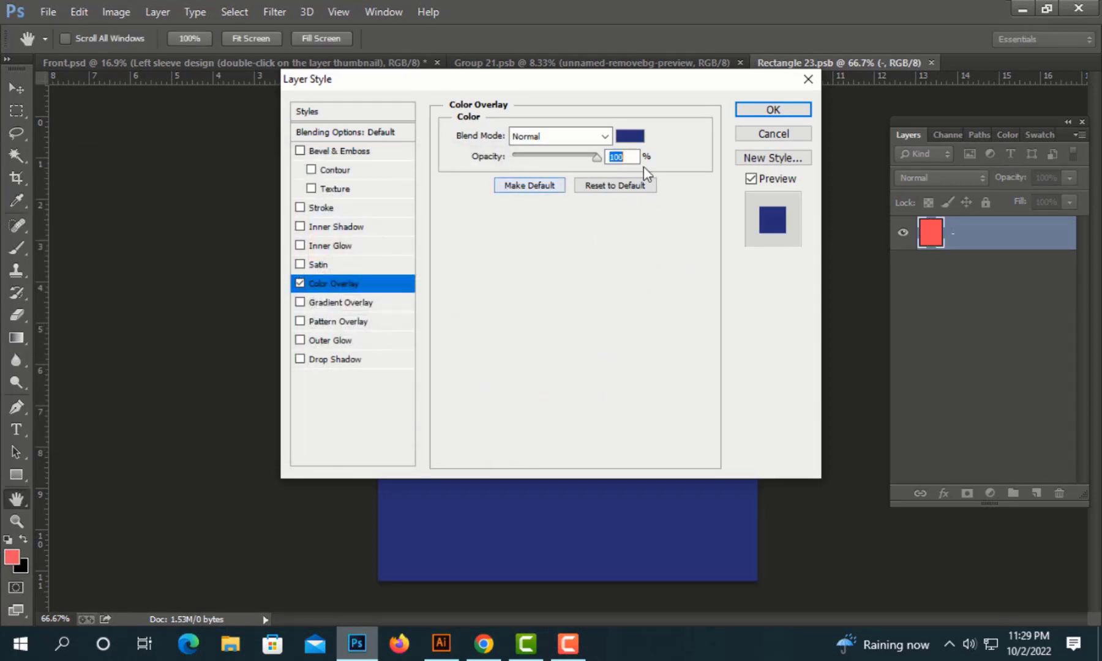
click(788, 114)
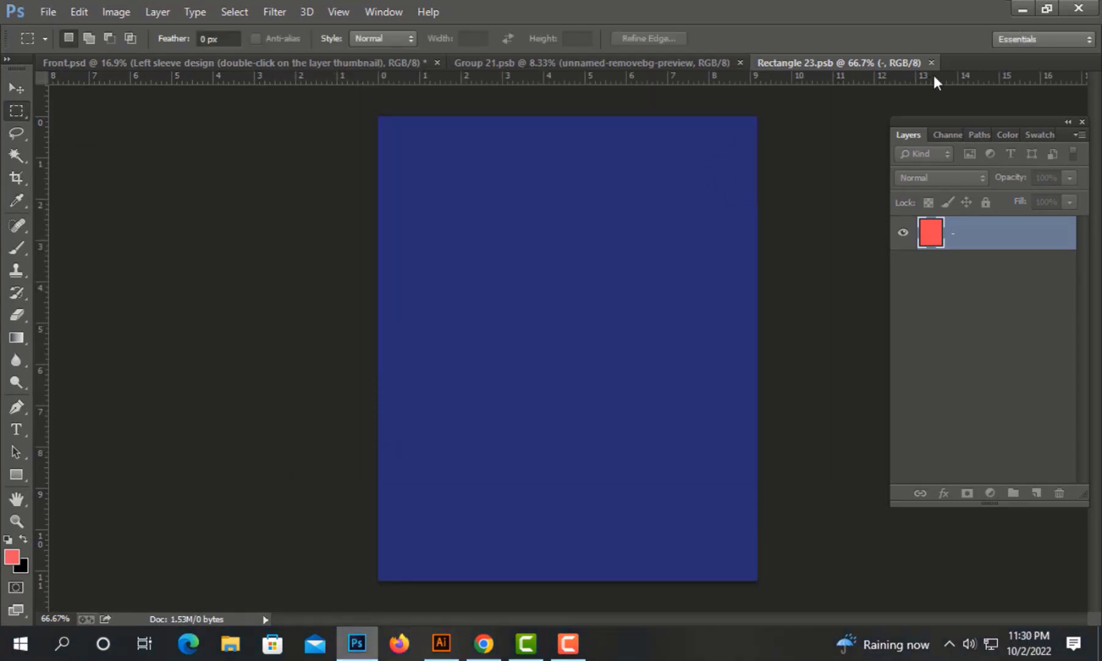
key(ctrl+alt+f)
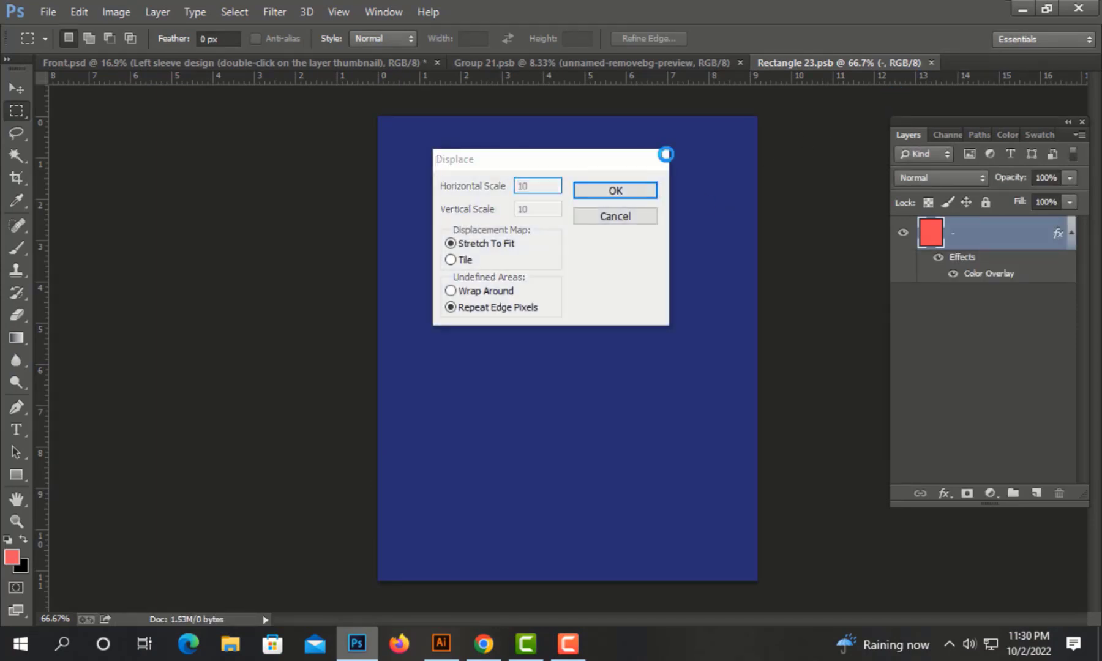
click(665, 155)
key(ctrl+w)
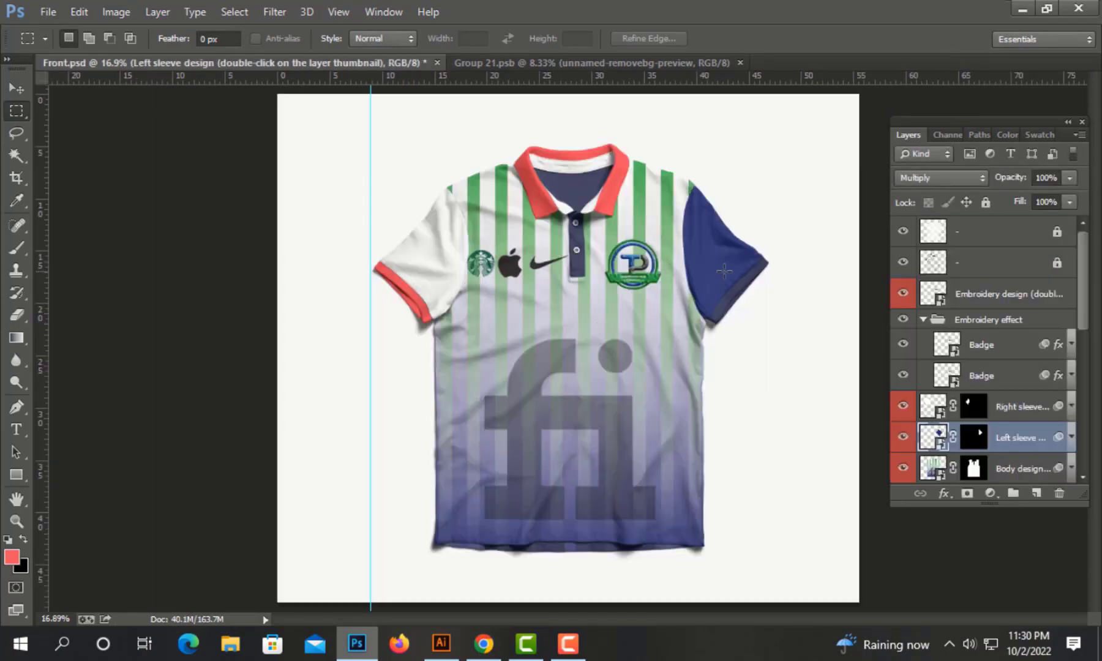
- Give the right sleeve artwork in Rectangle 22.psb a 272f75 navy Color Overlay and close it
double_click(942, 409)
click(615, 287)
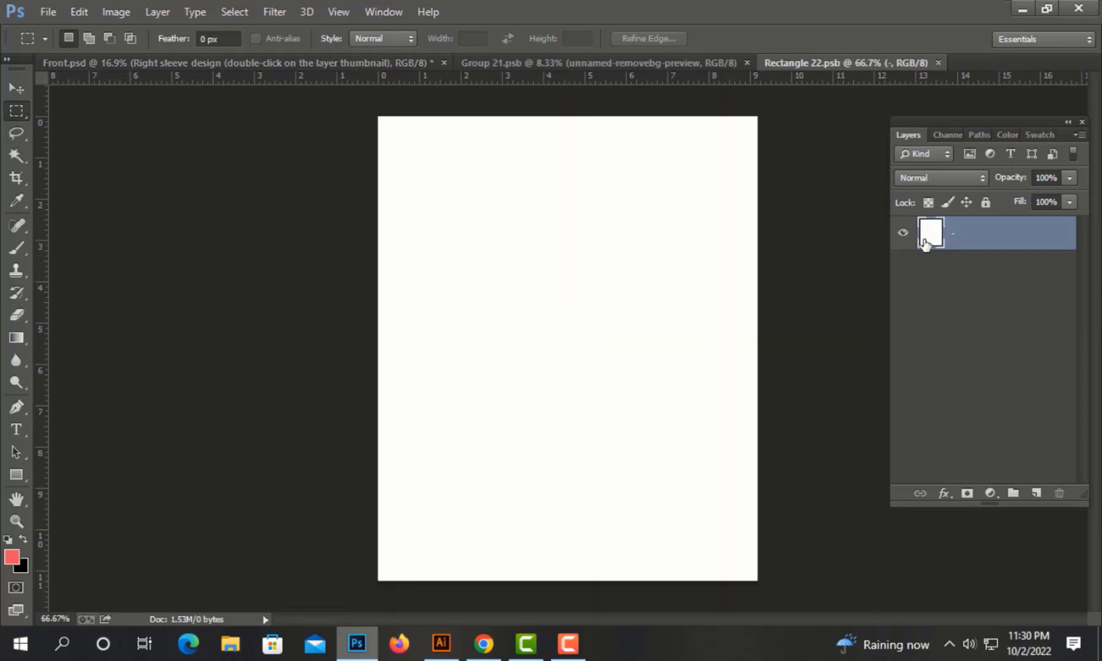
double_click(906, 234)
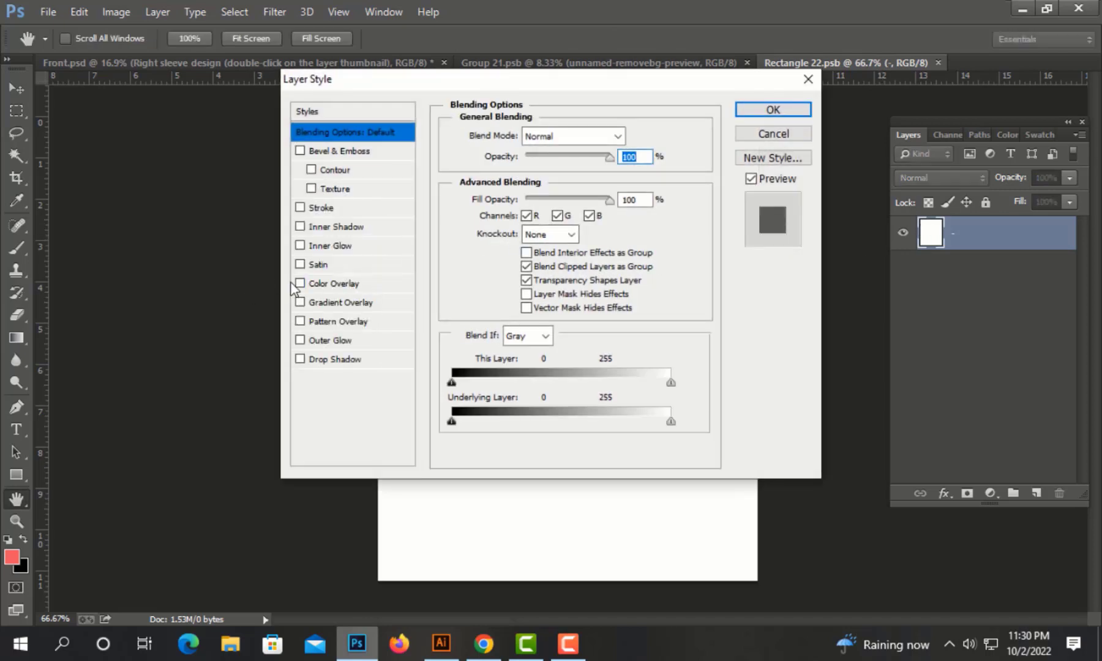
click(322, 284)
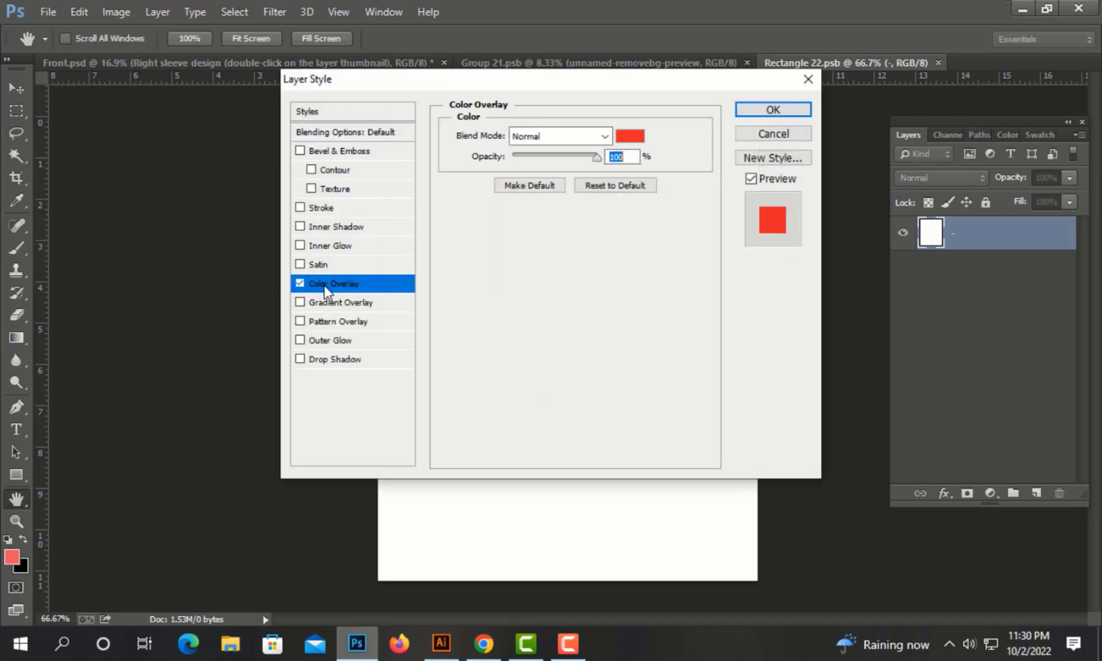
click(634, 142)
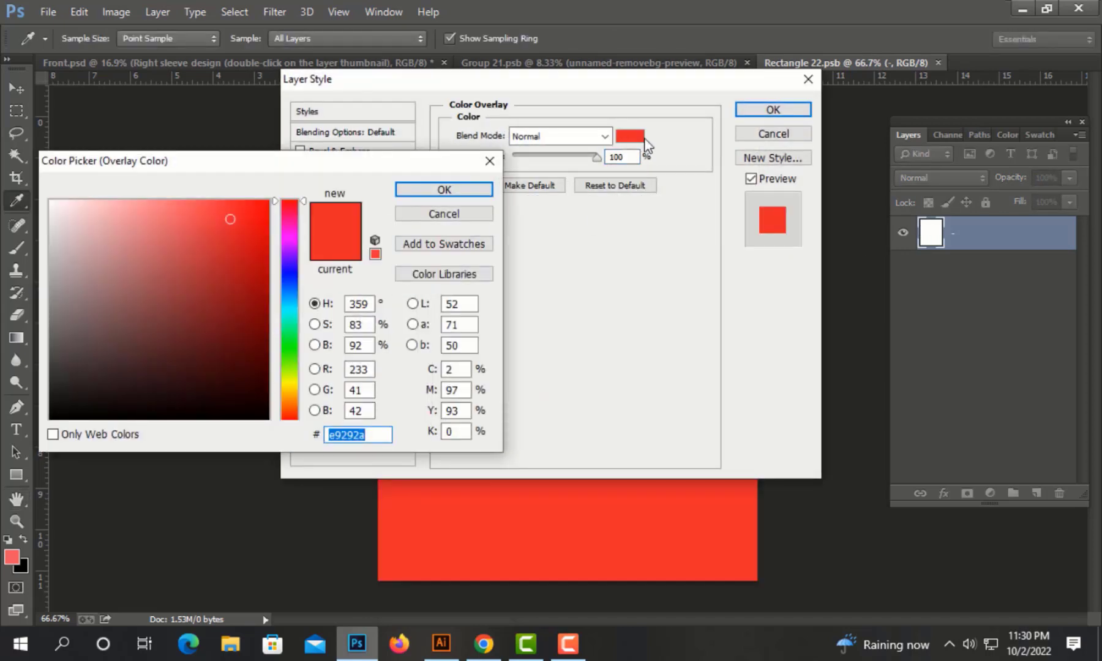
text(272f75)
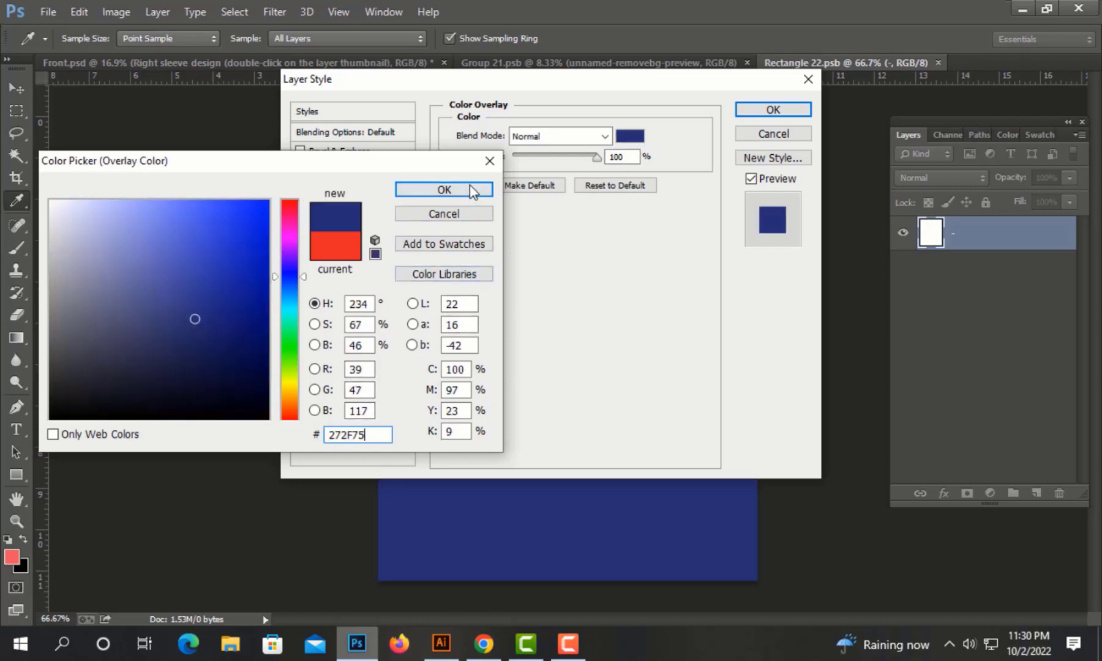
click(475, 190)
click(802, 110)
key(ctrl+alt+f)
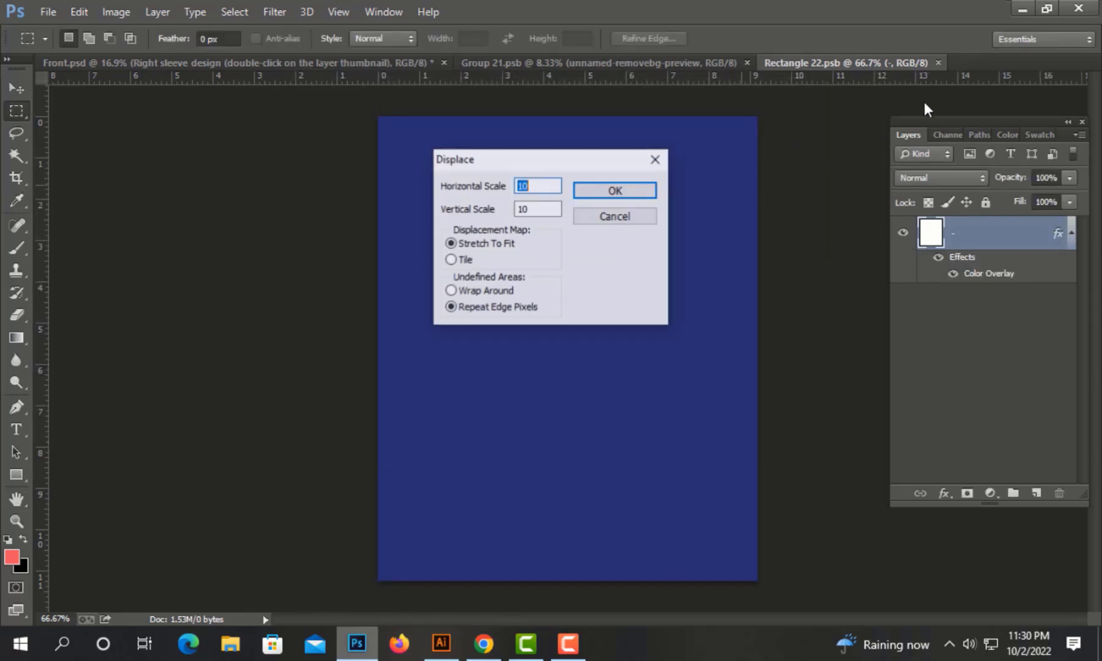
click(665, 158)
click(937, 62)
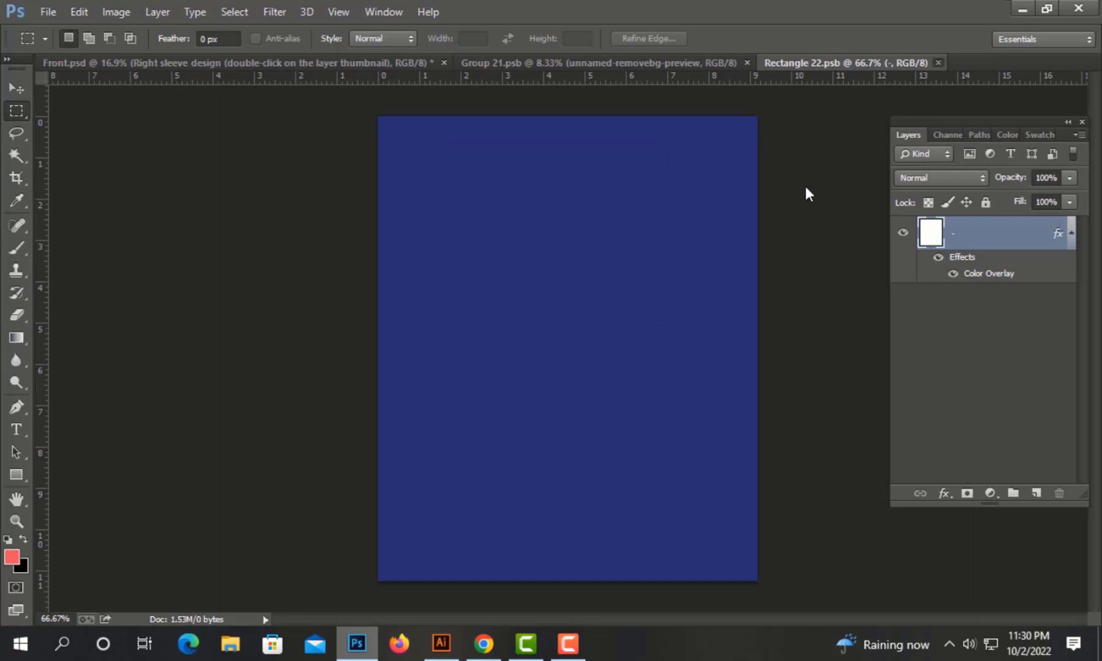
ctrl+click(578, 288)
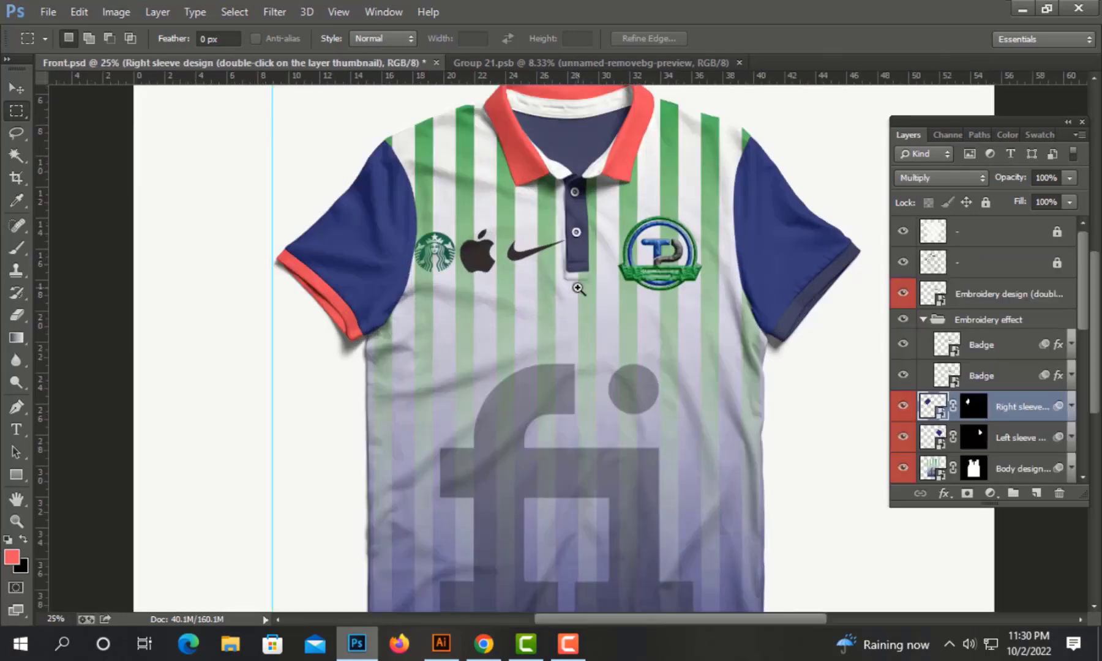
key(ctrl+0)
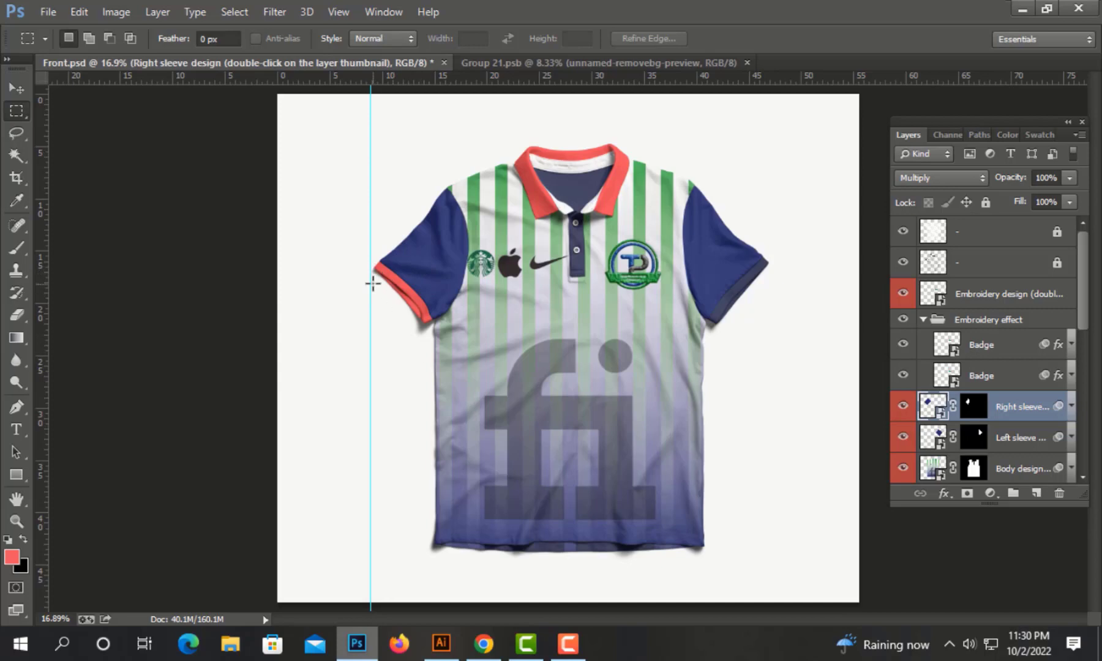
ctrl+click(413, 287)
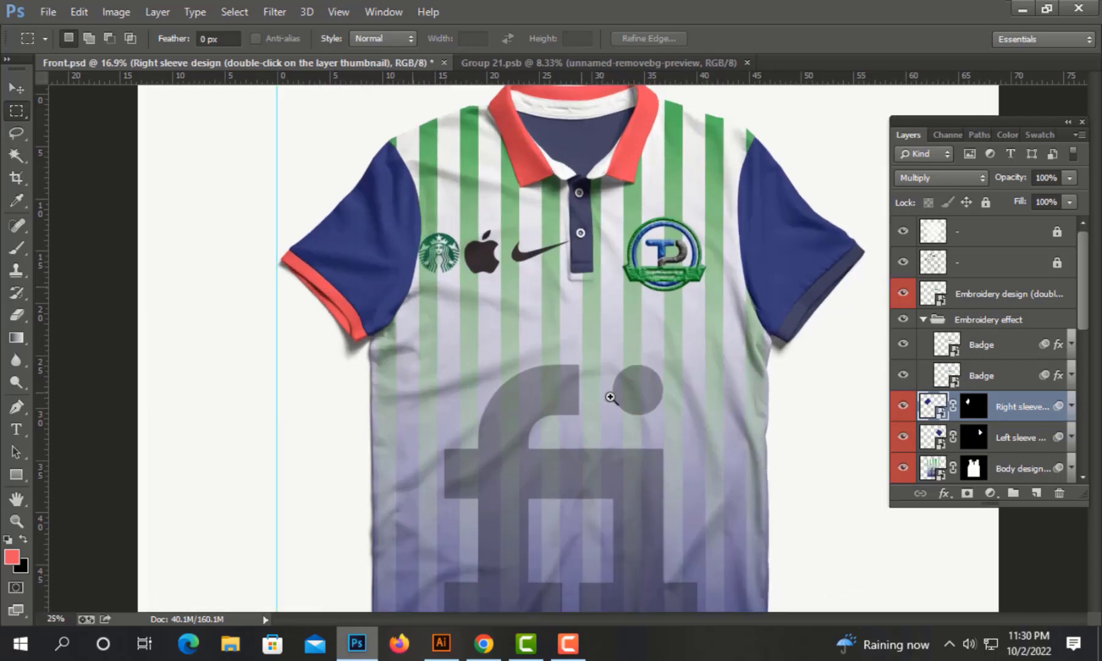
scroll(975, 380, down, 4)
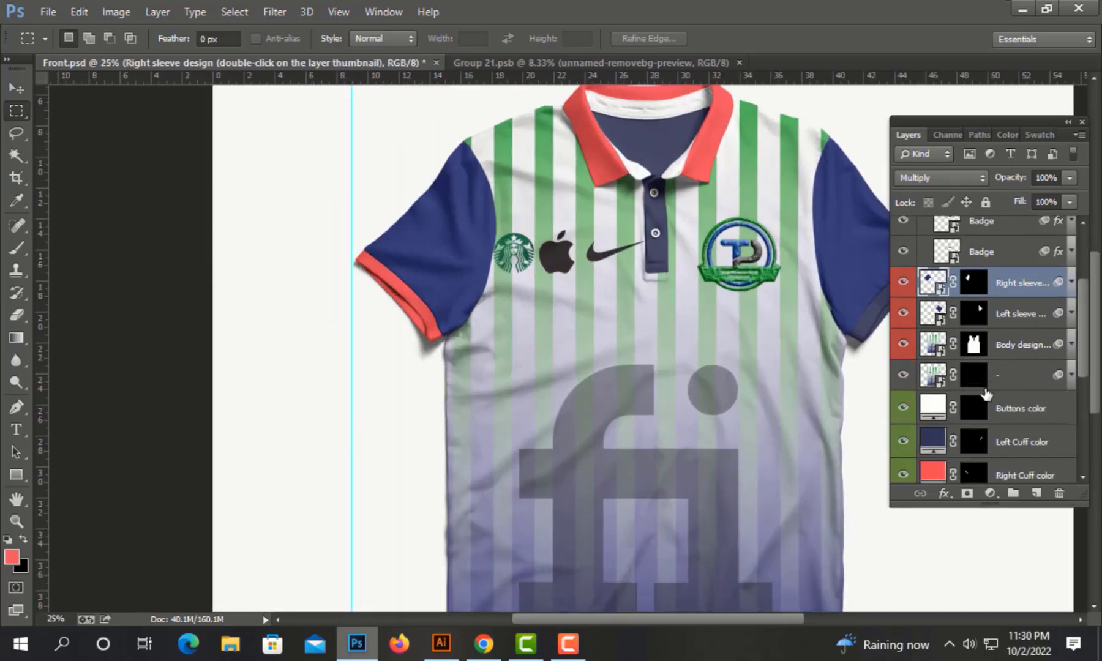
scroll(974, 429, down, 1)
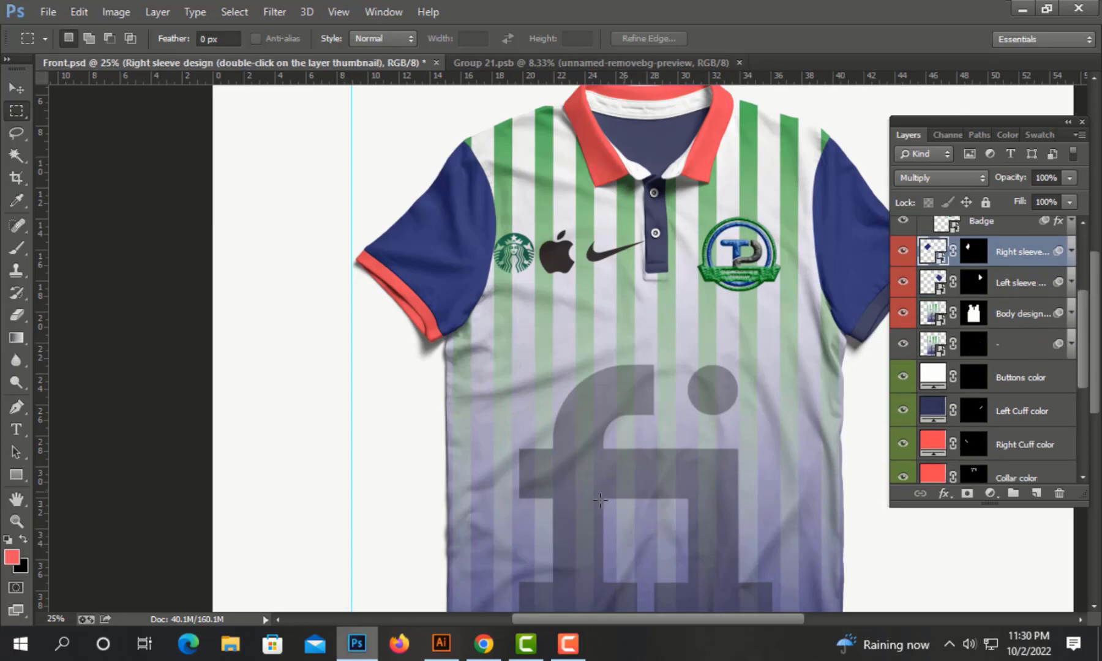
click(441, 644)
click(452, 371)
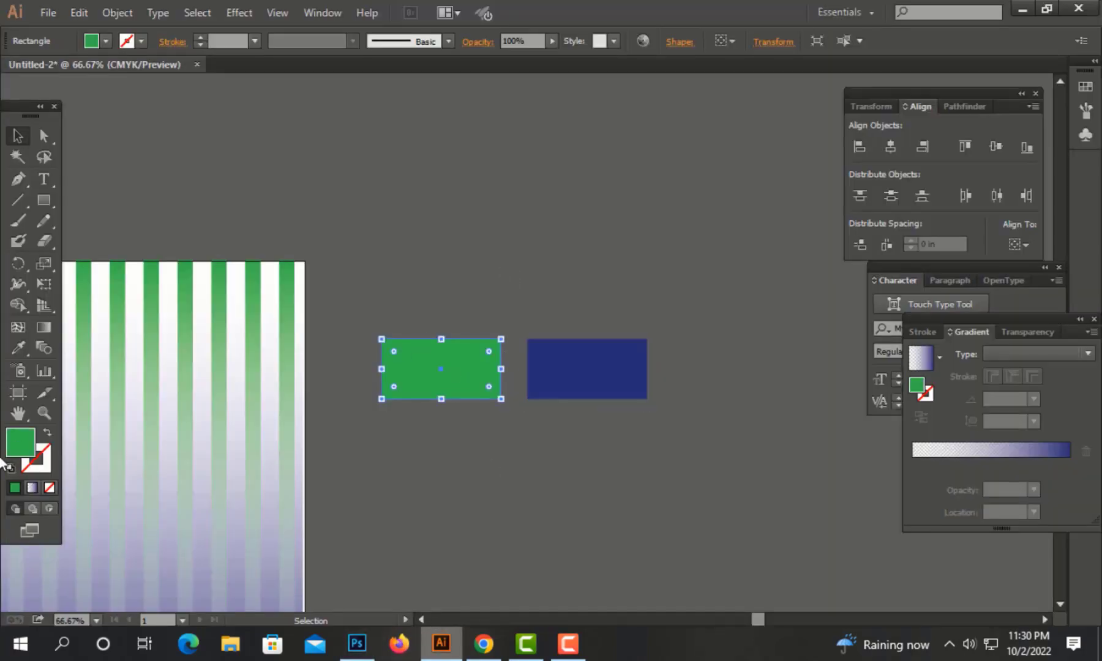
double_click(24, 438)
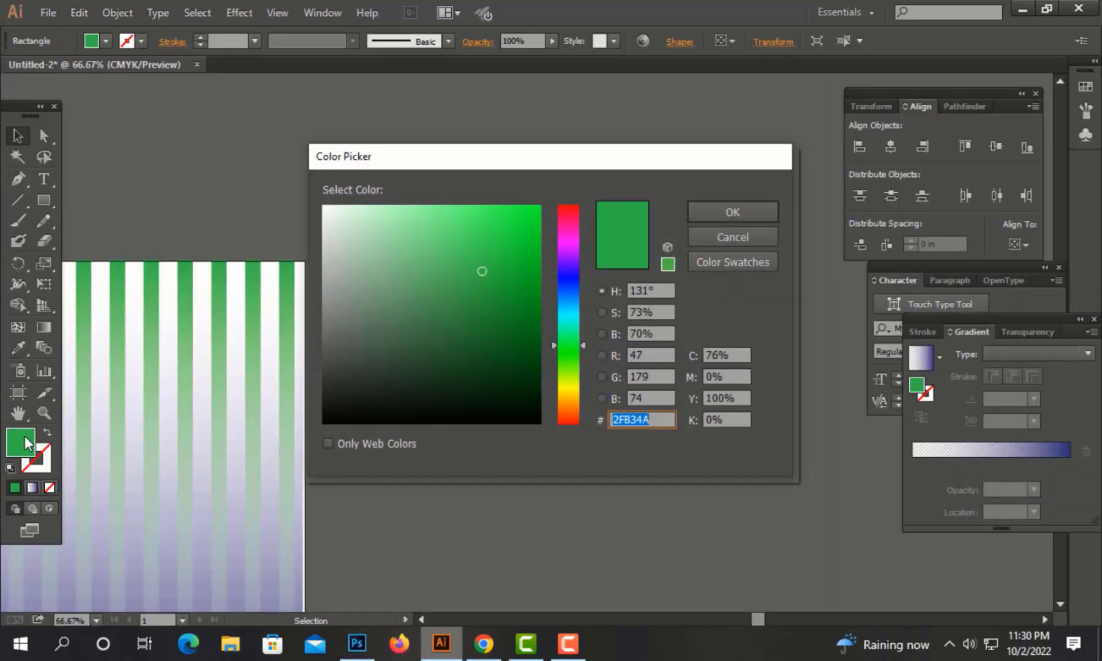
click(746, 238)
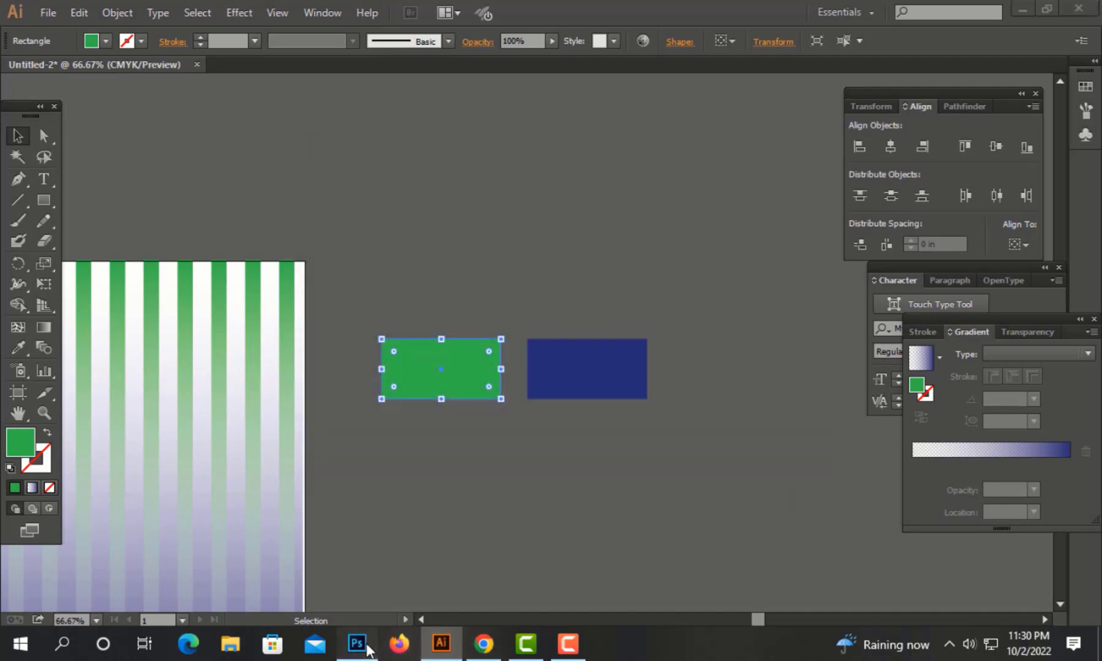
click(357, 644)
click(904, 411)
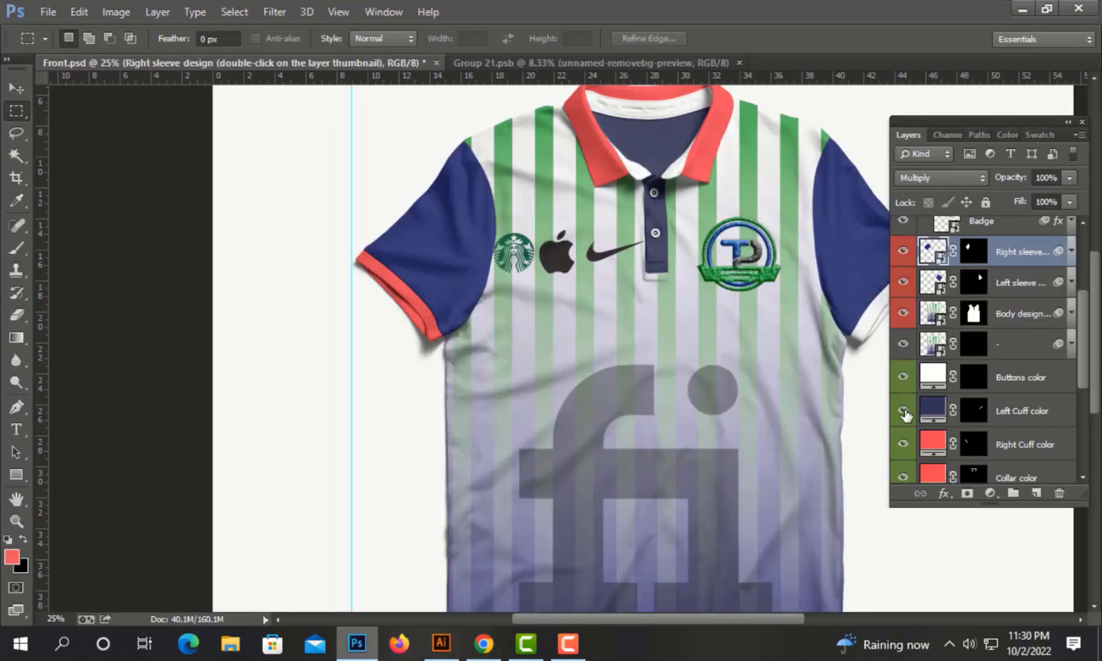
- Make the Left and Right Cuff color fills green (2FB34A)
click(904, 411)
double_click(922, 416)
text(2FB34A)
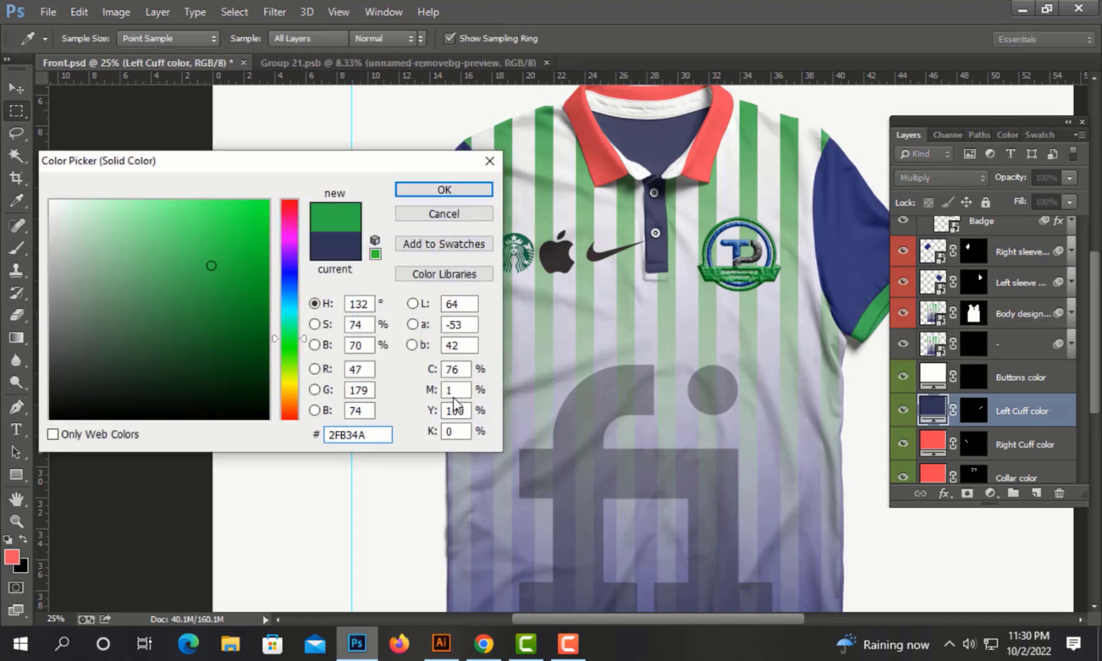
key(Return)
click(904, 445)
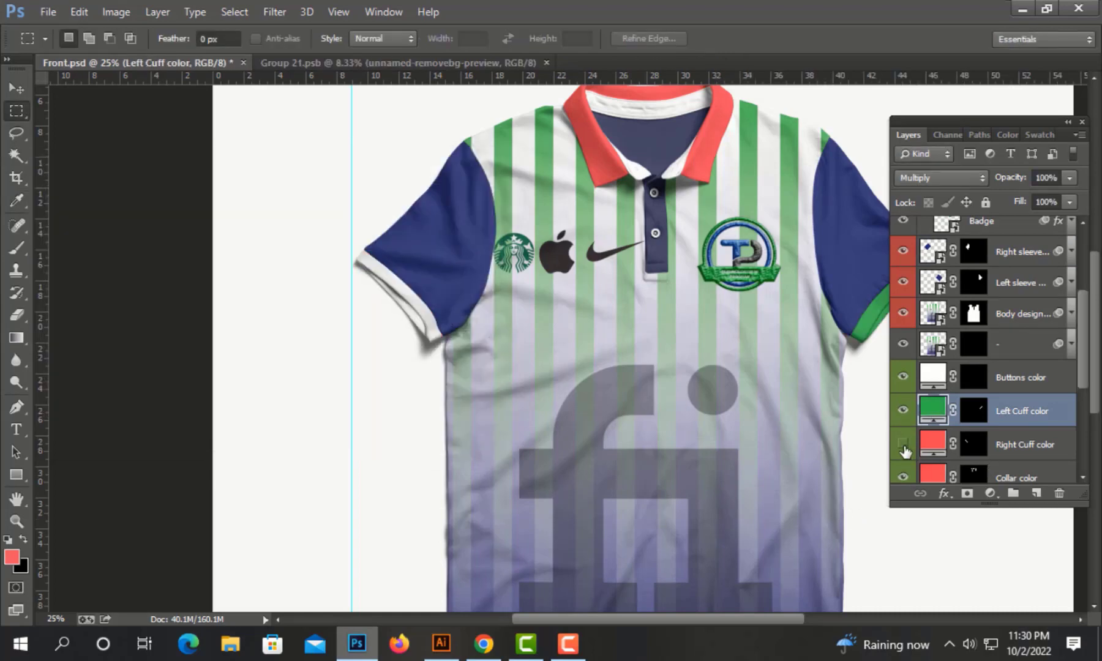
double_click(933, 445)
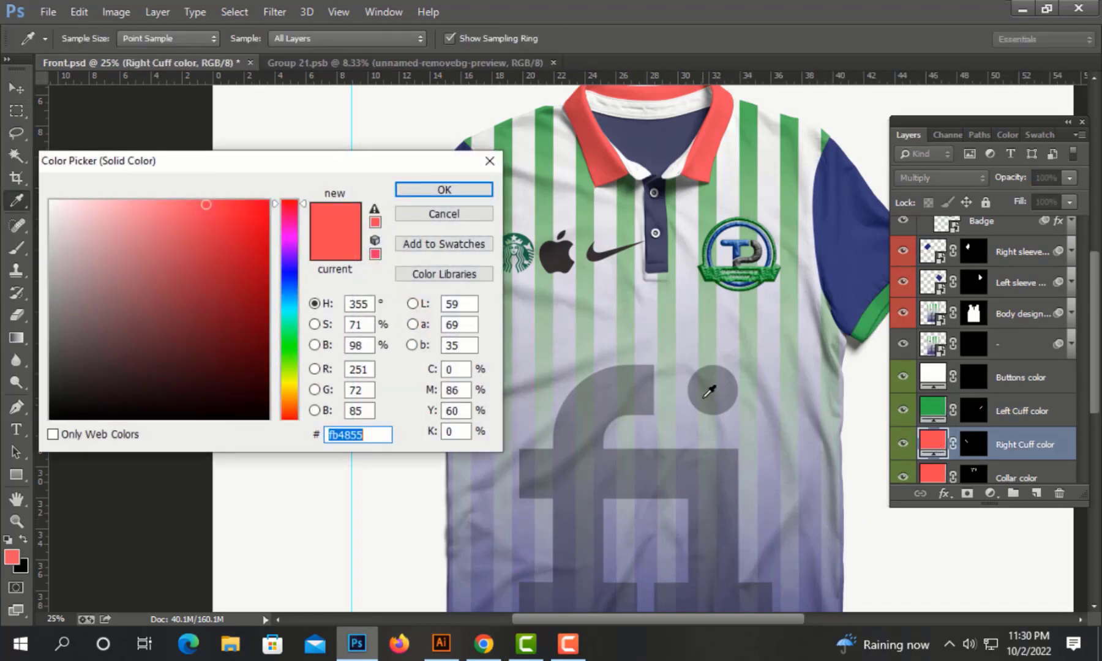
text(2FB34A)
key(Return)
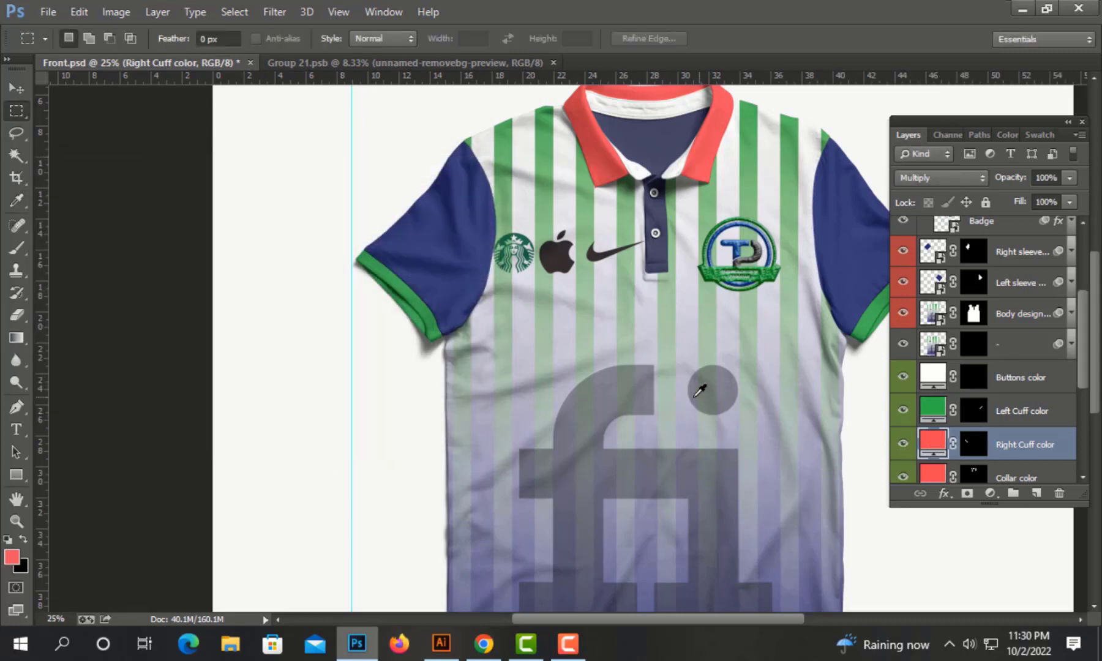
- Set the Collar color fill to green 2fb34a
scroll(670, 398, down, 2)
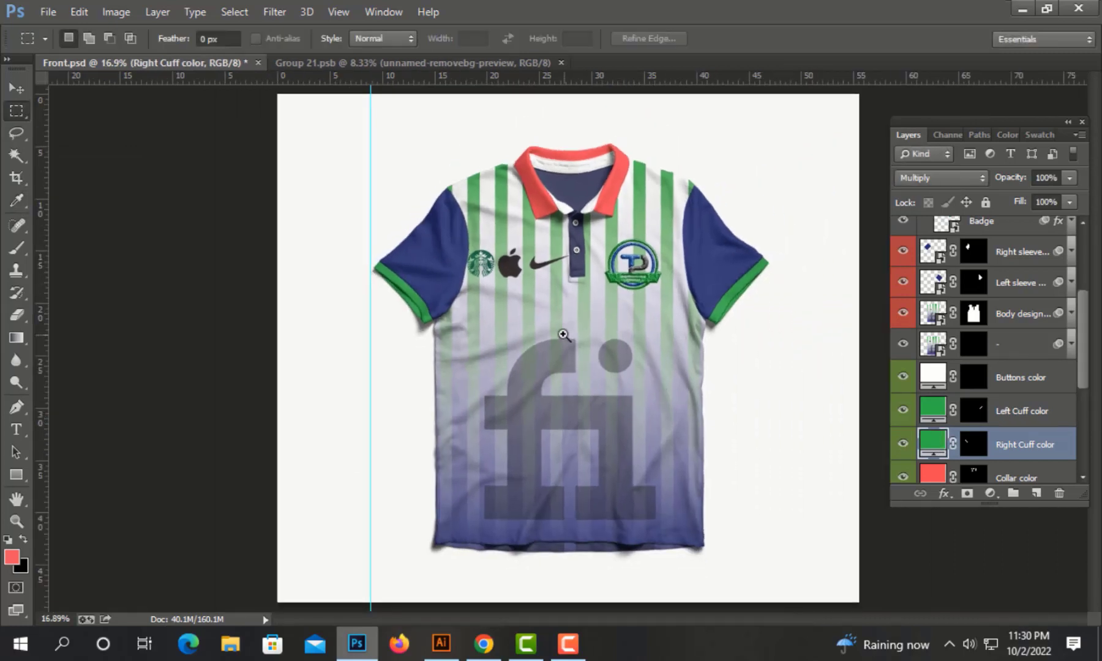
scroll(564, 327, up, 2)
scroll(631, 281, up, 2)
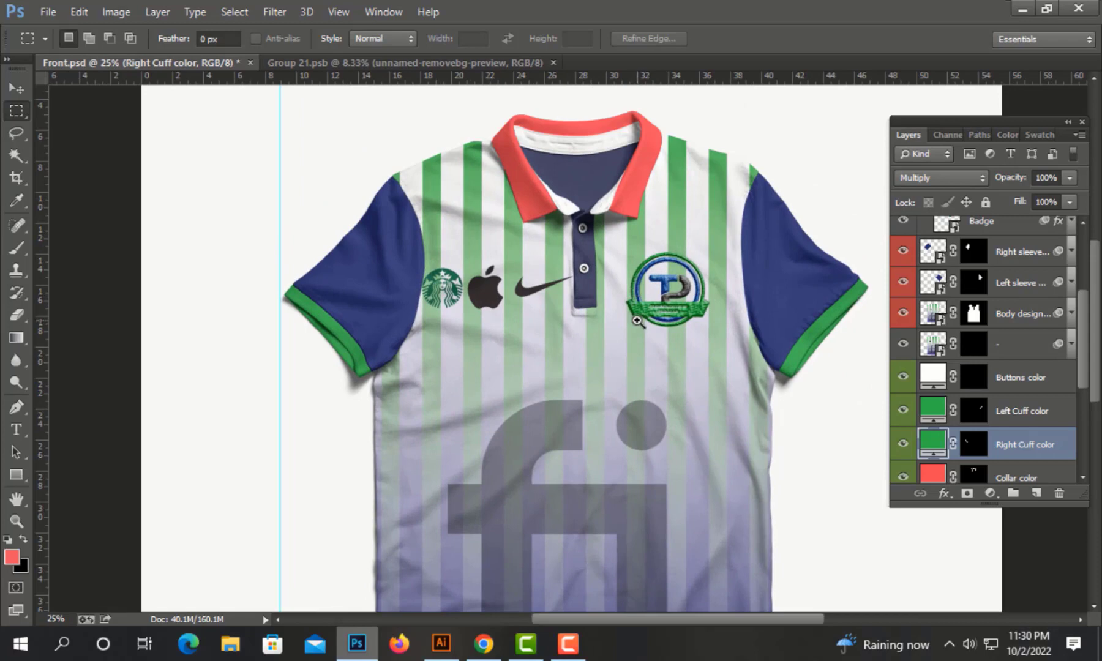
scroll(638, 321, down, 2)
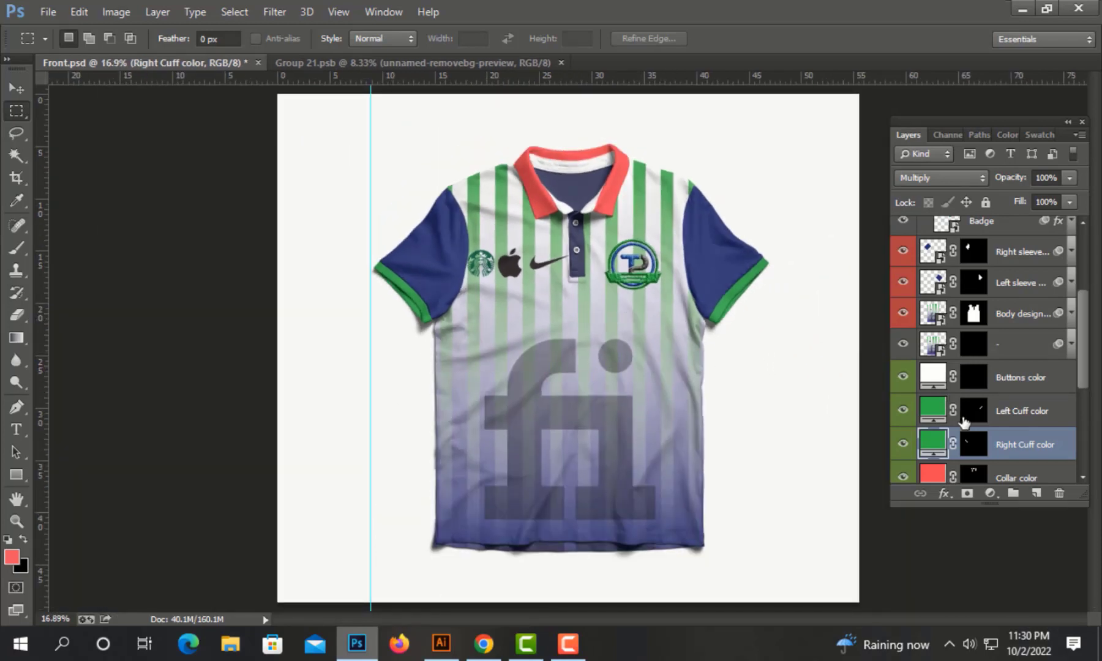
scroll(962, 437, down, 2)
click(903, 416)
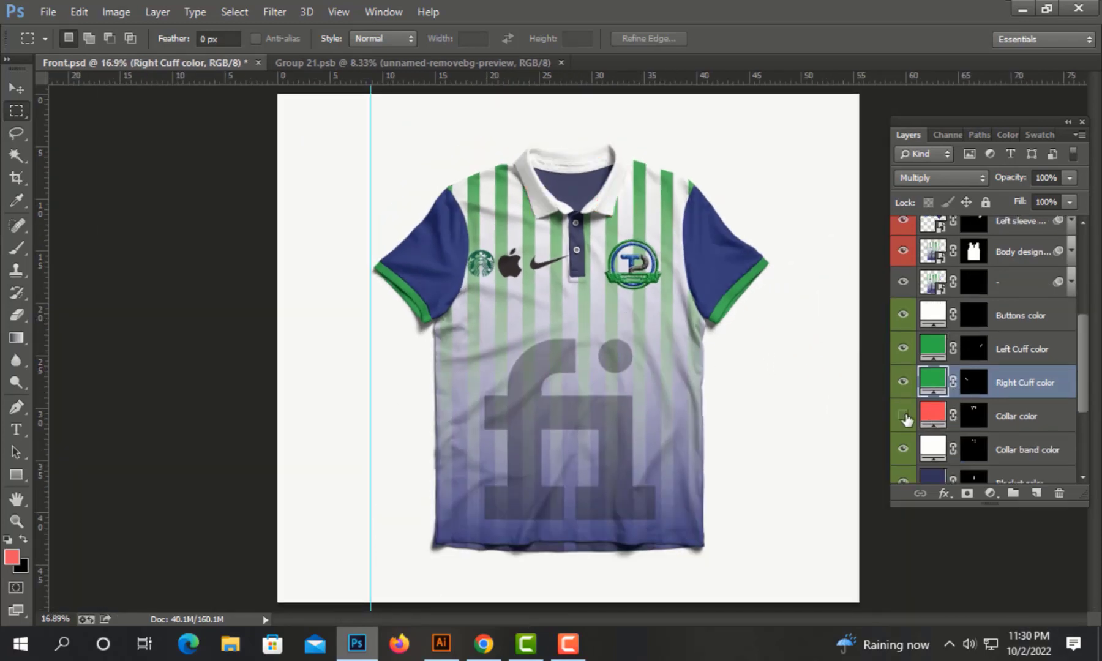
double_click(933, 415)
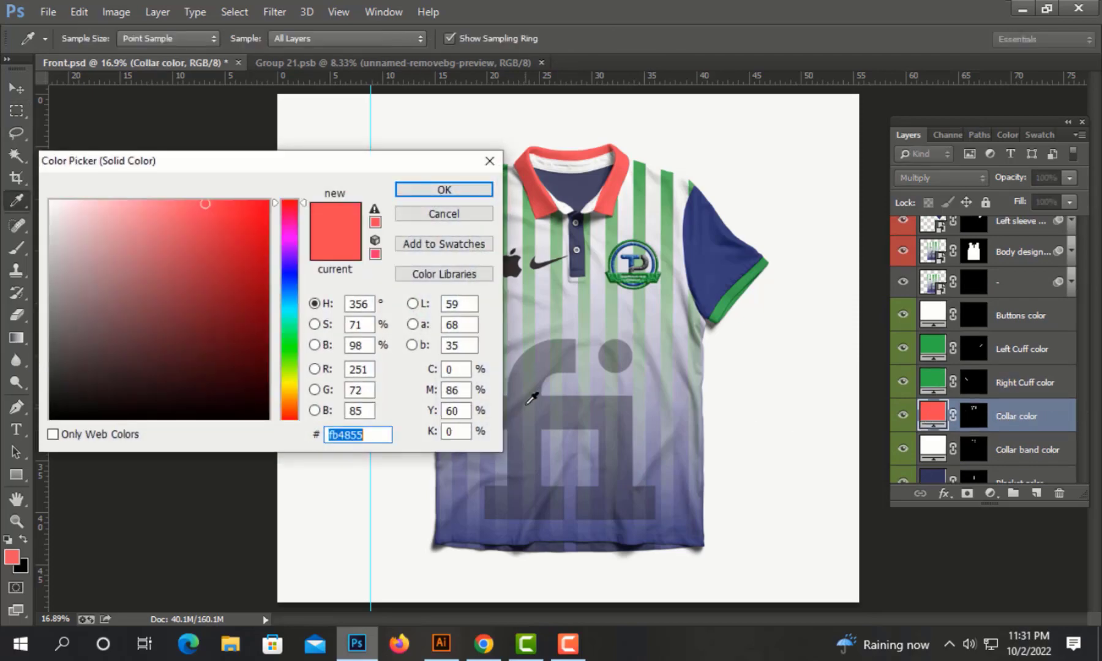
text(2fb34a)
key(Return)
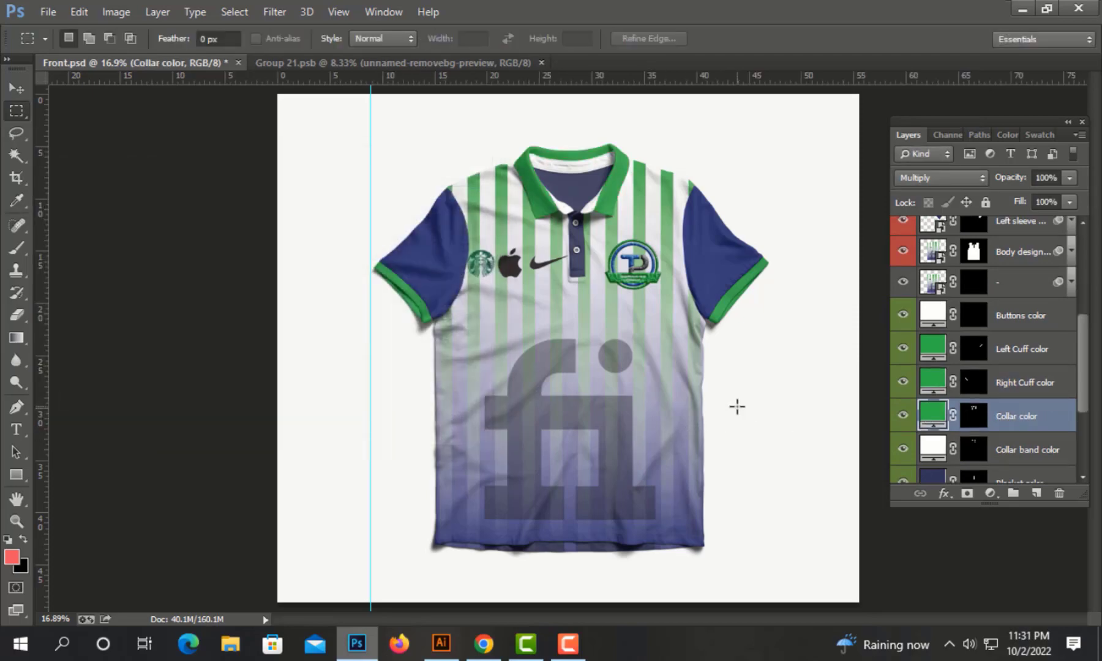
- Open the Collar band fill colour and look up navy 272F75 in Illustrator
click(906, 451)
click(903, 451)
double_click(933, 451)
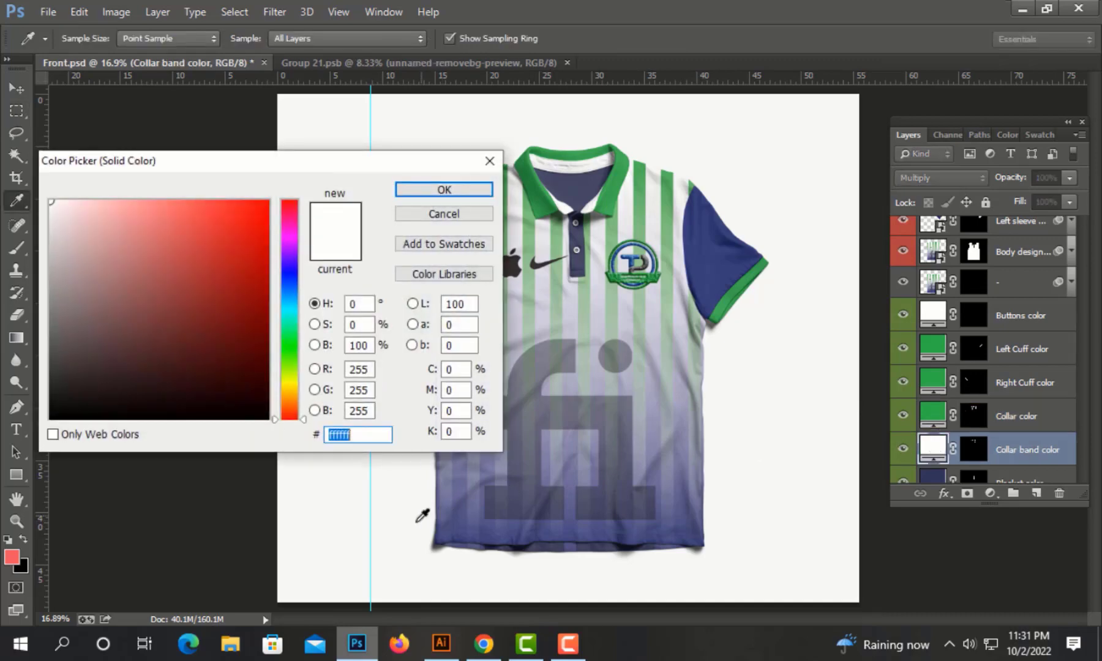
click(441, 643)
click(561, 384)
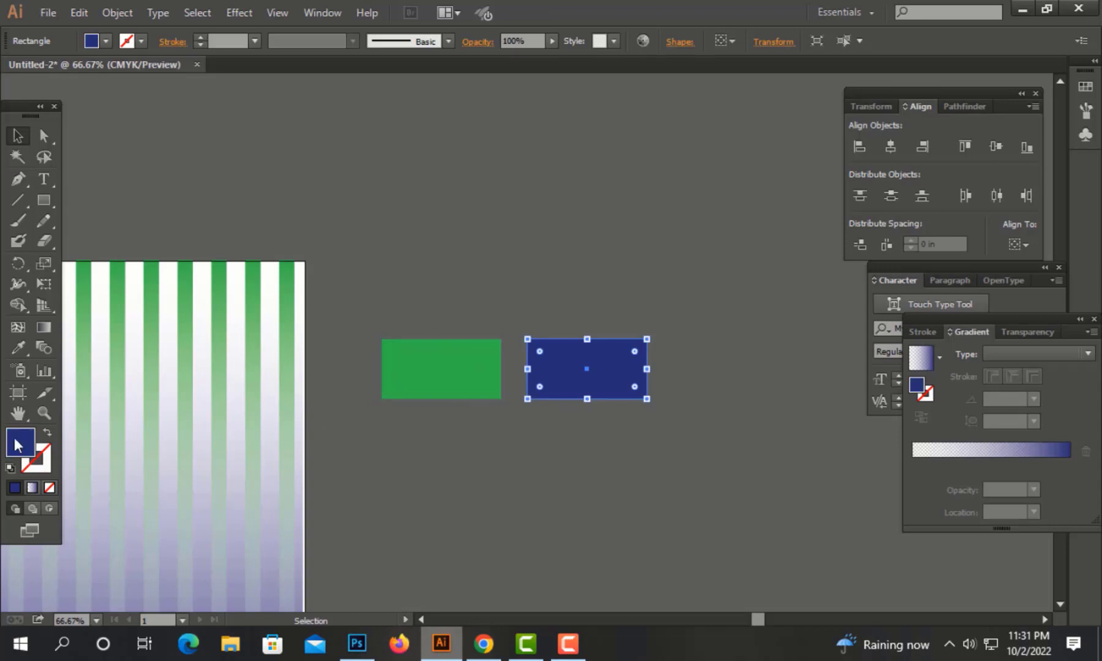
double_click(28, 442)
click(743, 238)
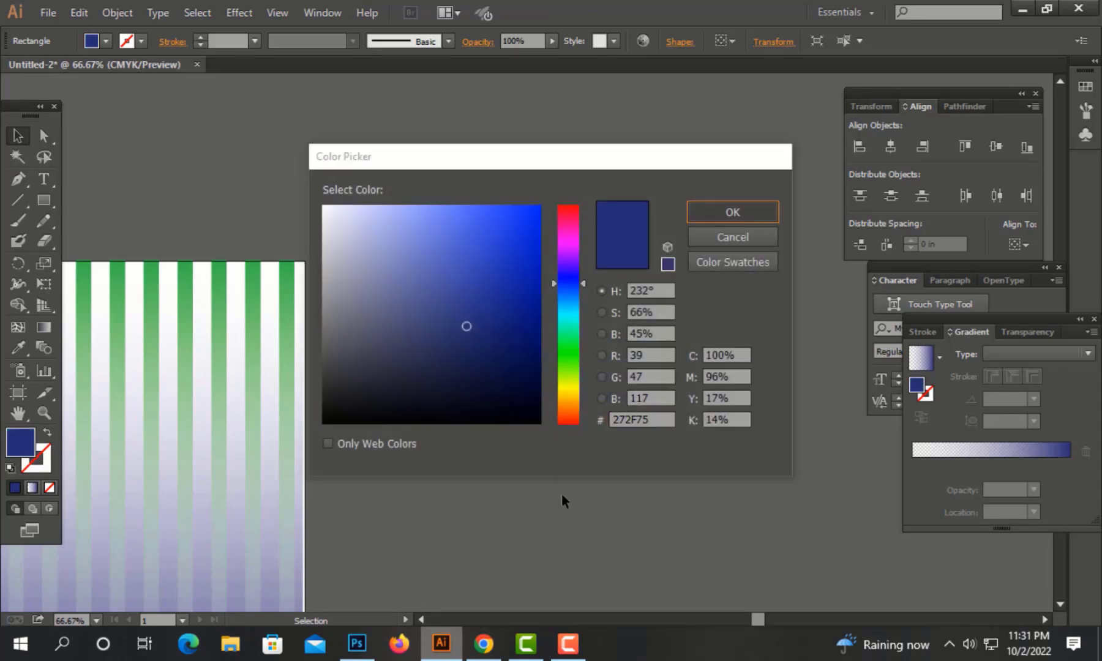
click(358, 644)
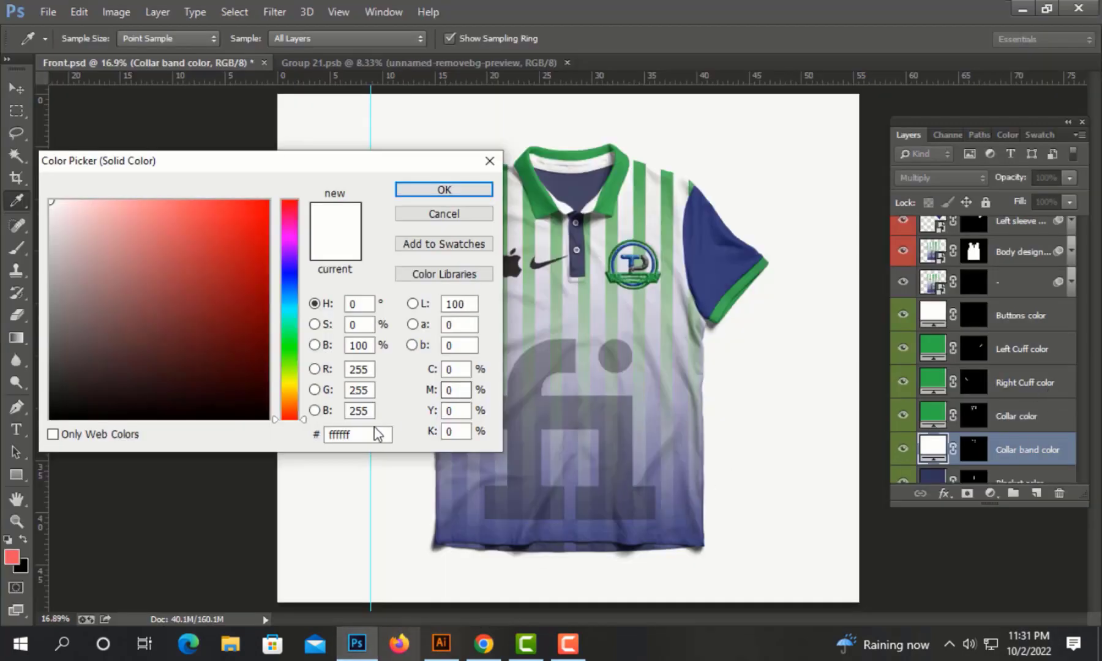
- Set the collar band to navy 272f75 and turn the Back color layer on
text(272F75)
key(Return)
key(m)
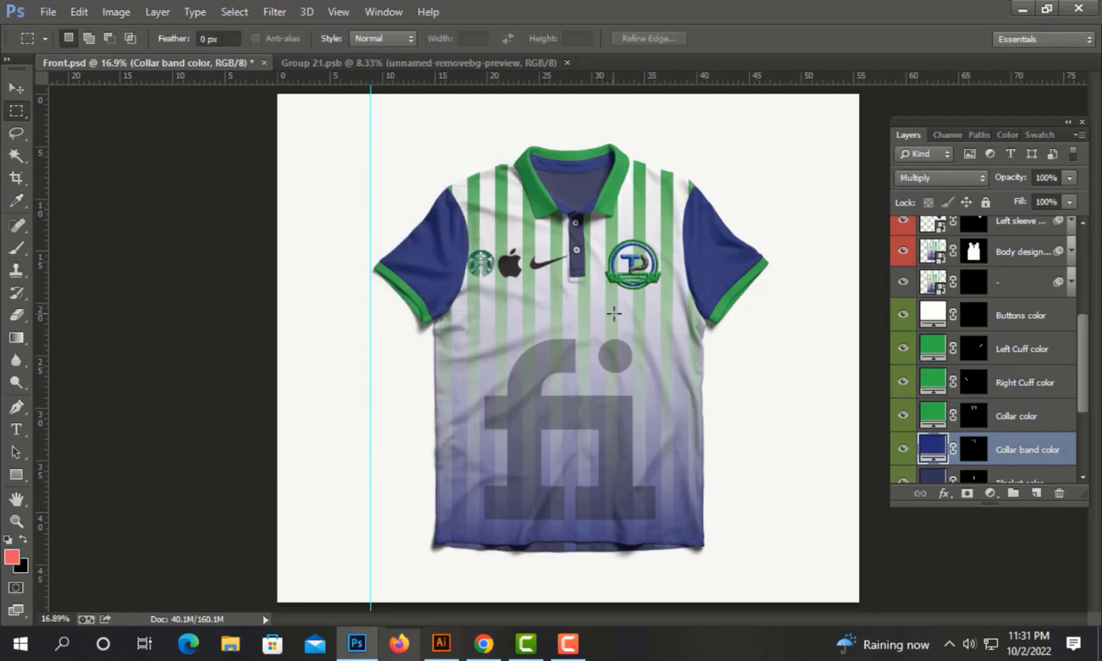
scroll(904, 421, down, 3)
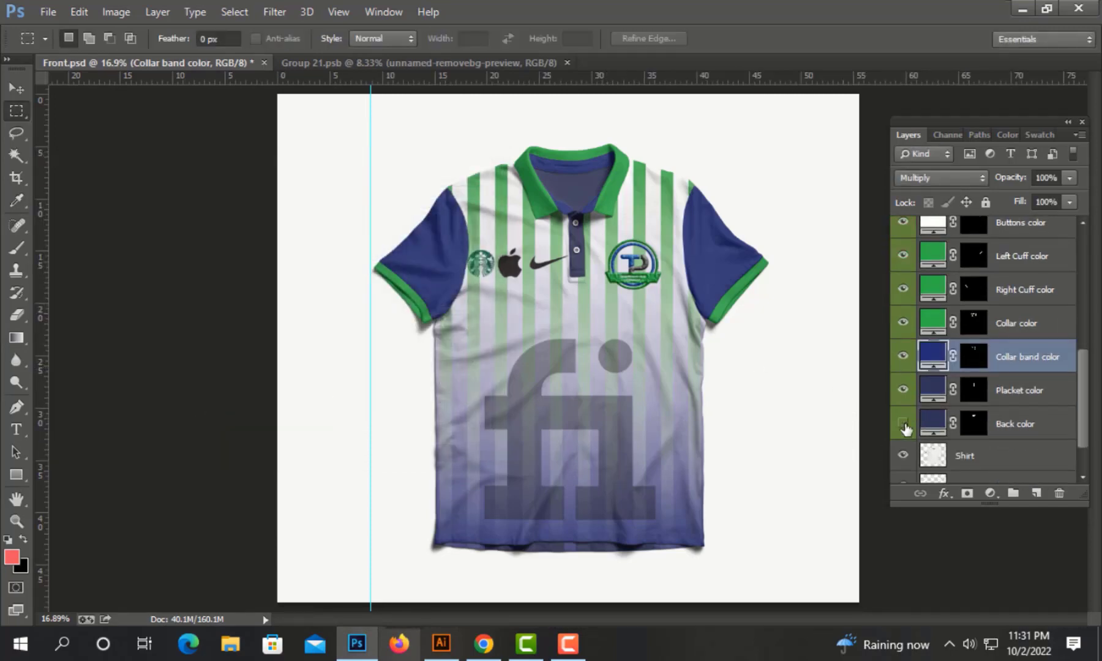
click(904, 425)
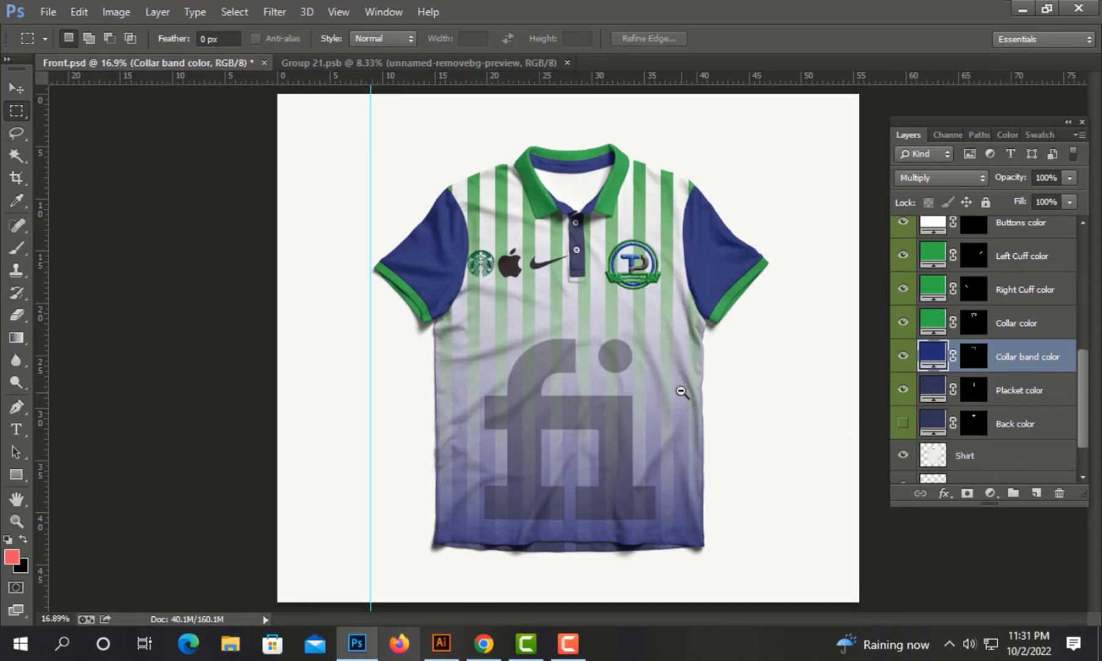
scroll(640, 377, down, 1)
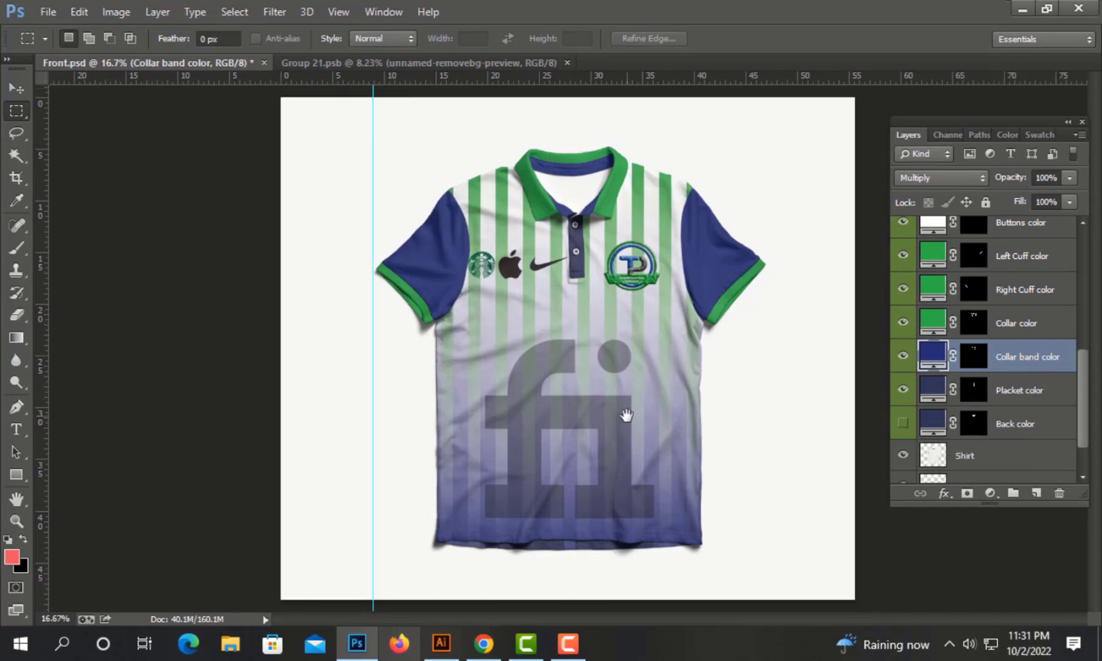
scroll(629, 420, up, 1)
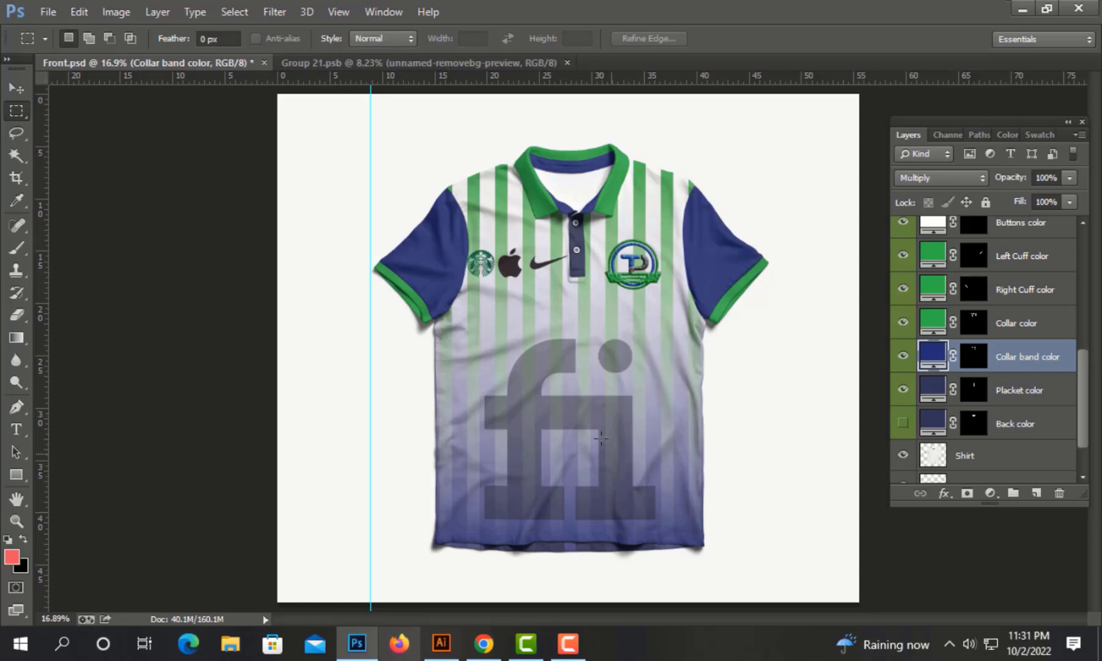
- Commit the badge logo transform in Group 21.psb and return to Front.psd
click(509, 62)
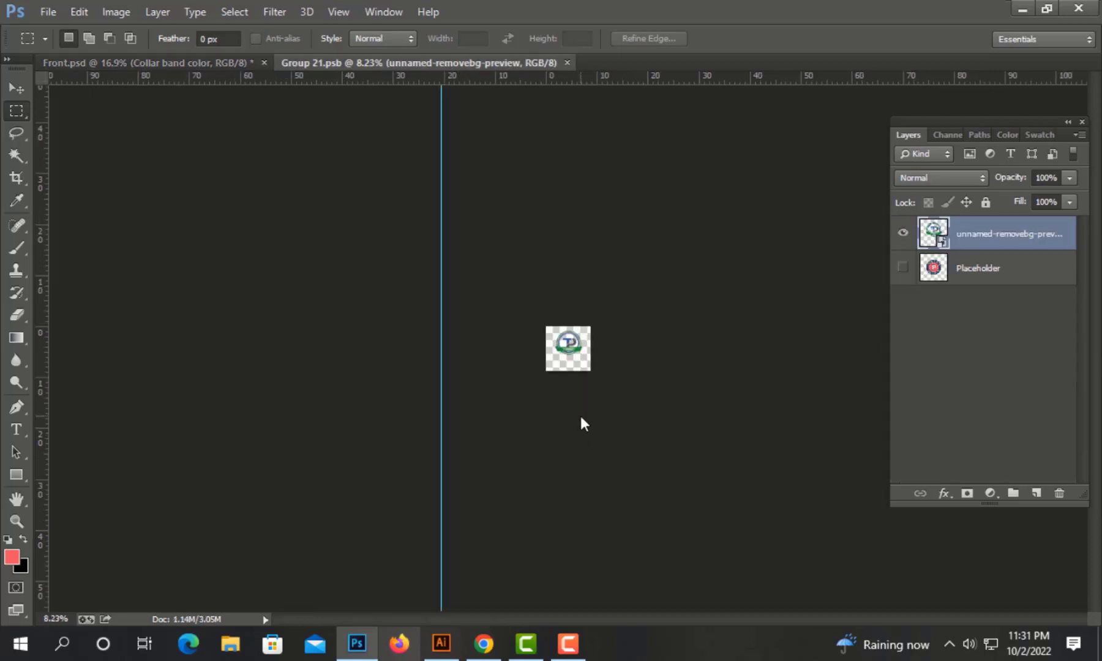
key(ctrl+t)
key(Return)
click(234, 62)
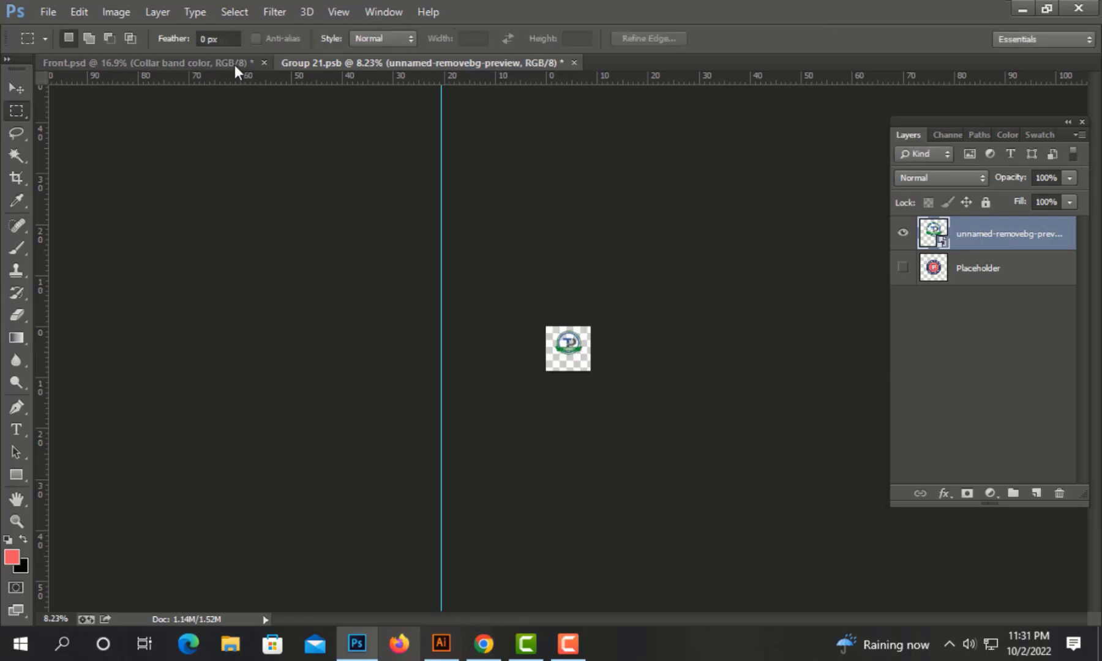
scroll(931, 319, up, 3)
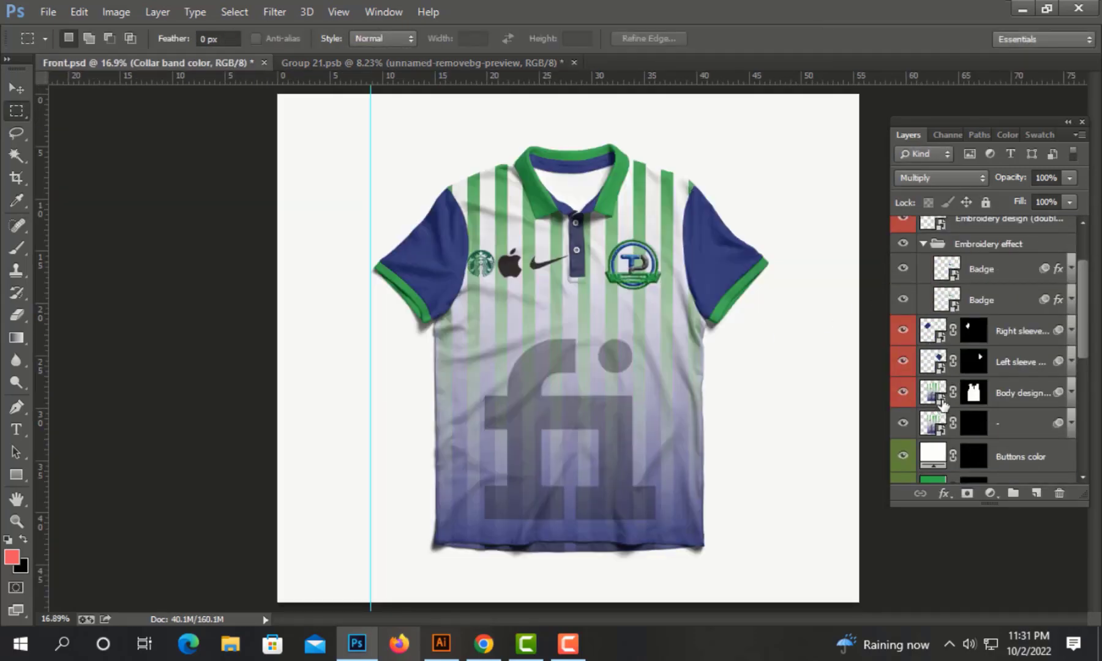
- In the Body design smart object, move the Layer 3 fi graphic higher
double_click(943, 401)
key(Return)
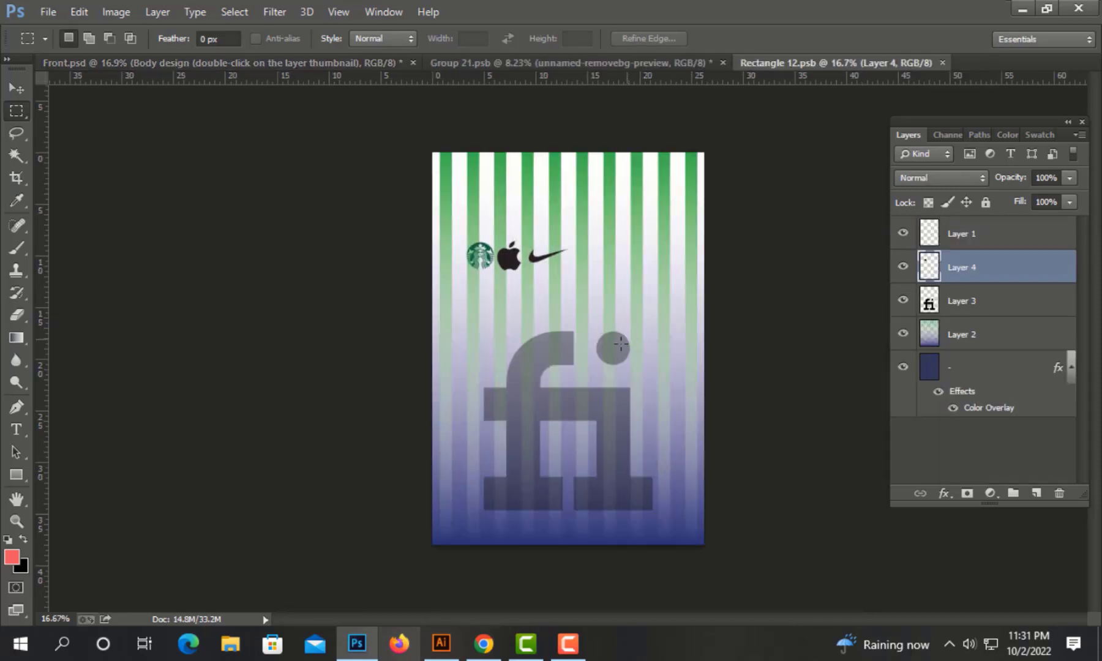
key(ctrl+t)
key(Return)
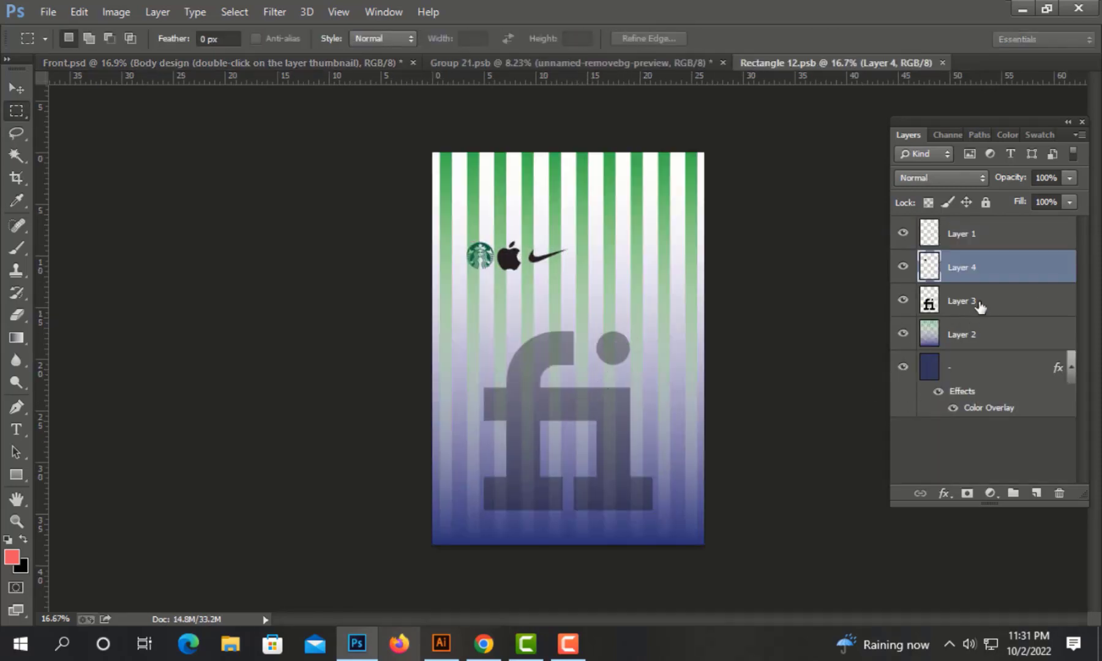
click(980, 303)
key(ctrl+t)
drag(572, 398, 579, 374)
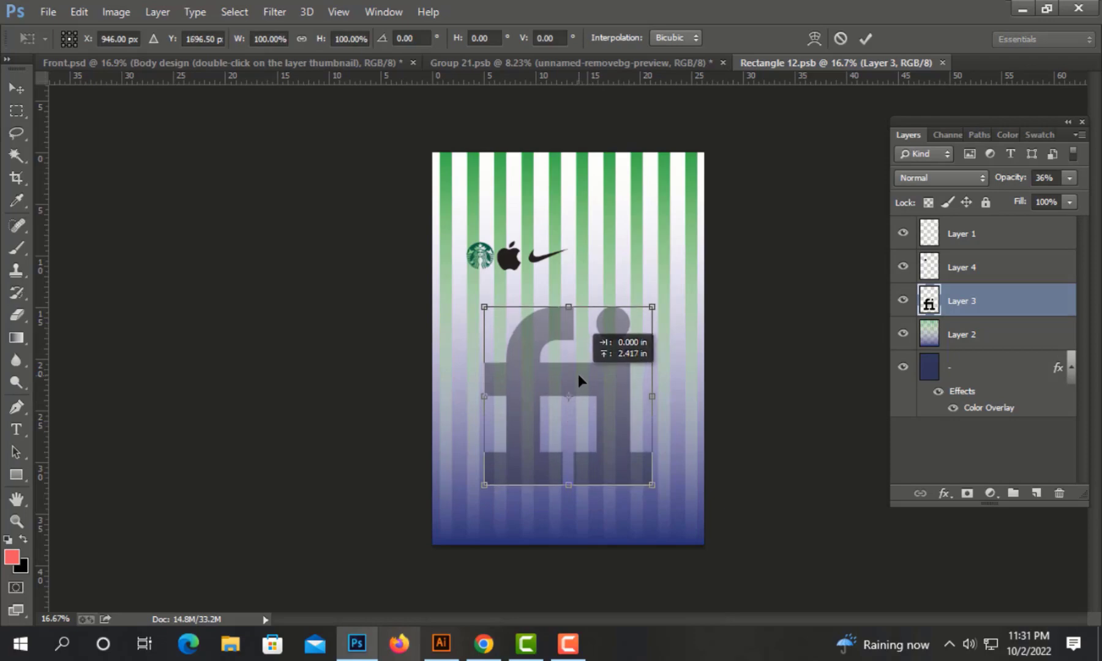
key(Return)
- Save and close the Rectangle 12.psb body design
key(ctrl+s)
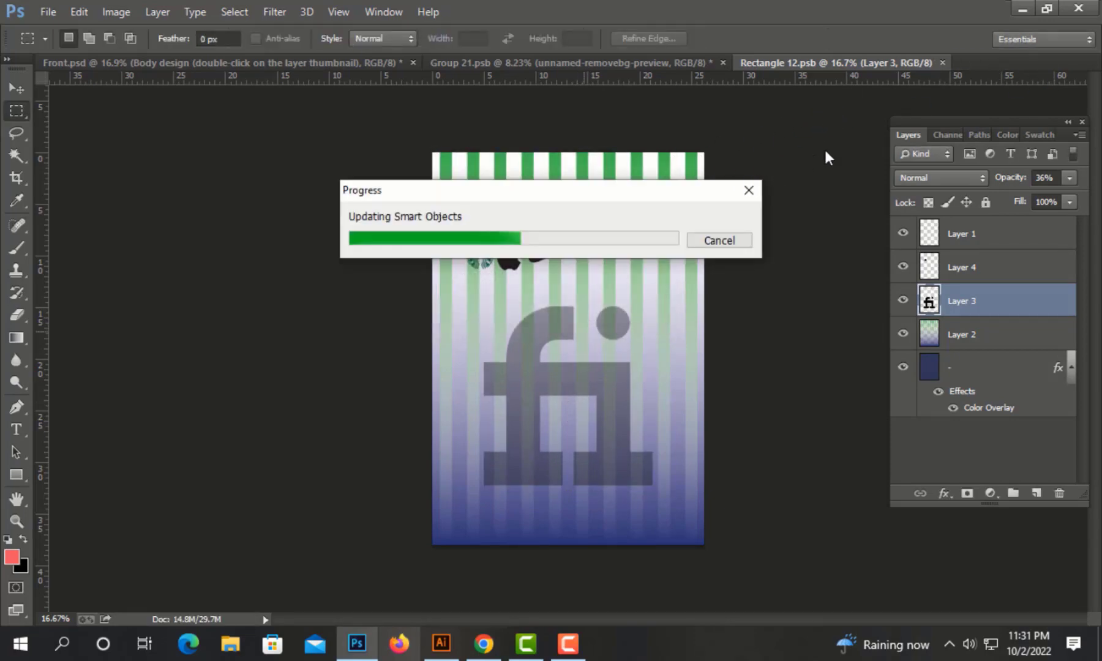
click(615, 191)
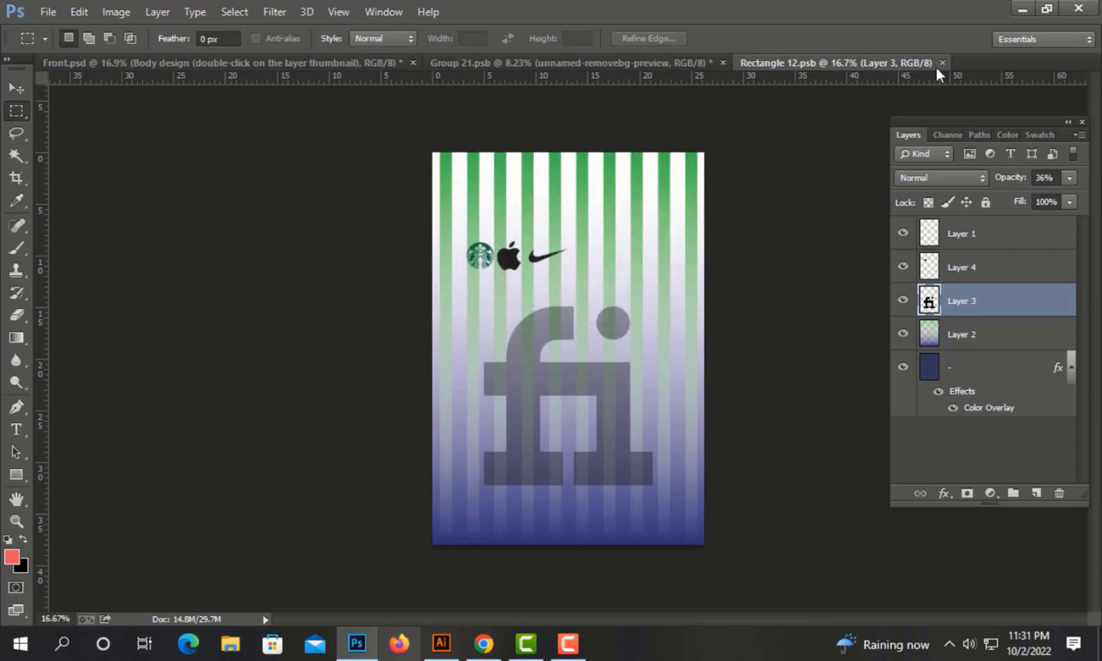
key(ctrl+w)
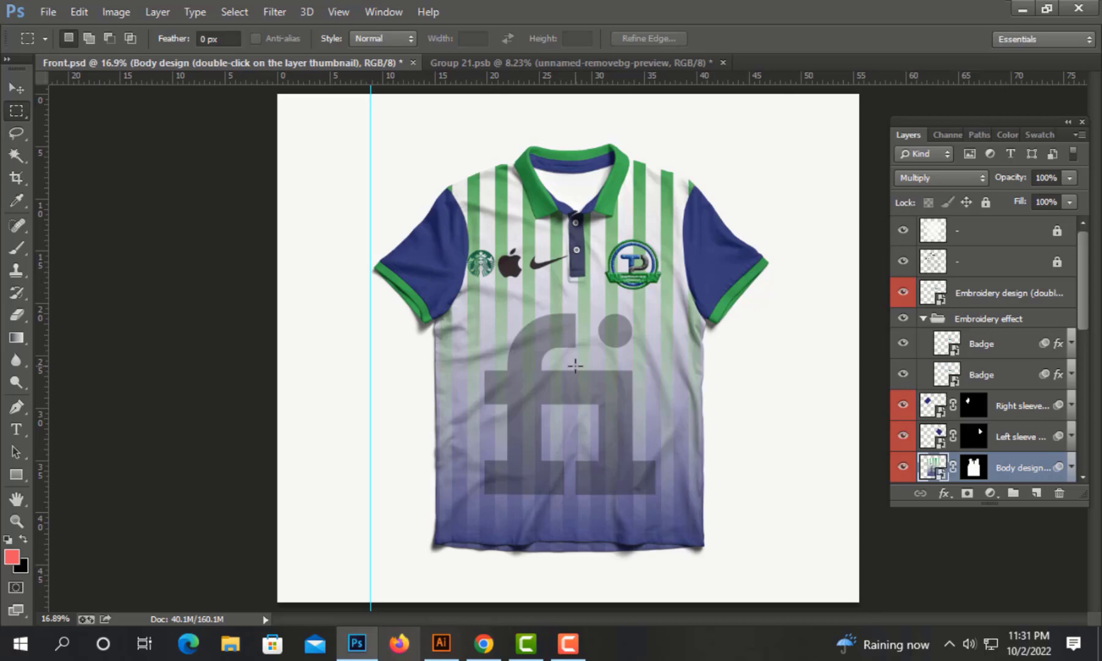
- Save a JPEG copy named 'Front copy' to the Desktop with default quality options
ctrl+click(575, 365)
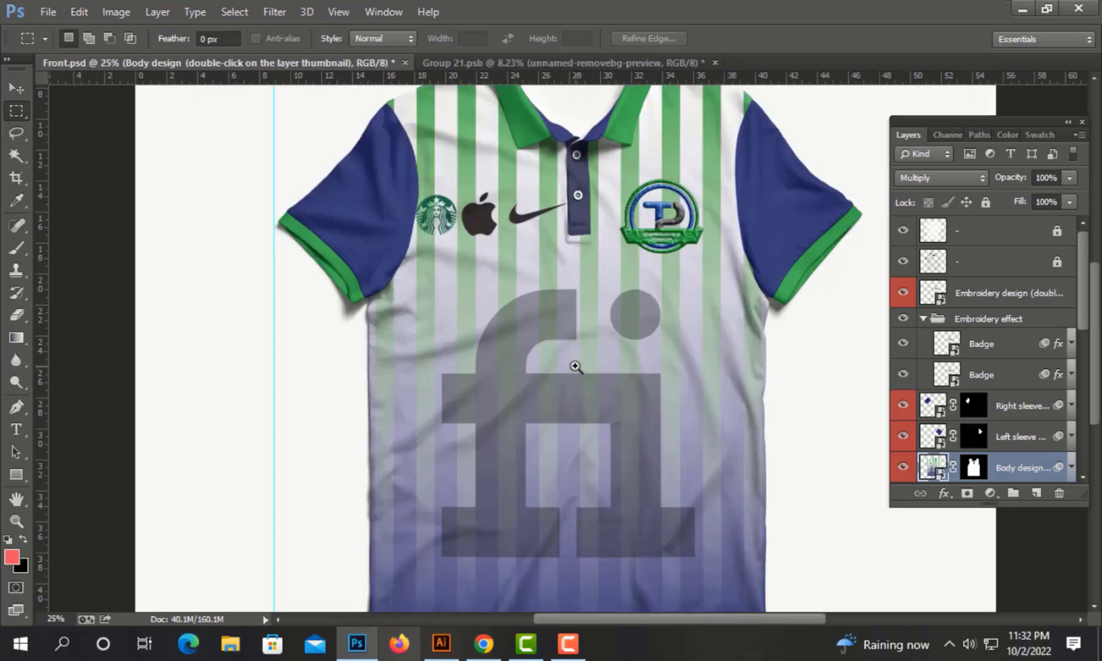
ctrl+alt+click(575, 366)
key(ctrl+alt+s)
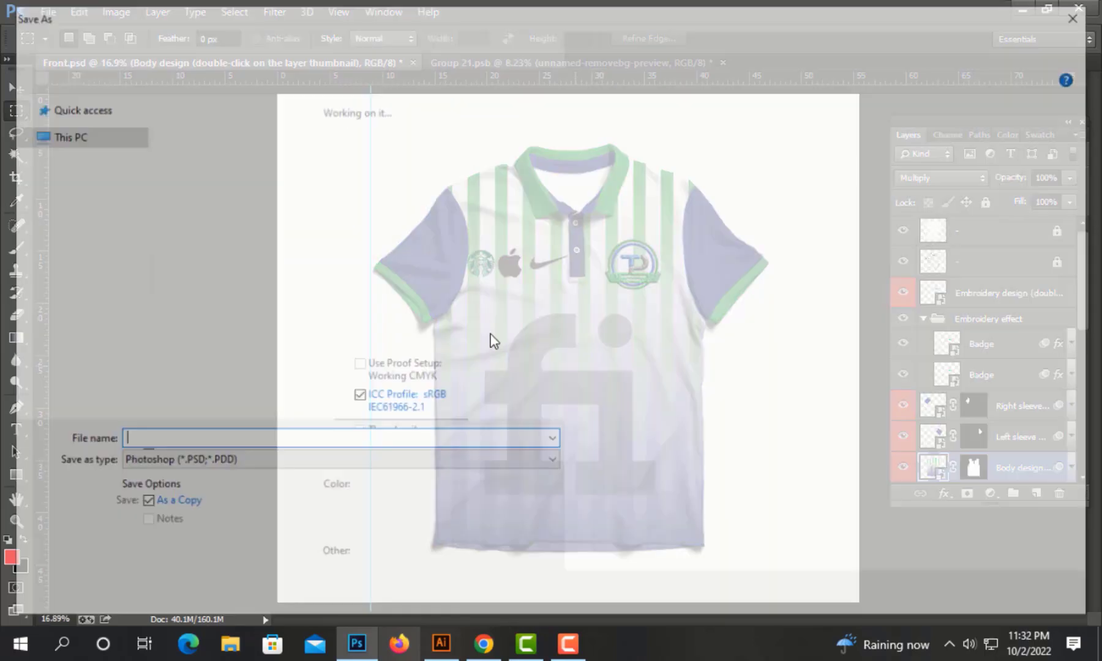
scroll(68, 245, up, 2)
scroll(74, 184, up, 1)
click(73, 135)
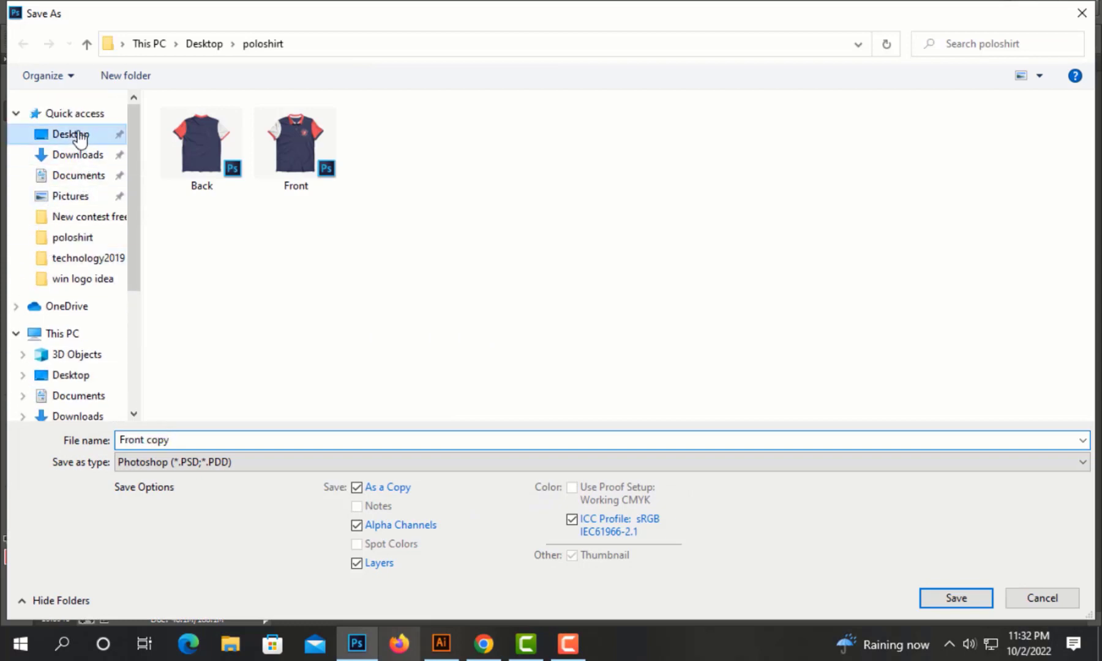
click(190, 464)
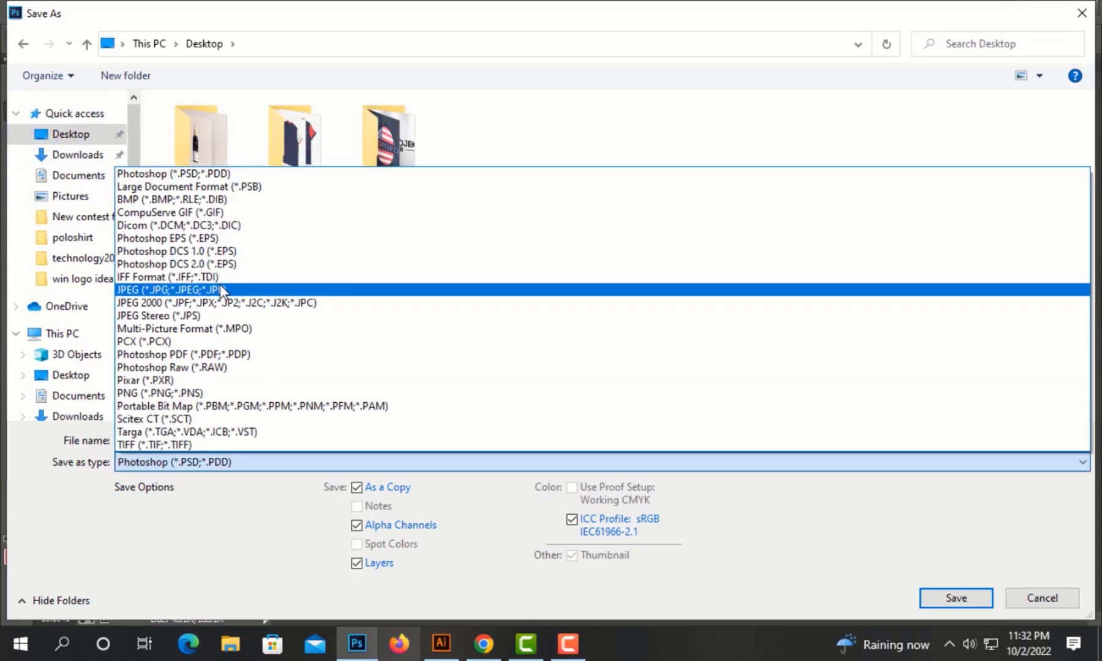
click(220, 284)
key(Return)
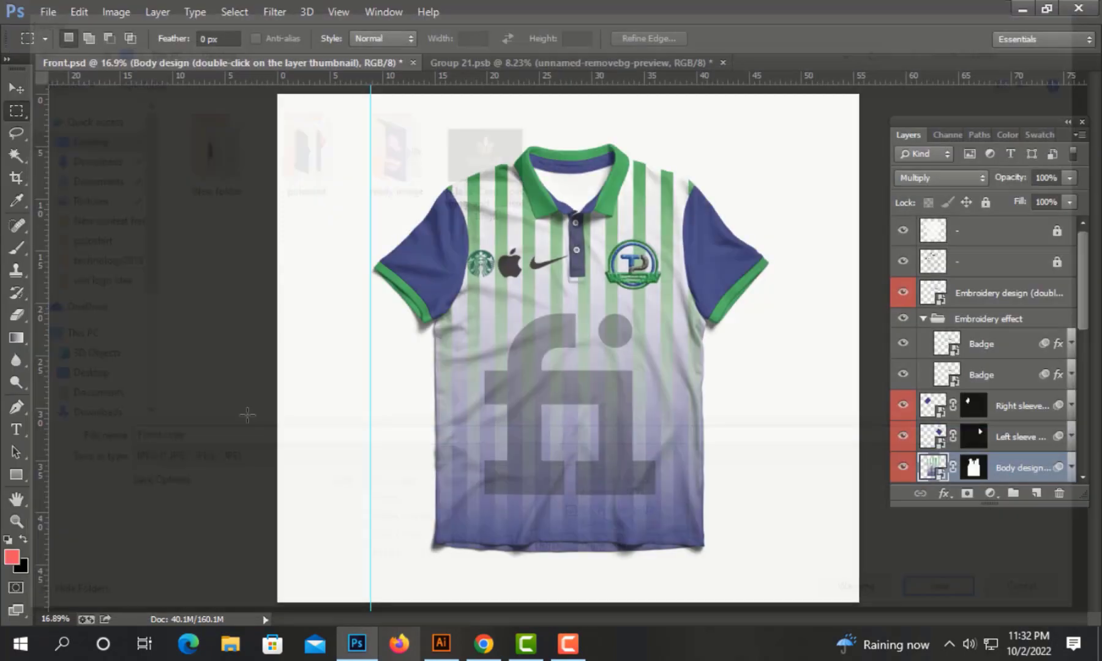
key(Return)
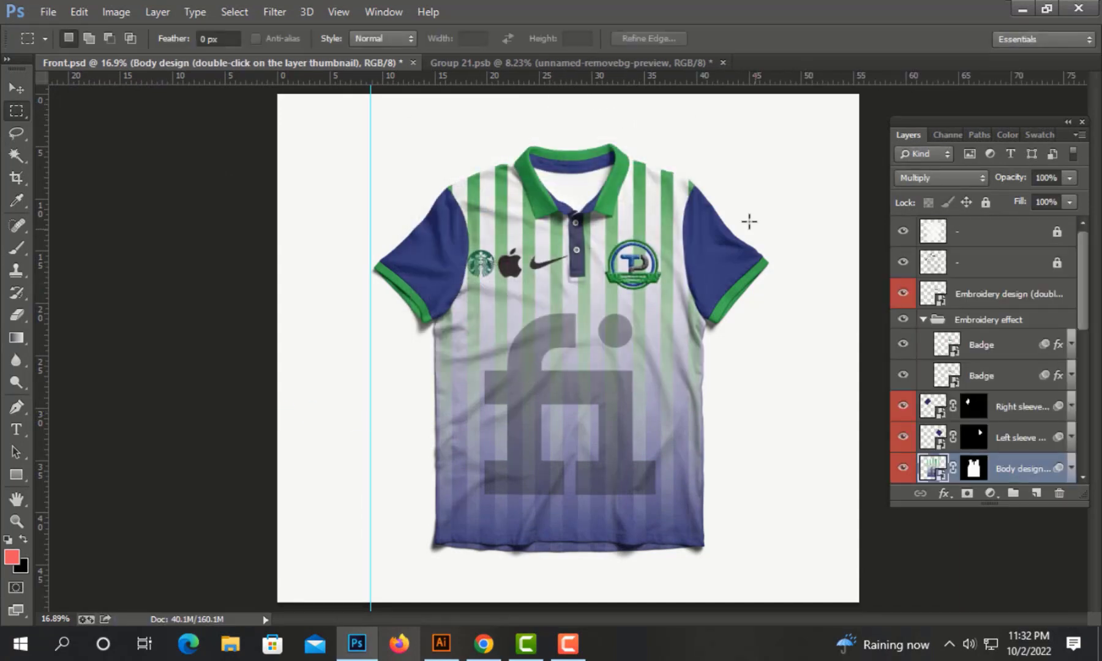
- Save the Front.psd mockup with Ctrl+S
key(ctrl+s)
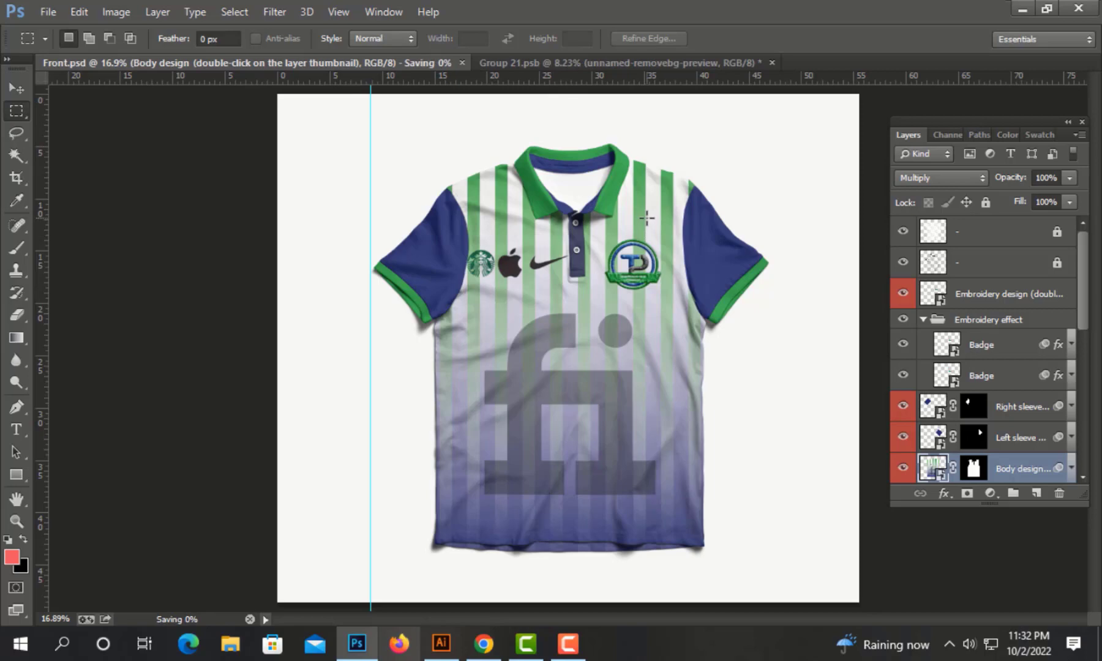